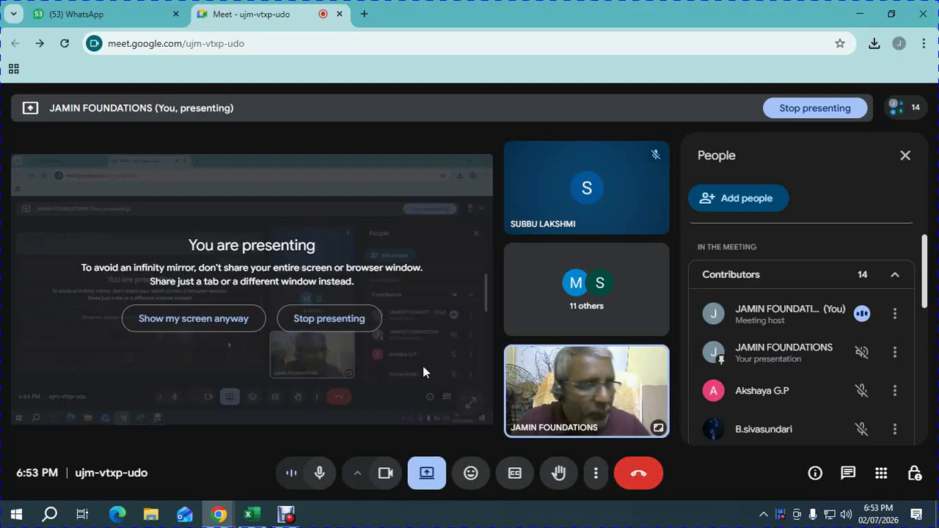
Minimise the Meet window, launch TallyPrime and show the 'billwise details in tally prime' workbook at A1.
{"action": "left_click", "coordinate": [858, 15]}
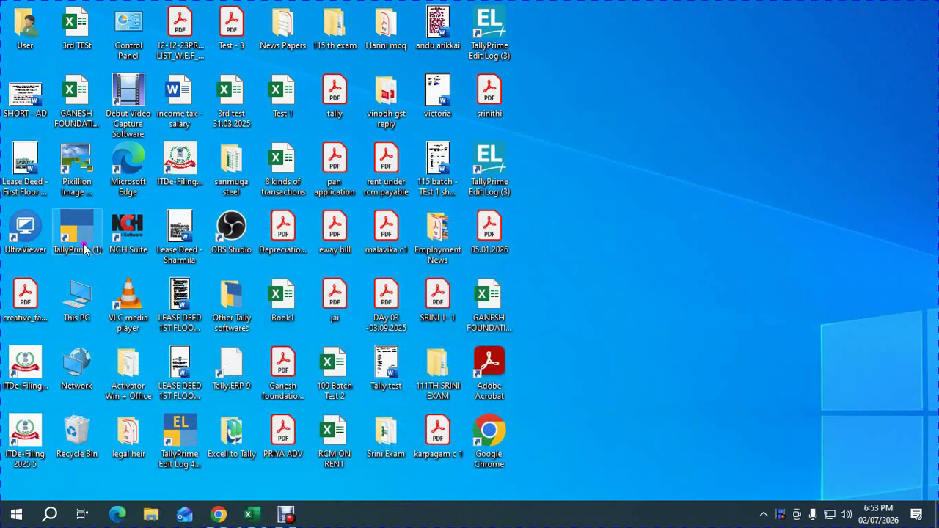
{"action": "double_click", "coordinate": [77, 233]}
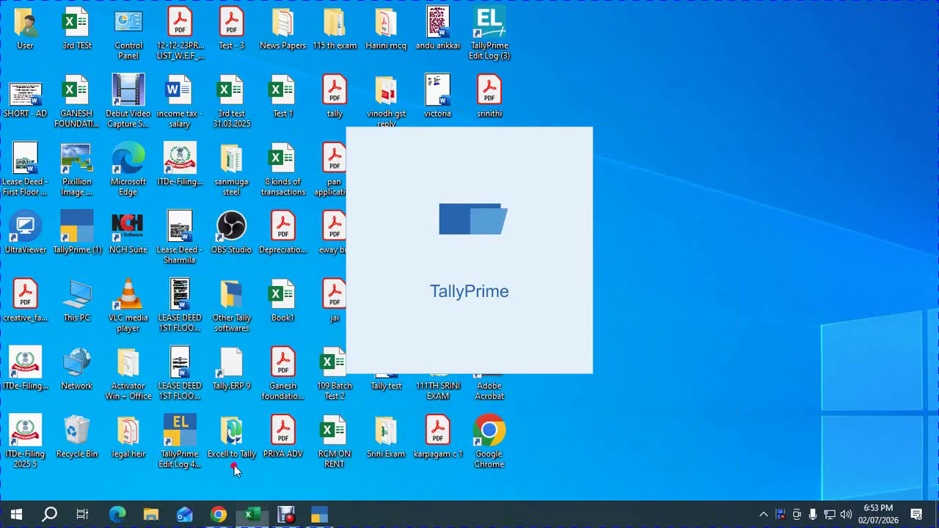
{"action": "left_click", "coordinate": [249, 514]}
{"action": "left_click", "coordinate": [54, 138]}
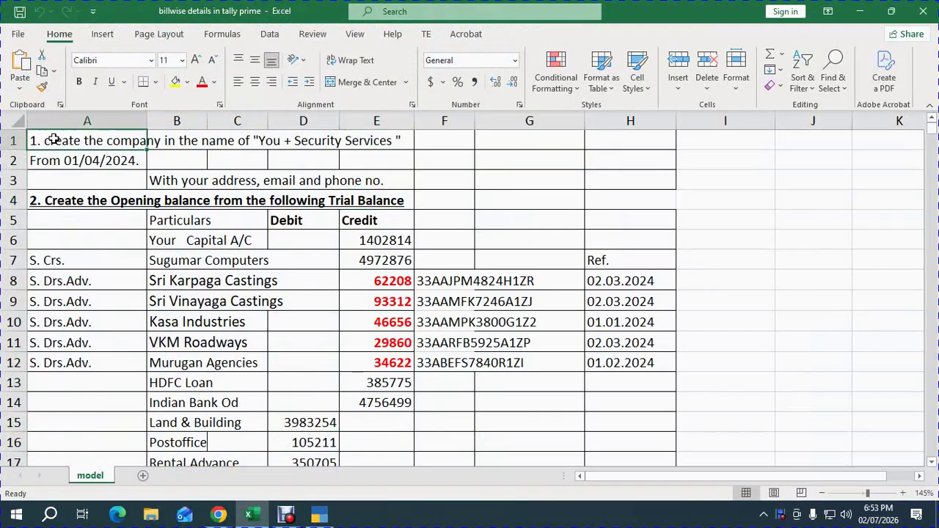
Delete the nine OK entries in STATUS cells E63:E71, then return to TallyPrime.
{"action": "left_click", "coordinate": [163, 163]}
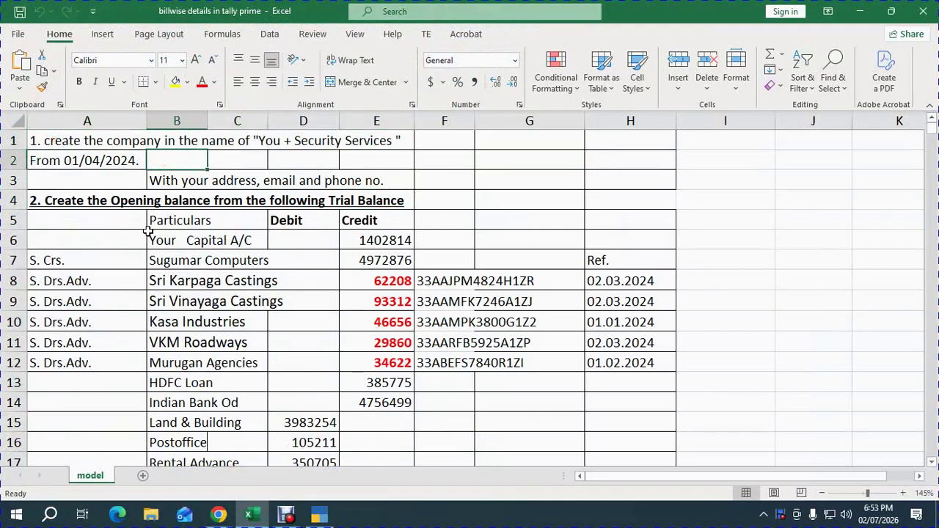
{"action": "scroll", "coordinate": [227, 375], "scroll_direction": "down", "scroll_amount": 2}
{"action": "scroll", "coordinate": [227, 375], "scroll_direction": "down", "scroll_amount": 12}
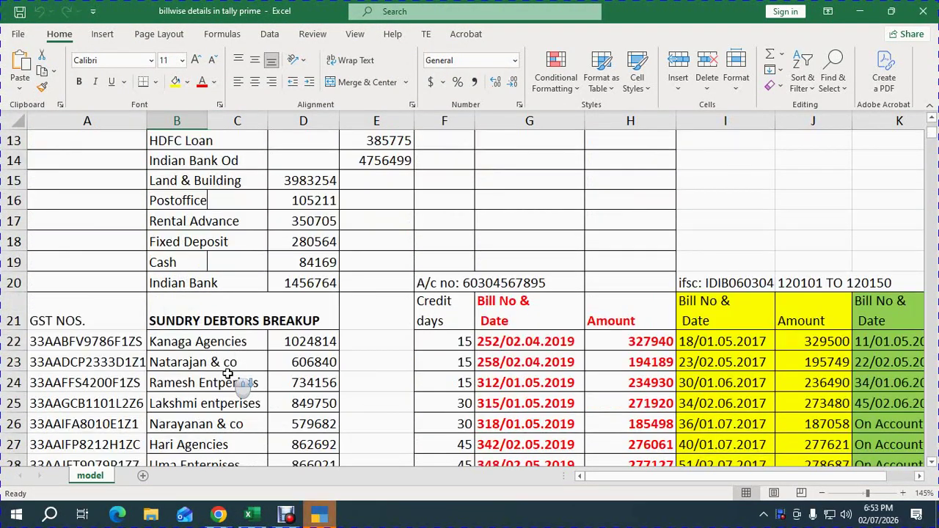
{"action": "scroll", "coordinate": [350, 436], "scroll_direction": "down", "scroll_amount": 4}
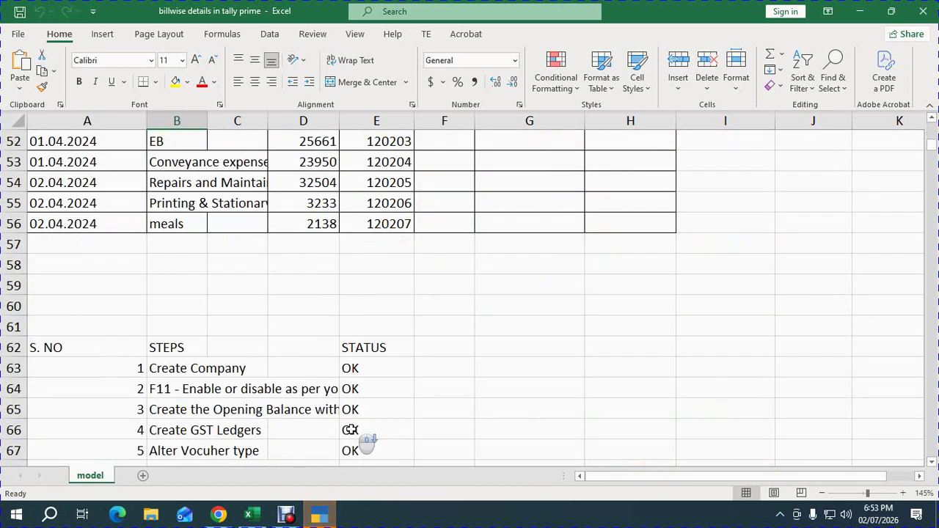
{"action": "left_click_drag", "start_coordinate": [358, 337], "coordinate": [361, 493]}
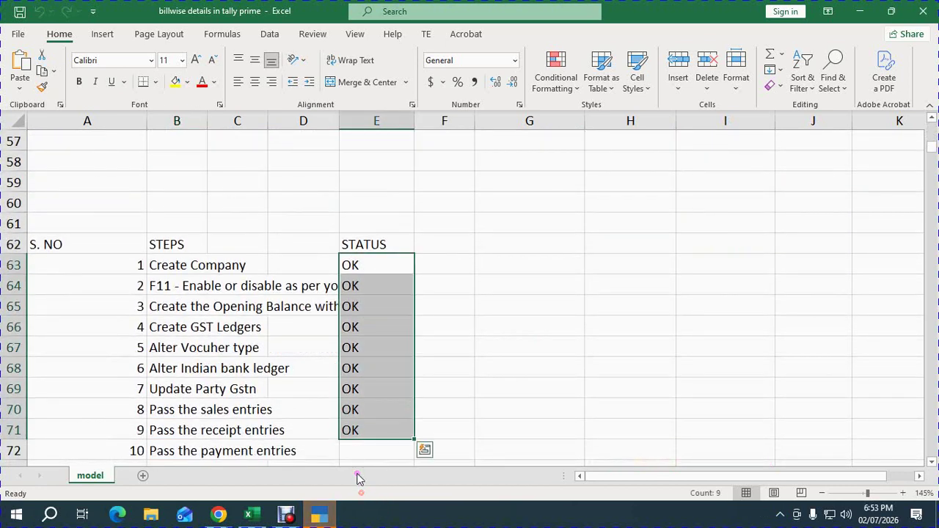
{"action": "key", "text": "Delete"}
{"action": "left_click", "coordinate": [367, 270]}
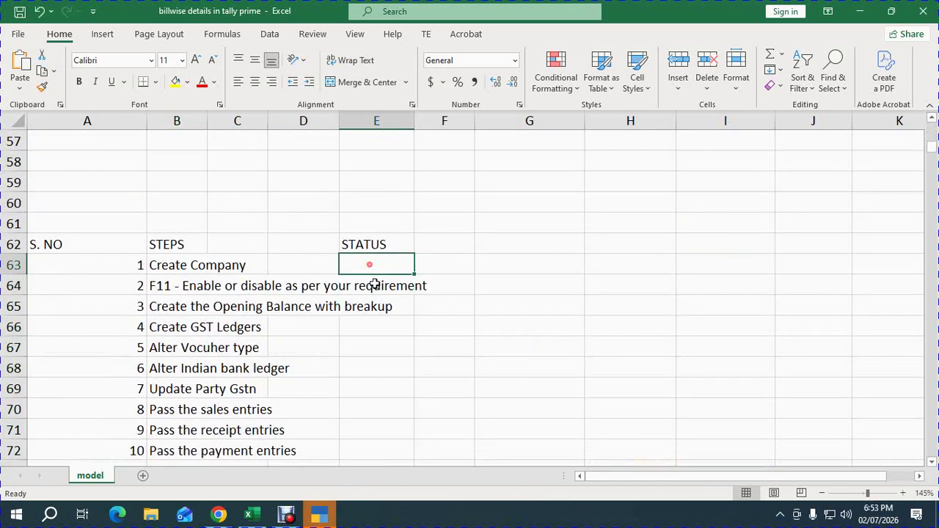
{"action": "scroll", "coordinate": [436, 315], "scroll_direction": "up", "scroll_amount": 7}
{"action": "scroll", "coordinate": [477, 308], "scroll_direction": "up", "scroll_amount": 12}
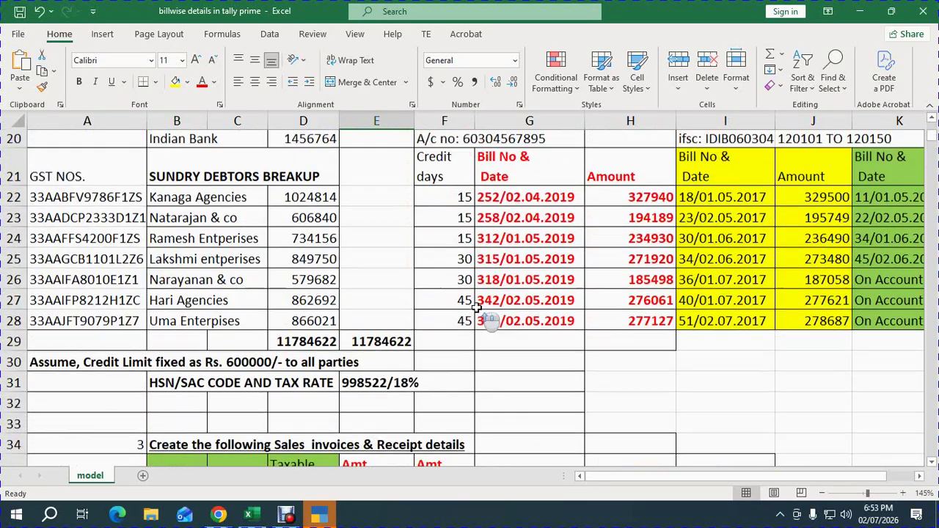
{"action": "left_click", "coordinate": [317, 519]}
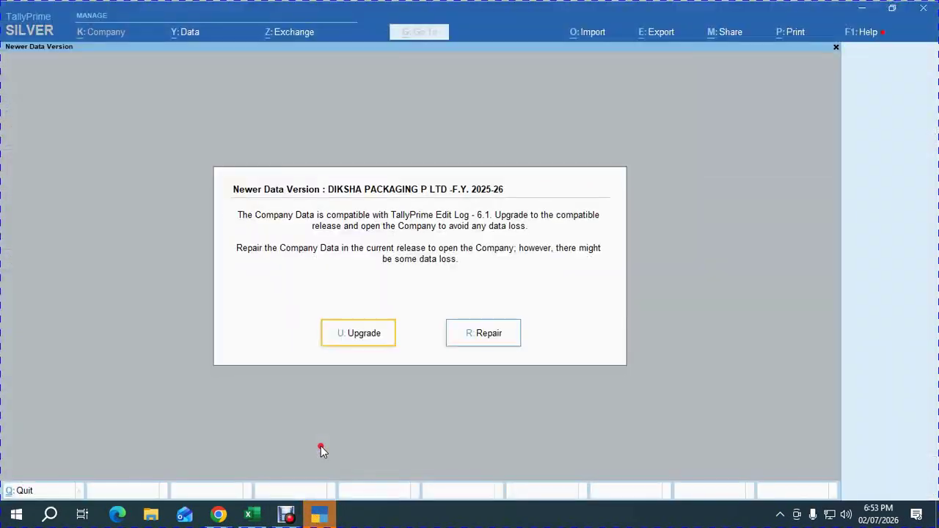
Dismiss the Newer Data Version notice and begin a new company with data path E:\117th Batch.
{"action": "key", "text": "Escape"}
{"action": "key", "text": "Up"}
{"action": "key", "text": "Up"}
{"action": "key", "text": "Up"}
{"action": "key", "text": "Up"}
{"action": "key", "text": "Up"}
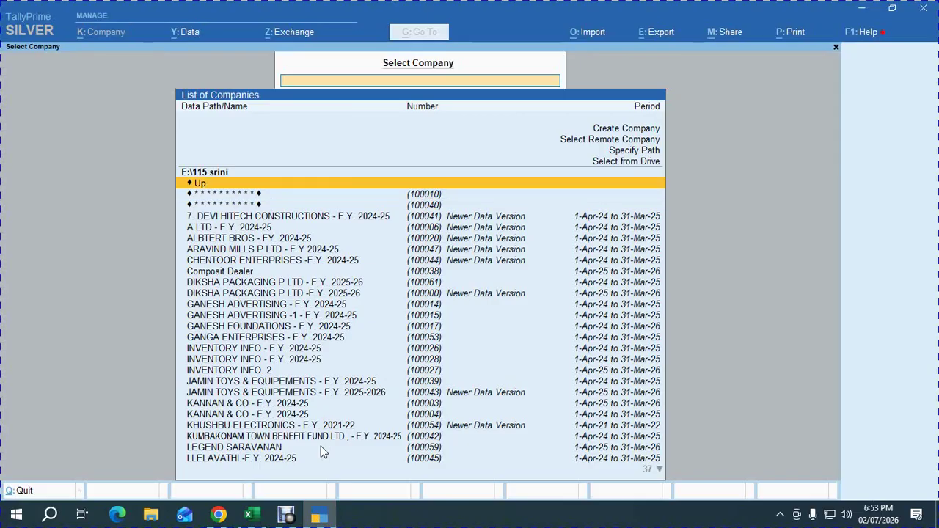
{"action": "key", "text": "Return"}
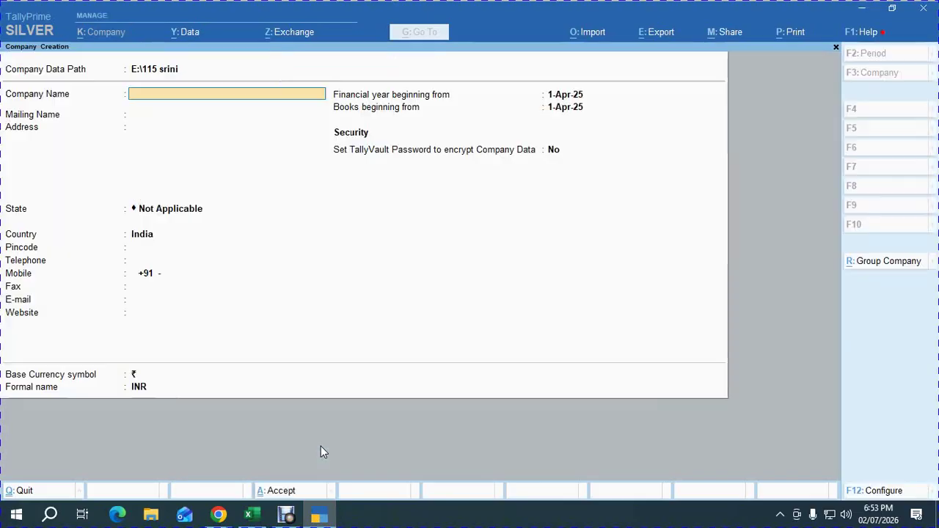
{"action": "key", "text": "Up"}
{"action": "key", "text": "Up"}
{"action": "key", "text": "Return"}
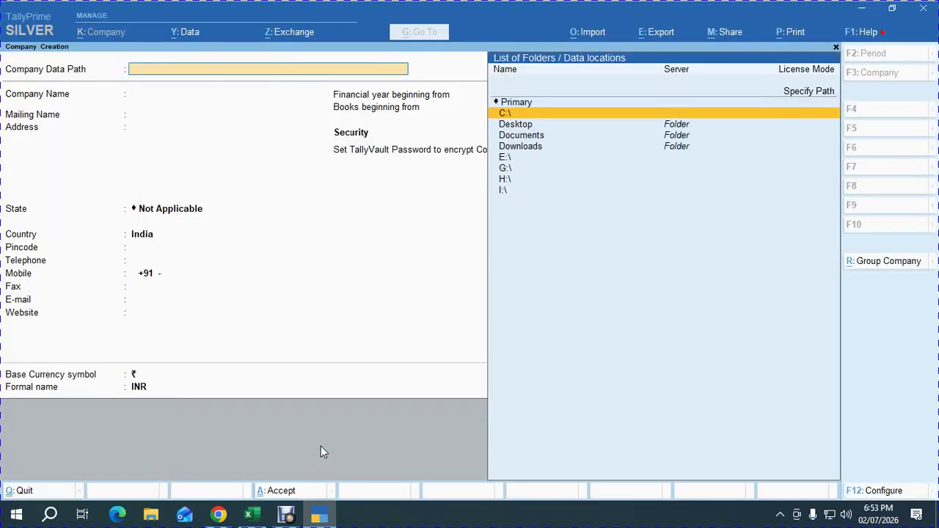
{"action": "key", "text": "Down"}
{"action": "key", "text": "Down"}
{"action": "key", "text": "Down"}
{"action": "key", "text": "Down"}
{"action": "key", "text": "Return"}
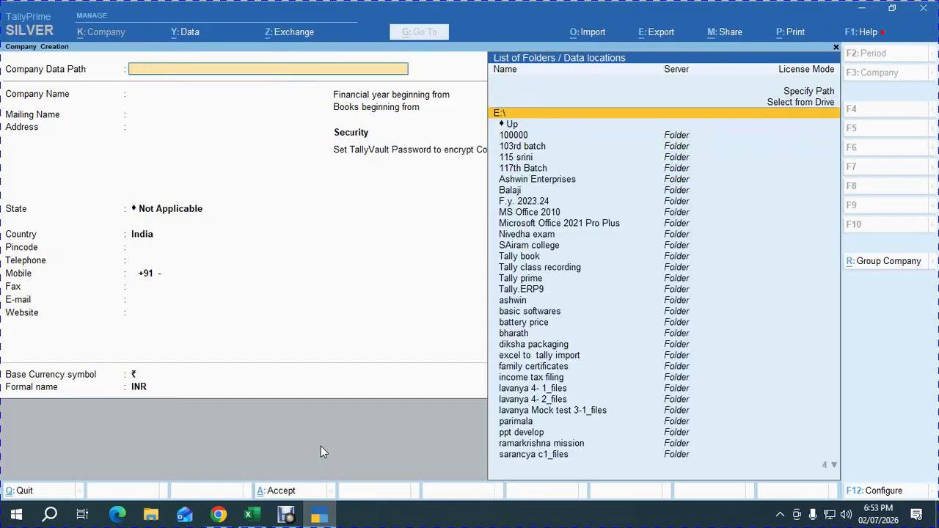
{"action": "type", "text": "117"}
{"action": "key", "text": "Return"}
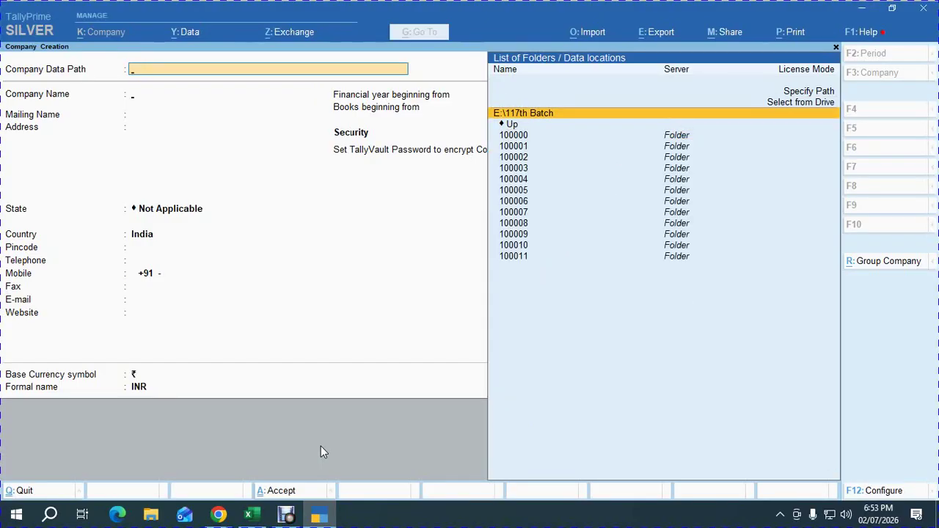
{"action": "key", "text": "Return"}
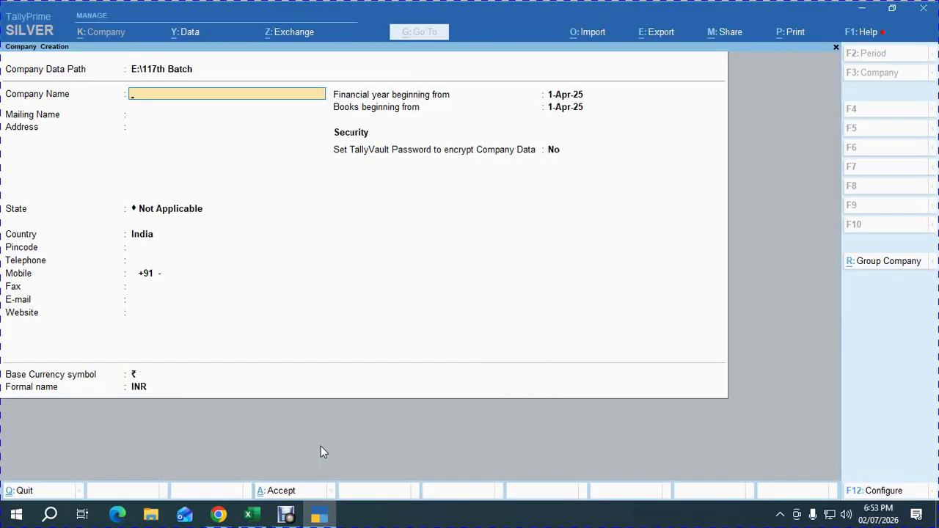
Name the company 'UMA ADVERTISING SERVICES - F.Y. 2024-25' and trim the mailing name to UMA ADVERTISING SERVICES.
{"action": "type", "text": "UMA CONSULTANCY"}
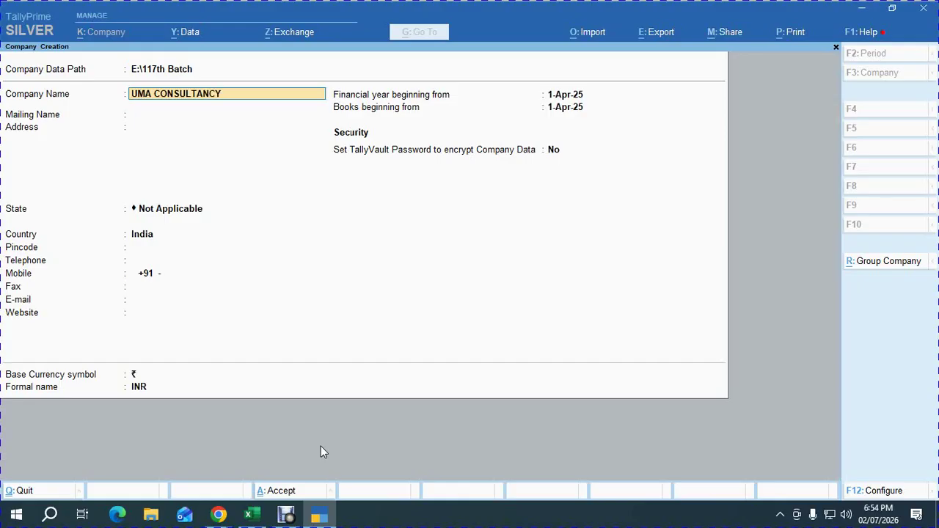
{"action": "type", "text": " SERV"}
{"action": "key", "text": "BackSpace"}
{"action": "key", "text": "BackSpace"}
{"action": "key", "text": "BackSpace"}
{"action": "key", "text": "BackSpace"}
{"action": "key", "text": "BackSpace"}
{"action": "key", "text": "BackSpace"}
{"action": "key", "text": "BackSpace"}
{"action": "key", "text": "BackSpace"}
{"action": "key", "text": "BackSpace"}
{"action": "key", "text": "BackSpace"}
{"action": "key", "text": "BackSpace"}
{"action": "key", "text": "BackSpace"}
{"action": "key", "text": "BackSpace"}
{"action": "key", "text": "BackSpace"}
{"action": "key", "text": "BackSpace"}
{"action": "key", "text": "BackSpace"}
{"action": "key", "text": "BackSpace"}
{"action": "key", "text": "BackSpace"}
{"action": "key", "text": "BackSpace"}
{"action": "key", "text": "BackSpace"}
{"action": "key", "text": "BackSpace"}
{"action": "type", "text": "UMA ADVERTISING SERVICES"}
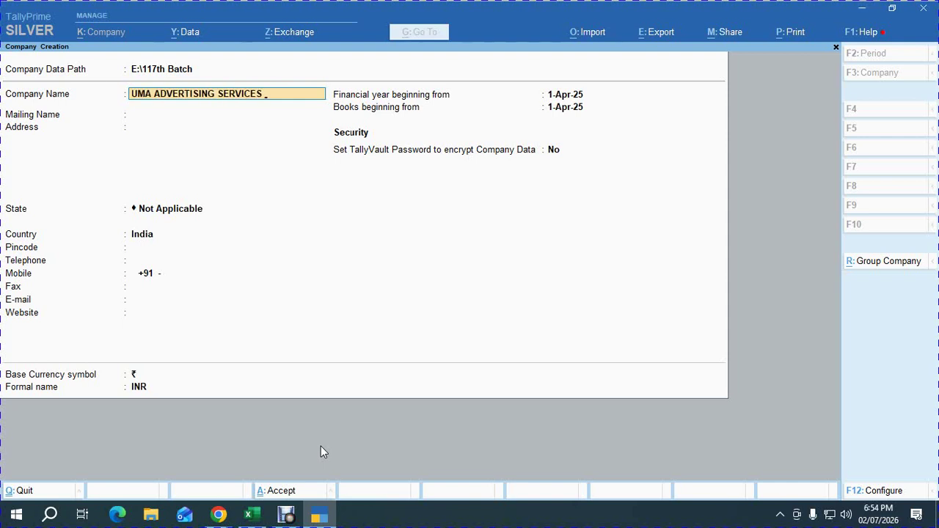
{"action": "type", "text": " - F.Y. 2024-25"}
{"action": "key", "text": "Return"}
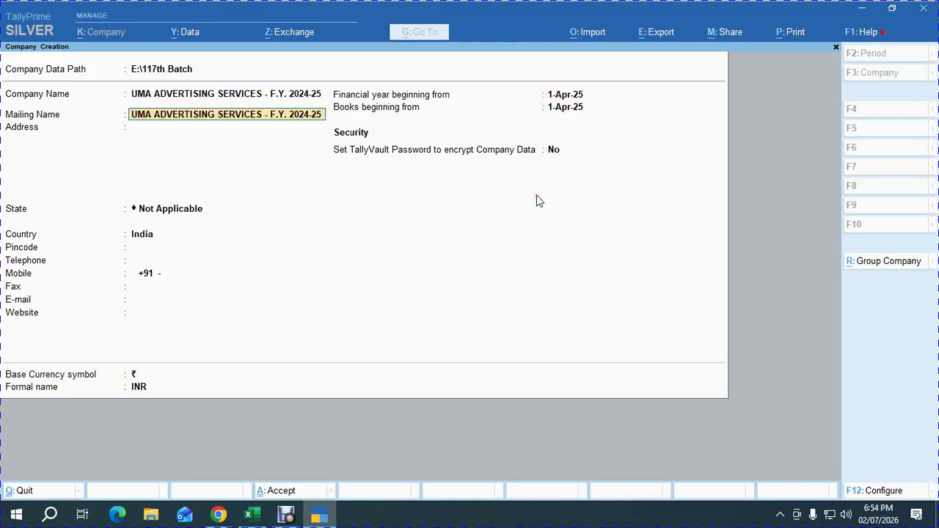
{"action": "key", "text": "BackSpace"}
{"action": "key", "text": "BackSpace"}
{"action": "key", "text": "BackSpace"}
{"action": "key", "text": "BackSpace"}
{"action": "key", "text": "BackSpace"}
Enter the three-line Chennai company address and choose Tamil Nadu as the state.
{"action": "key", "text": "Return"}
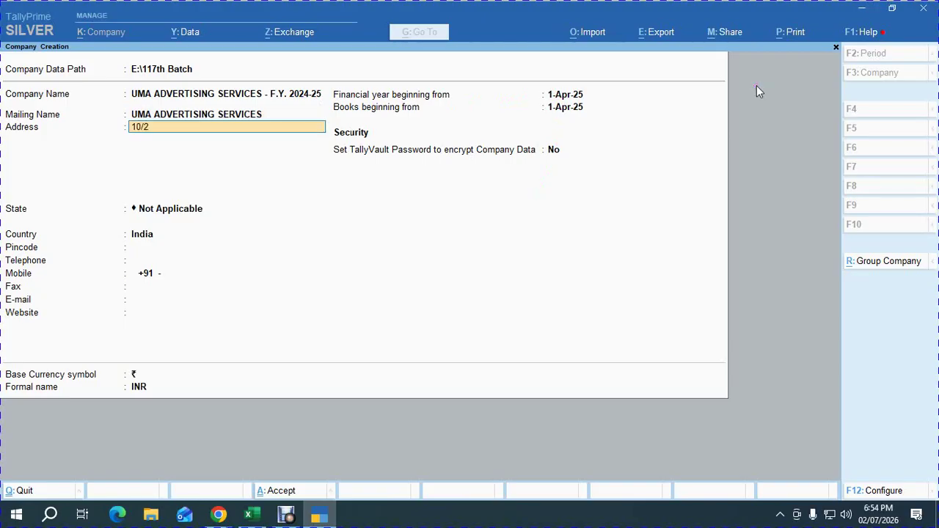
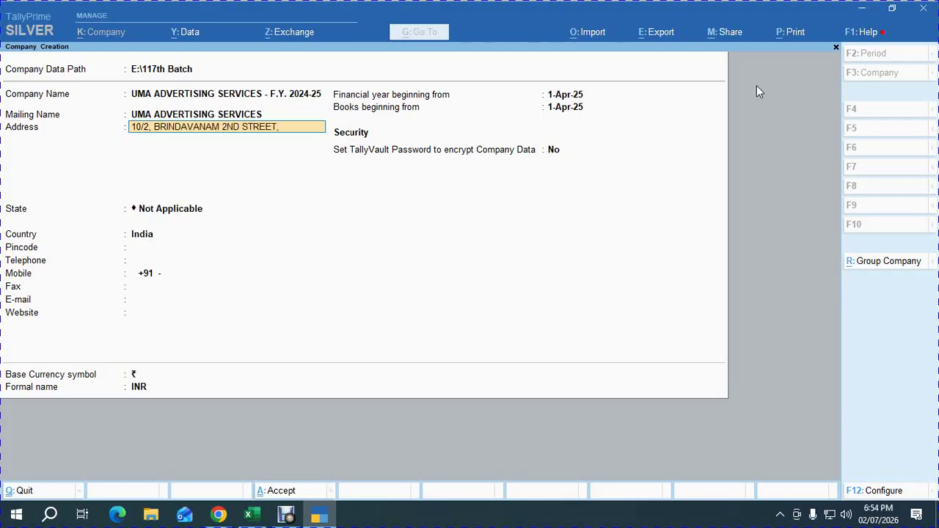
{"action": "key", "text": "Return"}
{"action": "key", "text": "Return"}
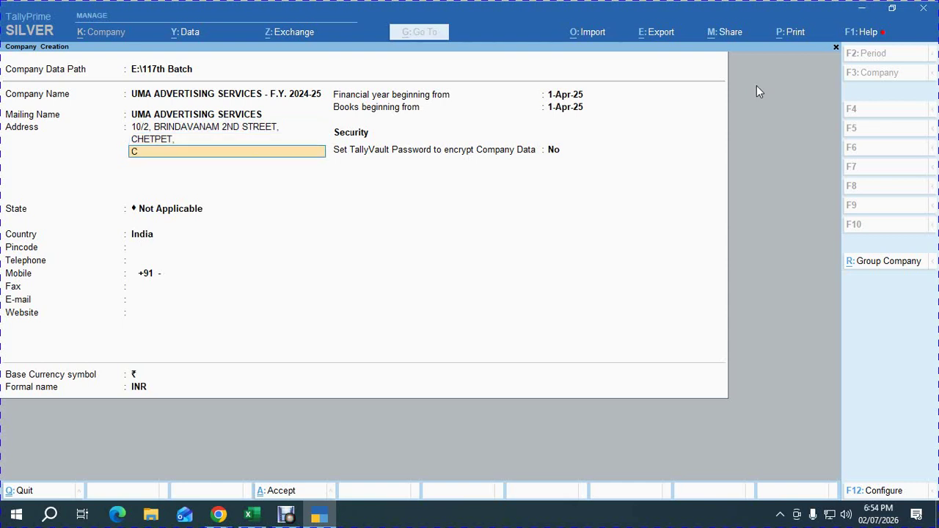
{"action": "key", "text": "Return"}
{"action": "key", "text": "Return"}
{"action": "type", "text": "TA"}
{"action": "key", "text": "Return"}
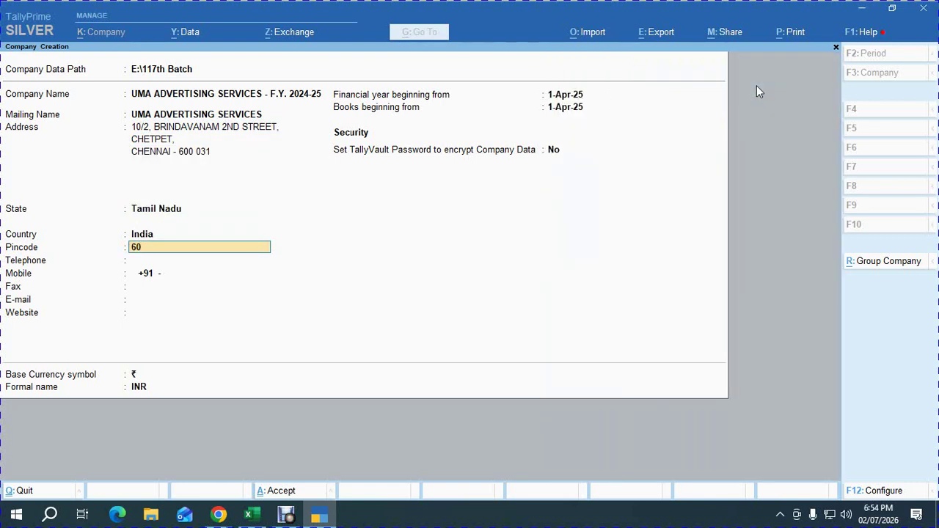
Fill in the company telephone, mobile and e-mail, and start the financial year on 1-Apr-24.
{"action": "key", "text": "Return"}
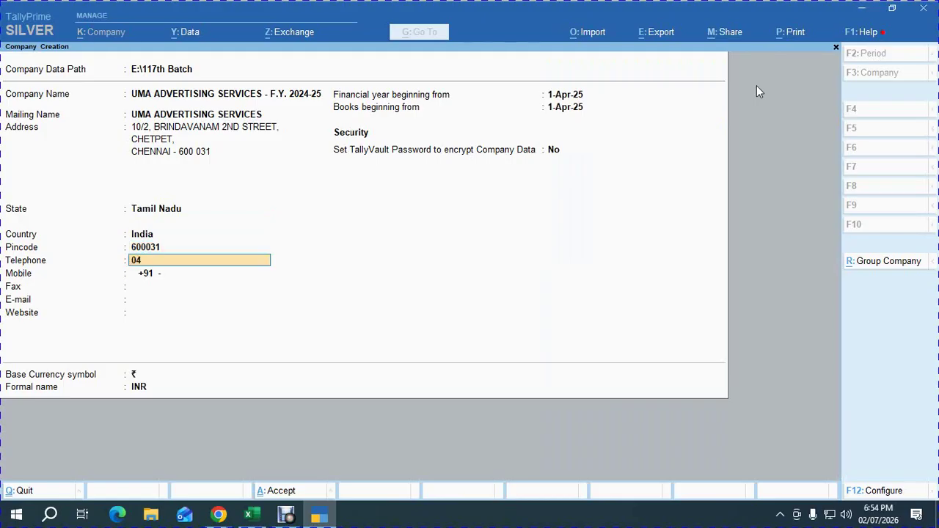
{"action": "type", "text": "2836 1563"}
{"action": "key", "text": "Return"}
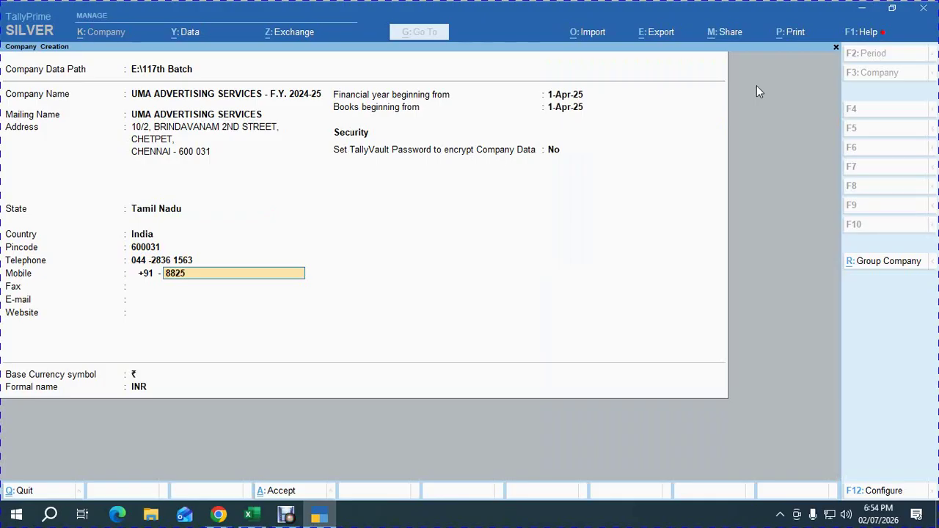
{"action": "key", "text": "Return"}
{"action": "key", "text": "Return"}
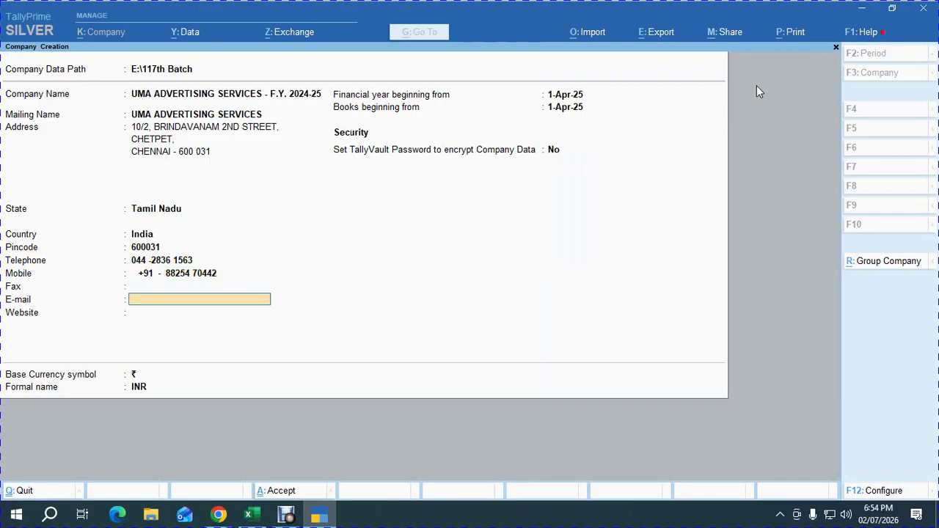
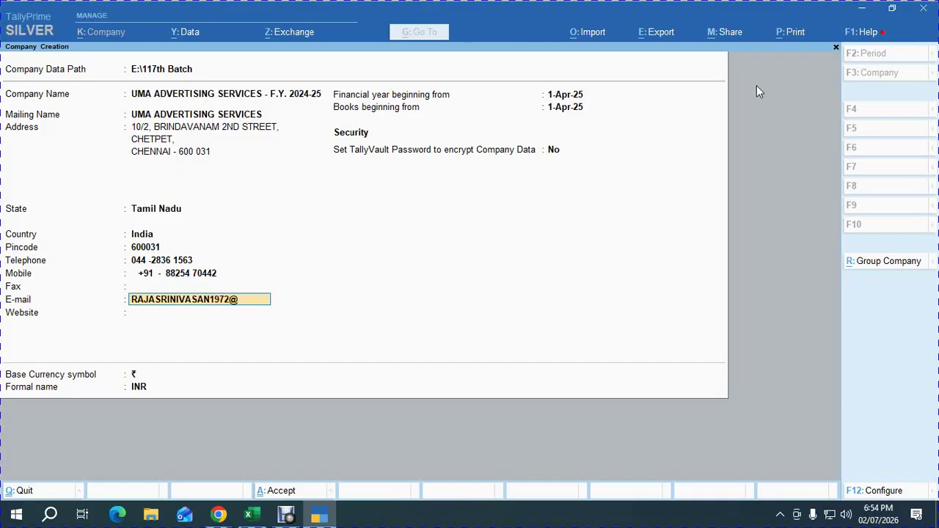
{"action": "key", "text": "super"}
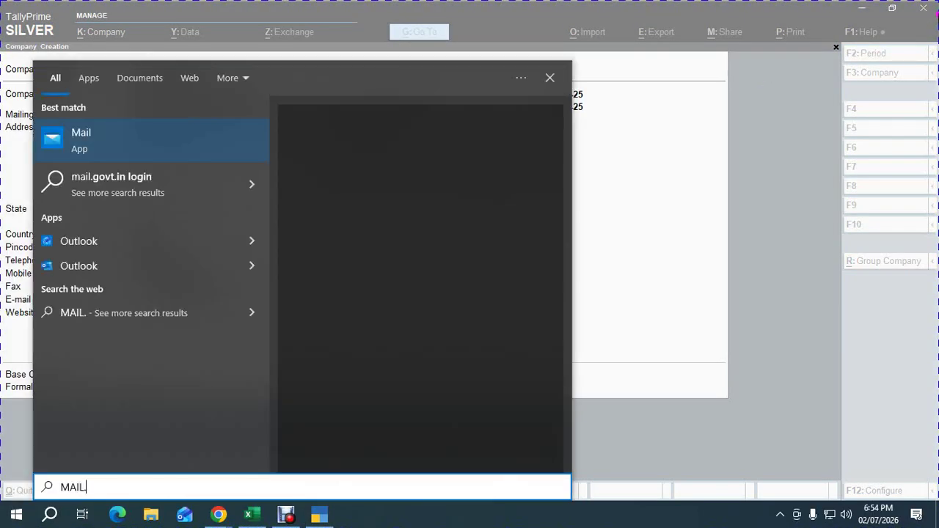
{"action": "left_click", "coordinate": [550, 77]}
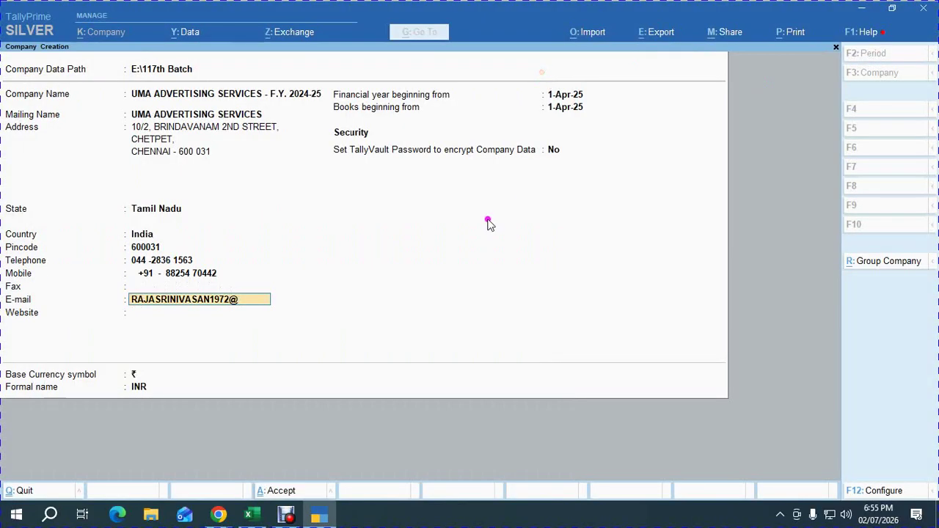
{"action": "key", "text": "Return"}
{"action": "key", "text": "Return"}
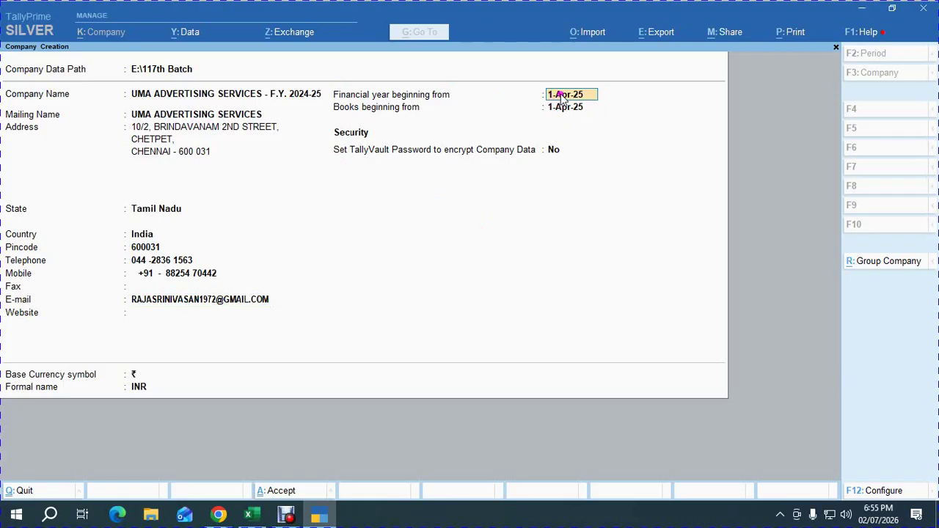
{"action": "type", "text": "1.4.24"}
{"action": "key", "text": "Return"}
{"action": "key", "text": "Return"}
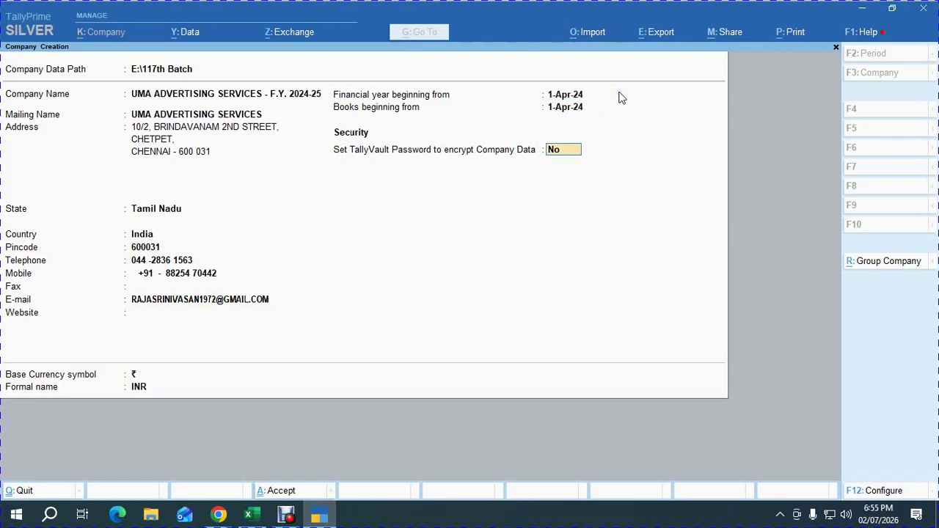
{"action": "key", "text": "Return"}
{"action": "key", "text": "Return"}
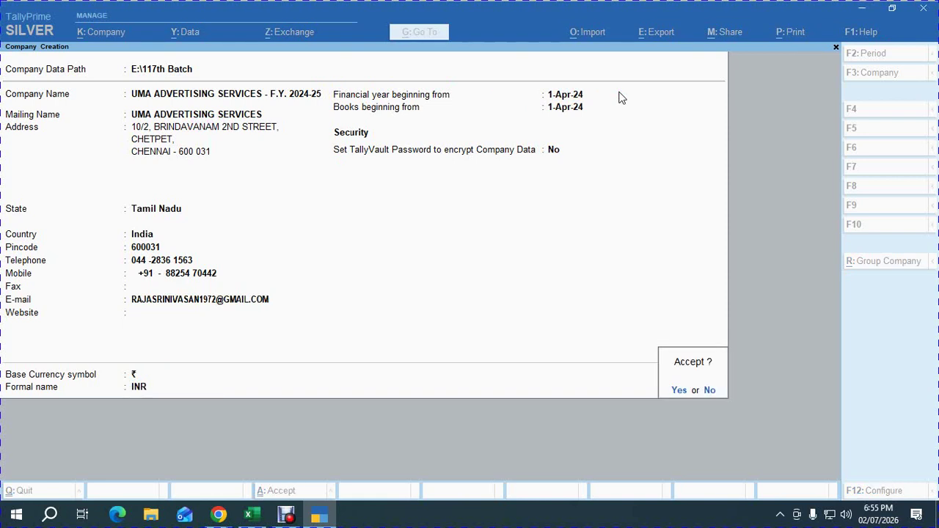
Create the company, pass through the F11 features, and open GST details with Tamil Nadu as the state.
{"action": "key", "text": "Return"}
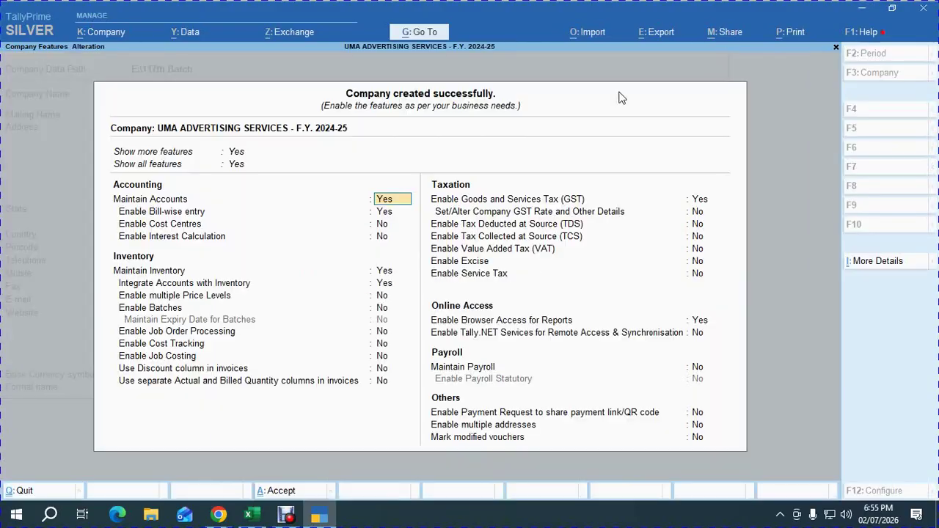
{"action": "key", "text": "Return"}
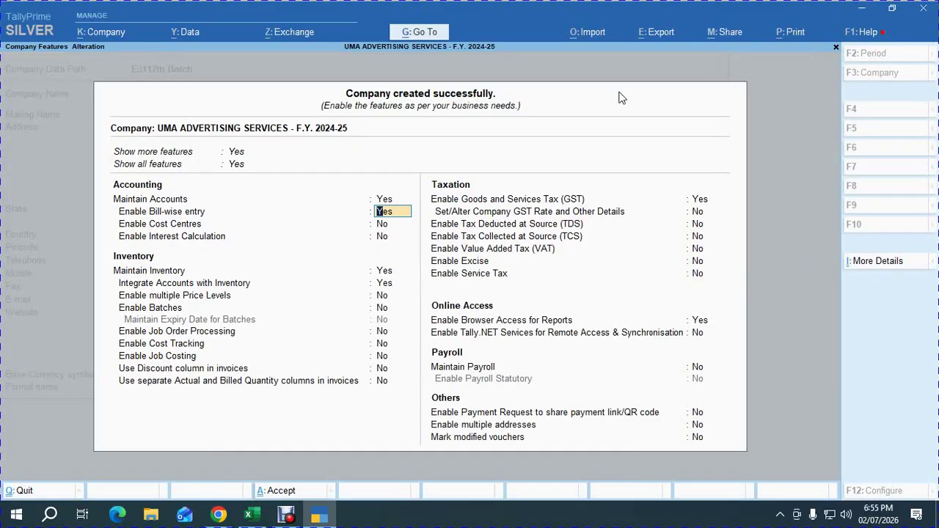
{"action": "key", "text": "Return"}
{"action": "key", "text": "Return"}
{"action": "key", "text": "Return"}
{"action": "key", "text": "Return"}
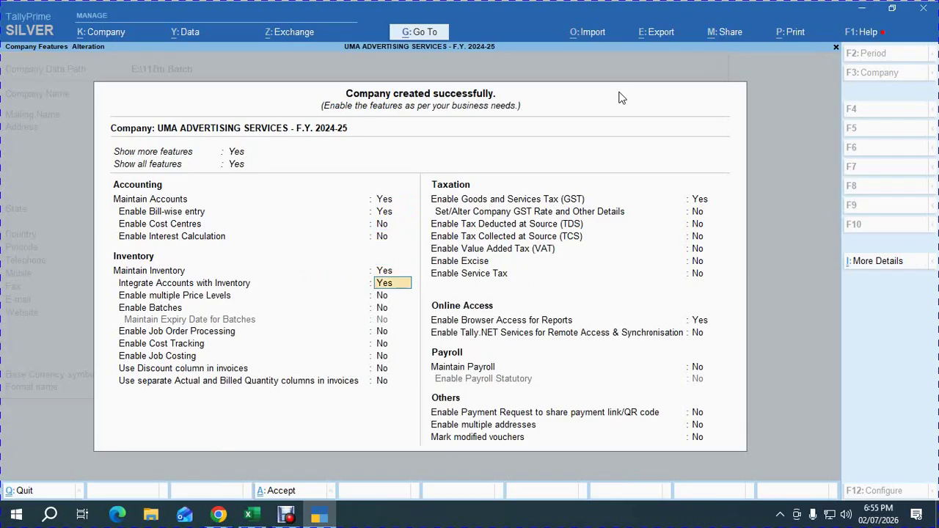
{"action": "key", "text": "Return"}
{"action": "key", "text": "Return"}
{"action": "key", "text": "Return"}
{"action": "key", "text": "Return"}
{"action": "key", "text": "Return"}
{"action": "key", "text": "Return"}
{"action": "key", "text": "Return"}
{"action": "key", "text": "Return"}
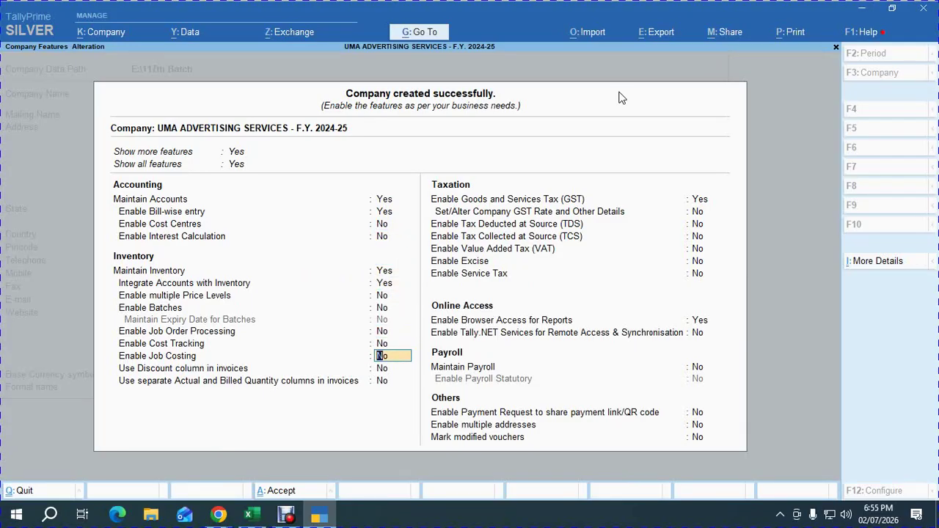
{"action": "key", "text": "Return"}
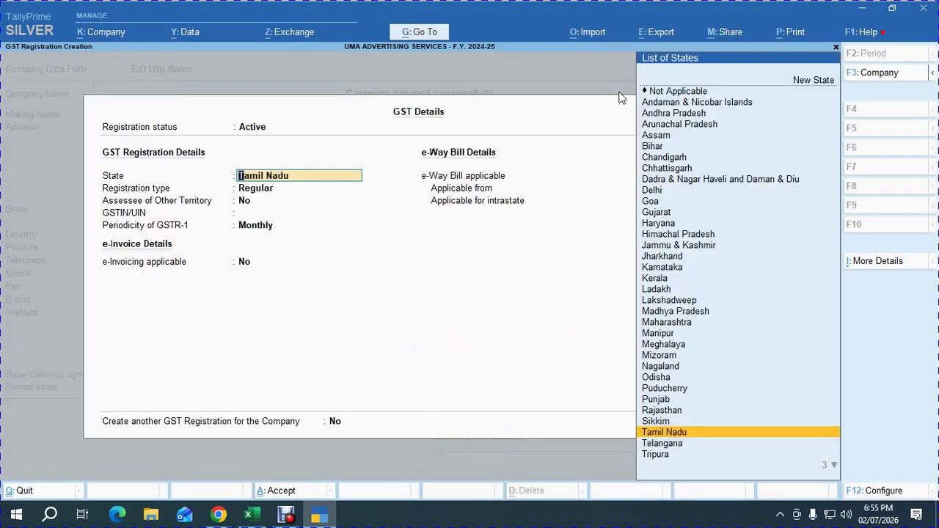
{"action": "key", "text": "Return"}
{"action": "key", "text": "Return"}
{"action": "key", "text": "Return"}
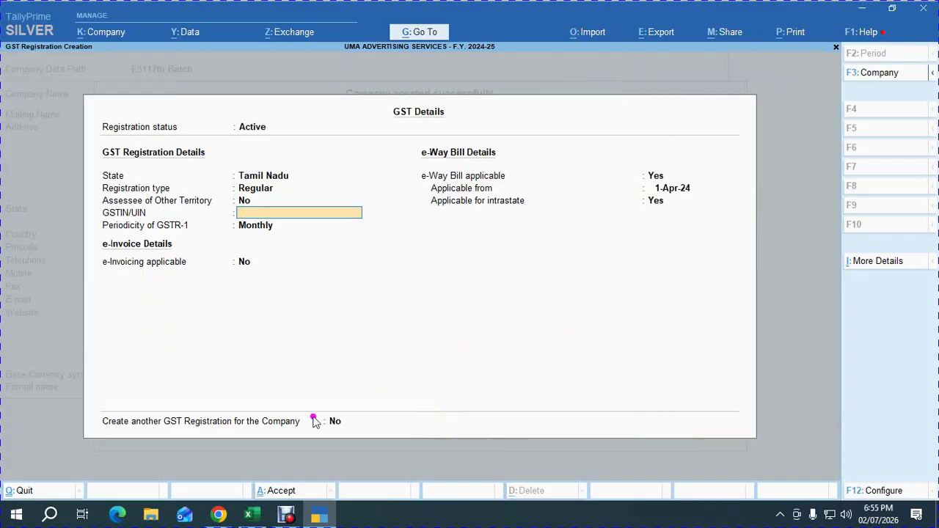
Select cell D2 in the Excel workbook to receive the GST number.
{"action": "mouse_move", "coordinate": [252, 516]}
{"action": "left_click", "coordinate": [253, 479]}
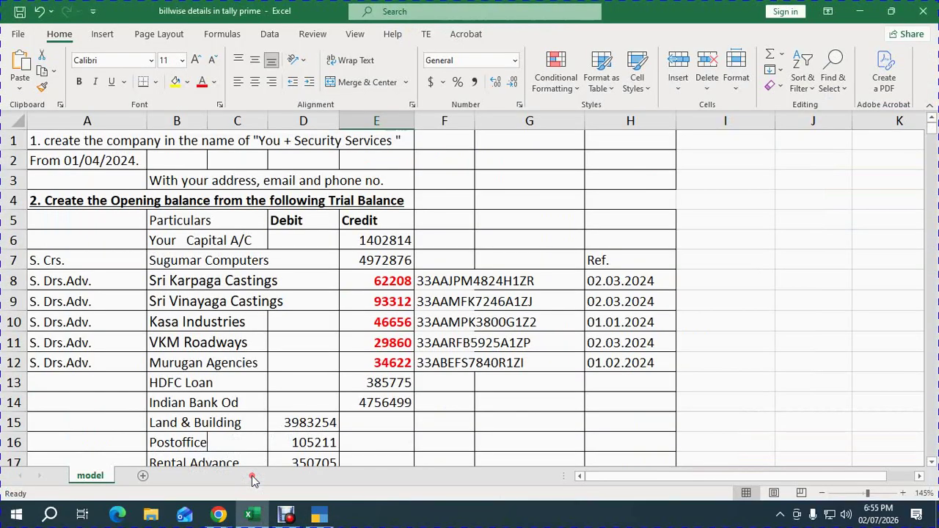
{"action": "left_click", "coordinate": [301, 159]}
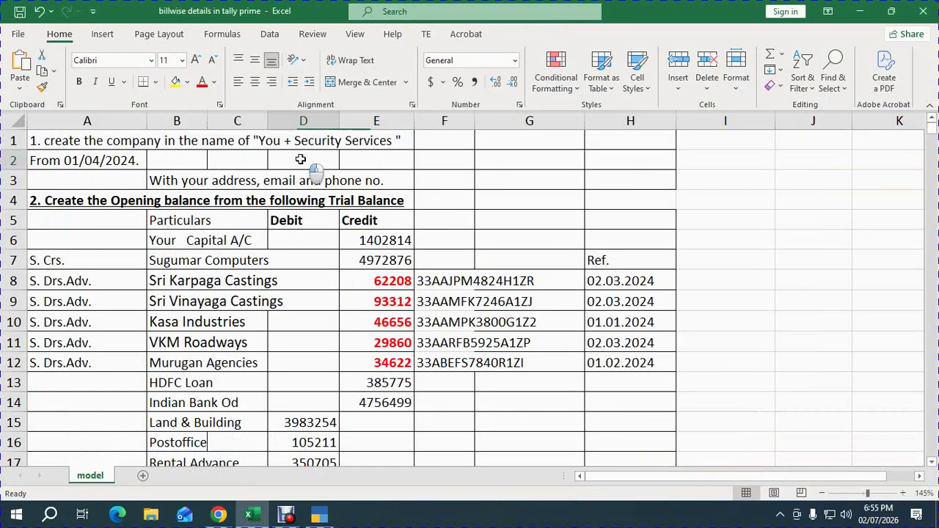
{"action": "mouse_move", "coordinate": [219, 516]}
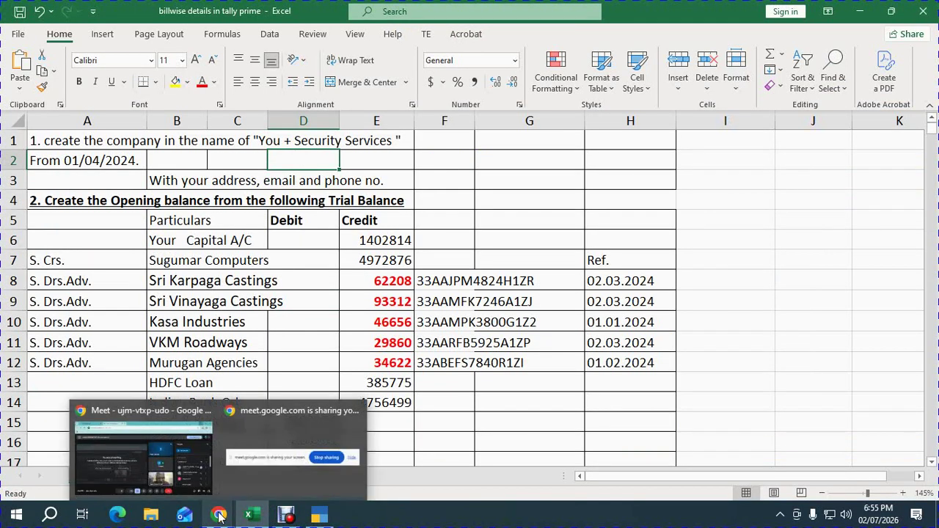
{"action": "left_click", "coordinate": [143, 455]}
Search Google for 'UMA AGENCIES GST NUMBER CHENNAI' and paste the found GSTIN into Excel cell D2.
{"action": "left_click", "coordinate": [362, 13]}
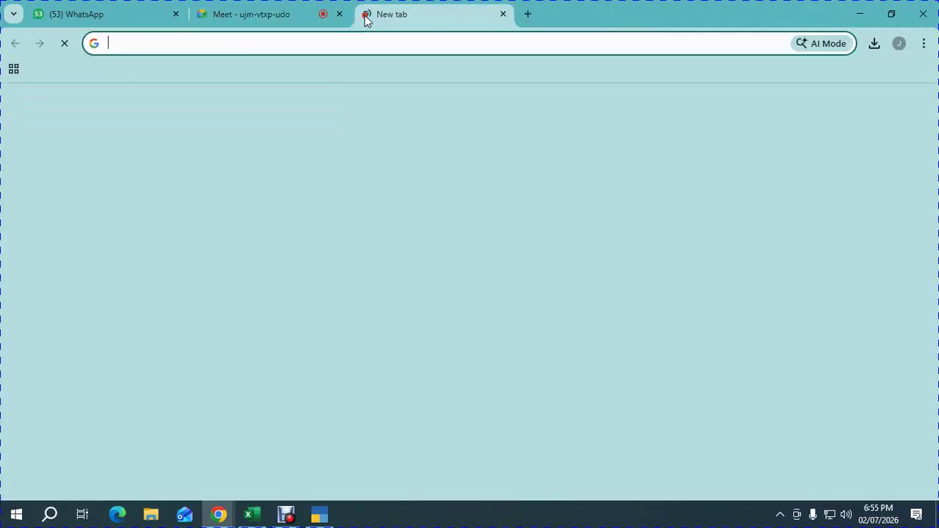
{"action": "left_click", "coordinate": [333, 276]}
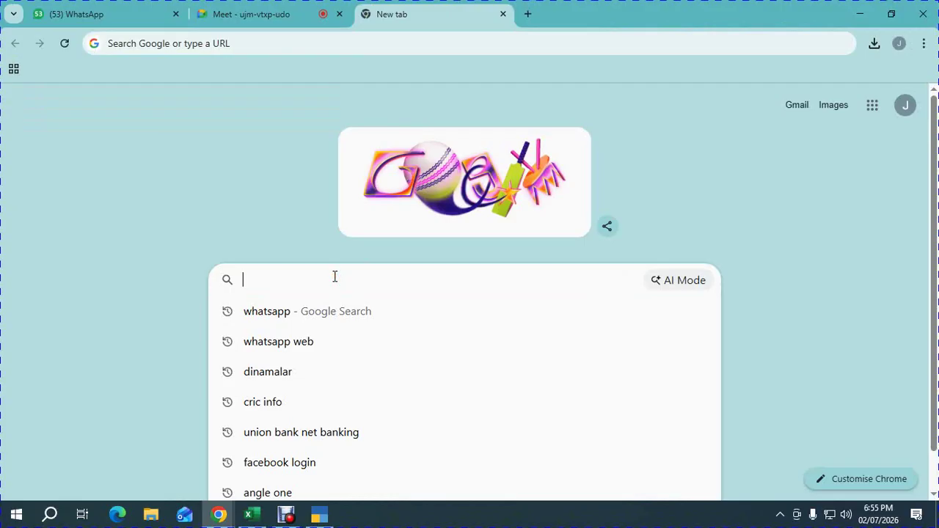
{"action": "type", "text": "UMA AGEN"}
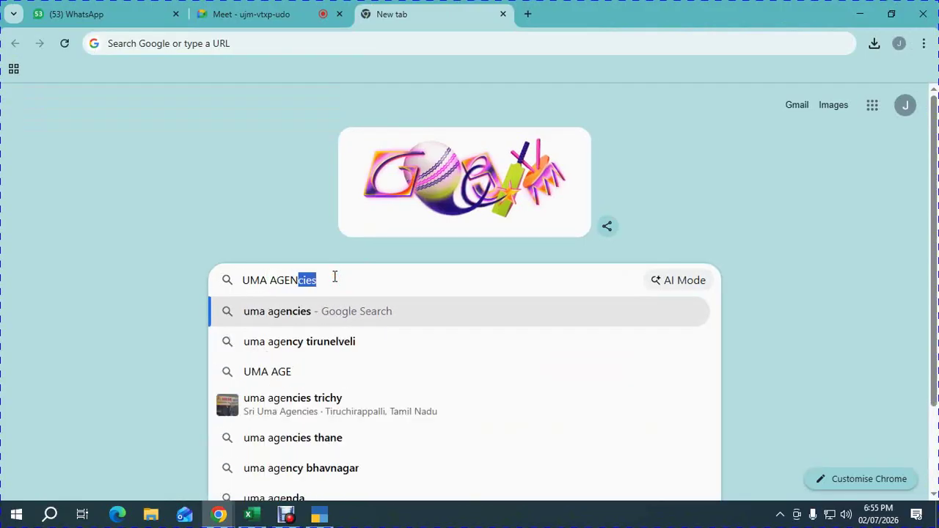
{"action": "type", "text": "CIES GST NU"}
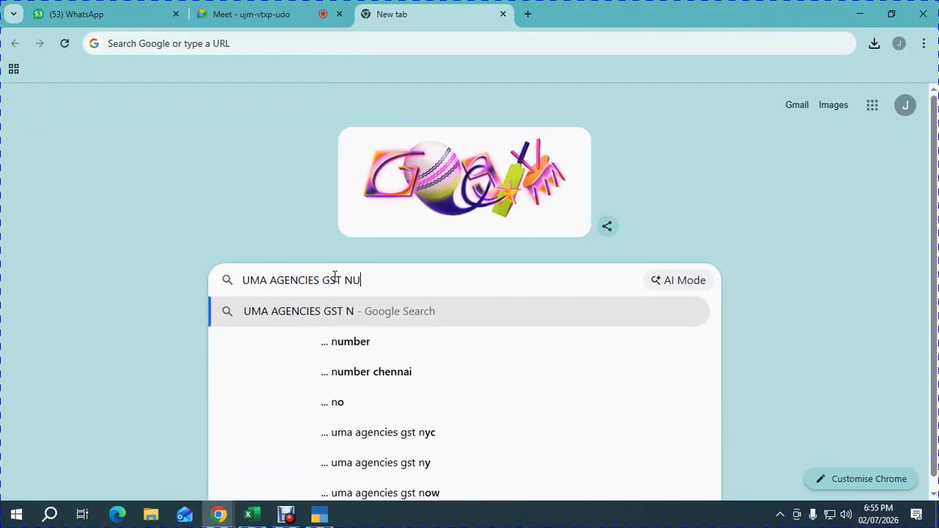
{"action": "type", "text": "MBER CHENNAI"}
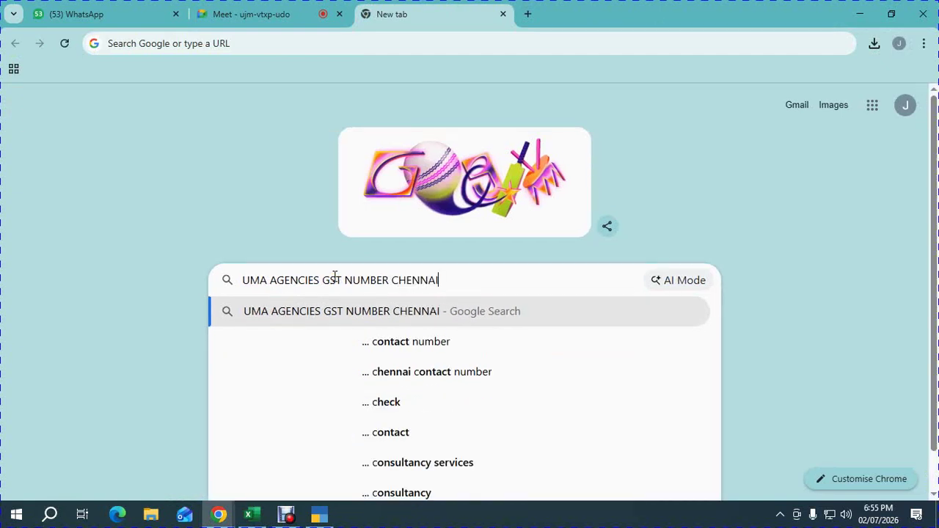
{"action": "key", "text": "Return"}
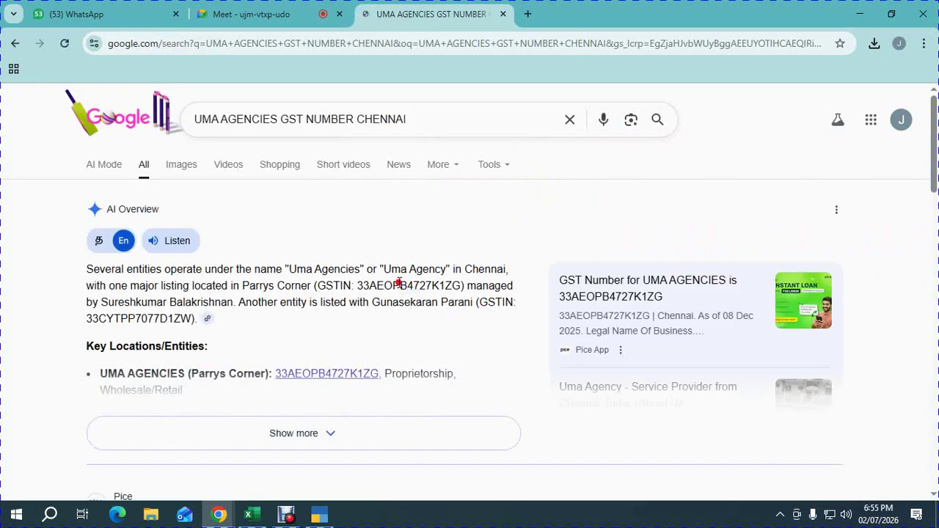
{"action": "double_click", "coordinate": [396, 285]}
{"action": "key", "text": "ctrl+c"}
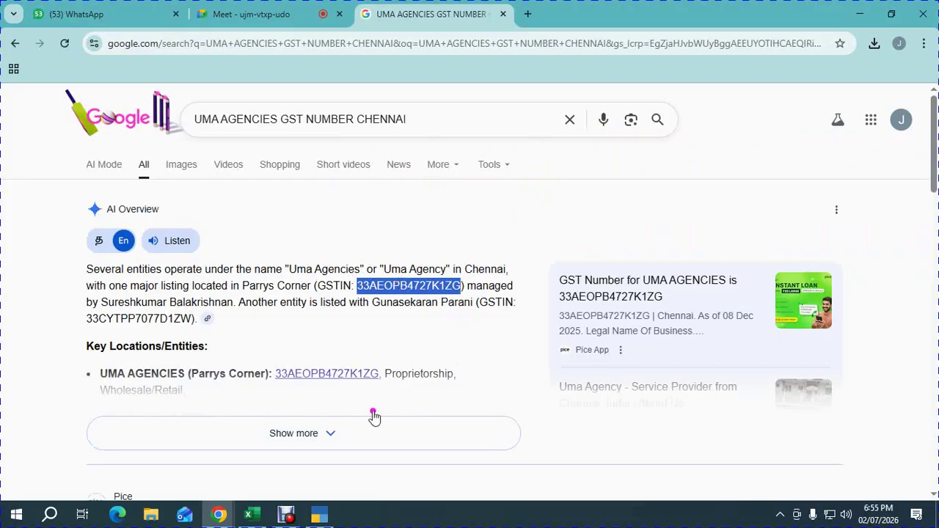
{"action": "mouse_move", "coordinate": [242, 515]}
{"action": "left_click", "coordinate": [239, 477]}
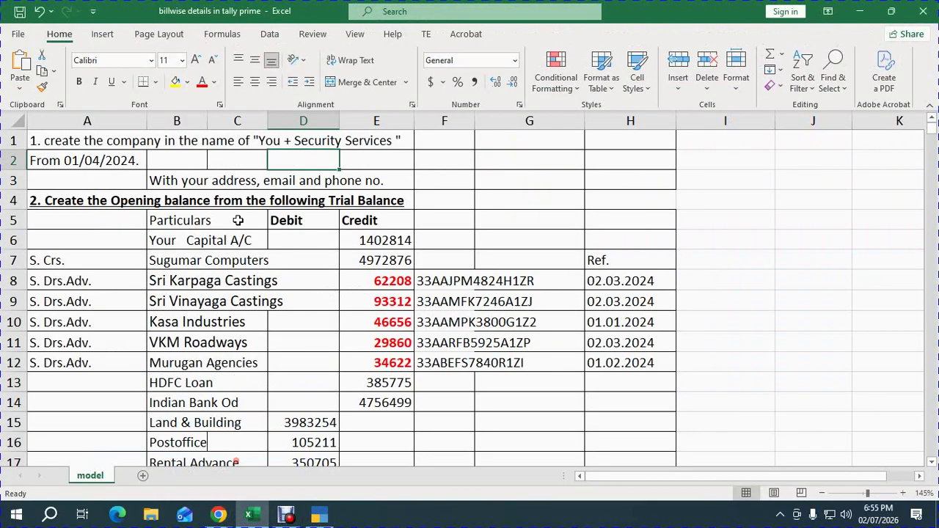
{"action": "key", "text": "ctrl+v"}
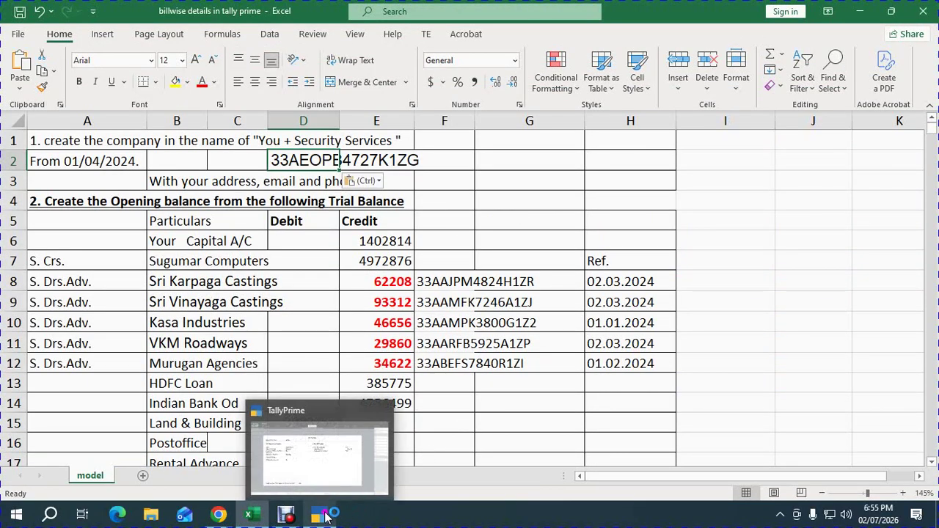
{"action": "left_click", "coordinate": [329, 429]}
Paste the GSTIN into GSTIN/UIN, accept GST details with e-Way Bill from 1-Apr-24, and finish Company Features.
{"action": "key", "text": "ctrl+v"}
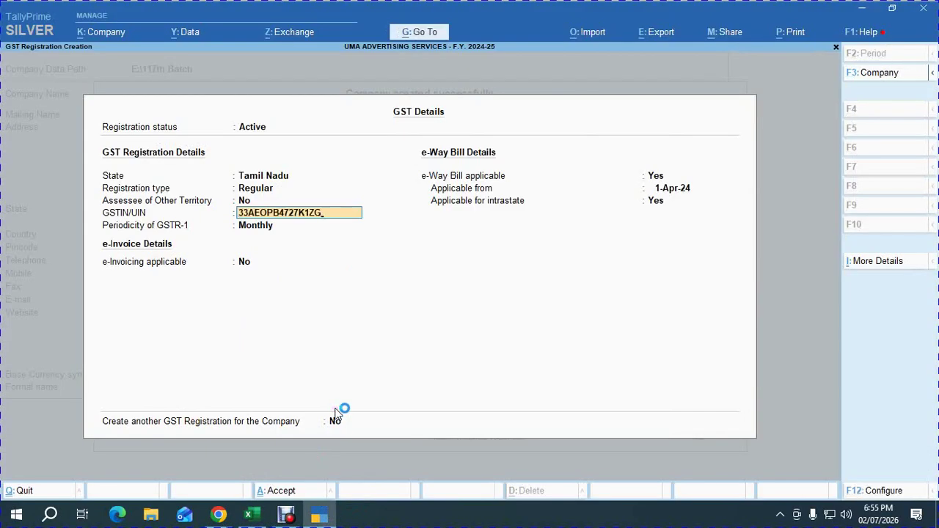
{"action": "key", "text": "Return"}
{"action": "key", "text": "Return"}
{"action": "key", "text": "Return"}
{"action": "key", "text": "Return"}
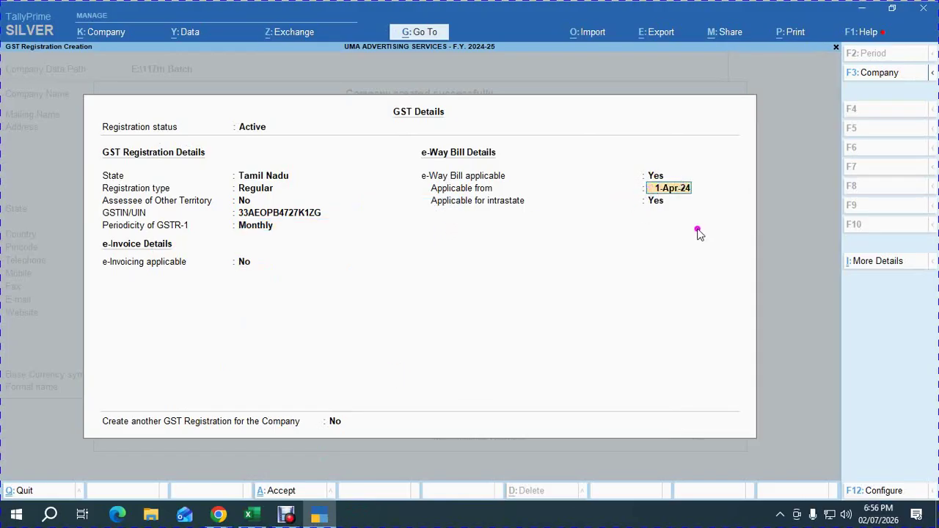
{"action": "left_click", "coordinate": [673, 212]}
{"action": "key", "text": "ctrl+a"}
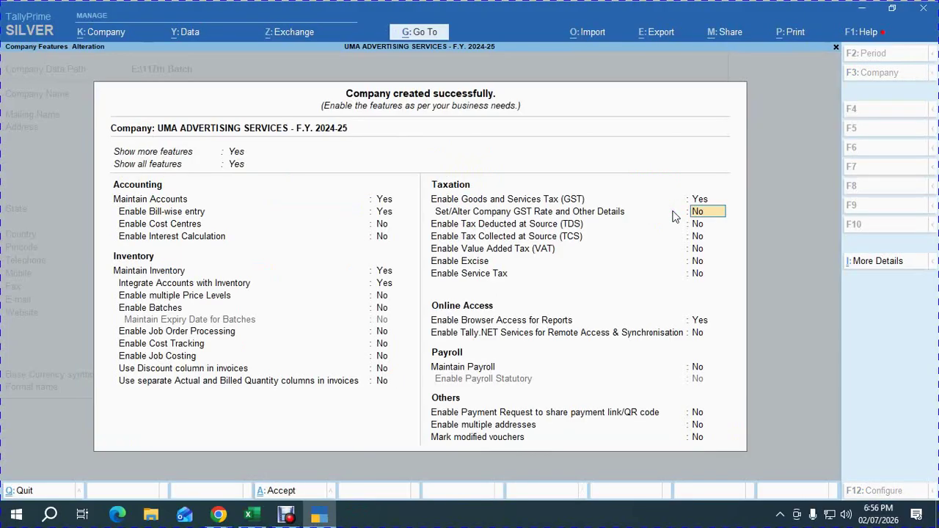
{"action": "key", "text": "Return"}
{"action": "key", "text": "Return"}
{"action": "key", "text": "Return"}
{"action": "key", "text": "Return"}
{"action": "key", "text": "Return"}
{"action": "key", "text": "Return"}
{"action": "key", "text": "Return"}
{"action": "key", "text": "Return"}
{"action": "key", "text": "Return"}
{"action": "key", "text": "Return"}
{"action": "key", "text": "Return"}
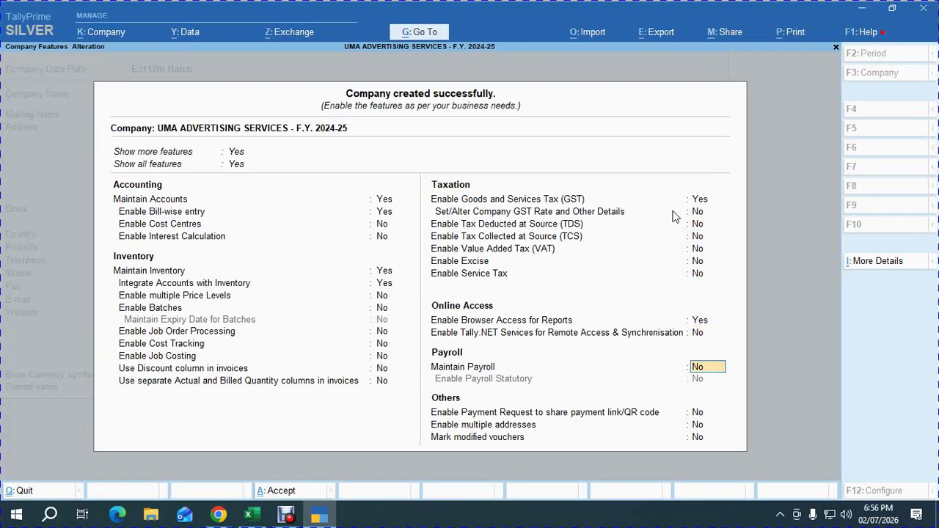
{"action": "key", "text": "Return"}
{"action": "key", "text": "Return"}
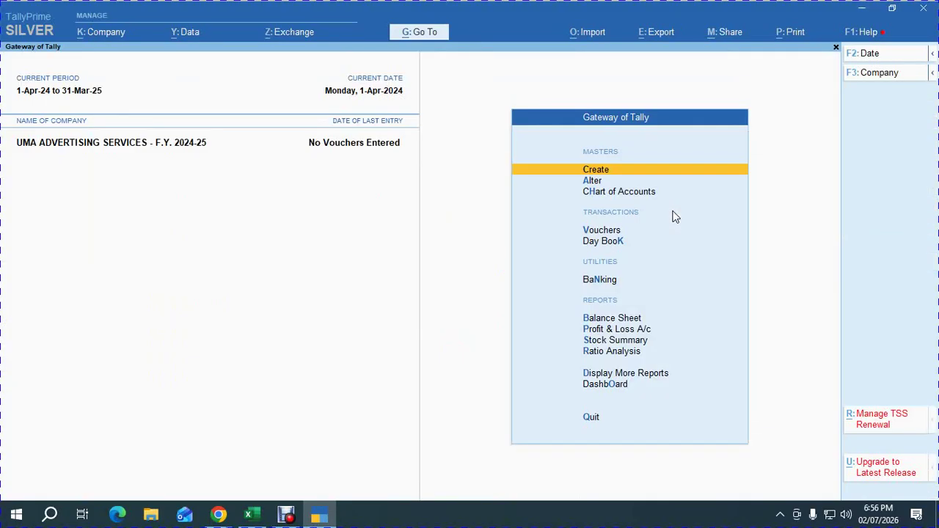
{"action": "key", "text": "alt+Tab"}
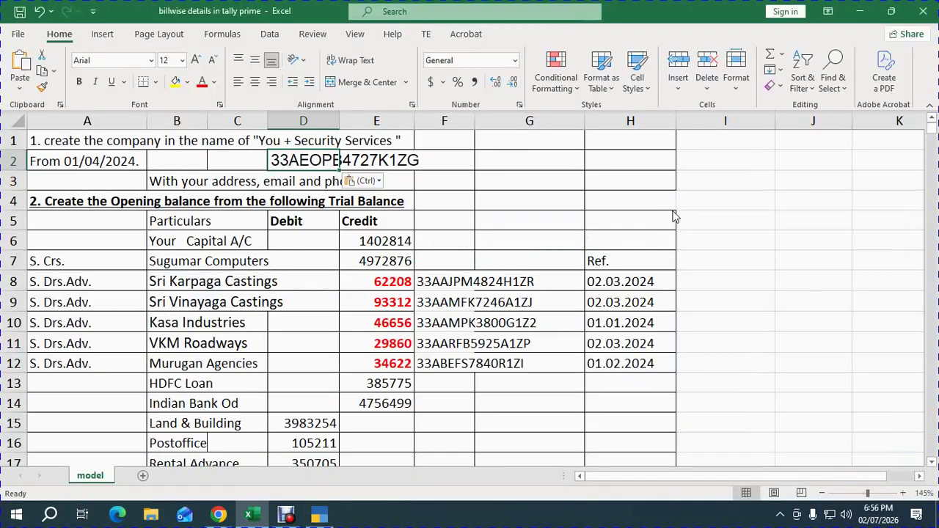
Mark the Create Company and F11 features steps as OK in the STATUS column.
{"action": "left_click", "coordinate": [499, 328]}
{"action": "key", "text": "ctrl+End"}
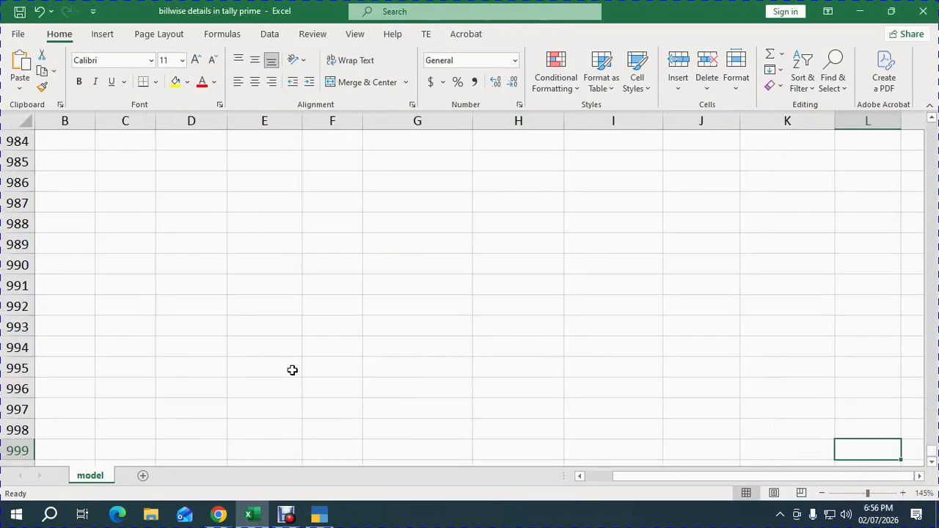
{"action": "scroll", "coordinate": [273, 363], "scroll_direction": "up", "scroll_amount": 2}
{"action": "left_click", "coordinate": [251, 354]}
{"action": "key", "text": "ctrl+Up"}
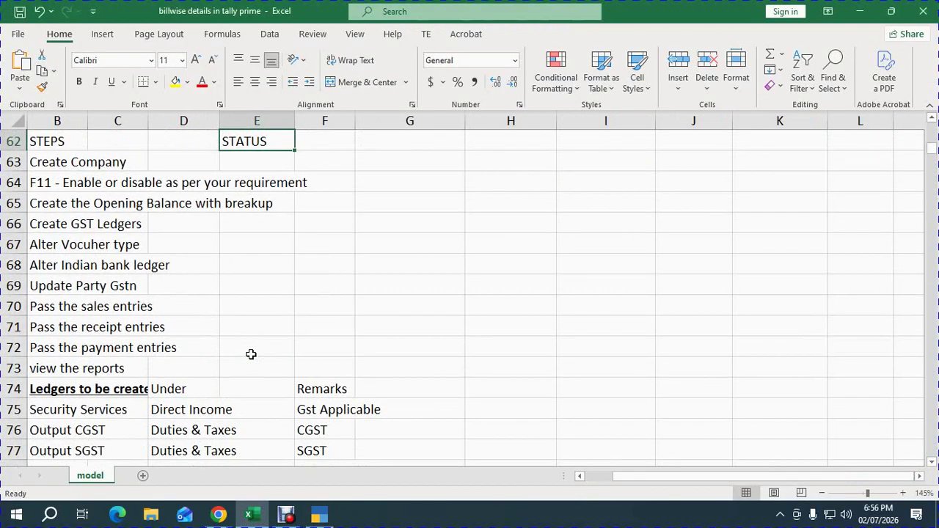
{"action": "key", "text": "Down"}
{"action": "key", "text": "Down"}
{"action": "key", "text": "Down"}
{"action": "key", "text": "Down"}
{"action": "key", "text": "Down"}
{"action": "key", "text": "Down"}
{"action": "key", "text": "Down"}
{"action": "key", "text": "Down"}
{"action": "key", "text": "Up"}
{"action": "key", "text": "Up"}
{"action": "key", "text": "Up"}
{"action": "key", "text": "Up"}
{"action": "key", "text": "Up"}
{"action": "key", "text": "Up"}
{"action": "key", "text": "Up"}
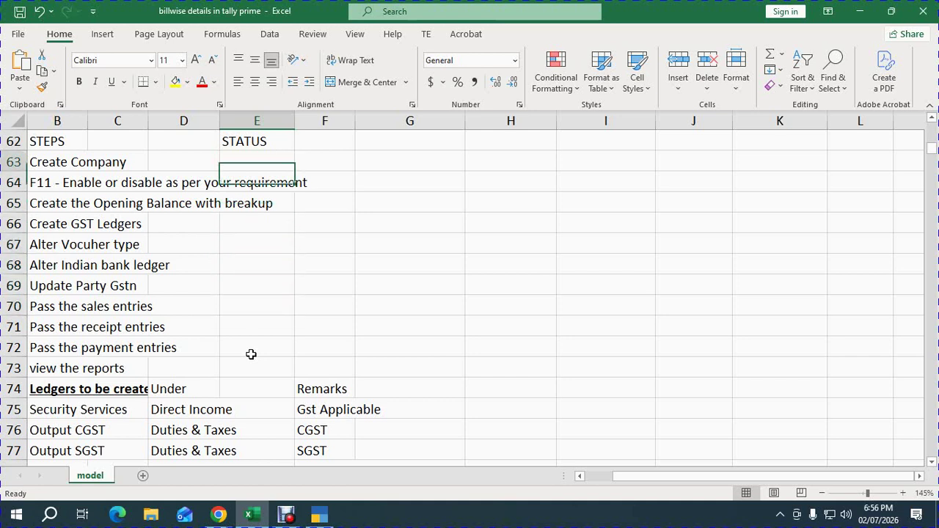
{"action": "type", "text": "OOK"}
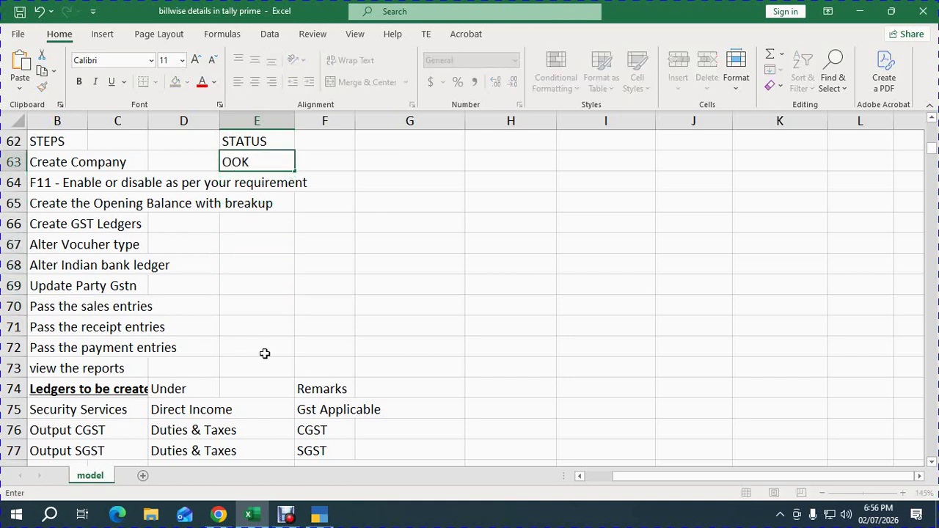
{"action": "key", "text": "Return"}
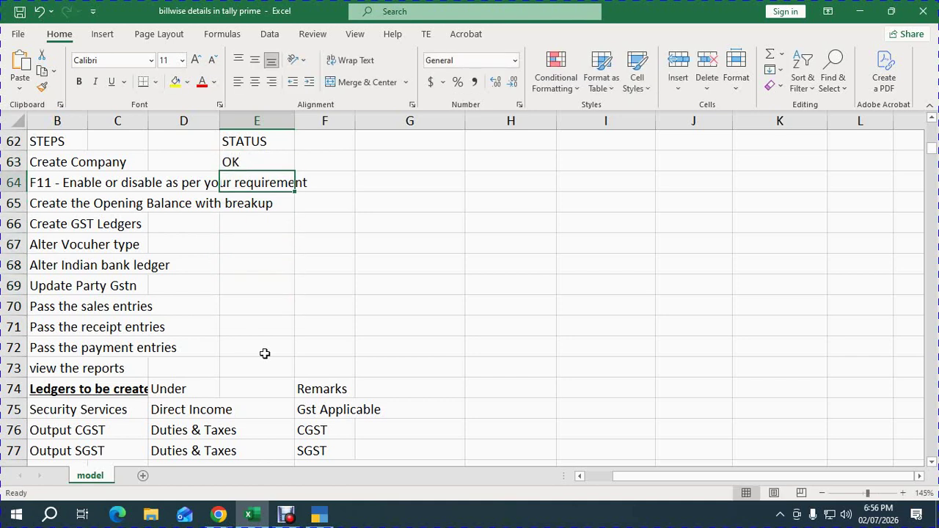
{"action": "key", "text": "Left"}
{"action": "key", "text": "Left"}
{"action": "key", "text": "Left"}
{"action": "key", "text": "Left"}
{"action": "key", "text": "Right"}
{"action": "key", "text": "Right"}
{"action": "key", "text": "Right"}
{"action": "key", "text": "Right"}
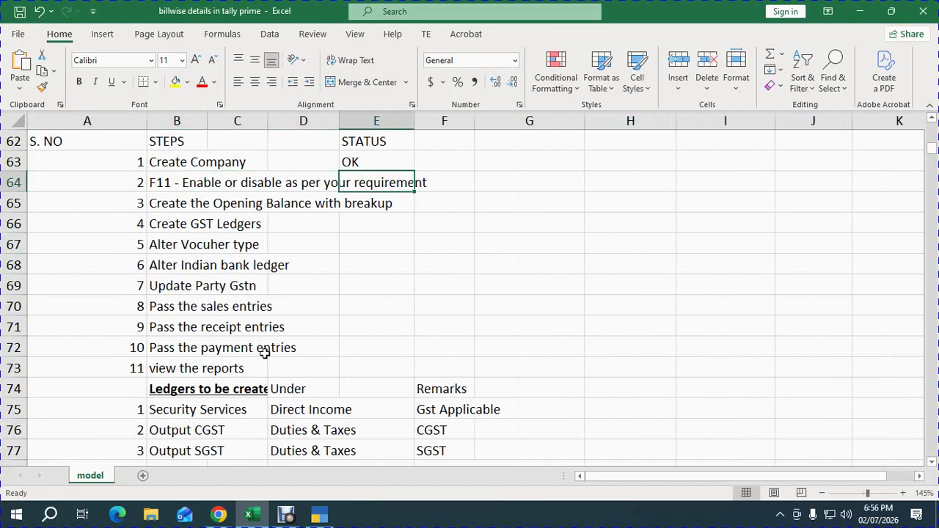
{"action": "left_click", "coordinate": [479, 188]}
{"action": "type", "text": "OK"}
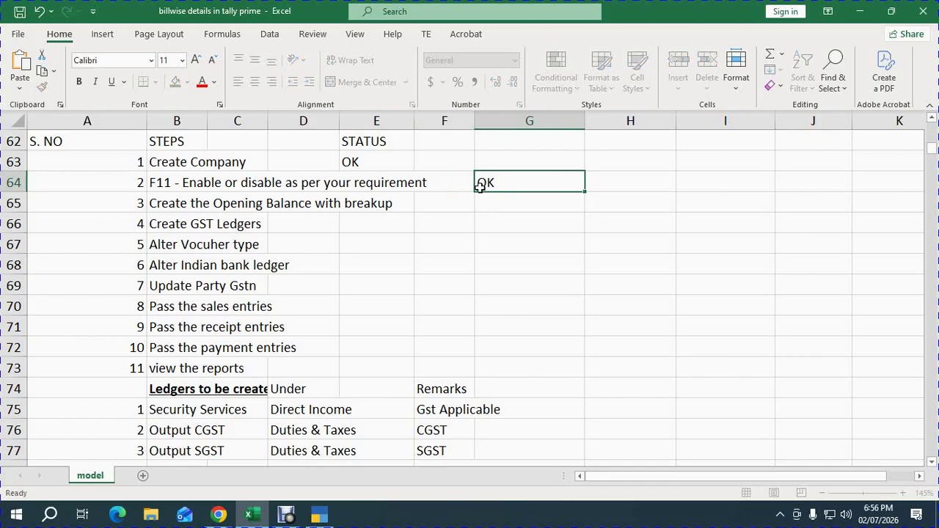
{"action": "key", "text": "Return"}
{"action": "left_click", "coordinate": [170, 206]}
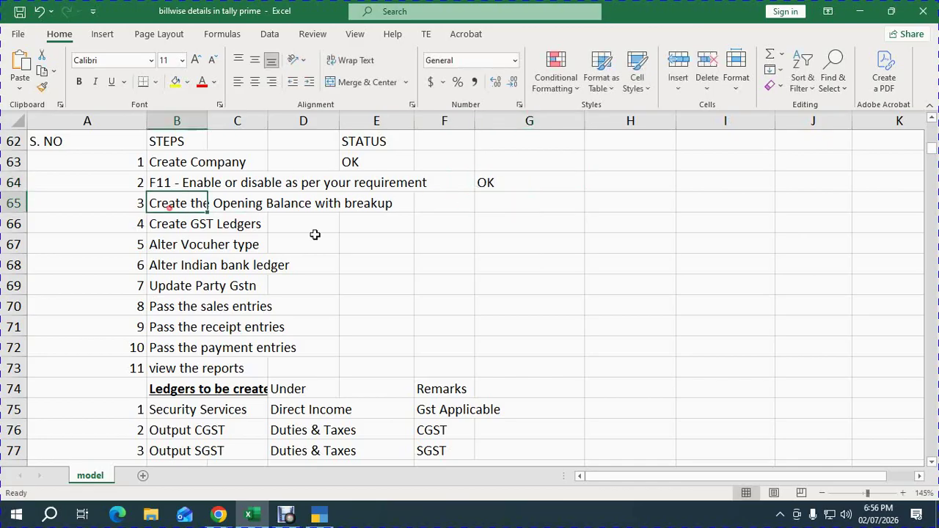
Copy the Cash amount 84169 from cell D19 of the trial balance.
{"action": "scroll", "coordinate": [315, 234], "scroll_direction": "up", "scroll_amount": 20}
{"action": "left_click", "coordinate": [253, 316]}
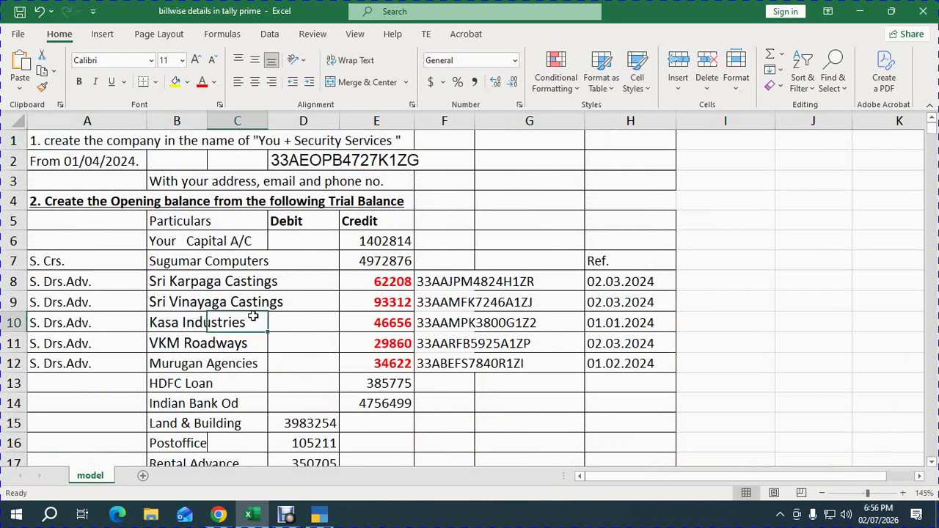
{"action": "key", "text": "Left"}
{"action": "key", "text": "Down"}
{"action": "key", "text": "Down"}
{"action": "key", "text": "Down"}
{"action": "key", "text": "Down"}
{"action": "key", "text": "Down"}
{"action": "key", "text": "Down"}
{"action": "key", "text": "Down"}
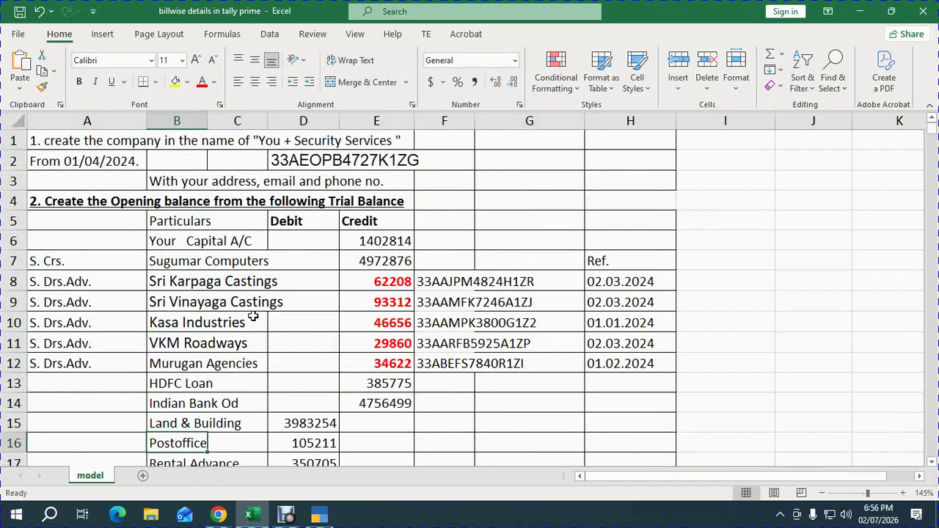
{"action": "key", "text": "Down"}
{"action": "key", "text": "Down"}
{"action": "key", "text": "Down"}
{"action": "key", "text": "Down"}
{"action": "key", "text": "Down"}
{"action": "key", "text": "Down"}
{"action": "key", "text": "Down"}
{"action": "key", "text": "Up"}
{"action": "key", "text": "Up"}
{"action": "key", "text": "Up"}
{"action": "key", "text": "Up"}
{"action": "key", "text": "Up"}
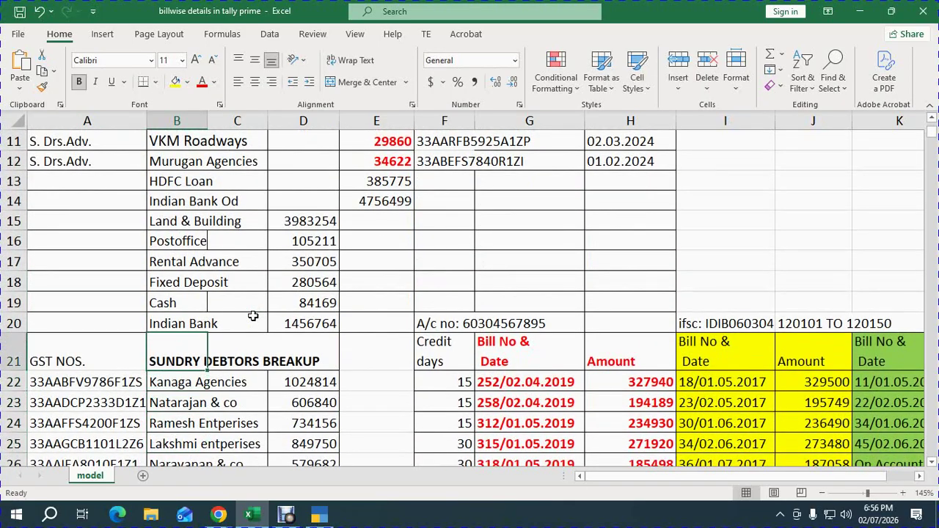
{"action": "key", "text": "Right"}
{"action": "key", "text": "Right"}
{"action": "key", "text": "ctrl+c"}
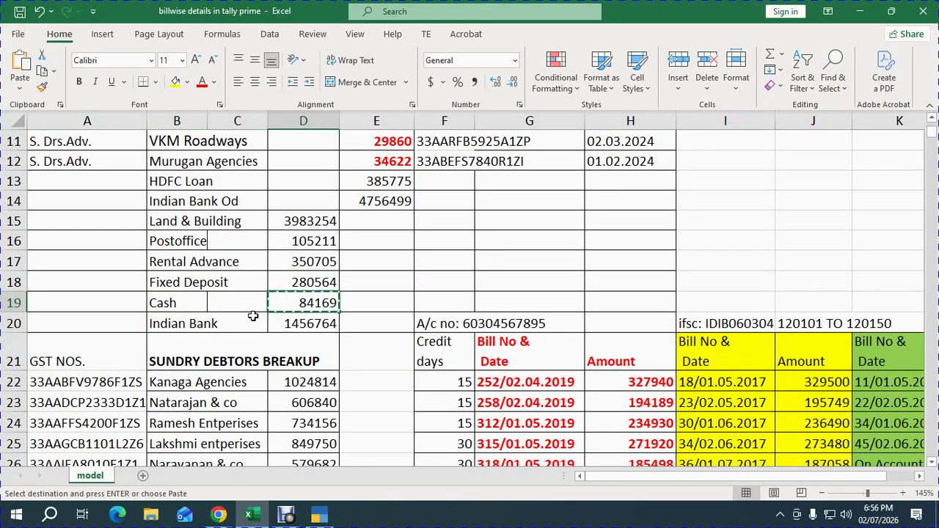
Alter the Cash ledger to carry an opening balance of 84,169.00 Dr.
{"action": "left_click", "coordinate": [319, 517]}
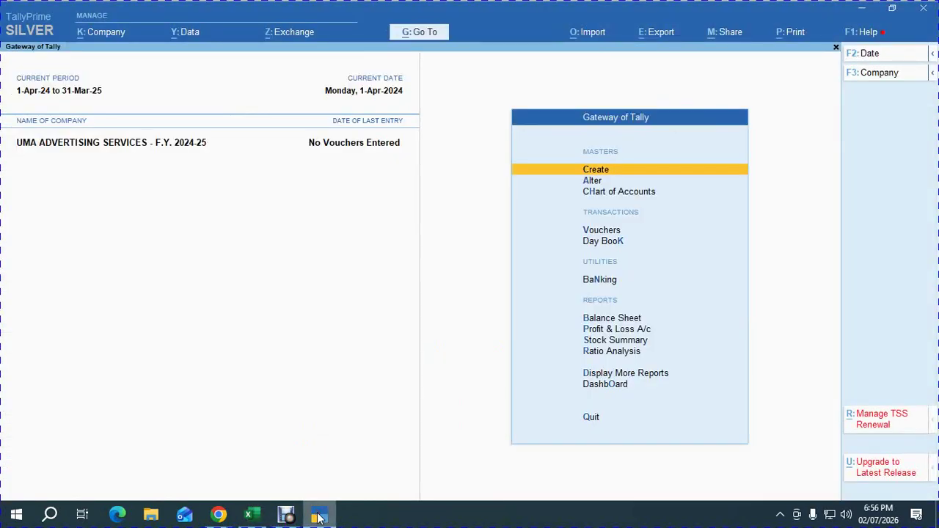
{"action": "key", "text": "Down"}
{"action": "key", "text": "Return"}
{"action": "key", "text": "Down"}
{"action": "key", "text": "Return"}
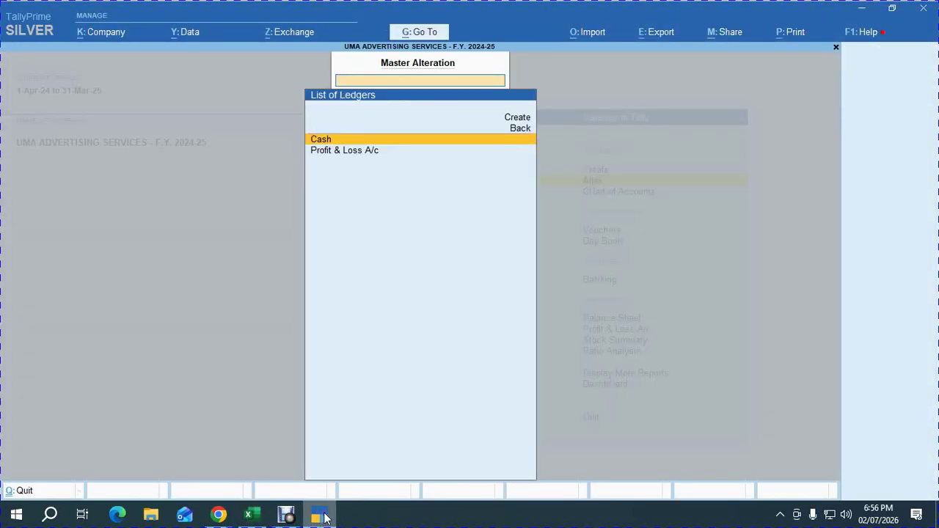
{"action": "key", "text": "Return"}
{"action": "key", "text": "Return"}
{"action": "key", "text": "Return"}
{"action": "key", "text": "Return"}
{"action": "key", "text": "Return"}
{"action": "key", "text": "Return"}
{"action": "key", "text": "Return"}
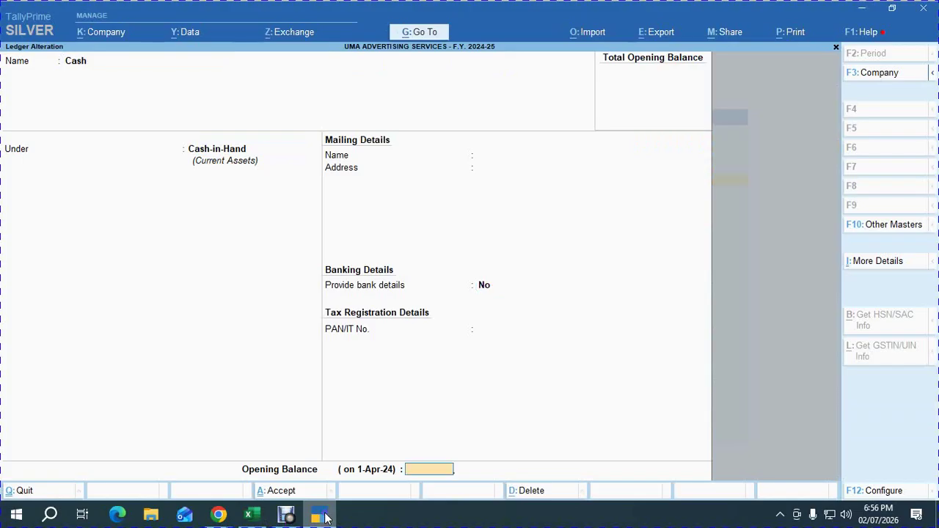
{"action": "key", "text": "ctrl+v"}
{"action": "key", "text": "Return"}
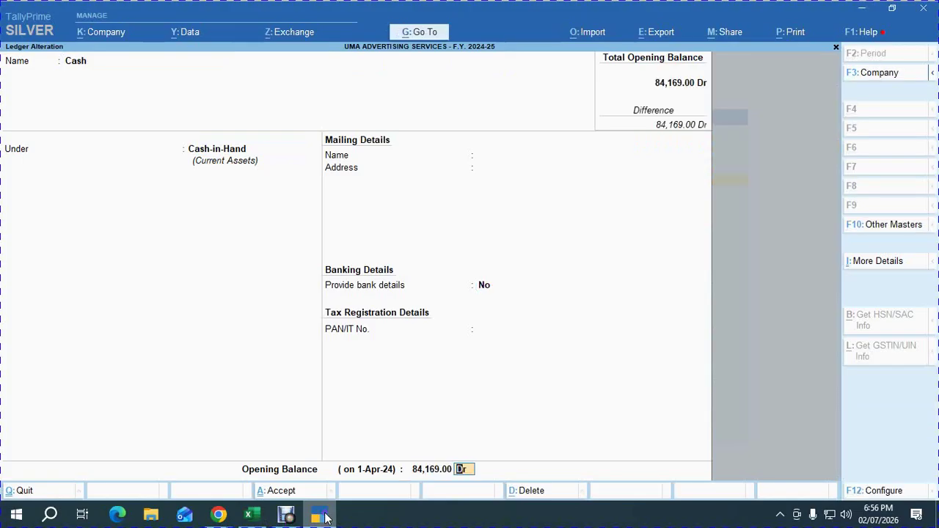
{"action": "key", "text": "Return"}
{"action": "key", "text": "Return"}
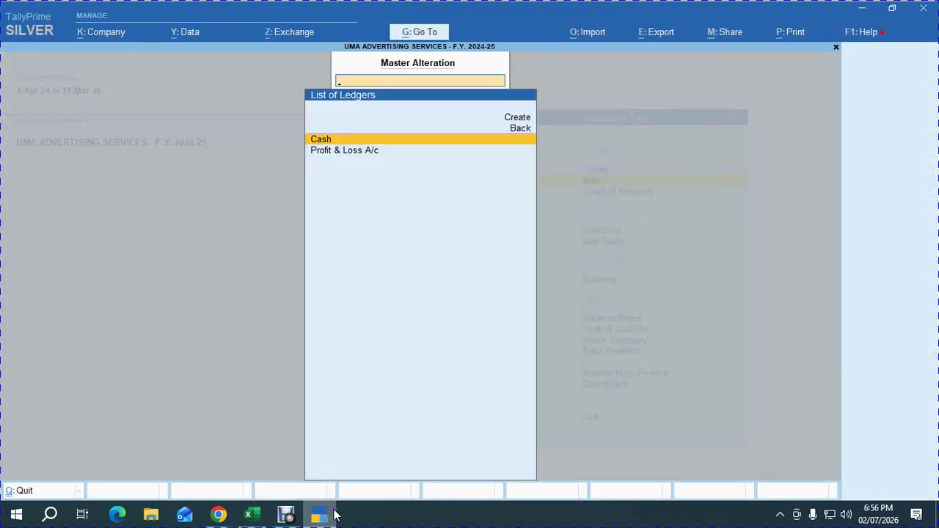
{"action": "key", "text": "Up"}
{"action": "key", "text": "Up"}
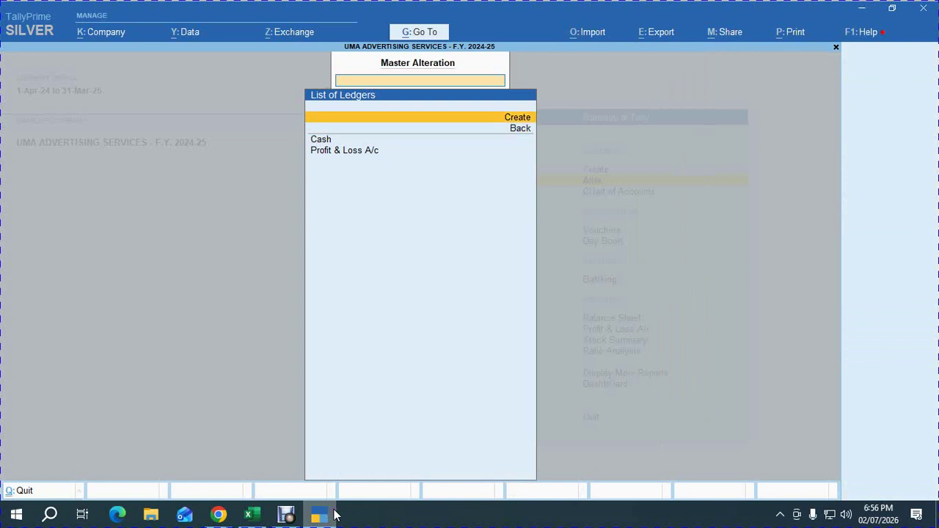
{"action": "key", "text": "Return"}
Copy the Indian Bank account number from the note in cell F20 and return to Ledger Creation.
{"action": "key", "text": "alt+Tab"}
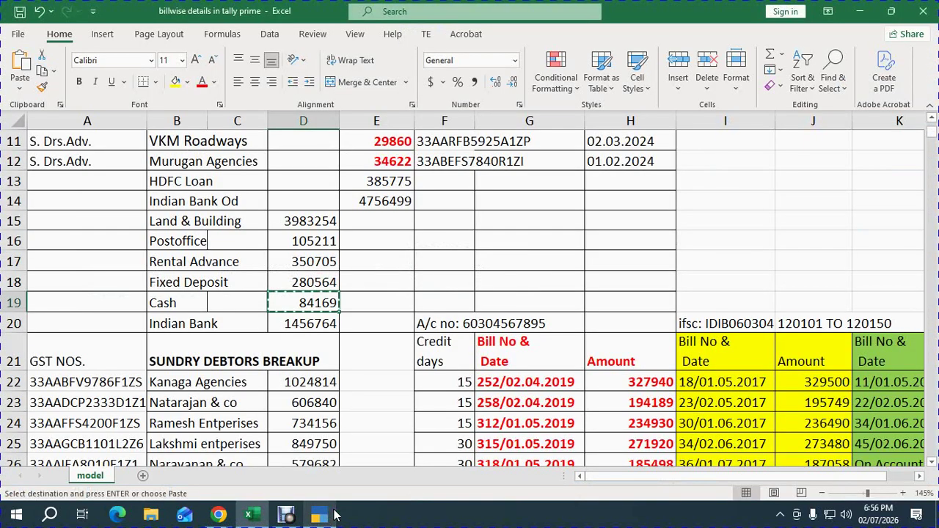
{"action": "key", "text": "Down"}
{"action": "key", "text": "Escape"}
{"action": "key", "text": "Down"}
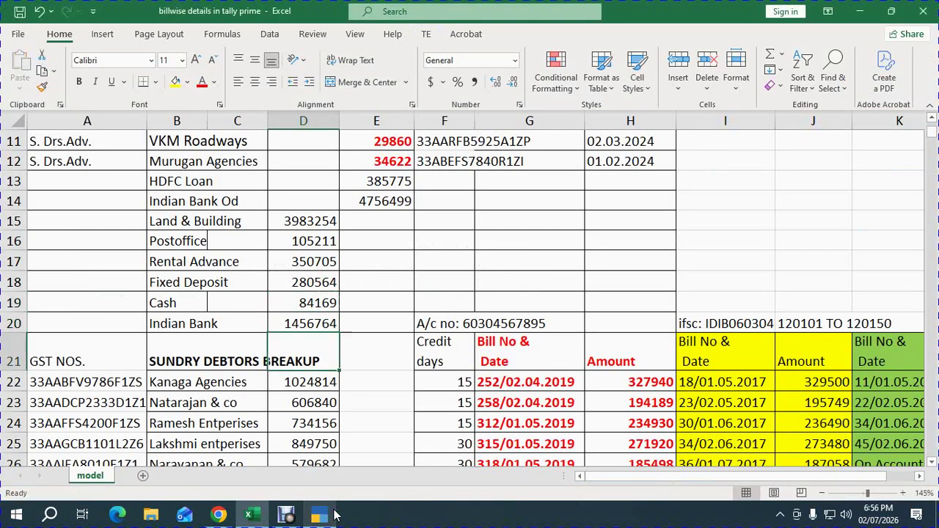
{"action": "key", "text": "Up"}
{"action": "key", "text": "Right"}
{"action": "key", "text": "Right"}
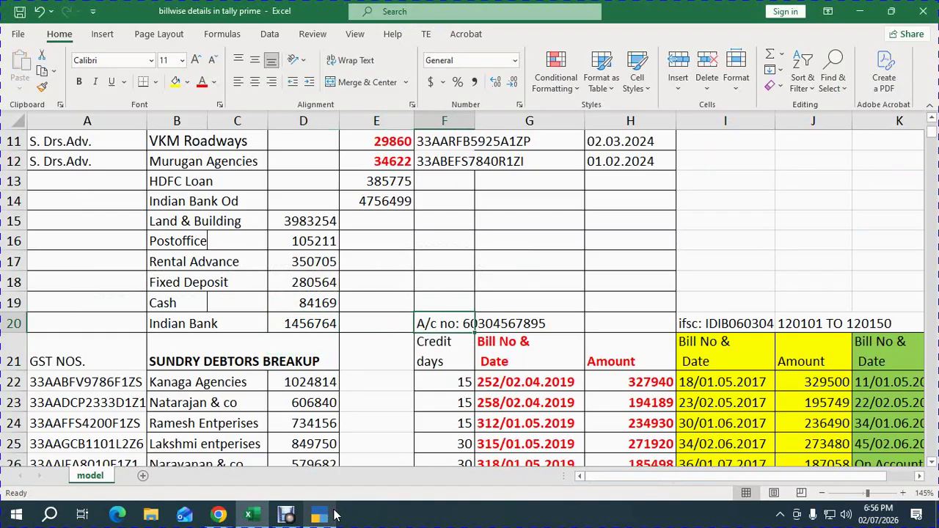
{"action": "key", "text": "F2"}
{"action": "key", "text": "shift+Left"}
{"action": "key", "text": "shift+Left"}
{"action": "key", "text": "shift+Left"}
{"action": "key", "text": "shift+Left"}
{"action": "key", "text": "shift+Left"}
{"action": "key", "text": "shift+Left"}
{"action": "key", "text": "shift+Left"}
{"action": "key", "text": "shift+Left"}
{"action": "key", "text": "shift+Left"}
{"action": "key", "text": "shift+Left"}
{"action": "key", "text": "shift+Left"}
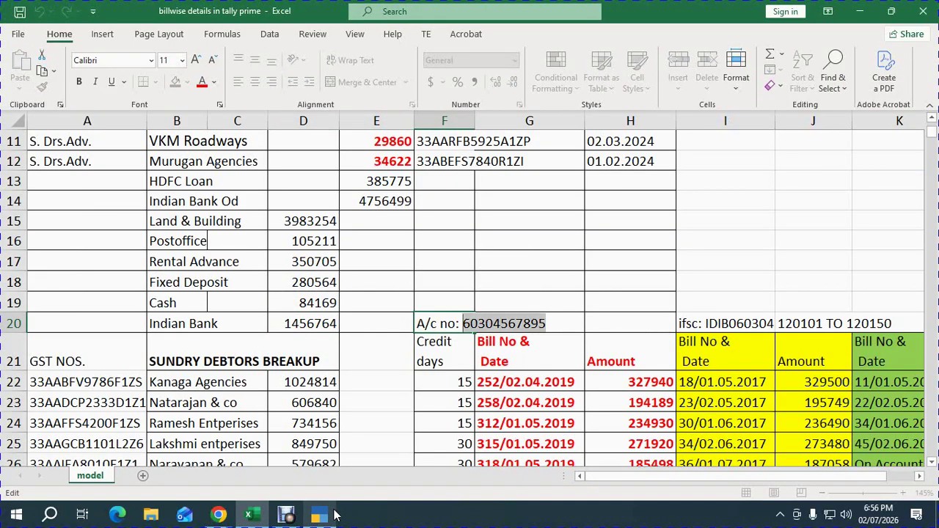
{"action": "key", "text": "ctrl+c"}
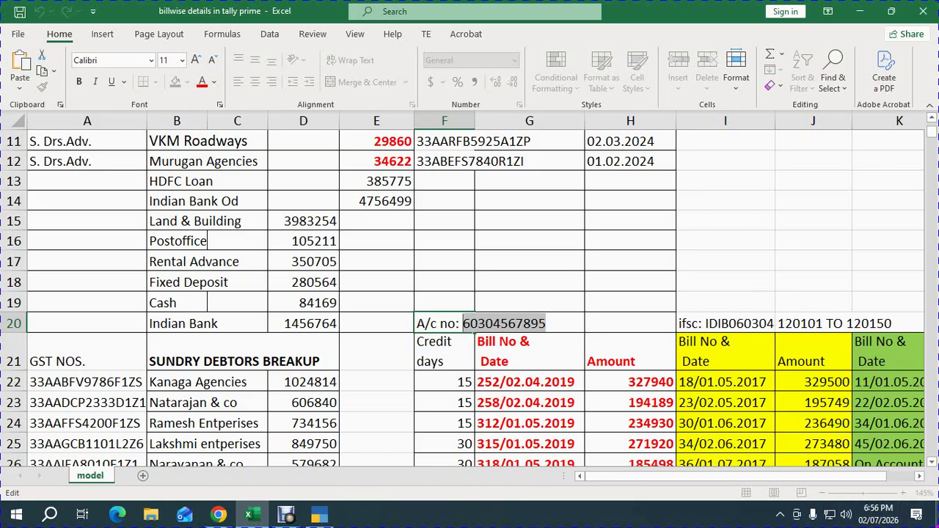
{"action": "key", "text": "alt+Tab"}
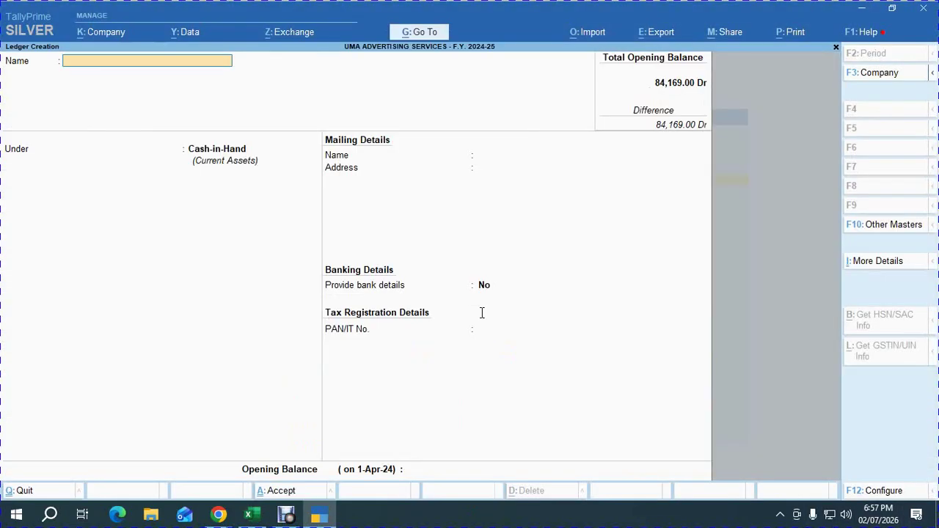
Name the ledger INDIAN BANK under Bank Accounts and paste its account number.
{"action": "type", "text": "INDIAN BANK"}
{"action": "key", "text": "Return"}
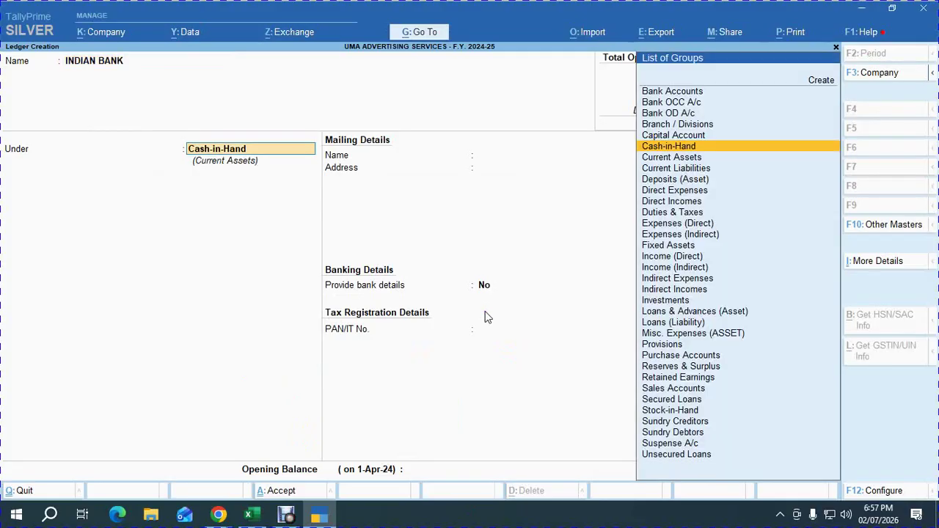
{"action": "type", "text": "BANK"}
{"action": "key", "text": "Return"}
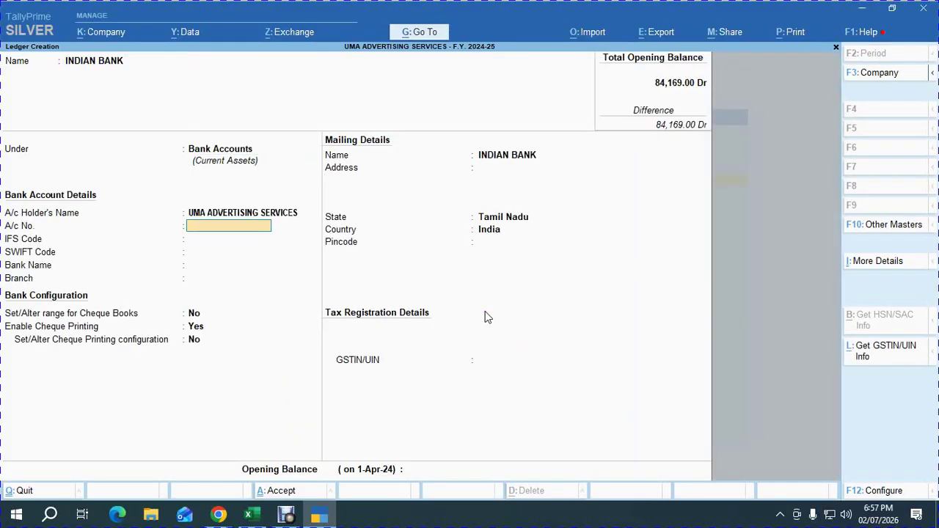
{"action": "key", "text": "ctrl+v"}
{"action": "key", "text": "Return"}
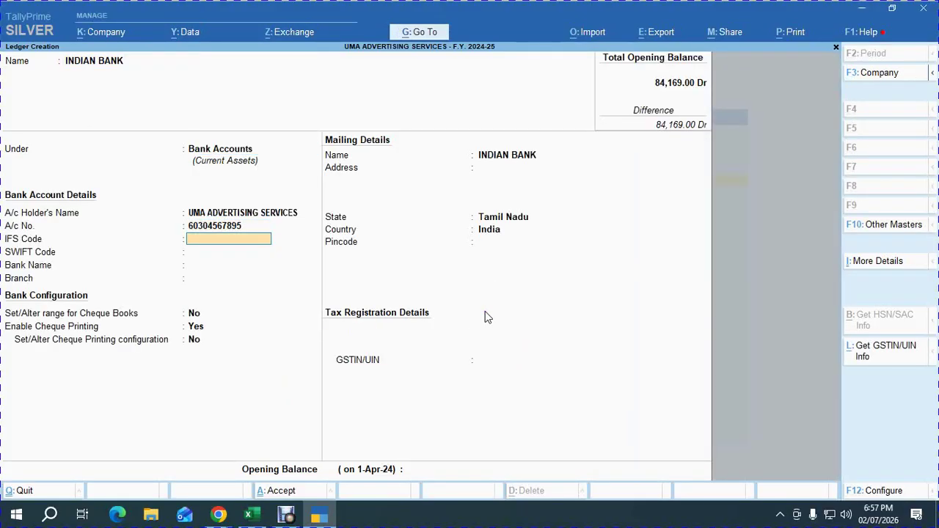
Copy IFS Code IDIB0603045 from Excel cell I20 into the ledger's IFS Code field.
{"action": "key", "text": "alt+Tab"}
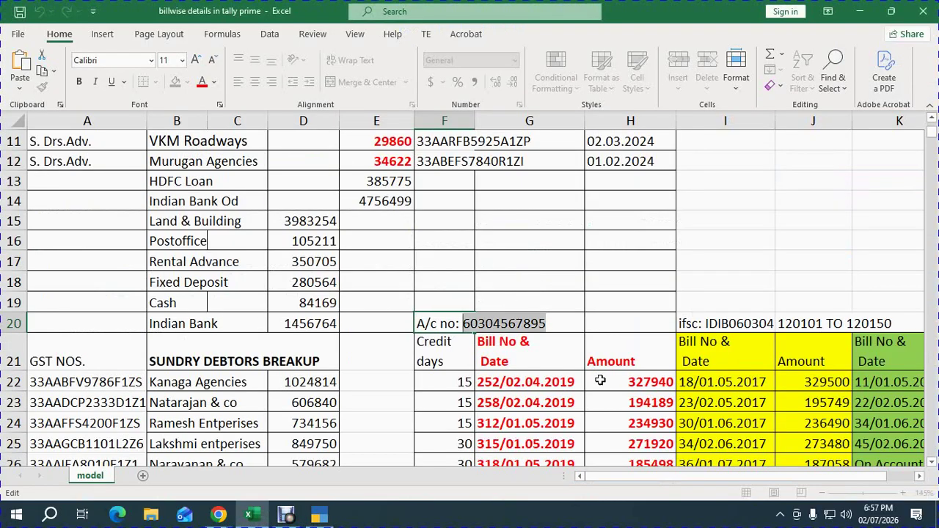
{"action": "double_click", "coordinate": [679, 323]}
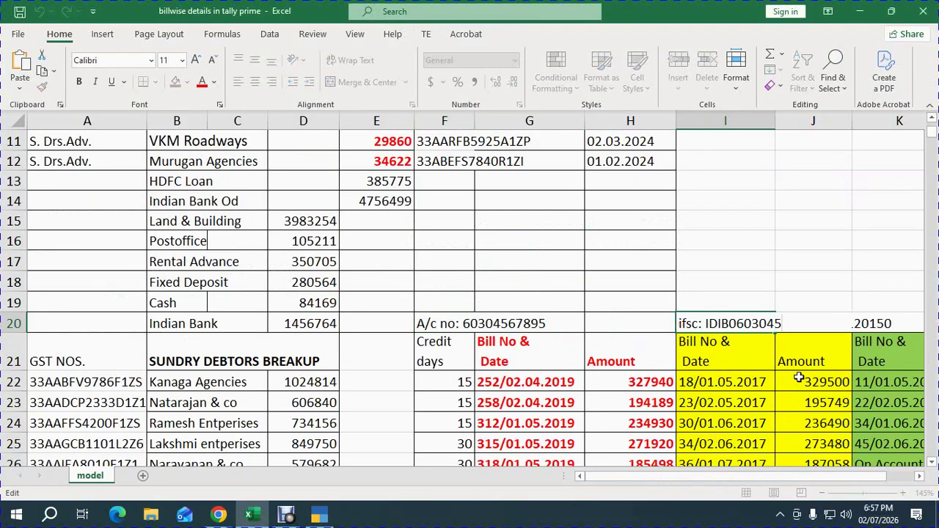
{"action": "left_click_drag", "start_coordinate": [782, 324], "coordinate": [704, 323]}
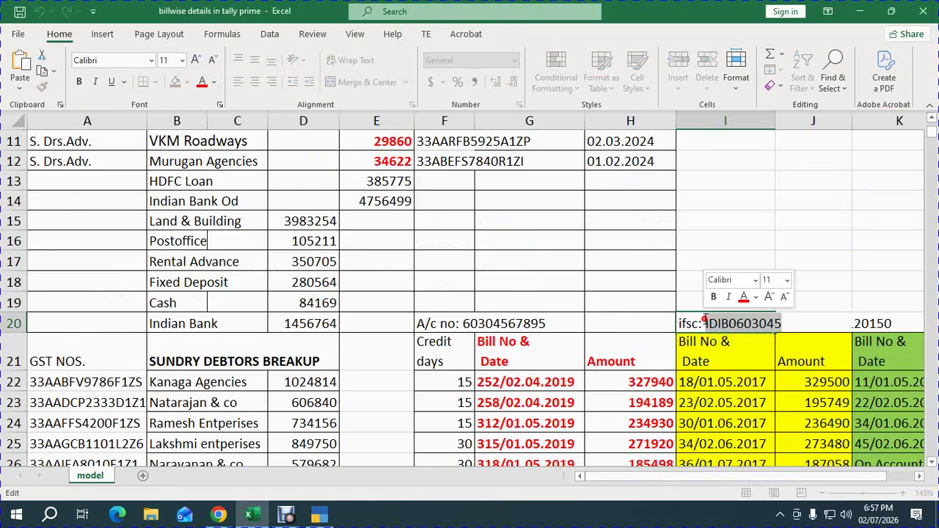
{"action": "key", "text": "ctrl+c"}
{"action": "key", "text": "alt+Tab"}
{"action": "key", "text": "ctrl+v"}
{"action": "key", "text": "Return"}
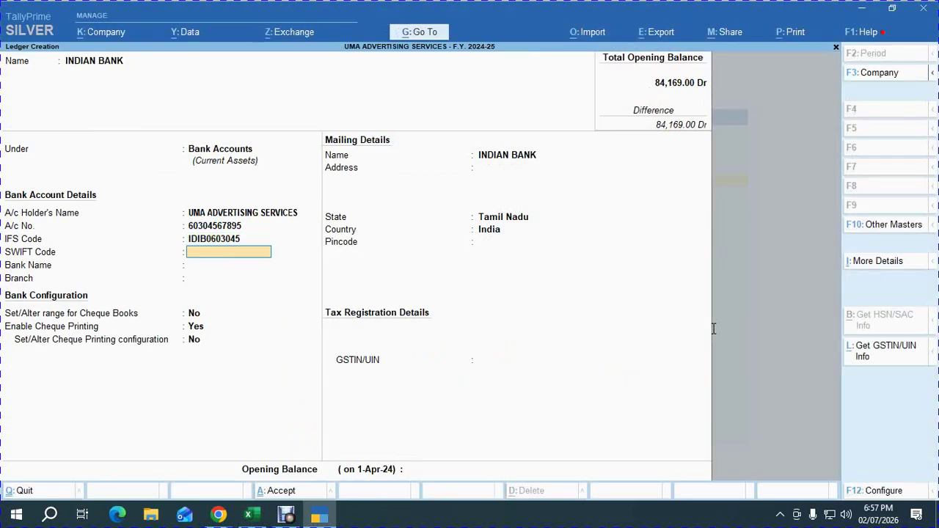
Set the bank to Indian Bank (India) and branch CHETPET, leaving SWIFT and Client Code blank.
{"action": "key", "text": "Return"}
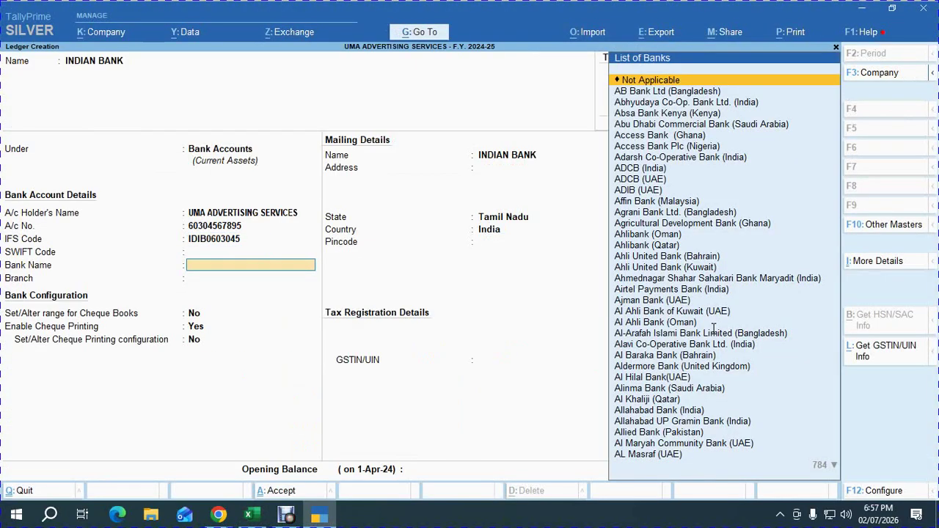
{"action": "type", "text": "INDI"}
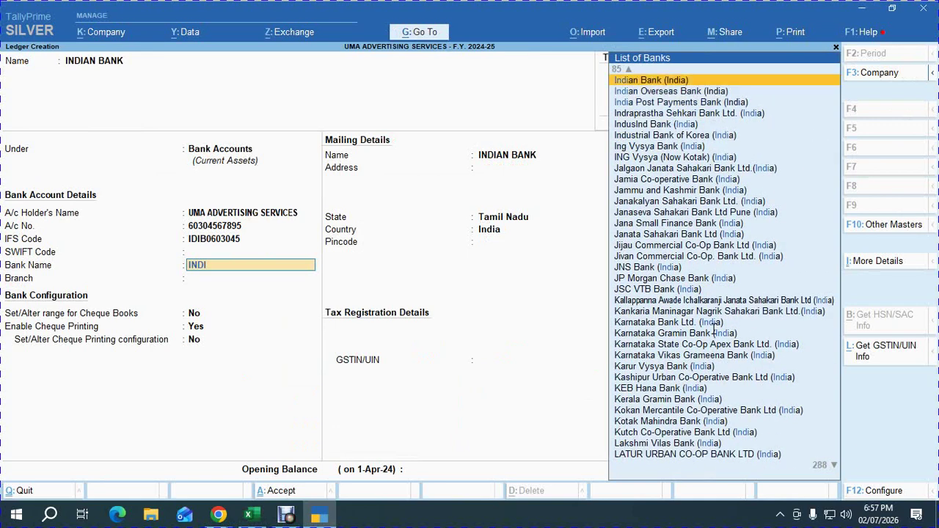
{"action": "key", "text": "Return"}
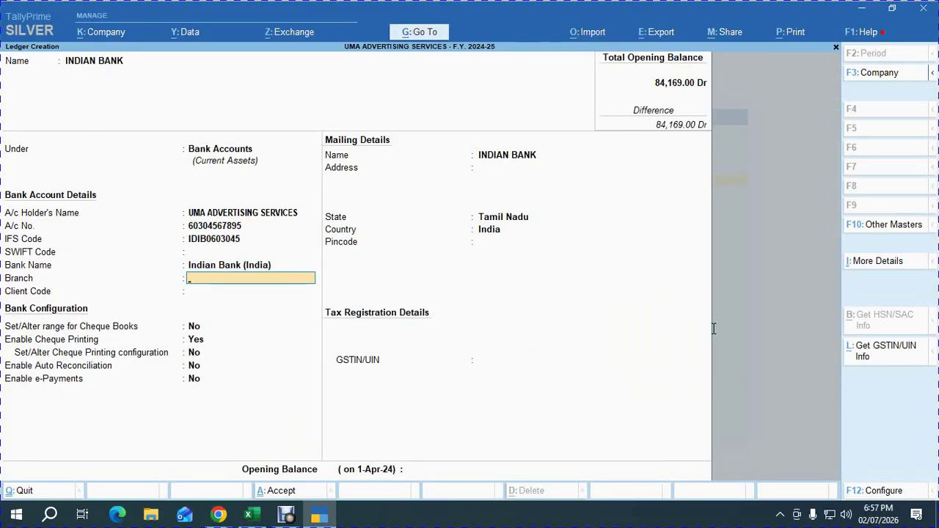
{"action": "type", "text": "CHETPET"}
{"action": "key", "text": "Return"}
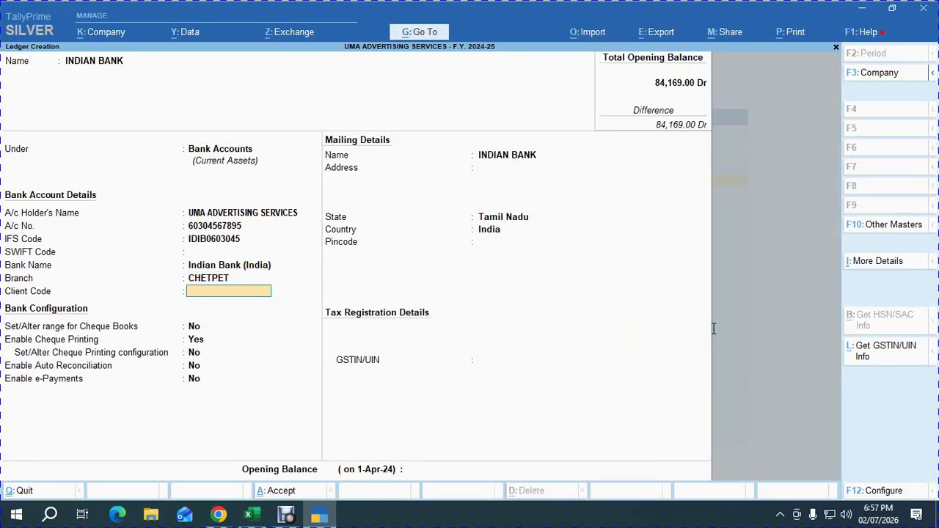
{"action": "key", "text": "Return"}
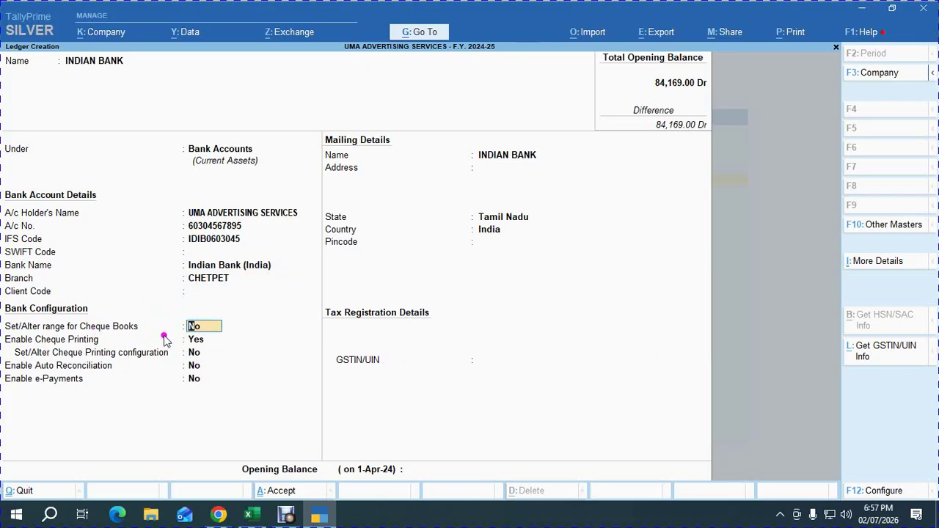
Turn on cheque range setup and look up the cheque numbers in the Excel sheet.
{"action": "type", "text": "y"}
{"action": "key", "text": "Return"}
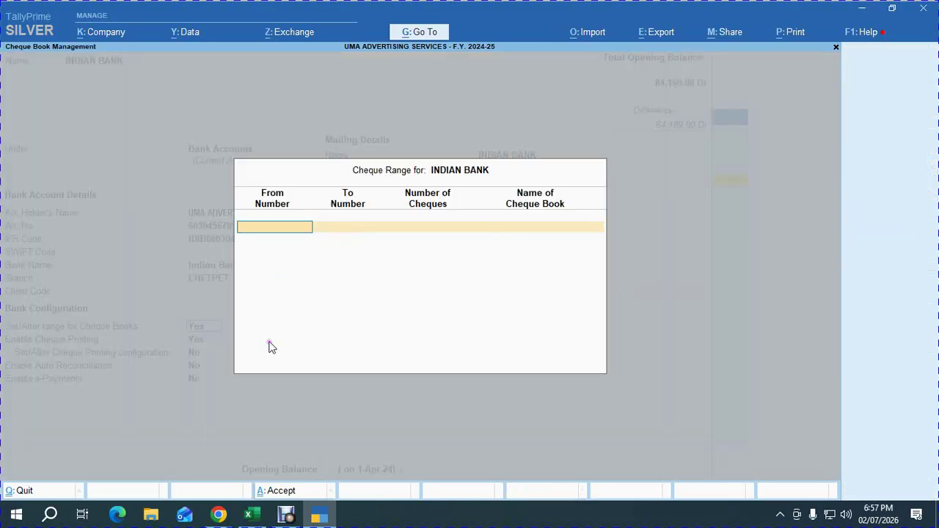
{"action": "key", "text": "alt+Tab"}
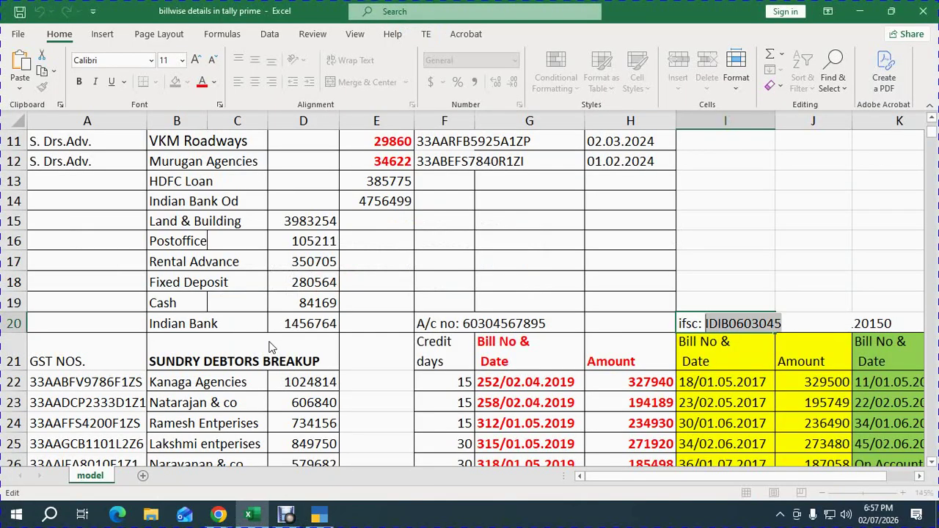
{"action": "left_click", "coordinate": [616, 255]}
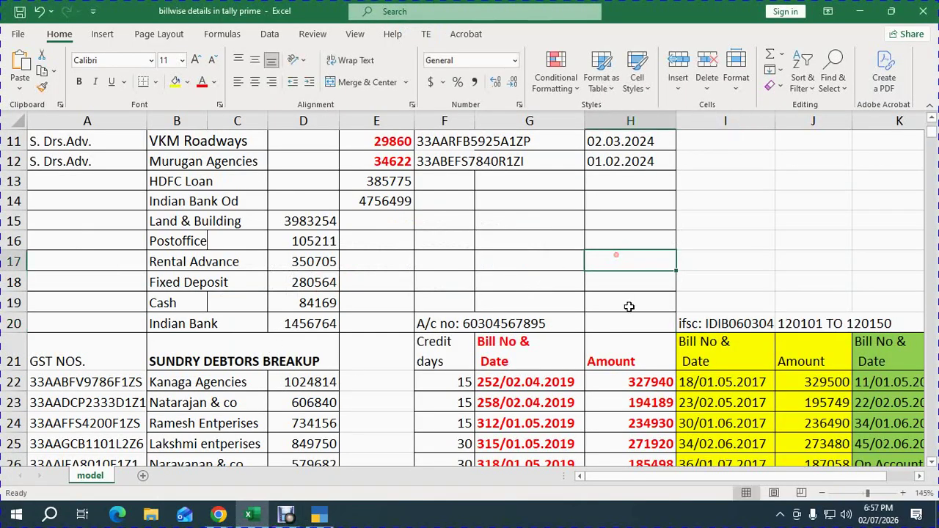
{"action": "left_click", "coordinate": [784, 328]}
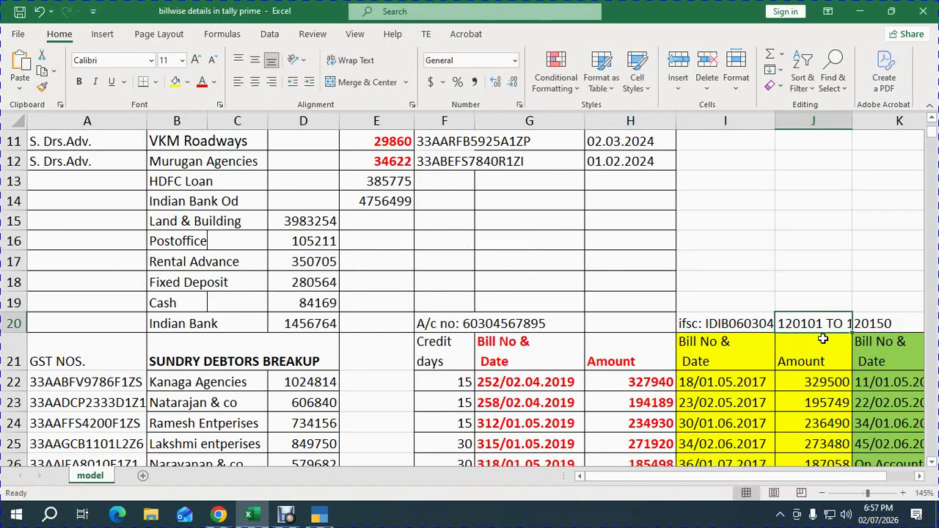
{"action": "key", "text": "alt+Tab"}
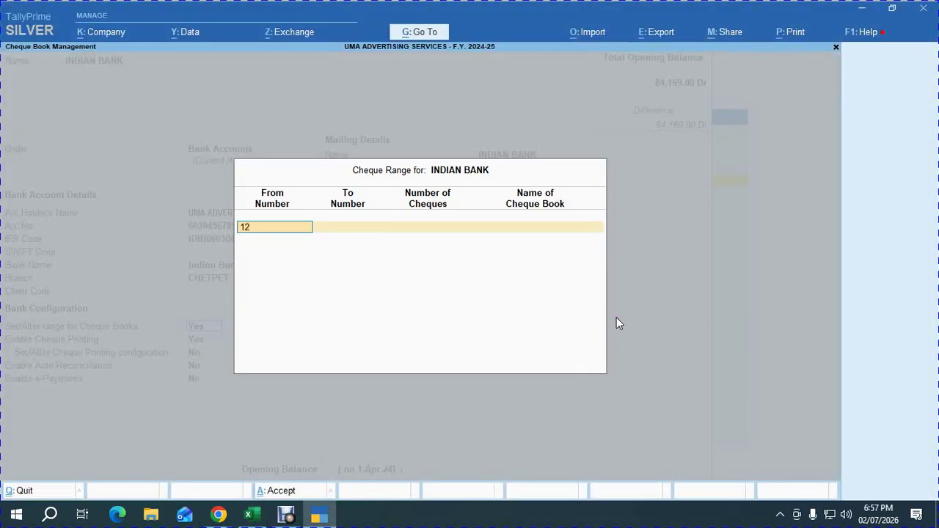
Enter cheque range 120101 to 120150 (50 cheques) as book BOOK NO: 01.
{"action": "type", "text": "120101"}
{"action": "key", "text": "Return"}
{"action": "type", "text": "120"}
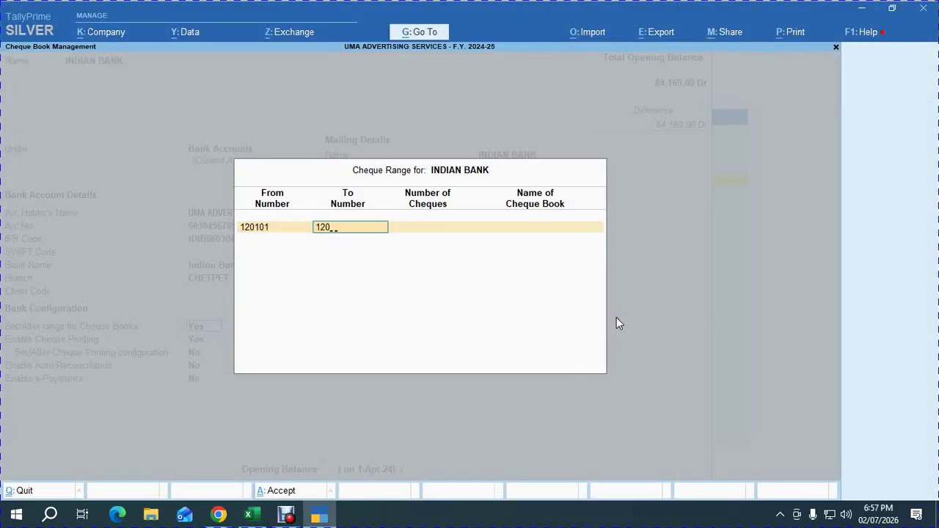
{"action": "type", "text": "150"}
{"action": "key", "text": "Return"}
{"action": "key", "text": "Return"}
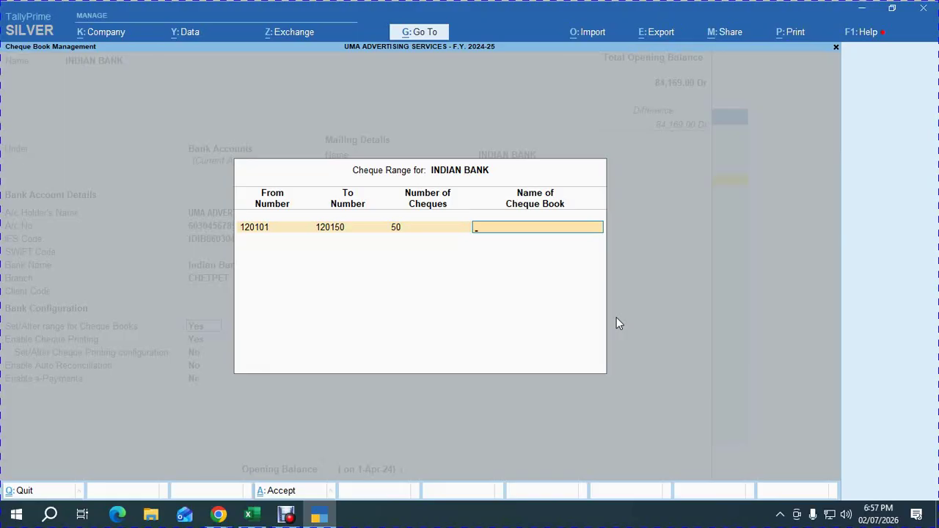
{"action": "type", "text": "BOOK NO: 01"}
{"action": "key", "text": "Return"}
{"action": "key", "text": "Return"}
{"action": "key", "text": "Return"}
{"action": "key", "text": "Return"}
{"action": "key", "text": "Return"}
{"action": "key", "text": "Return"}
{"action": "key", "text": "Return"}
{"action": "key", "text": "Return"}
{"action": "key", "text": "Return"}
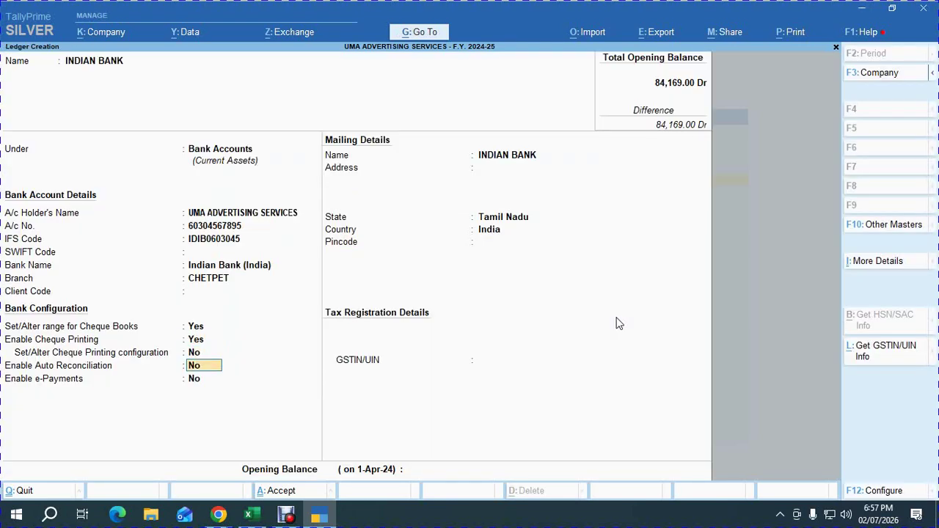
Skip GSTIN and save the ledger with a 14,56,764.00 Dr opening balance from Excel D20.
{"action": "key", "text": "Return"}
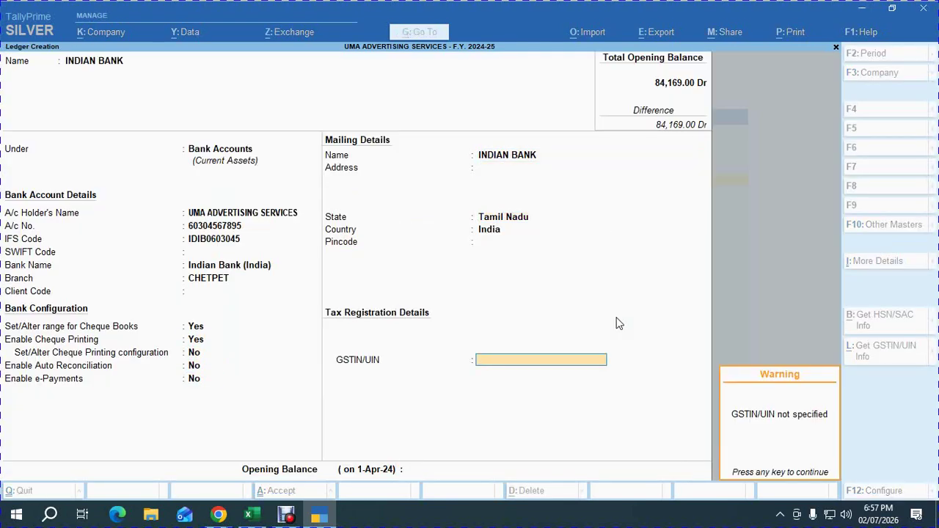
{"action": "key", "text": "Return"}
{"action": "key", "text": "alt+Tab"}
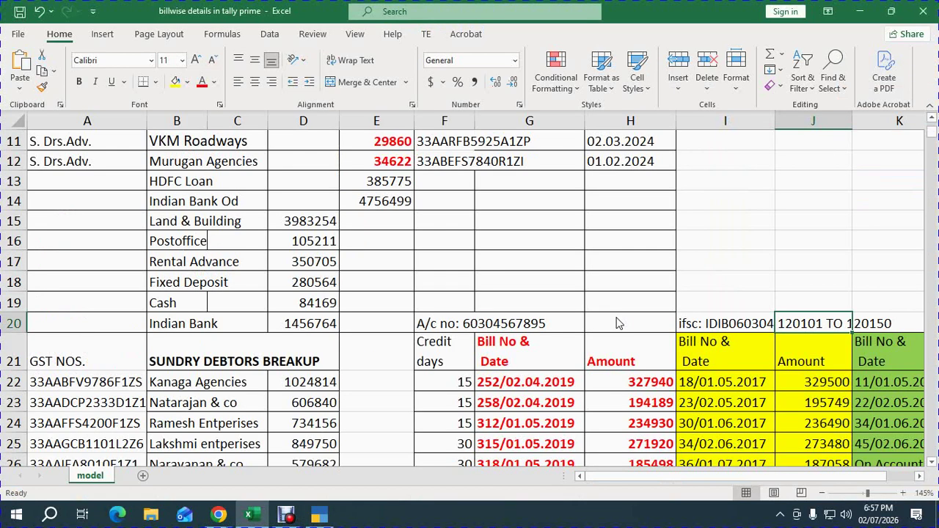
{"action": "key", "text": "Left"}
{"action": "key", "text": "Left"}
{"action": "key", "text": "Left"}
{"action": "key", "text": "Left"}
{"action": "key", "text": "Left"}
{"action": "key", "text": "Left"}
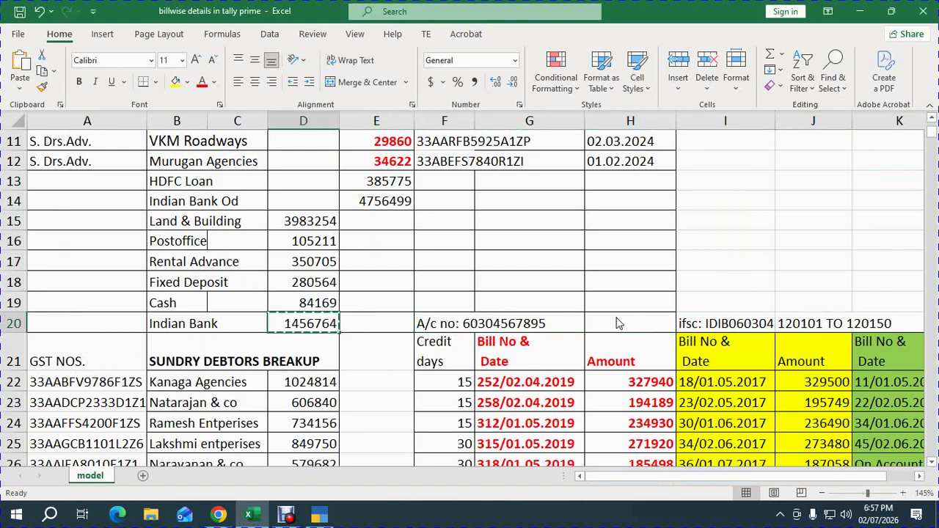
{"action": "key", "text": "alt+Tab"}
{"action": "key", "text": "ctrl+alt+v"}
{"action": "key", "text": "Return"}
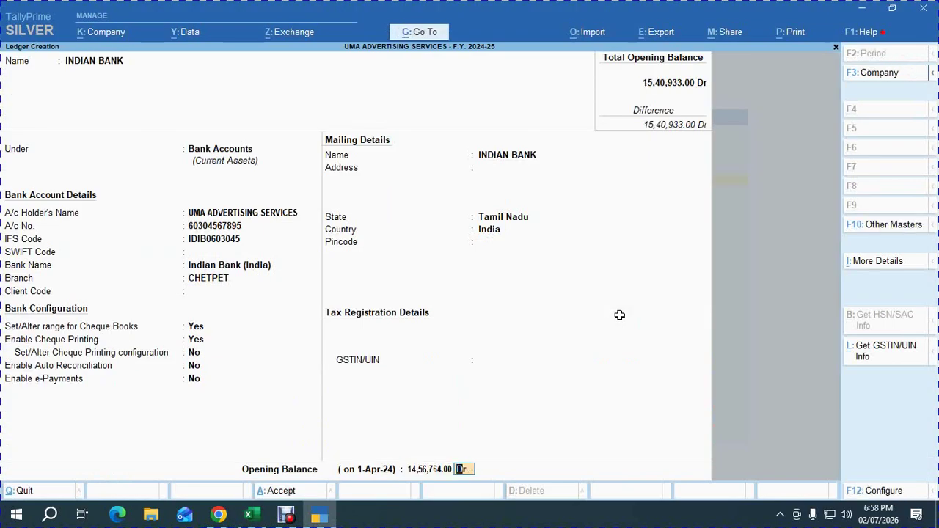
{"action": "key", "text": "Return"}
{"action": "key", "text": "Return"}
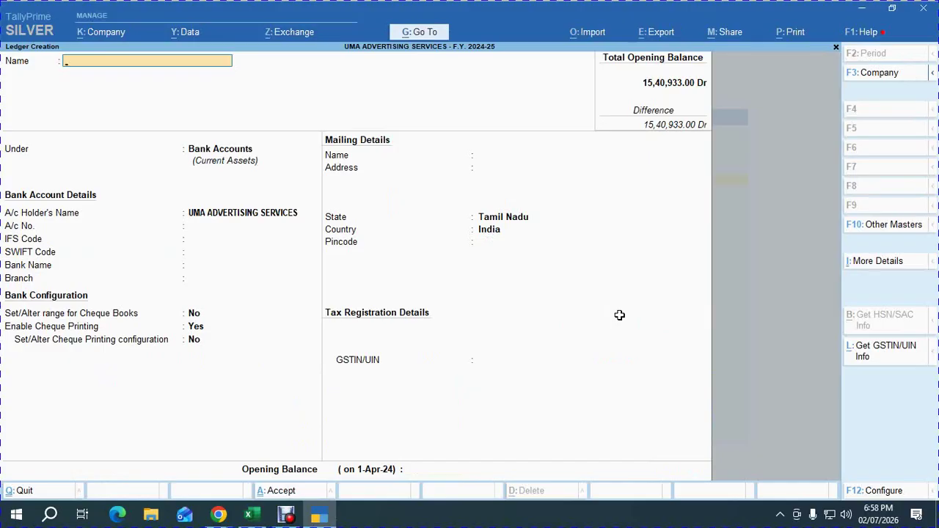
Back out to the Gateway and copy the capital balance 1402814 from Excel E6.
{"action": "key", "text": "Escape"}
{"action": "key", "text": "Escape"}
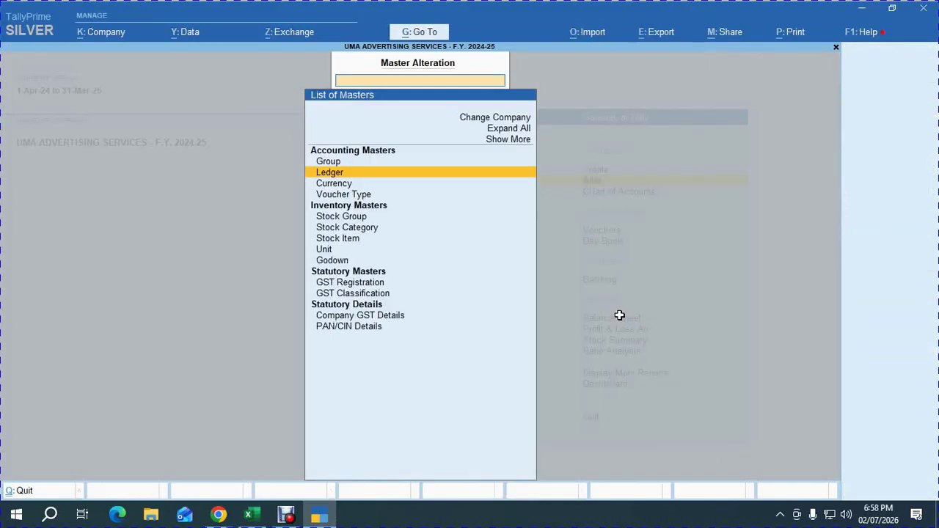
{"action": "key", "text": "Escape"}
{"action": "key", "text": "Down"}
{"action": "key", "text": "alt+Tab"}
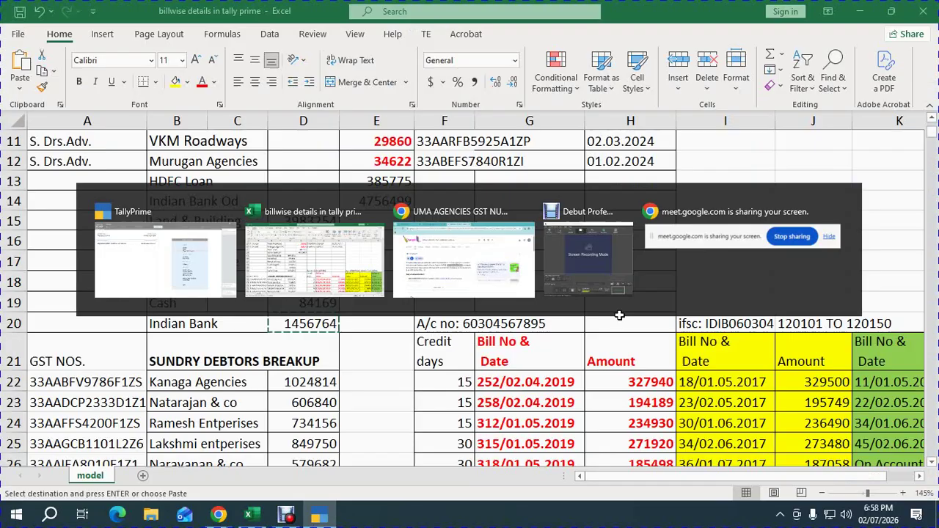
{"action": "key", "text": "Up"}
{"action": "key", "text": "Up"}
{"action": "key", "text": "Up"}
{"action": "key", "text": "Up"}
{"action": "key", "text": "Up"}
{"action": "key", "text": "Up"}
{"action": "key", "text": "Up"}
{"action": "key", "text": "Up"}
{"action": "key", "text": "Up"}
{"action": "key", "text": "Up"}
{"action": "key", "text": "Up"}
{"action": "key", "text": "Up"}
{"action": "key", "text": "Up"}
{"action": "key", "text": "Up"}
{"action": "key", "text": "Up"}
{"action": "key", "text": "Up"}
{"action": "key", "text": "Up"}
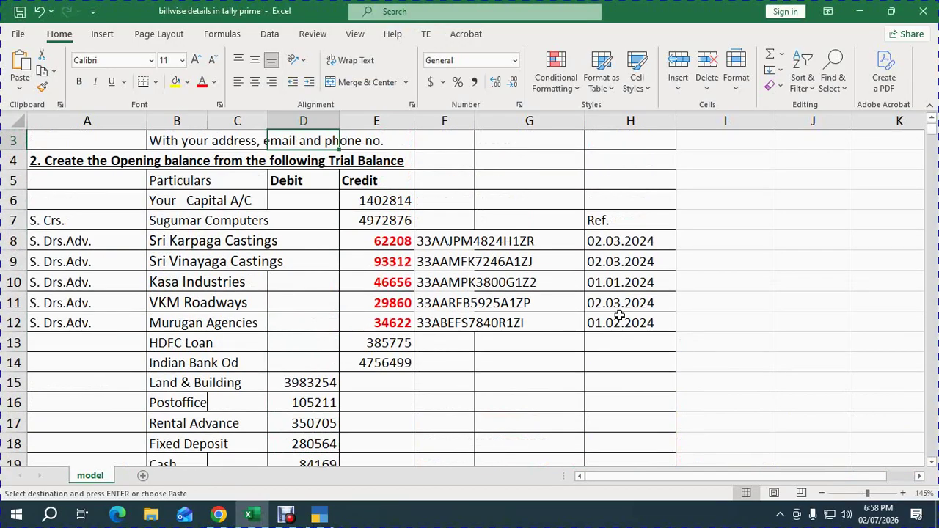
{"action": "key", "text": "Down"}
{"action": "key", "text": "Down"}
{"action": "key", "text": "Down"}
{"action": "key", "text": "Right"}
{"action": "key", "text": "ctrl+c"}
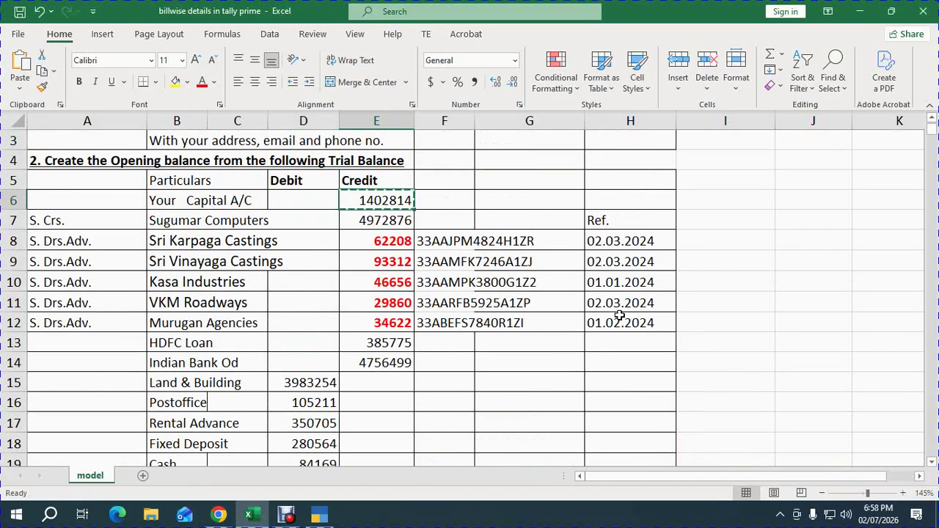
{"action": "key", "text": "alt+Tab"}
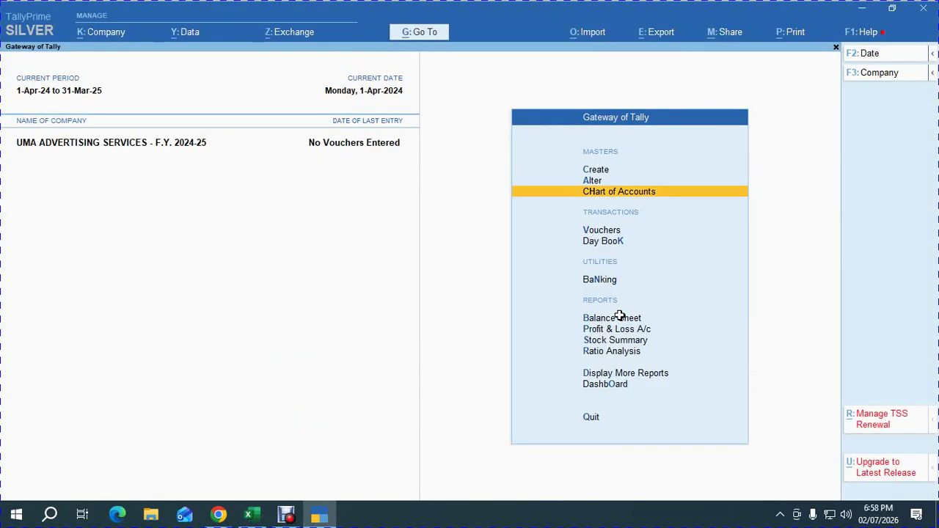
In Multi Ledger Creation, add UMA CAPITAL under Capital Account with 14,02,814.00 Cr.
{"action": "key", "text": "Return"}
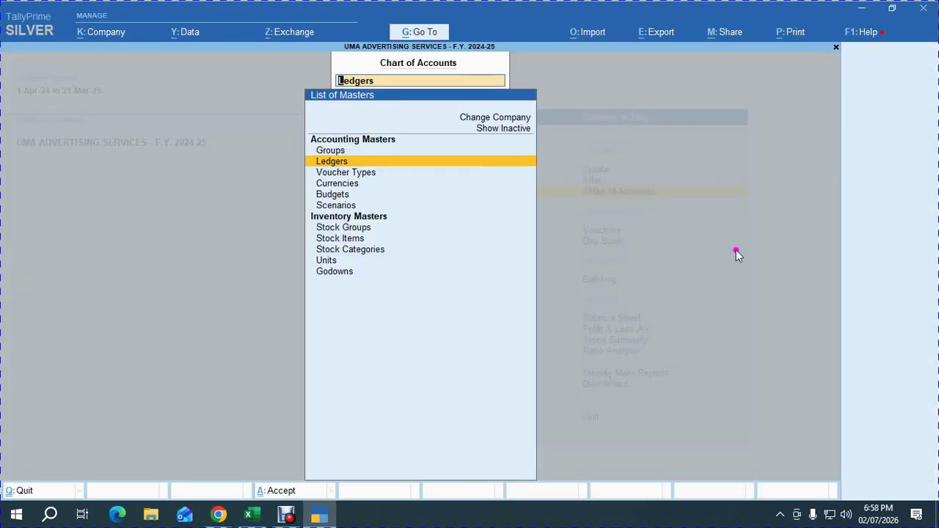
{"action": "key", "text": "Return"}
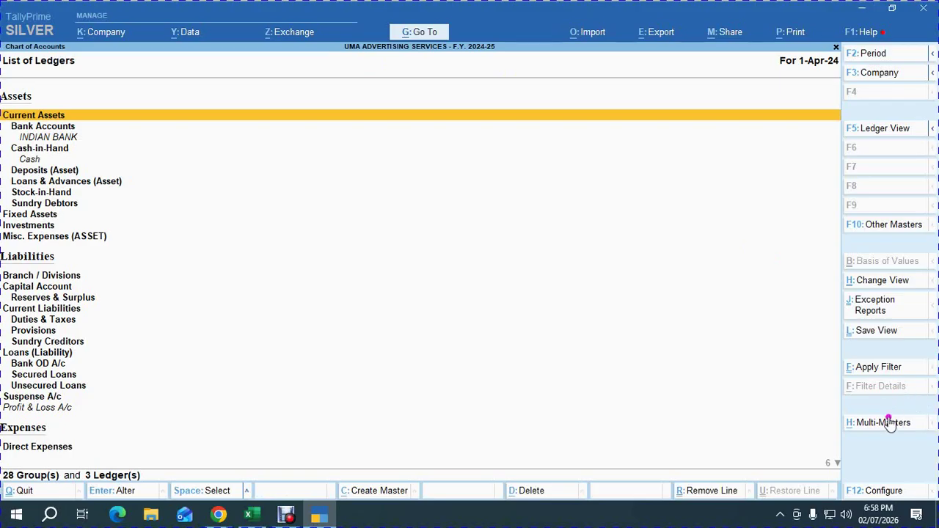
{"action": "left_click", "coordinate": [888, 424]}
{"action": "key", "text": "Return"}
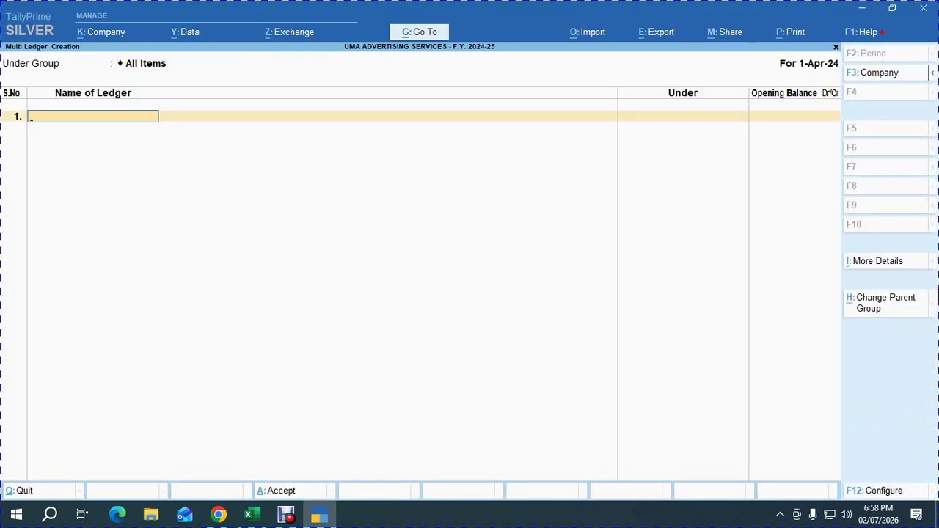
{"action": "type", "text": "UMA CAPITAL"}
{"action": "key", "text": "Return"}
{"action": "type", "text": "CAP"}
{"action": "key", "text": "Return"}
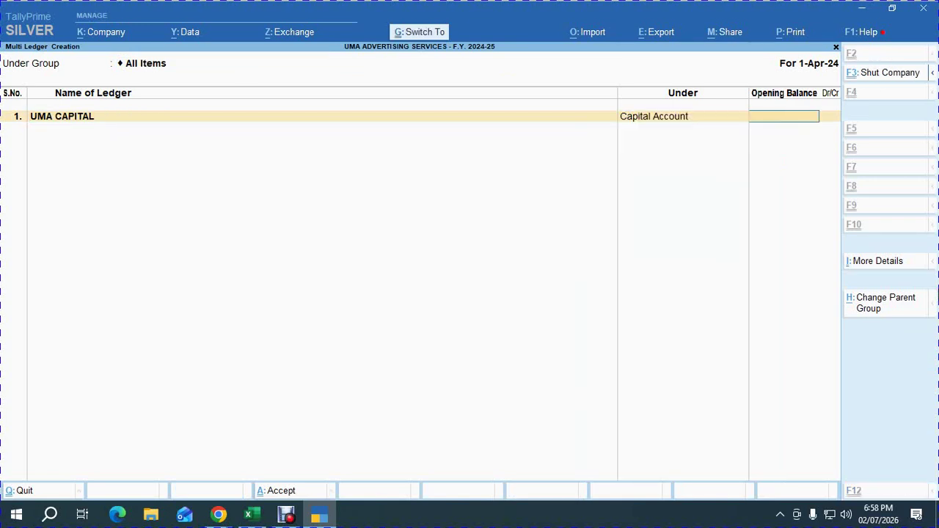
{"action": "key", "text": "ctrl+v"}
{"action": "key", "text": "Return"}
{"action": "key", "text": "Return"}
Copy Sugumar Computers' credit balance 4972876 from the Excel trial balance.
{"action": "key", "text": "alt+Tab"}
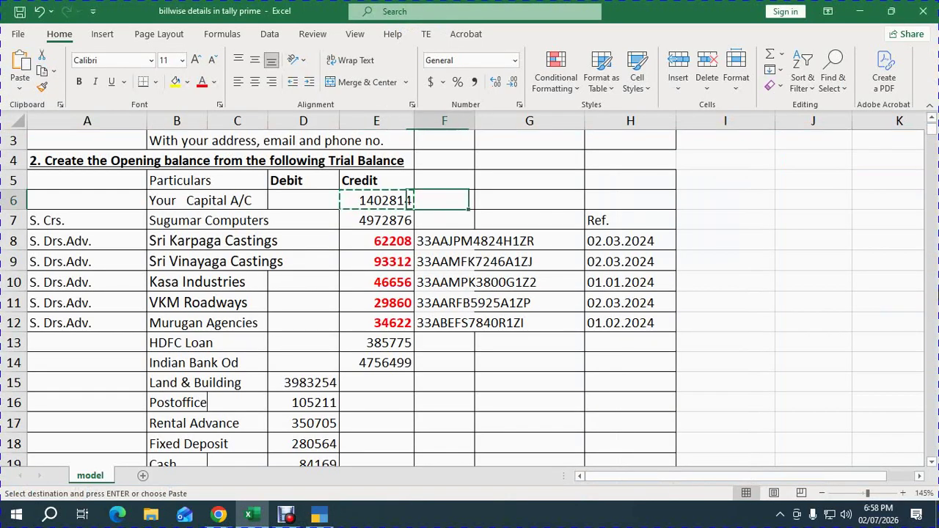
{"action": "key", "text": "Down"}
{"action": "key", "text": "ctrl+c"}
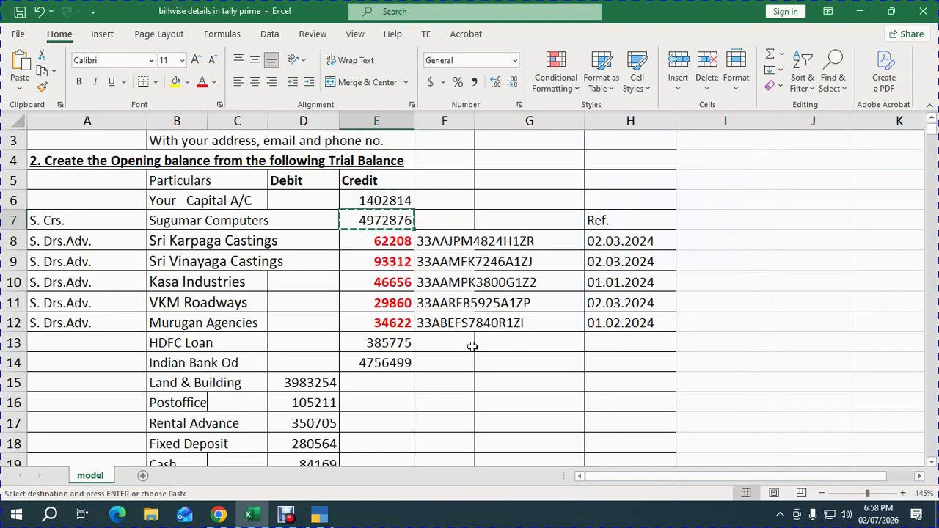
{"action": "key", "text": "alt+Tab"}
{"action": "key", "text": "alt+Tab"}
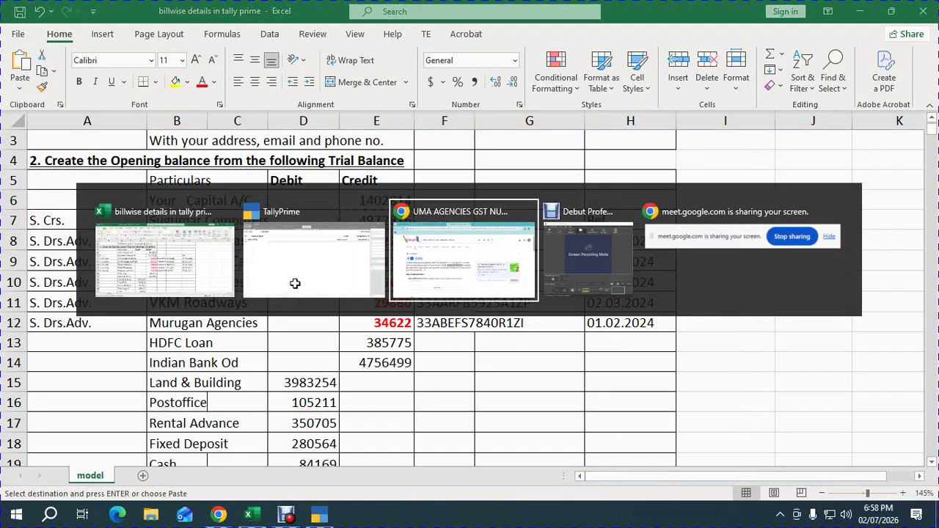
Bring up the Meet call and admit the one waiting guest via Admit all.
{"action": "left_click", "coordinate": [503, 16]}
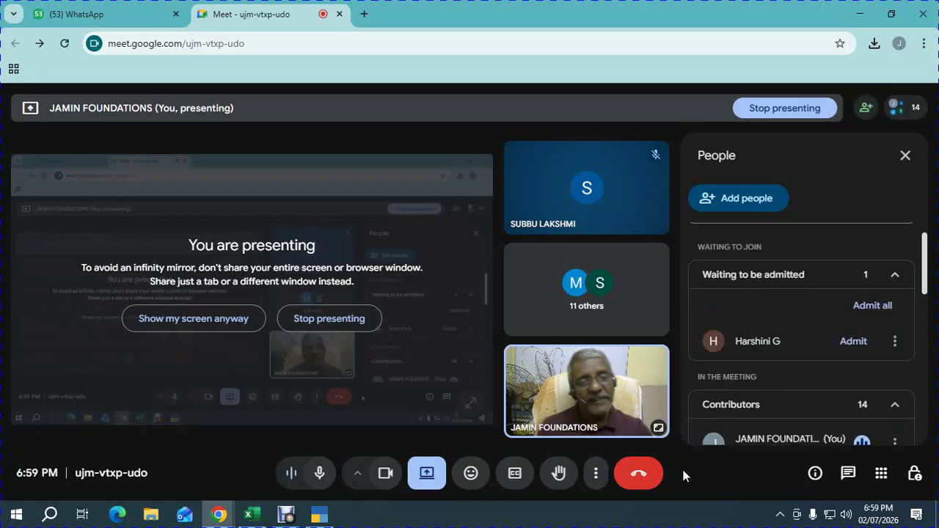
{"action": "left_click", "coordinate": [873, 305]}
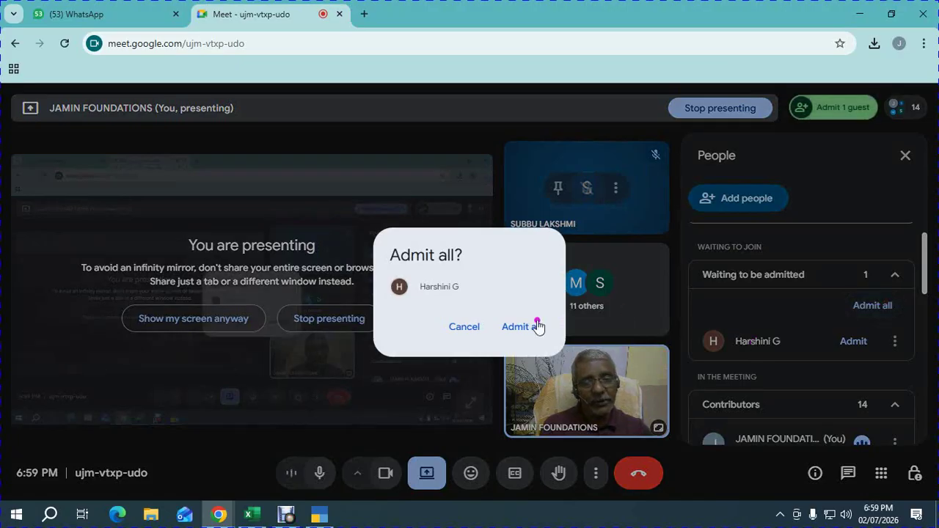
{"action": "left_click", "coordinate": [537, 327]}
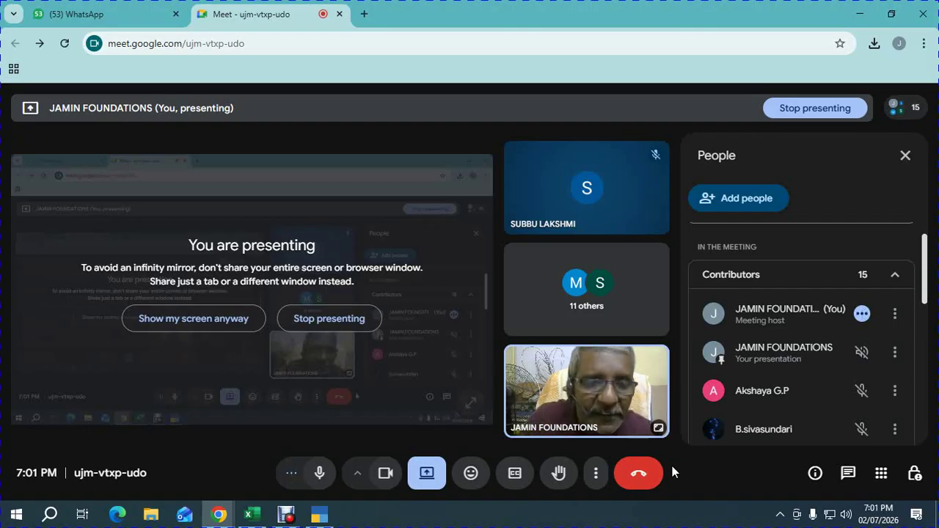
Switch from Google Meet back to the Excel trial balance workbook.
{"action": "key", "text": "alt+Tab"}
{"action": "key", "text": "alt+Tab"}
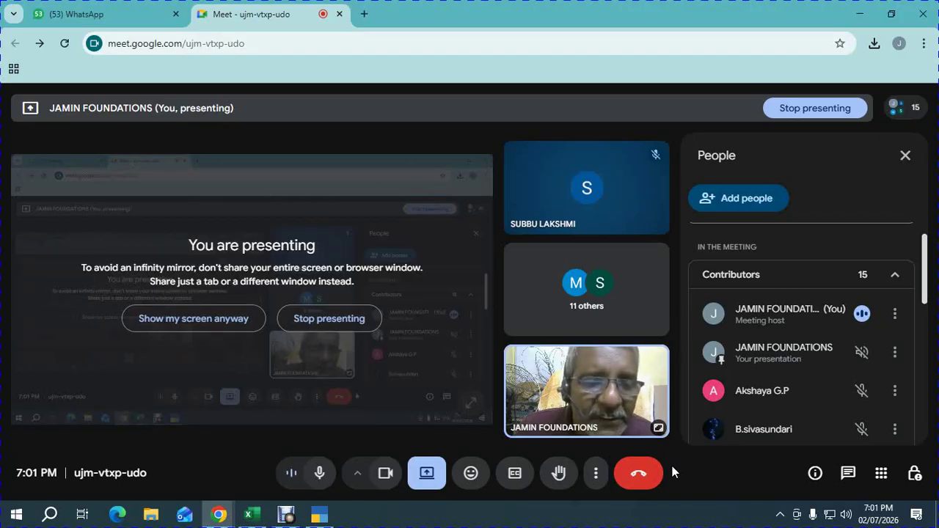
{"action": "key", "text": "alt+Tab"}
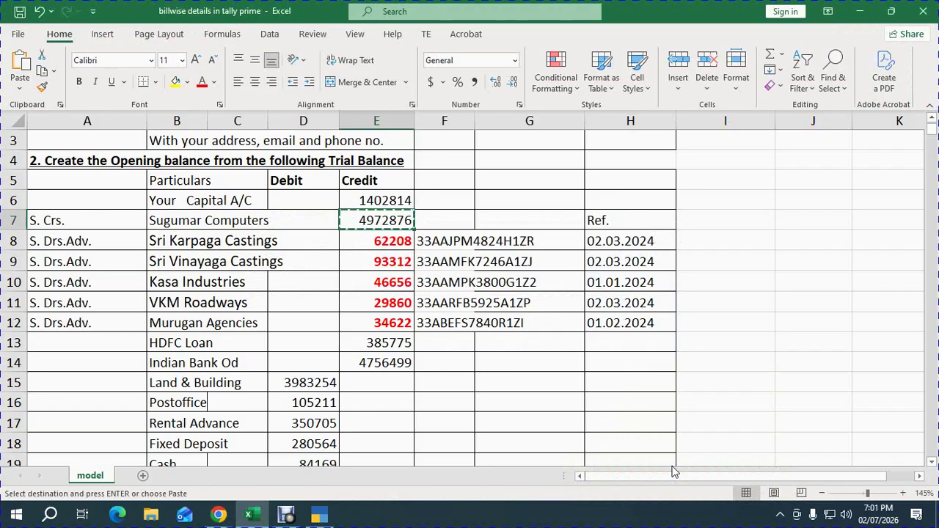
Add SUGUMAR COMPUTERS under Sundry Creditors with a 4972876 credit opening balance.
{"action": "key", "text": "alt+Tab"}
{"action": "key", "text": "alt+Tab"}
{"action": "key", "text": "alt+Tab"}
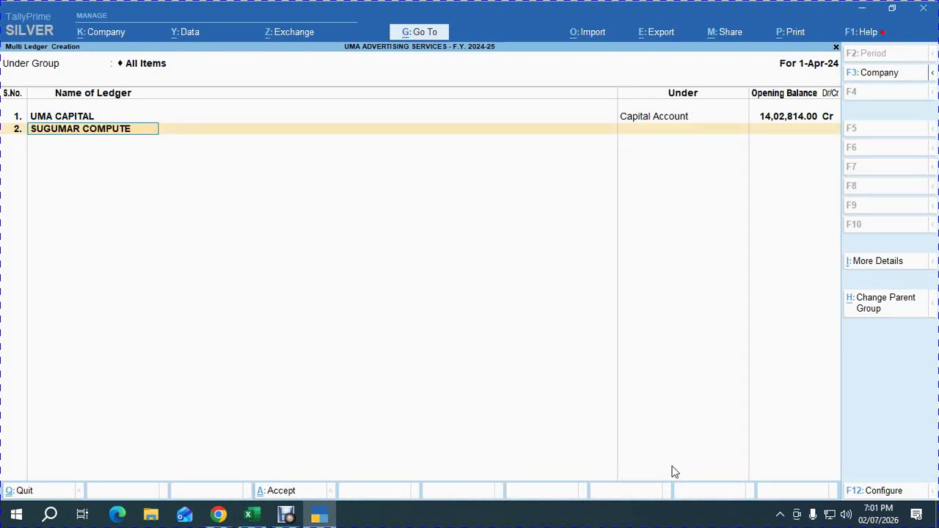
{"action": "key", "text": "Return"}
{"action": "type", "text": "SUND"}
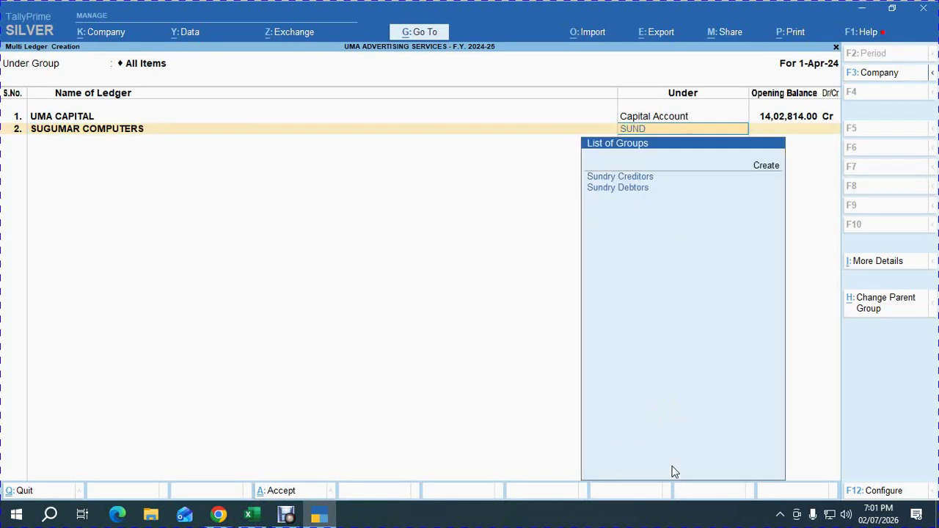
{"action": "key", "text": "Return"}
{"action": "type", "text": "4972876"}
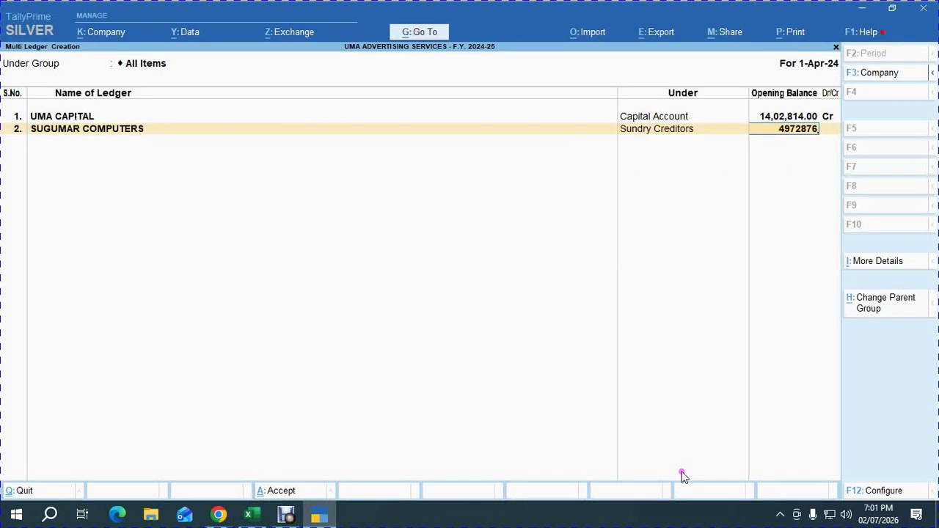
{"action": "key", "text": "Return"}
{"action": "key", "text": "Return"}
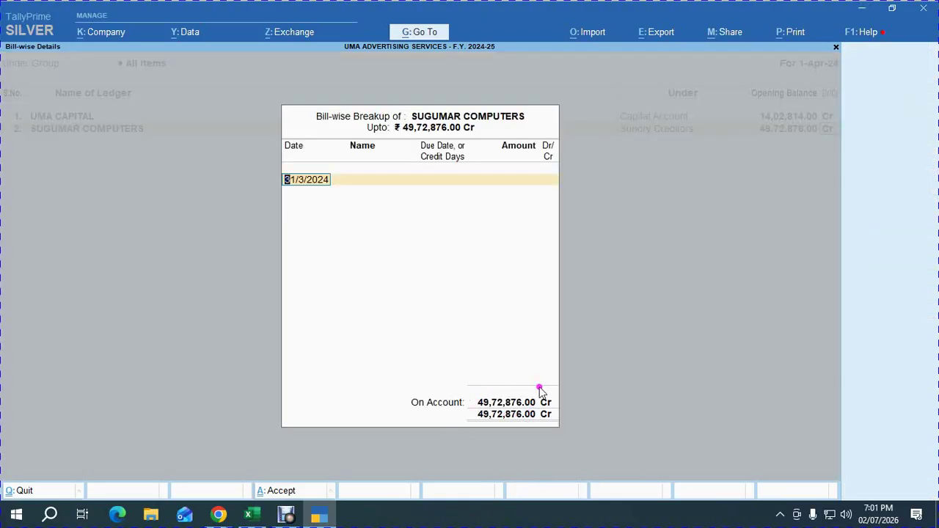
{"action": "key", "text": "Return"}
{"action": "key", "text": "Return"}
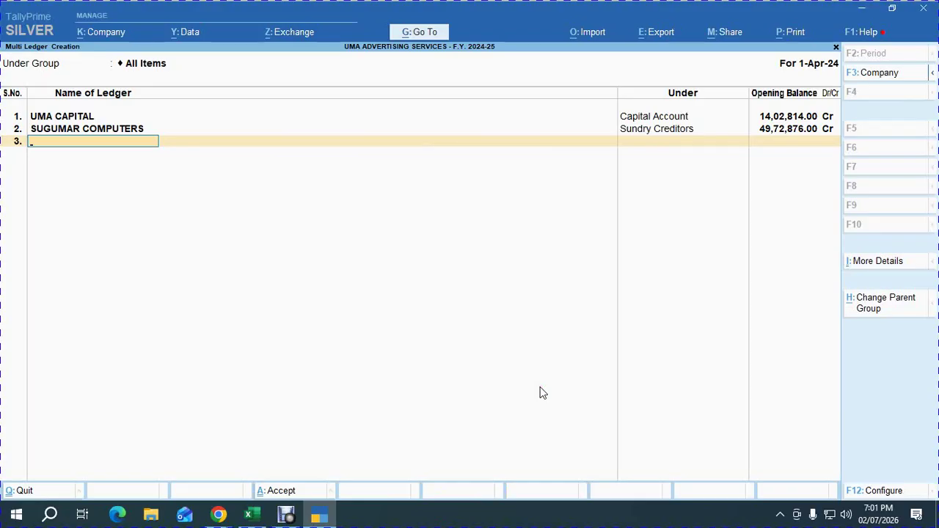
Add HDFC LOAN under Unsecured Loans with the 385775 credit copied from Excel.
{"action": "key", "text": "alt+Tab"}
{"action": "key", "text": "alt+Tab"}
{"action": "key", "text": "Tab"}
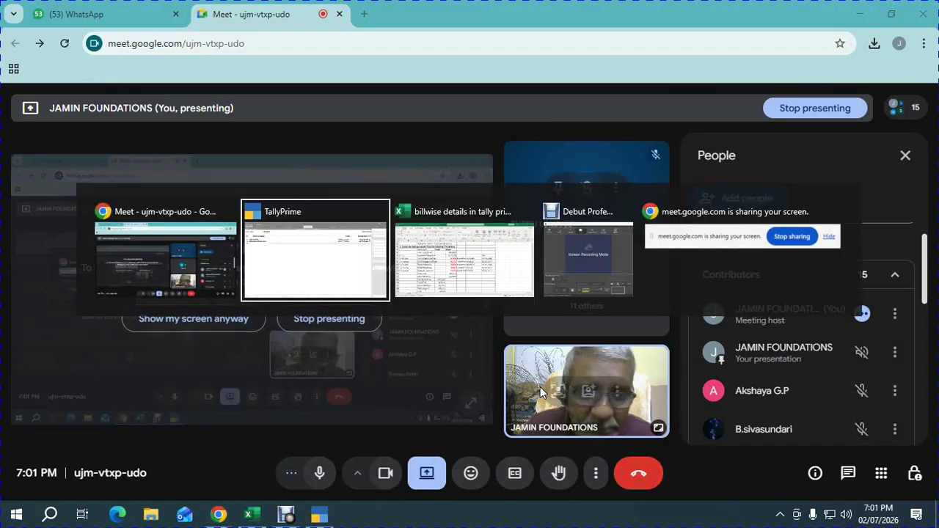
{"action": "key", "text": "Down"}
{"action": "key", "text": "Down"}
{"action": "key", "text": "Down"}
{"action": "key", "text": "Down"}
{"action": "key", "text": "Down"}
{"action": "key", "text": "Down"}
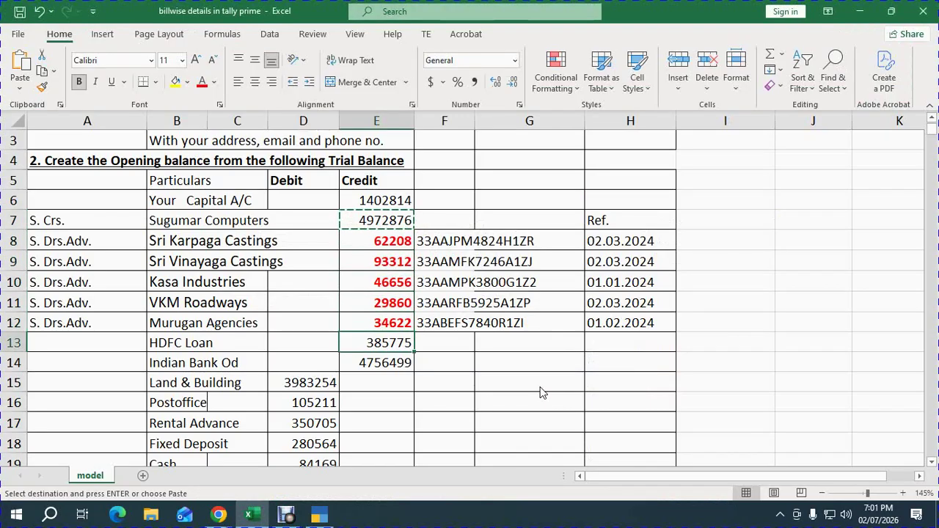
{"action": "key", "text": "ctrl+c"}
{"action": "key", "text": "alt+Tab"}
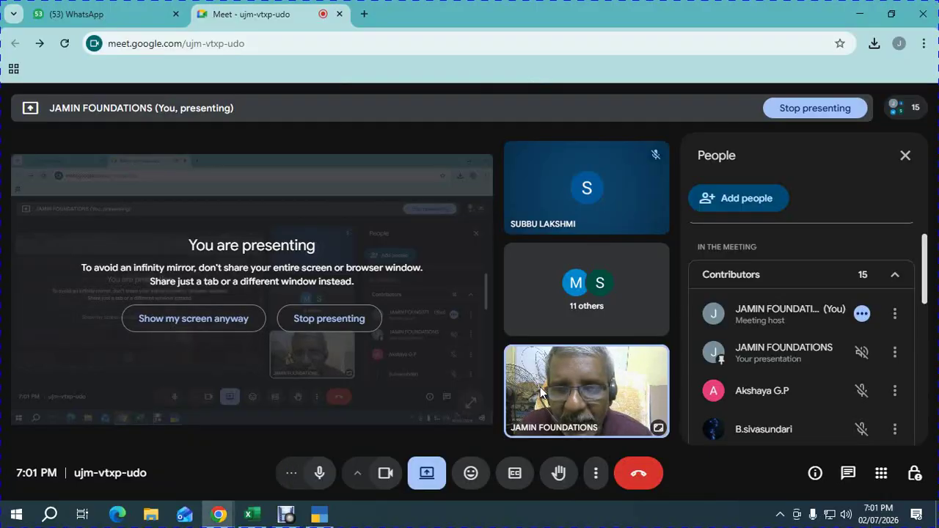
{"action": "key", "text": "alt+Tab"}
{"action": "key", "text": "Tab"}
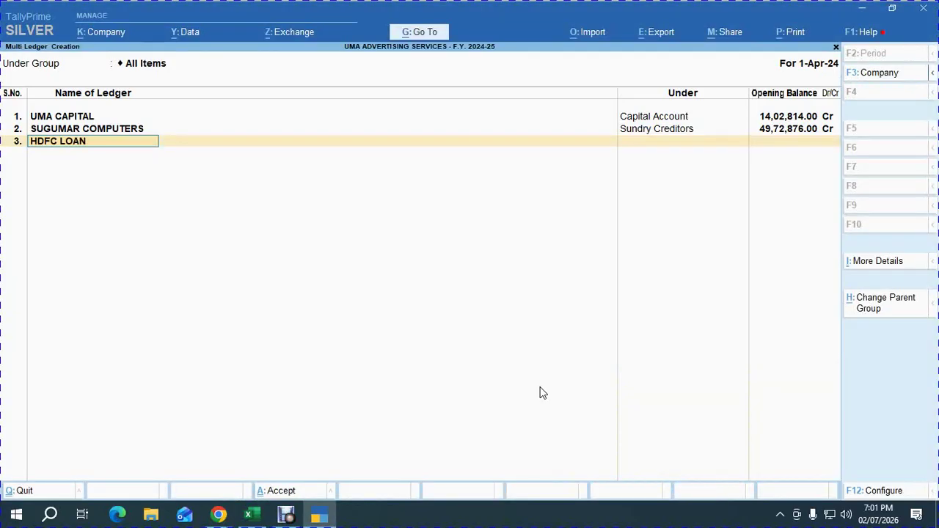
{"action": "key", "text": "Return"}
{"action": "type", "text": "UN"}
{"action": "key", "text": "Return"}
{"action": "key", "text": "ctrl+alt+v"}
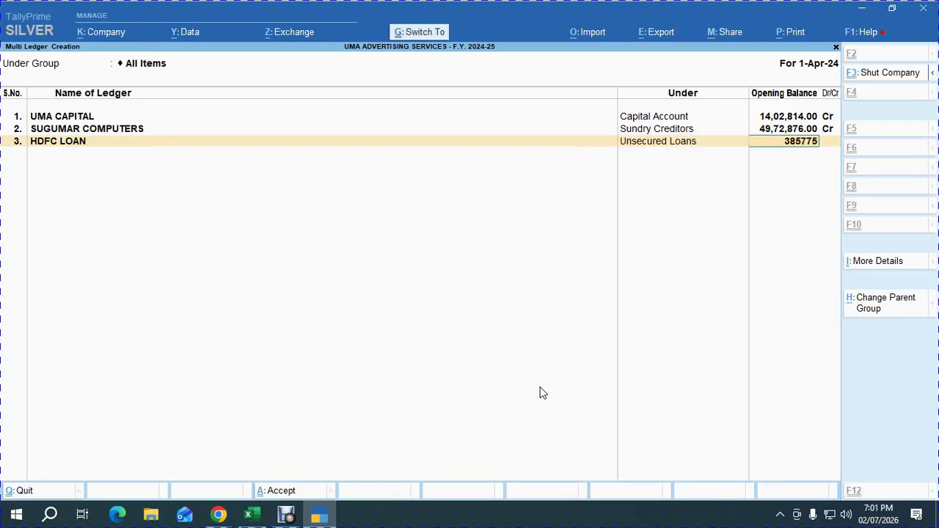
{"action": "key", "text": "Return"}
Copy the Indian Bank Od credit balance 4756499 from the trial balance.
{"action": "key", "text": "alt+Tab"}
{"action": "key", "text": "alt+Tab"}
{"action": "key", "text": "Tab"}
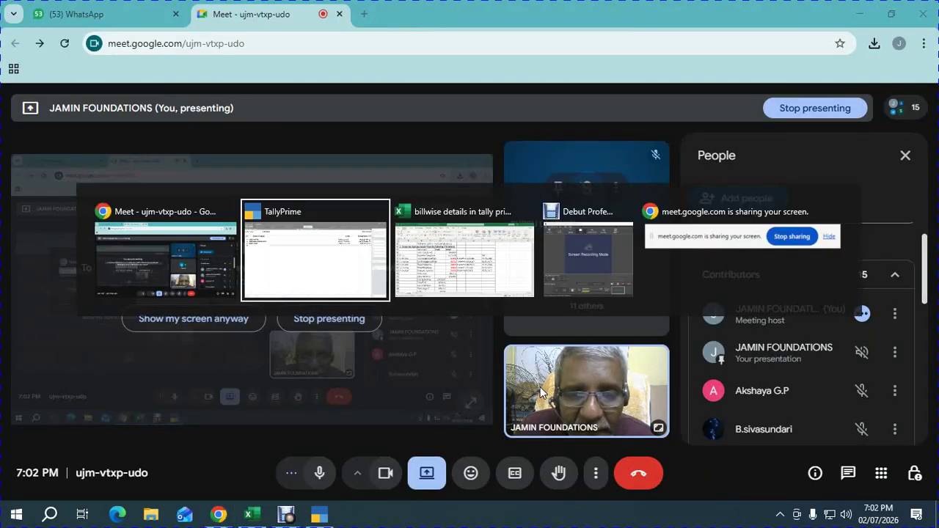
{"action": "key", "text": "Right"}
{"action": "key", "text": "Right"}
{"action": "key", "text": "Left"}
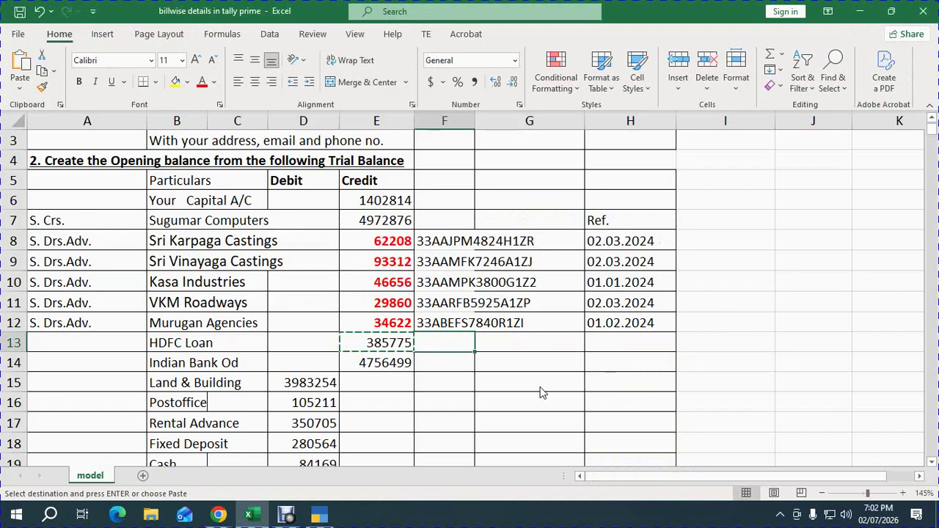
{"action": "key", "text": "Left"}
{"action": "key", "text": "Down"}
{"action": "key", "text": "ctrl+c"}
{"action": "key", "text": "alt+Tab"}
{"action": "key", "text": "Tab"}
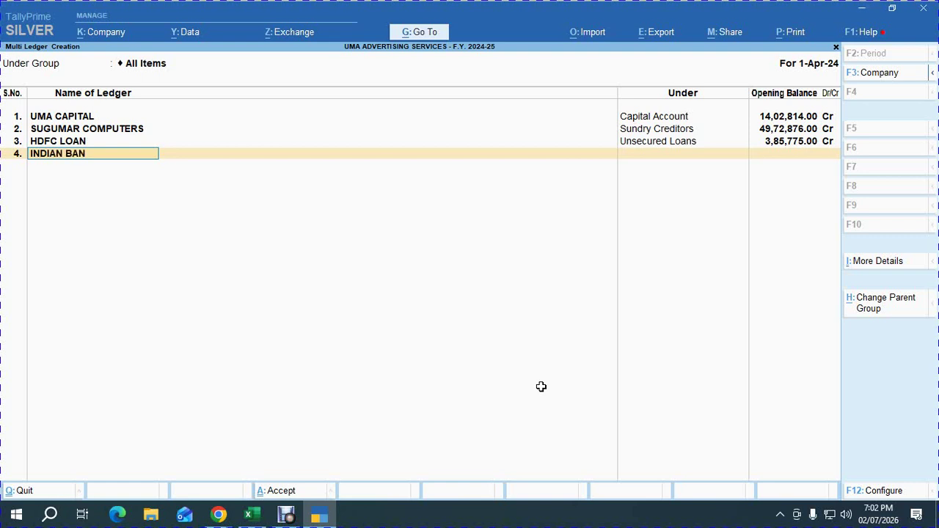
Add INDIAN BANK OD under Bank OD A/c with a 47,56,499.00 Cr opening balance.
{"action": "key", "text": "Return"}
{"action": "type", "text": "OD"}
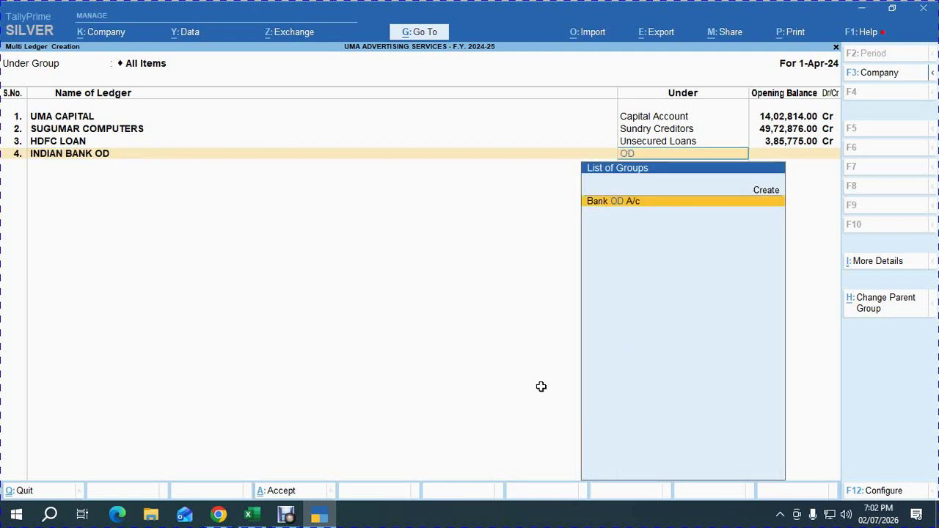
{"action": "key", "text": "Return"}
{"action": "type", "text": "4756499"}
{"action": "key", "text": "Return"}
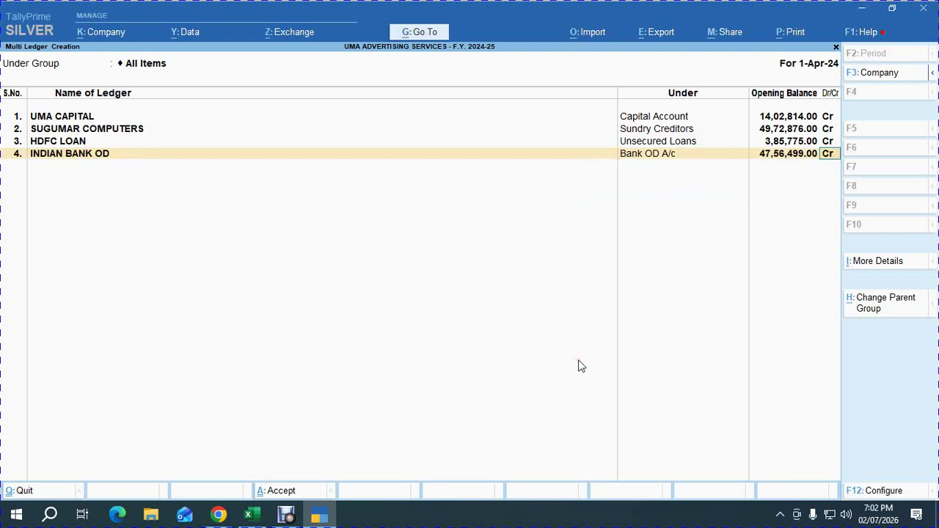
{"action": "key", "text": "Return"}
Copy the Land & Building debit balance 3983254 from the trial balance.
{"action": "key", "text": "alt+Tab"}
{"action": "key", "text": "Down"}
{"action": "key", "text": "Down"}
{"action": "key", "text": "Down"}
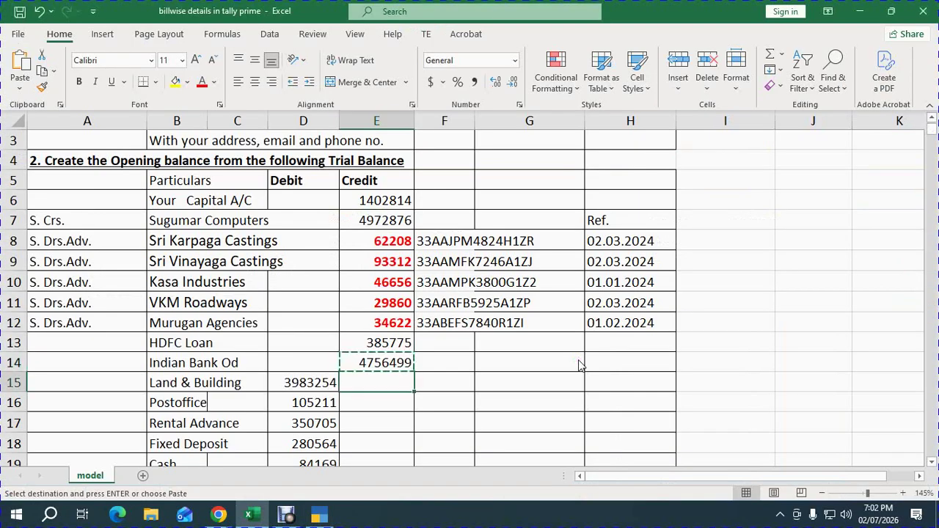
{"action": "key", "text": "Left"}
{"action": "key", "text": "Up"}
{"action": "key", "text": "Up"}
{"action": "key", "text": "ctrl+c"}
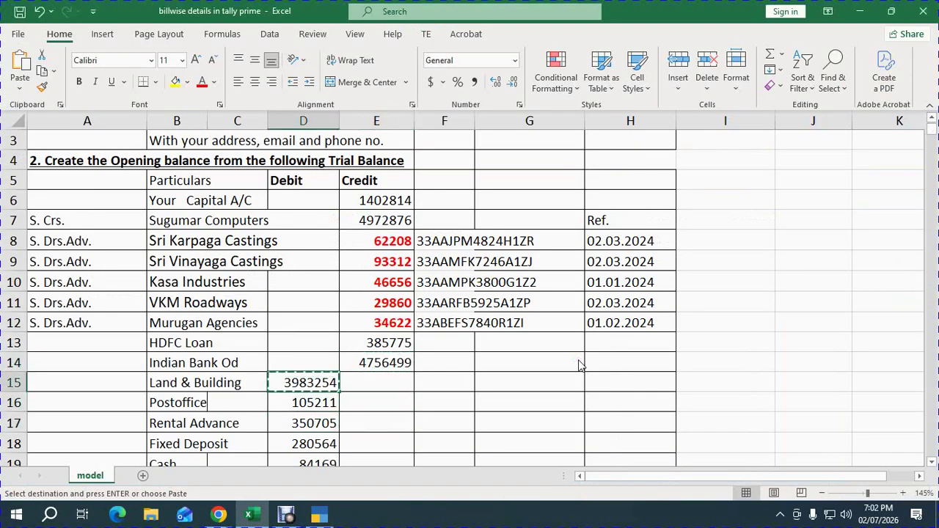
{"action": "key", "text": "alt+Tab"}
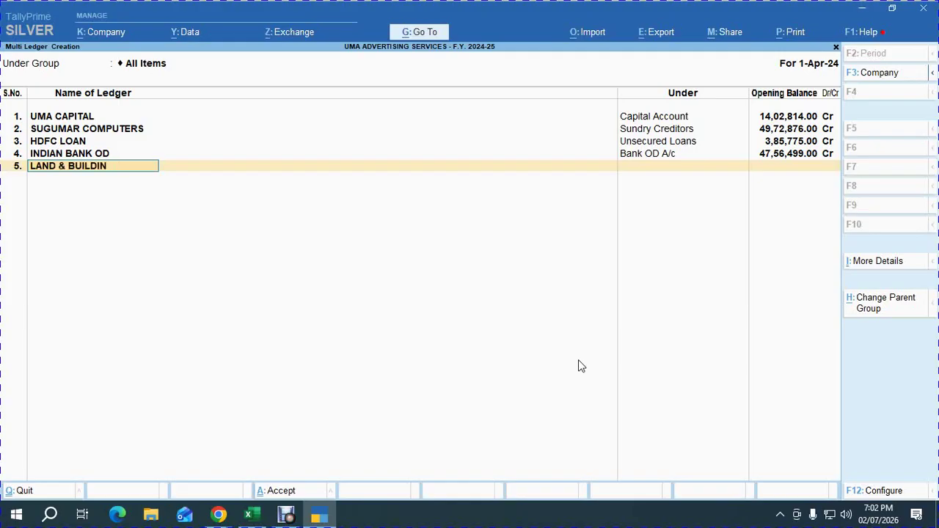
Add LAND & BUILDING under Fixed Assets with a 3983254 opening balance.
{"action": "type", "text": "G"}
{"action": "key", "text": "Return"}
{"action": "type", "text": "f"}
{"action": "key", "text": "Return"}
{"action": "key", "text": "ctrl+v"}
{"action": "key", "text": "Return"}
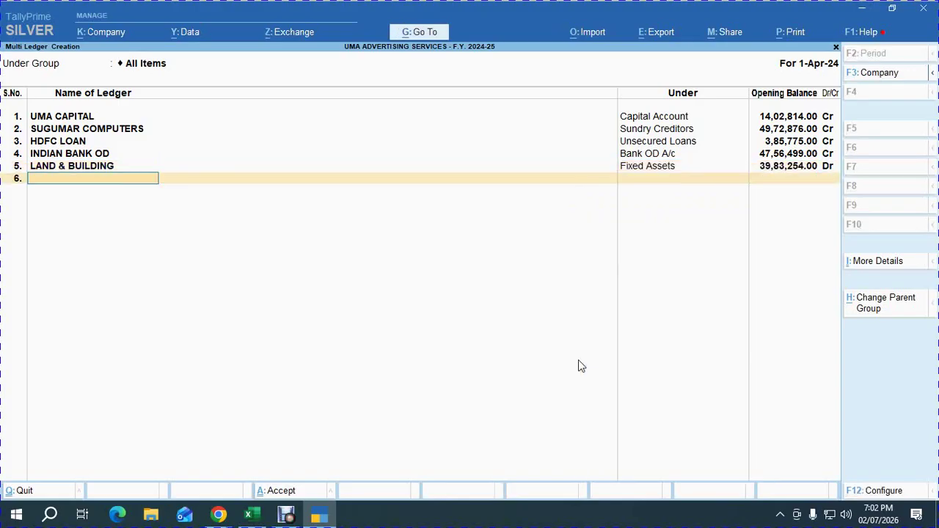
{"action": "key", "text": "alt+Tab"}
{"action": "key", "text": "alt+Tab"}
Put POST OFFICE under Deposits (Asset) with the pasted 105211 debit opening balance.
{"action": "key", "text": "Return"}
{"action": "type", "text": "dep"}
{"action": "key", "text": "Return"}
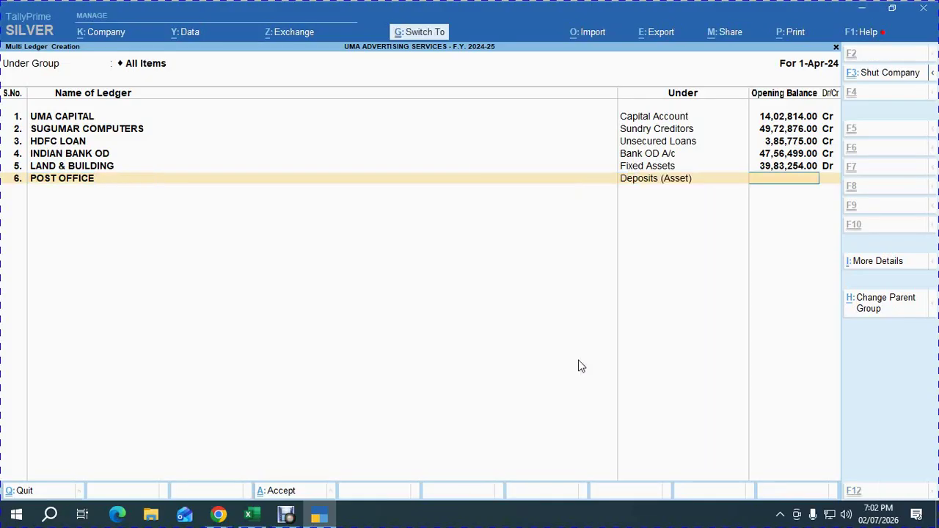
{"action": "key", "text": "ctrl+v"}
{"action": "key", "text": "Return"}
{"action": "key", "text": "Return"}
Copy 350705 from Excel and add RENTAL ADVANCE under Deposits (Asset) with that balance.
{"action": "key", "text": "alt+Tab"}
{"action": "key", "text": "Down"}
{"action": "key", "text": "ctrl+c"}
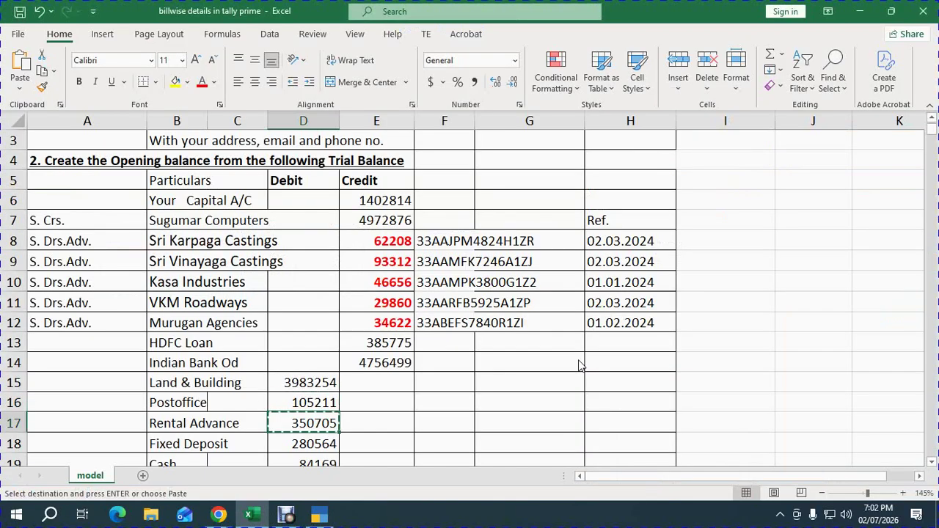
{"action": "key", "text": "alt+Tab"}
{"action": "type", "text": "RE"}
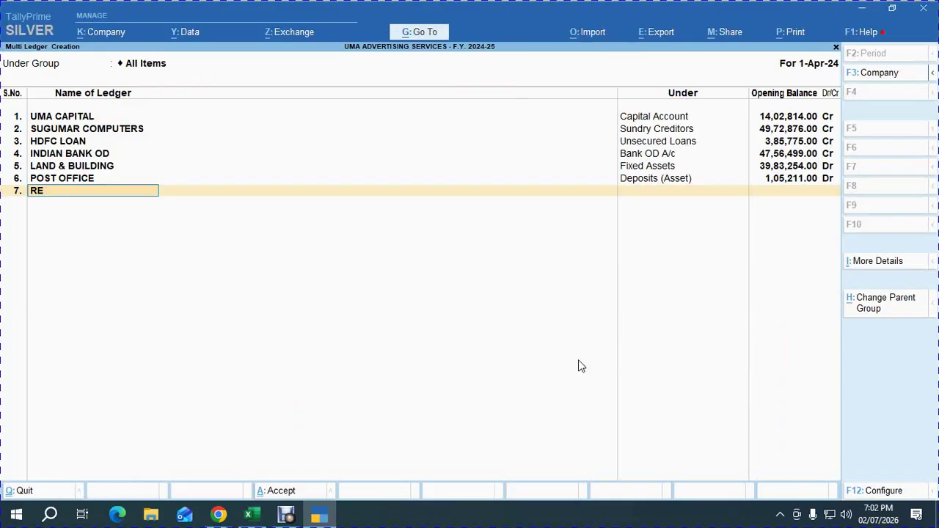
{"action": "type", "text": "NTAL ADVANCE"}
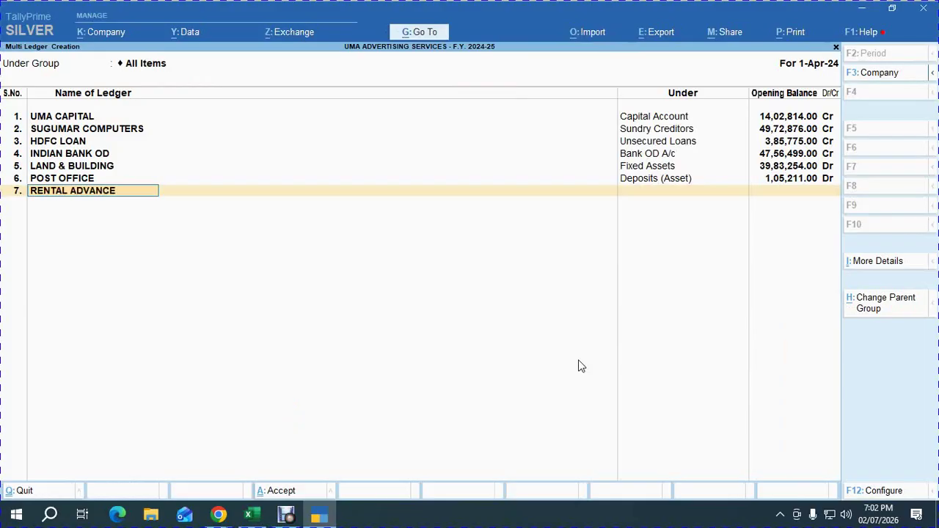
{"action": "key", "text": "Return"}
{"action": "type", "text": "DEP"}
{"action": "key", "text": "Return"}
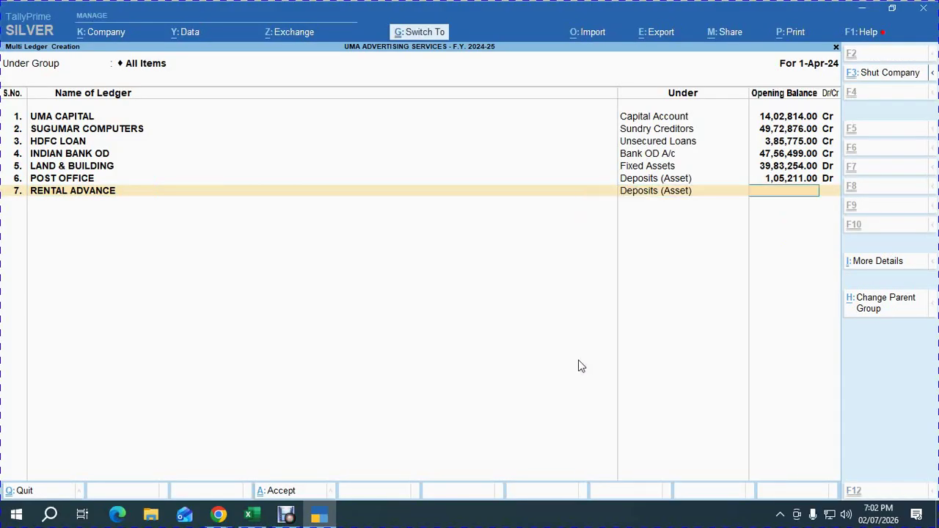
{"action": "key", "text": "ctrl+v"}
{"action": "key", "text": "alt+Tab"}
Copy 280564 from Excel and add FIXED DEPOSIT under Deposits (Asset) with that balance.
{"action": "key", "text": "Down"}
{"action": "key", "text": "ctrl+c"}
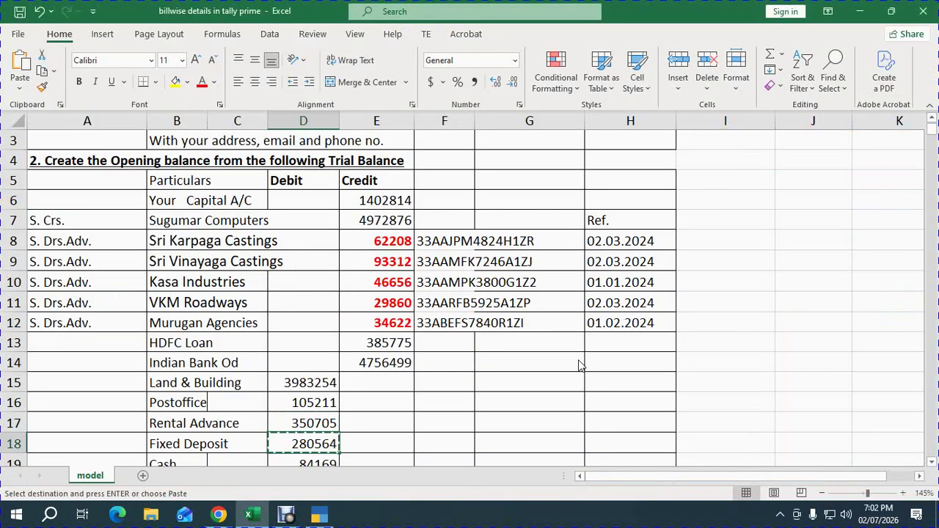
{"action": "key", "text": "alt+Tab"}
{"action": "type", "text": "F"}
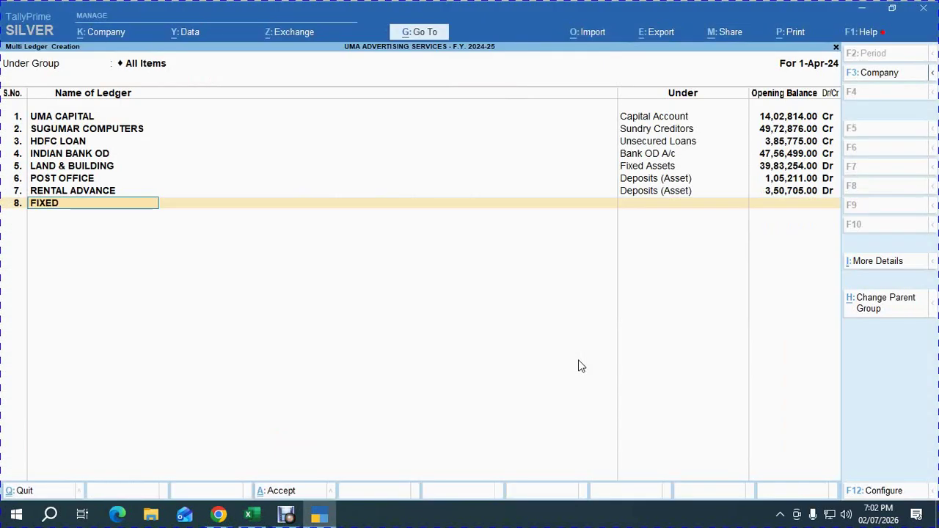
{"action": "key", "text": "Return"}
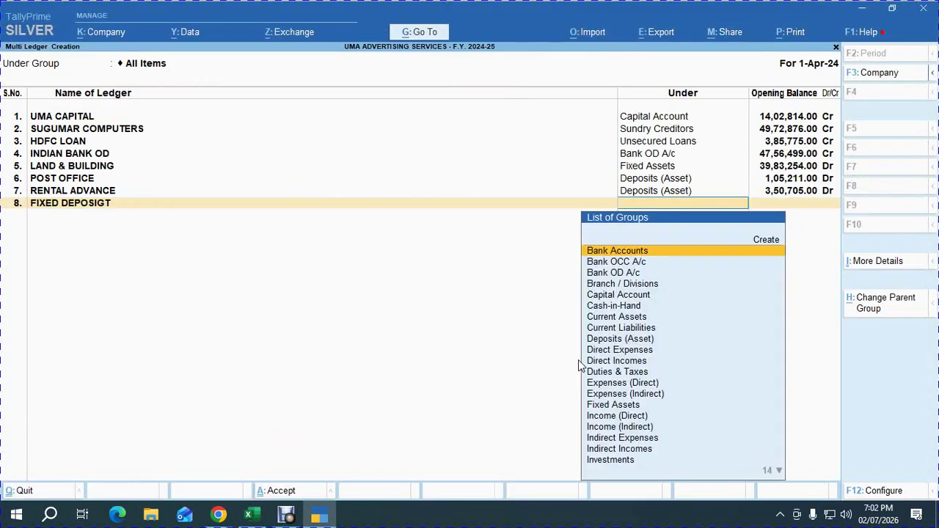
{"action": "key", "text": "BackSpace"}
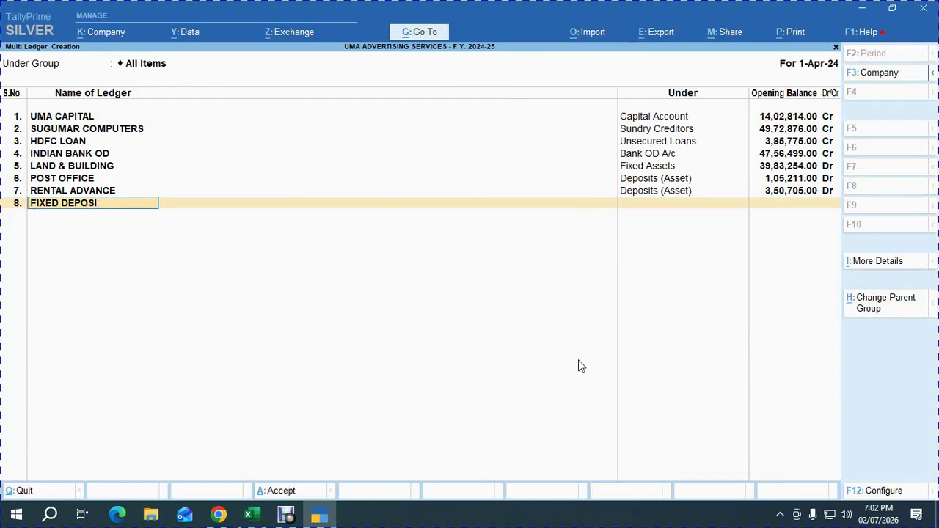
{"action": "key", "text": "Return"}
{"action": "type", "text": "dep"}
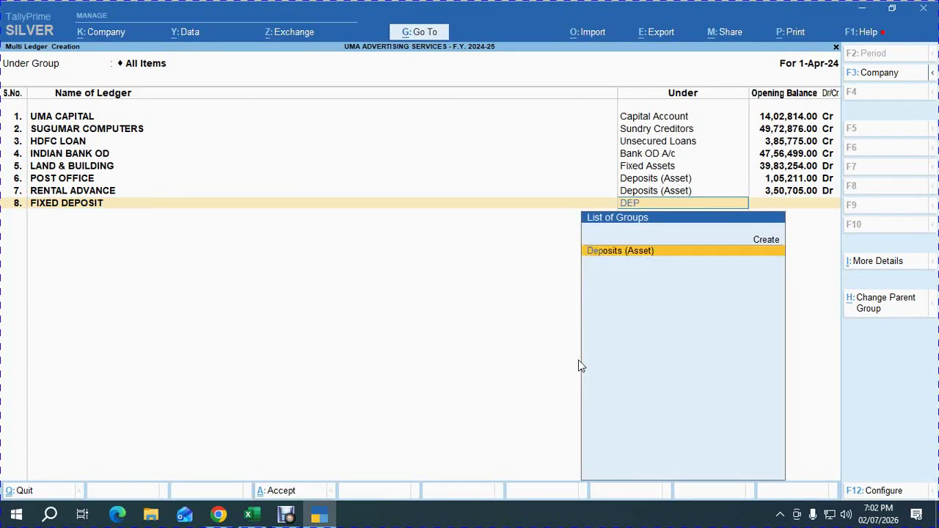
{"action": "key", "text": "Return"}
{"action": "key", "text": "ctrl+alt+v"}
{"action": "key", "text": "Return"}
{"action": "key", "text": "Return"}
Move the Excel selection down toward the debtors and finish the batch to reach the Accept prompt.
{"action": "key", "text": "alt+Tab"}
{"action": "key", "text": "Down"}
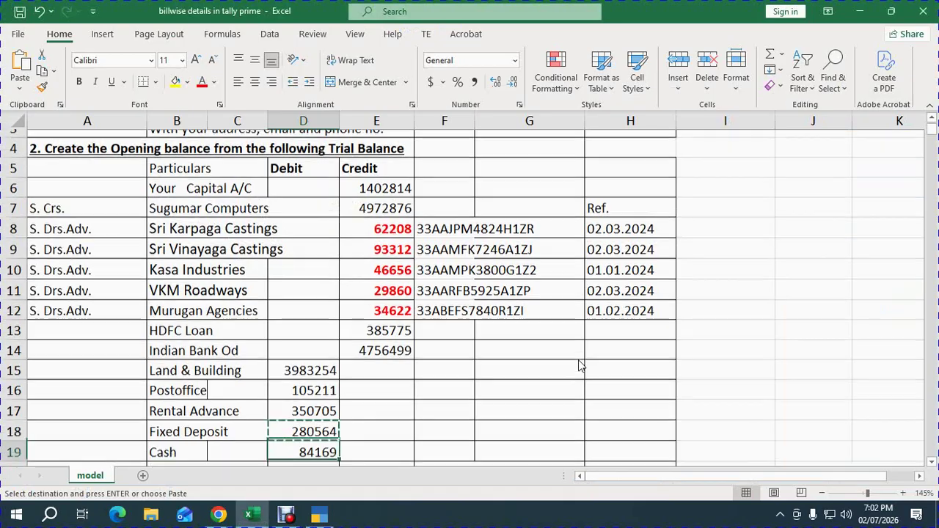
{"action": "key", "text": "ctrl+c"}
{"action": "key", "text": "Down"}
{"action": "key", "text": "Down"}
{"action": "key", "text": "Down"}
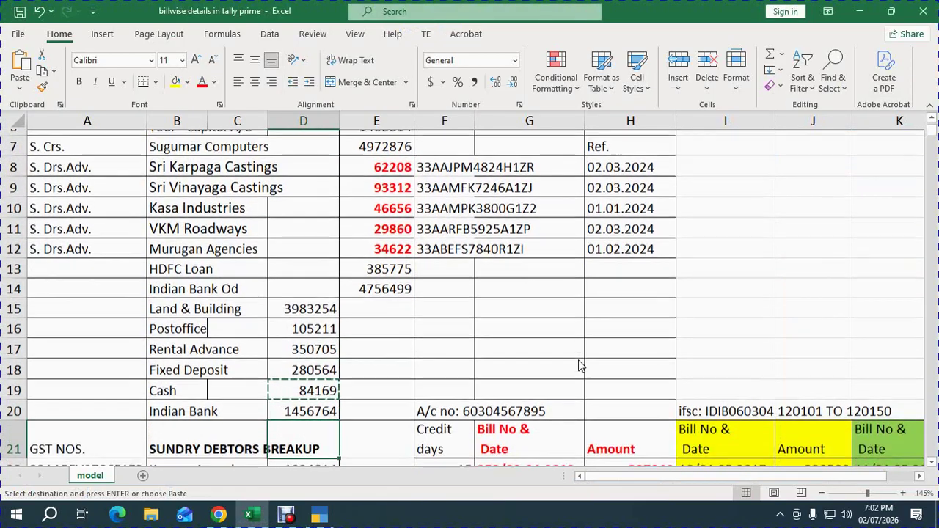
{"action": "key", "text": "alt+Tab"}
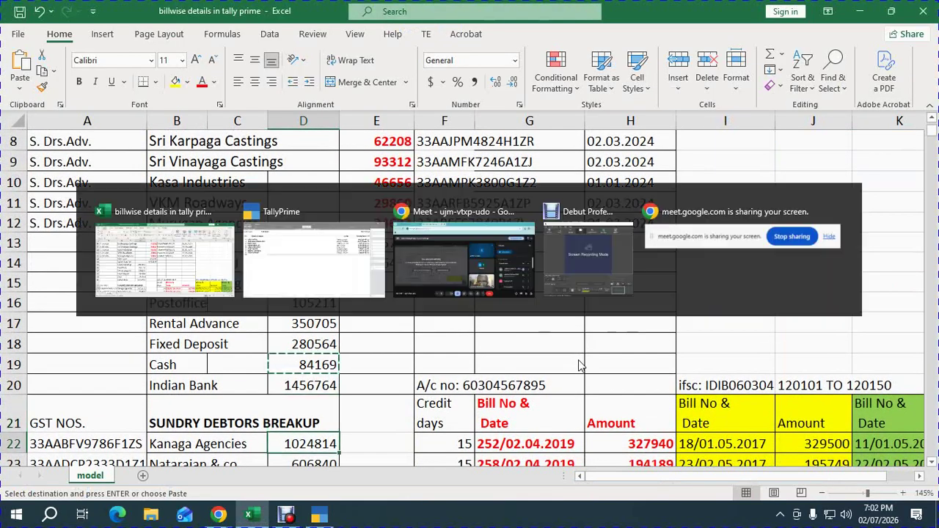
{"action": "key", "text": "Return"}
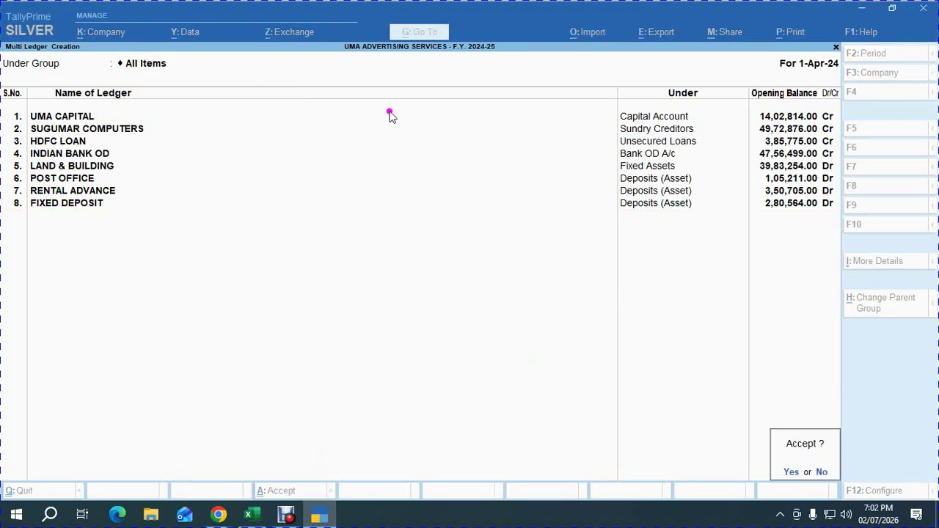
Save the deposit ledgers and start a multi-ledger creation under Sundry Debtors.
{"action": "key", "text": "Return"}
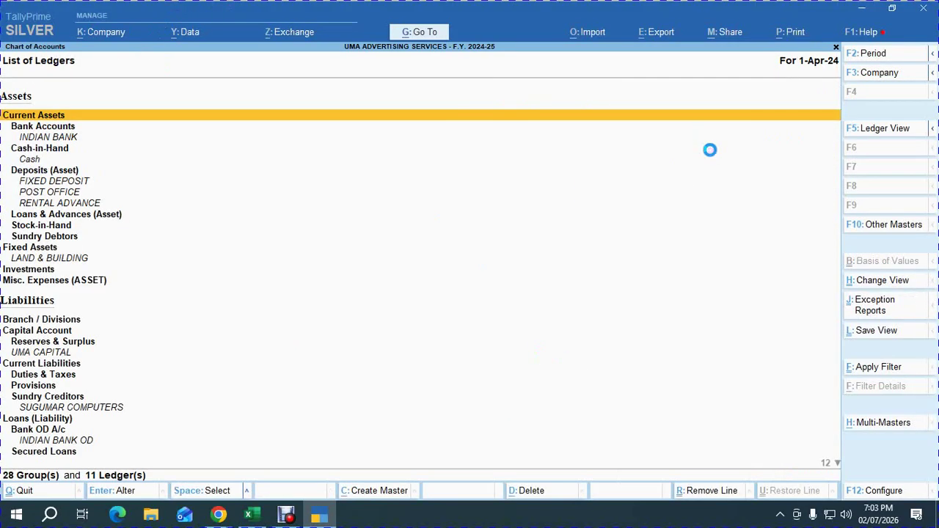
{"action": "key", "text": "alt+h"}
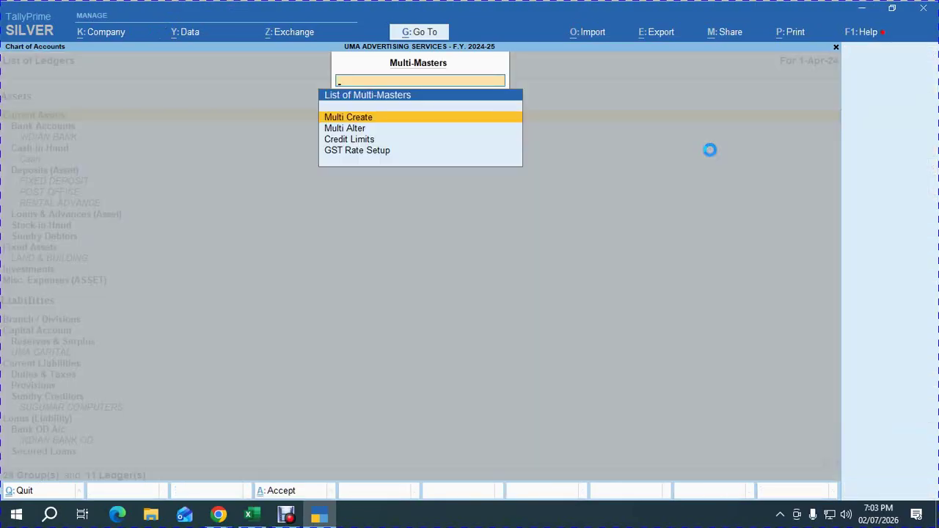
{"action": "key", "text": "Return"}
{"action": "type", "text": "sun"}
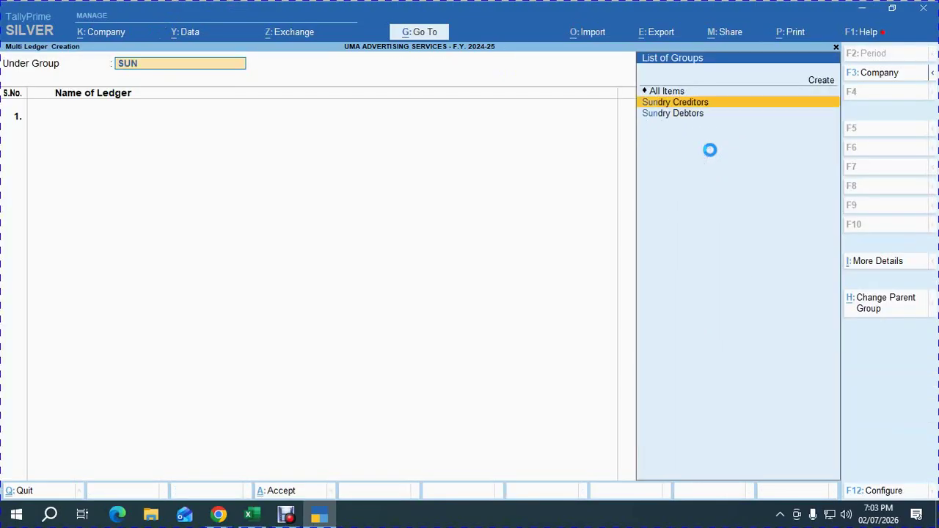
{"action": "key", "text": "Down"}
{"action": "key", "text": "Return"}
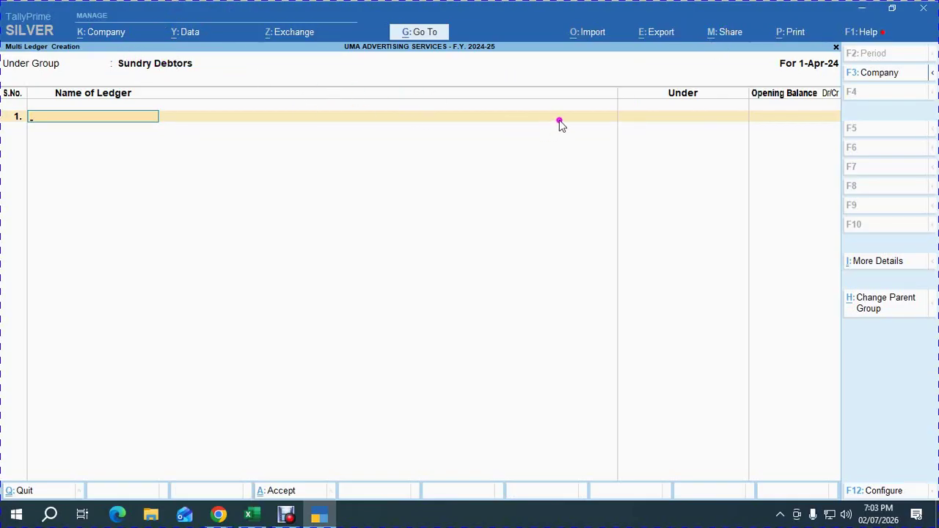
{"action": "type", "text": "A"}
{"action": "key", "text": "Return"}
{"action": "key", "text": "BackSpace"}
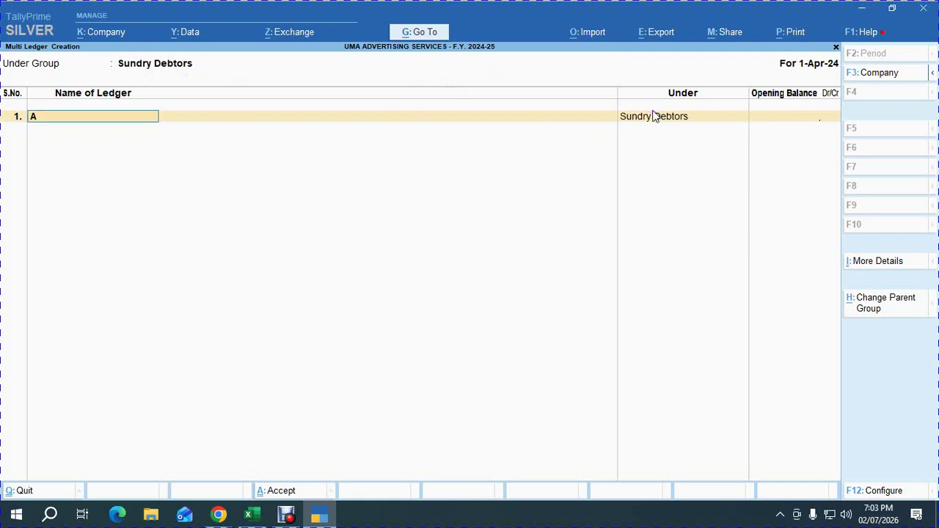
Copy Sri Karpaga Castings' balance 62208 (E8) and name (B8) from the Excel trial balance.
{"action": "key", "text": "alt"}
{"action": "left_click", "coordinate": [429, 220]}
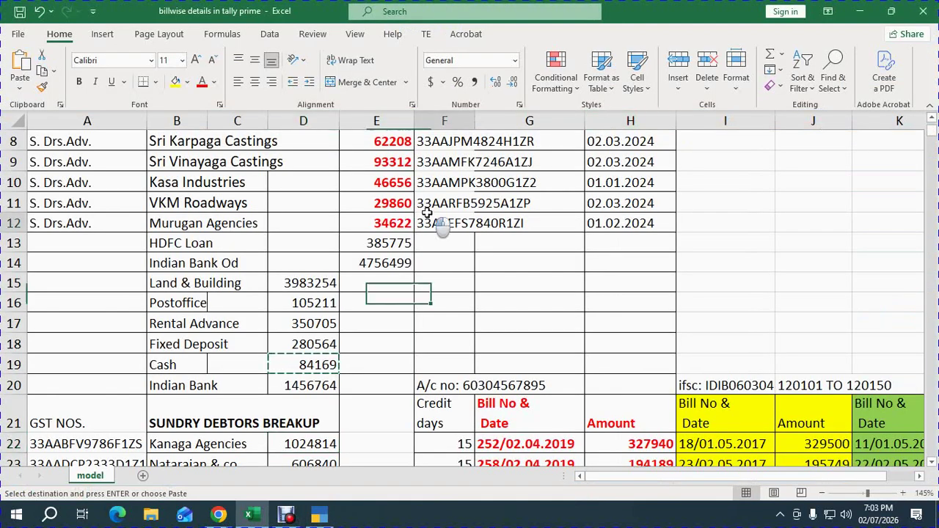
{"action": "scroll", "coordinate": [418, 235], "scroll_direction": "up", "scroll_amount": 2}
{"action": "left_click", "coordinate": [389, 268]}
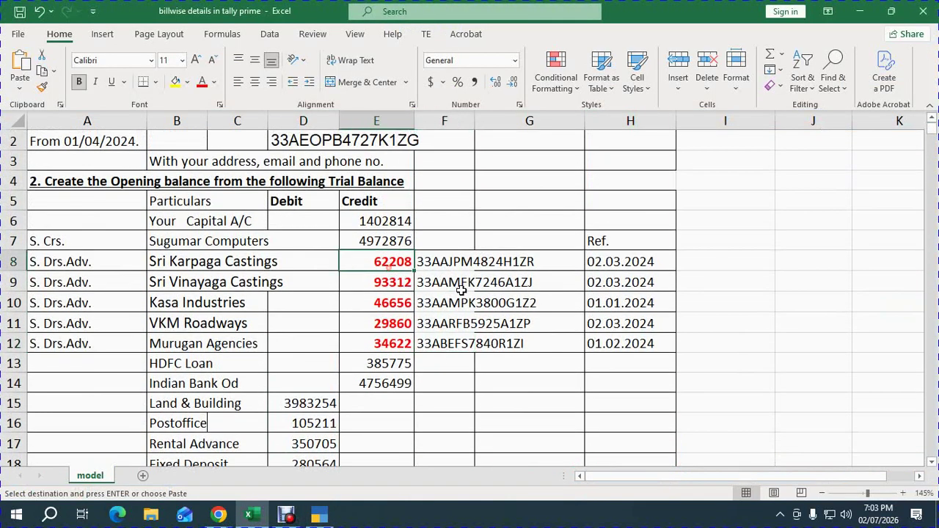
{"action": "key", "text": "ctrl+c"}
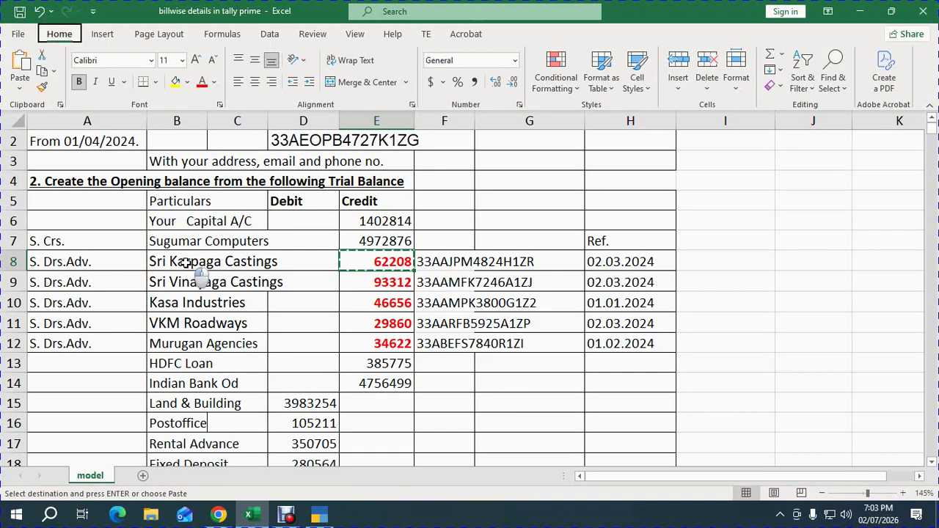
{"action": "left_click", "coordinate": [183, 269]}
{"action": "key", "text": "ctrl+c"}
Enter Sri Karpaga Castings as the first ledger with a 62208 opening balance, checked against Excel.
{"action": "key", "text": "alt+Tab"}
{"action": "key", "text": "ctrl+alt+v"}
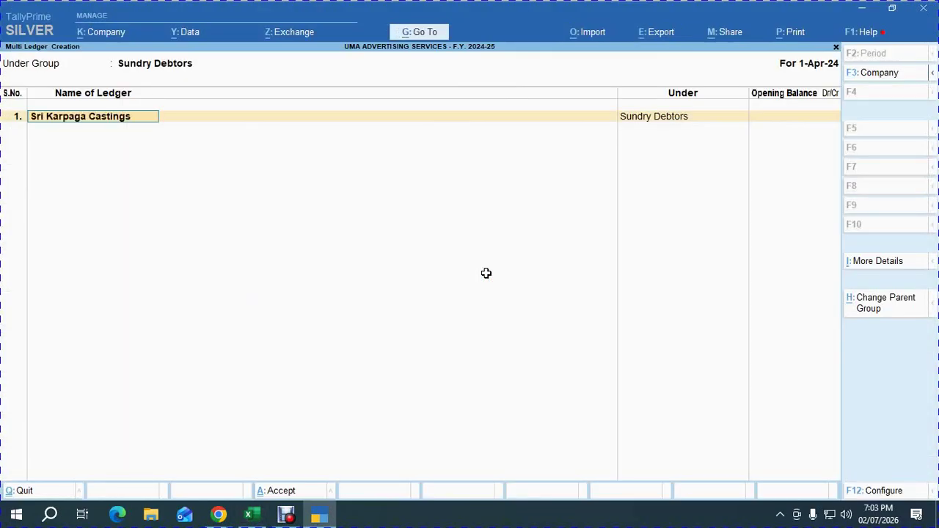
{"action": "key", "text": "Return"}
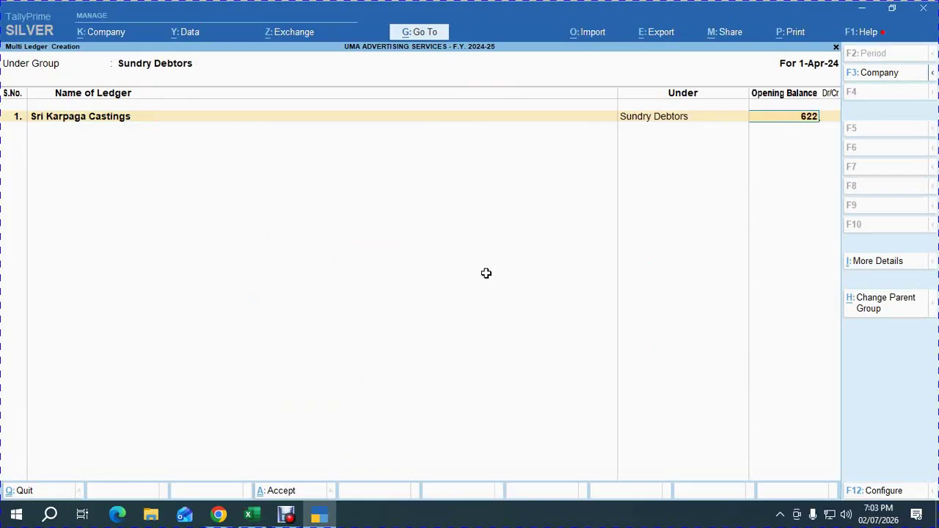
{"action": "type", "text": "62208"}
{"action": "key", "text": "Return"}
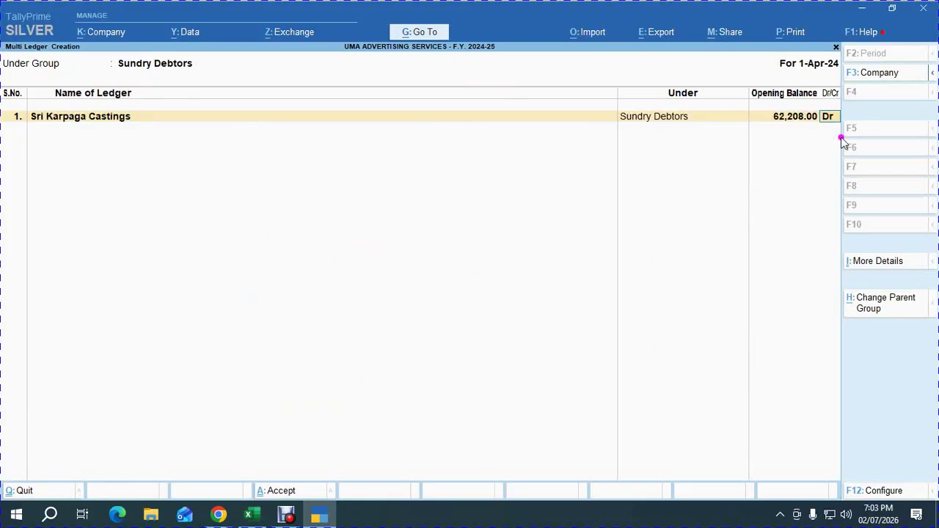
{"action": "key", "text": "alt+Tab"}
{"action": "left_click", "coordinate": [394, 266]}
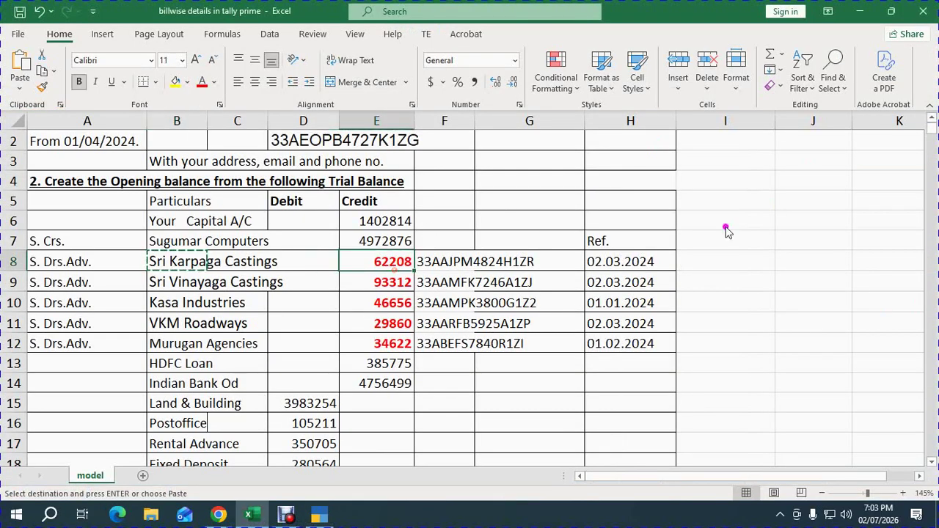
{"action": "key", "text": "alt+Tab"}
Mark the balance as Cr and set the bill date to 02.03.2024, copied from Excel cell H8.
{"action": "type", "text": "c"}
{"action": "key", "text": "Return"}
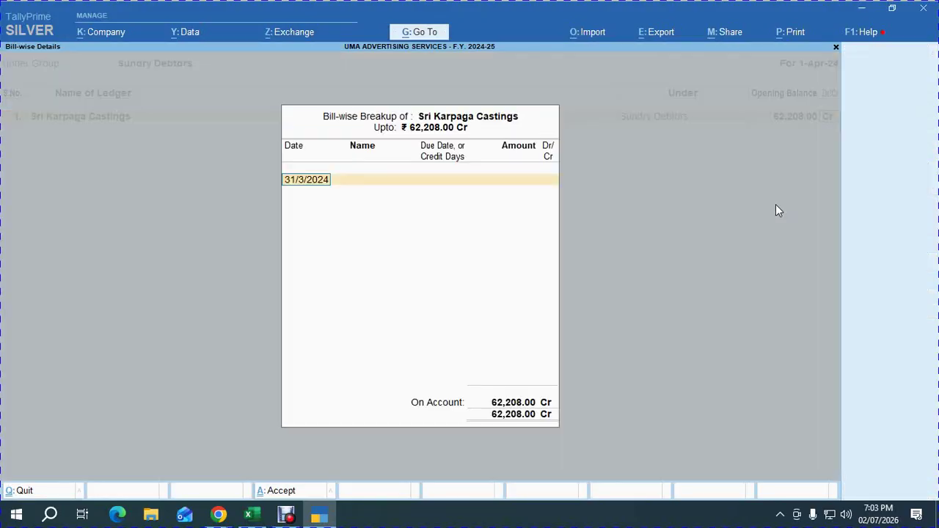
{"action": "key", "text": "alt+Tab"}
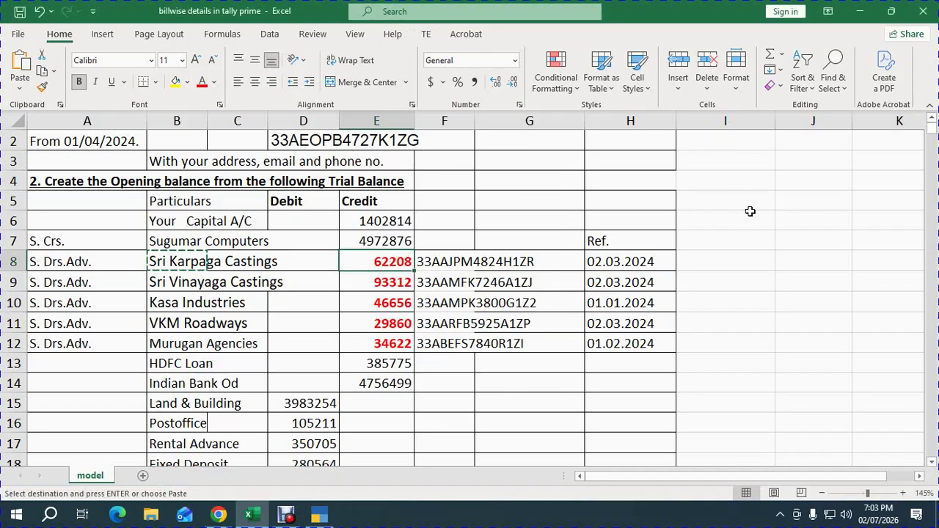
{"action": "left_click", "coordinate": [640, 262]}
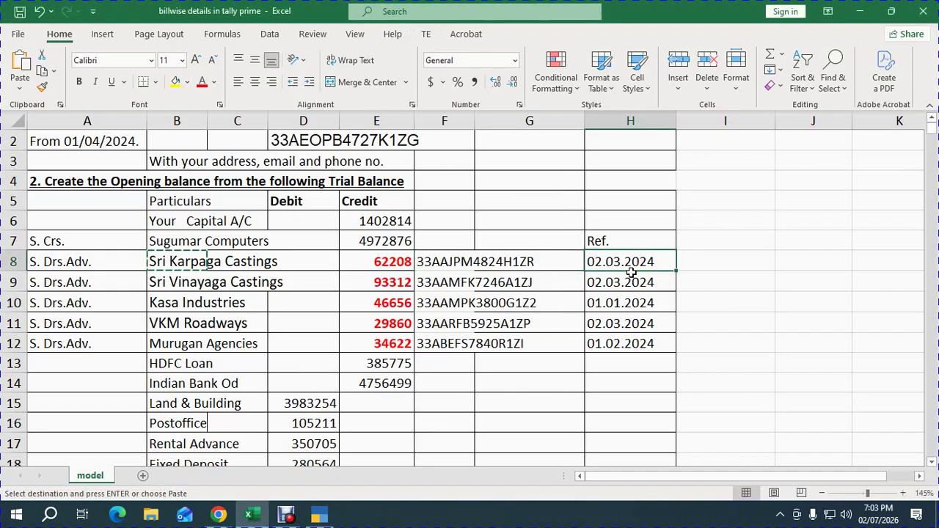
{"action": "key", "text": "alt+Tab"}
{"action": "key", "text": "alt+Tab"}
{"action": "key", "text": "ctrl+c"}
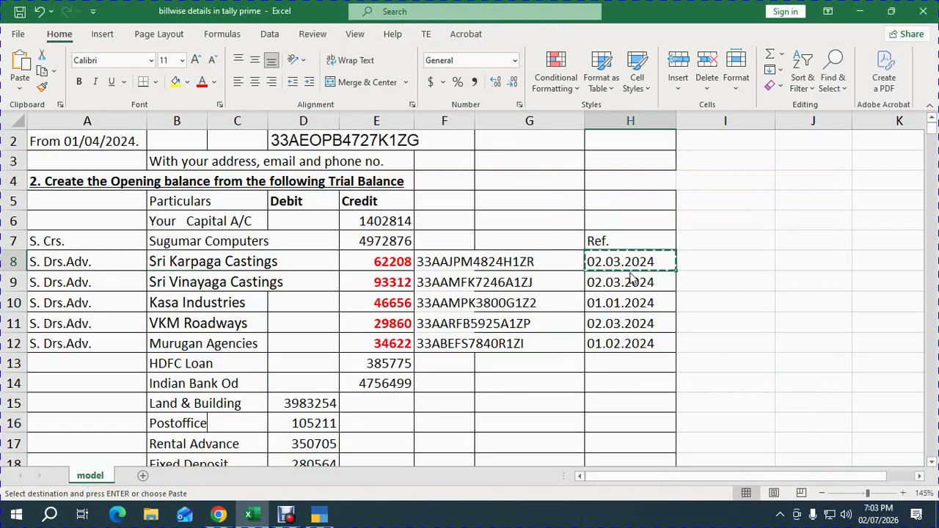
{"action": "key", "text": "alt+Tab"}
{"action": "key", "text": "ctrl+alt+v"}
{"action": "key", "text": "Return"}
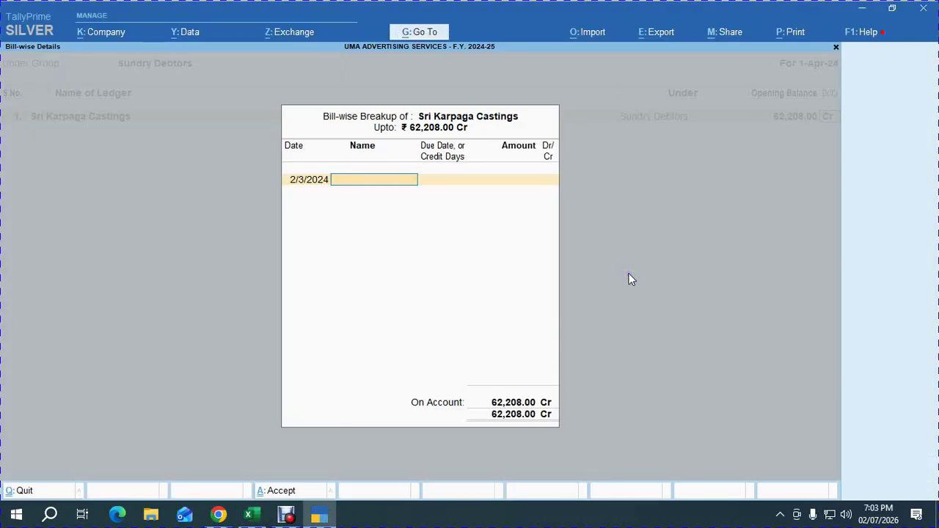
Name the bill ADV. 02.03.2024, clear its due date, and accept 62,208 Cr.
{"action": "type", "text": "ADV."}
{"action": "key", "text": "ctrl+alt+v"}
{"action": "key", "text": "Return"}
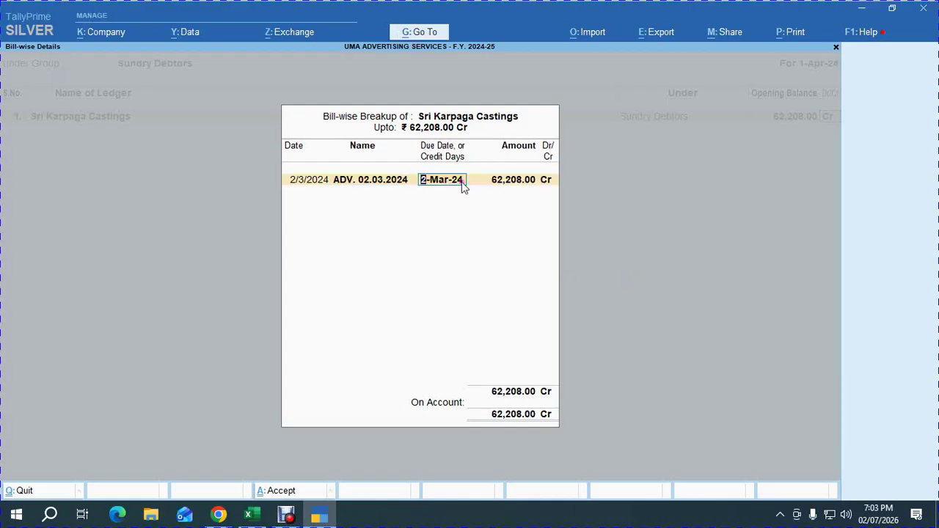
{"action": "key", "text": "Delete"}
{"action": "key", "text": "Return"}
{"action": "key", "text": "Return"}
{"action": "key", "text": "Return"}
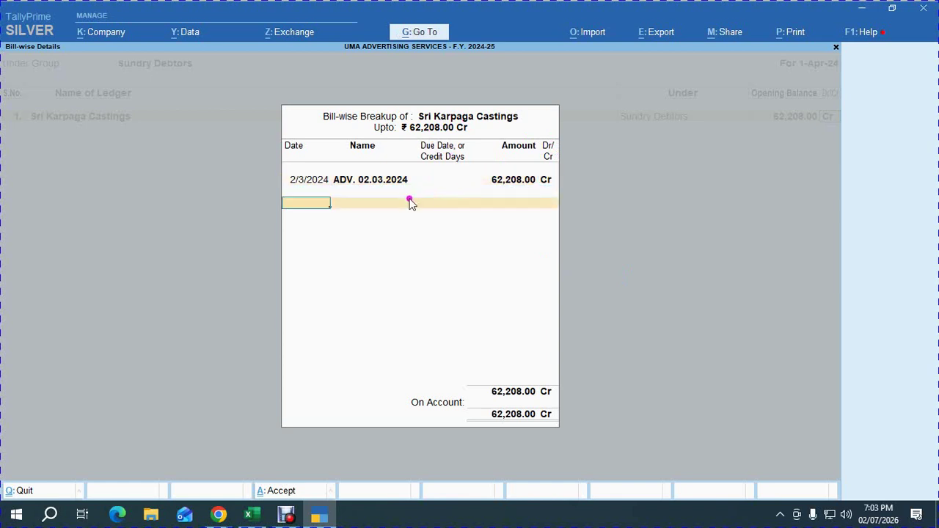
{"action": "left_click", "coordinate": [465, 187]}
{"action": "key", "text": "Return"}
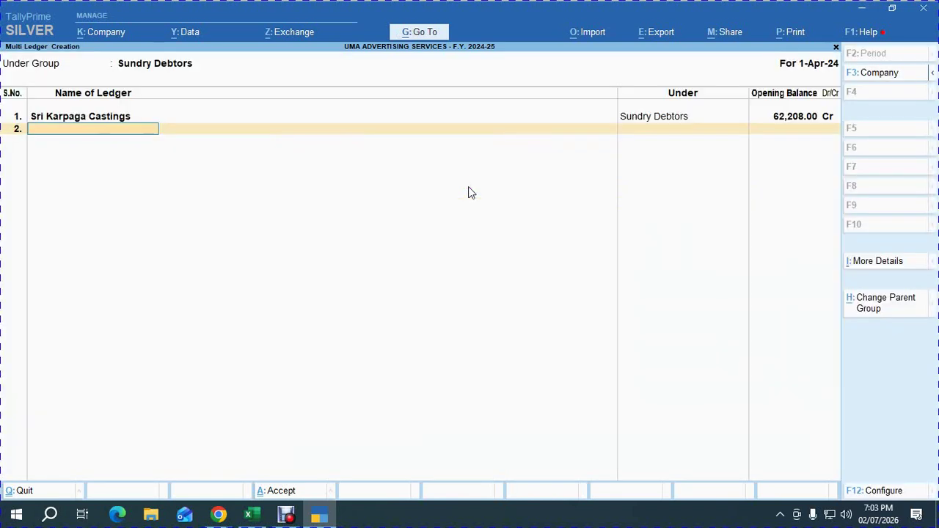
{"action": "key", "text": "alt+Tab"}
Add Sri Vinayaga Castings as ledger 2 with a 93,312 Cr opening balance.
{"action": "key", "text": "Down"}
{"action": "key", "text": "Left"}
{"action": "key", "text": "Left"}
{"action": "key", "text": "Left"}
{"action": "key", "text": "Left"}
{"action": "key", "text": "Left"}
{"action": "key", "text": "Left"}
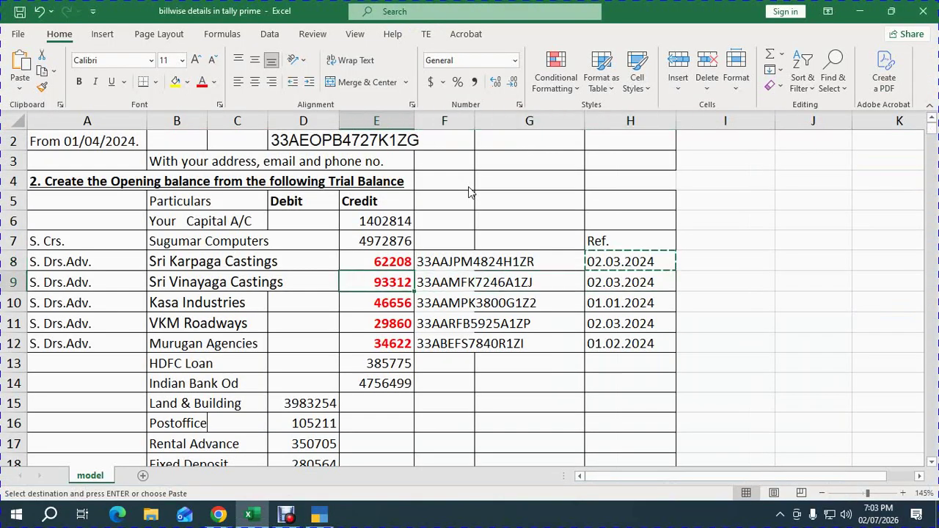
{"action": "key", "text": "ctrl+c"}
{"action": "key", "text": "alt+Tab"}
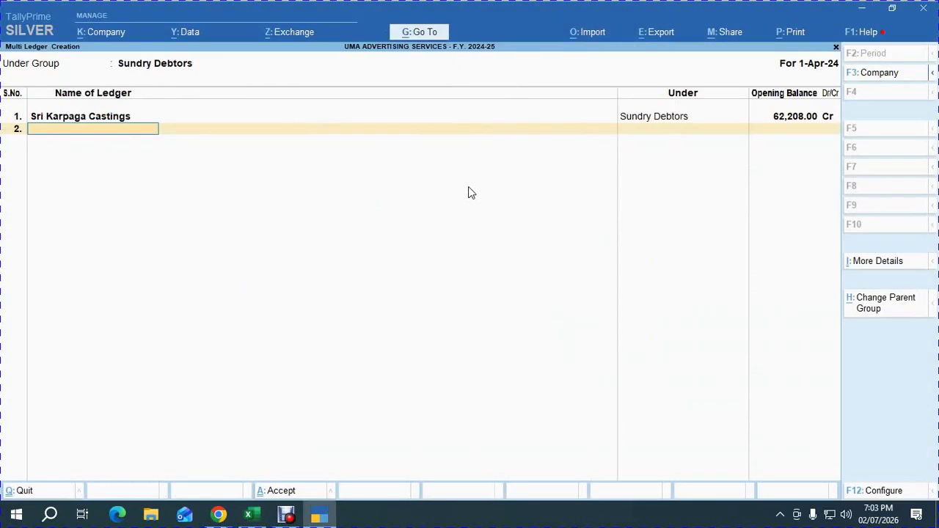
{"action": "key", "text": "ctrl+alt+v"}
{"action": "key", "text": "Return"}
{"action": "type", "text": "9"}
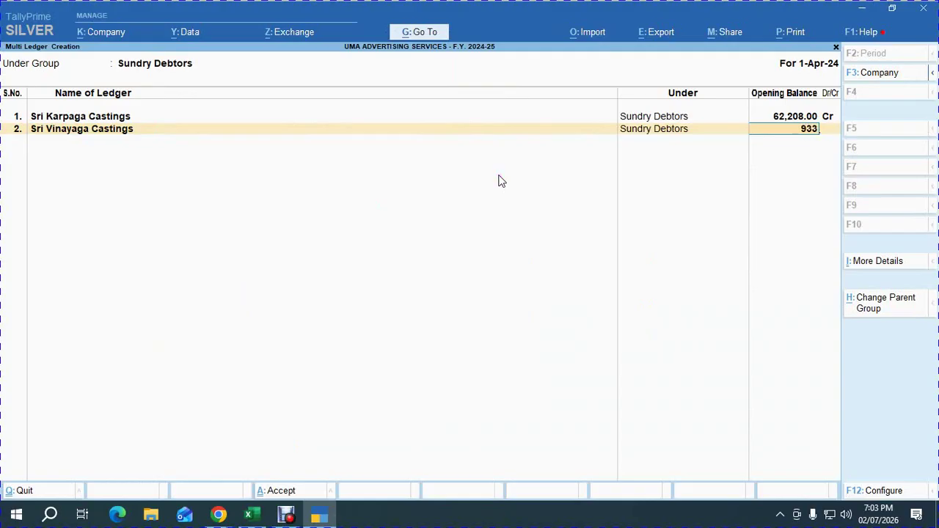
{"action": "type", "text": "3,312"}
{"action": "key", "text": "Return"}
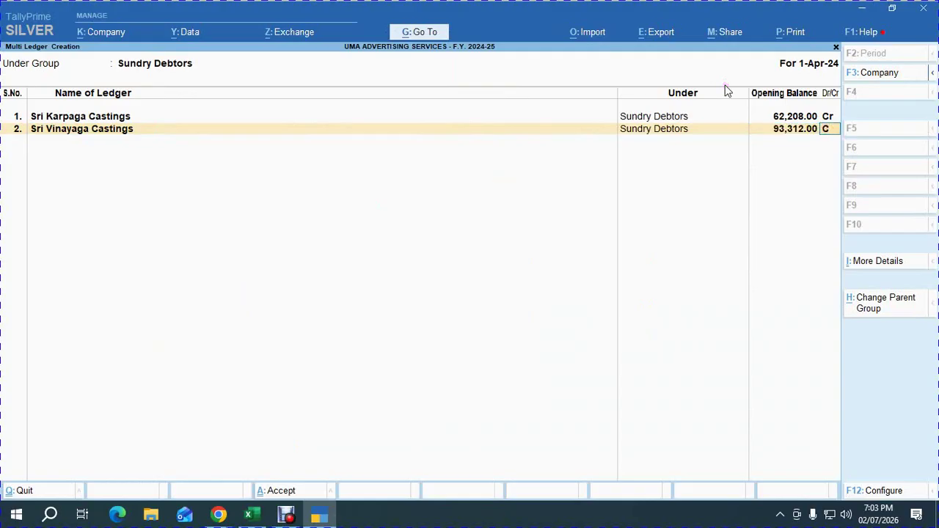
{"action": "key", "text": "Return"}
Break up the 93,312 balance as bill ADV. 02.03.2024 dated 2/3/2024.
{"action": "key", "text": "alt+Tab"}
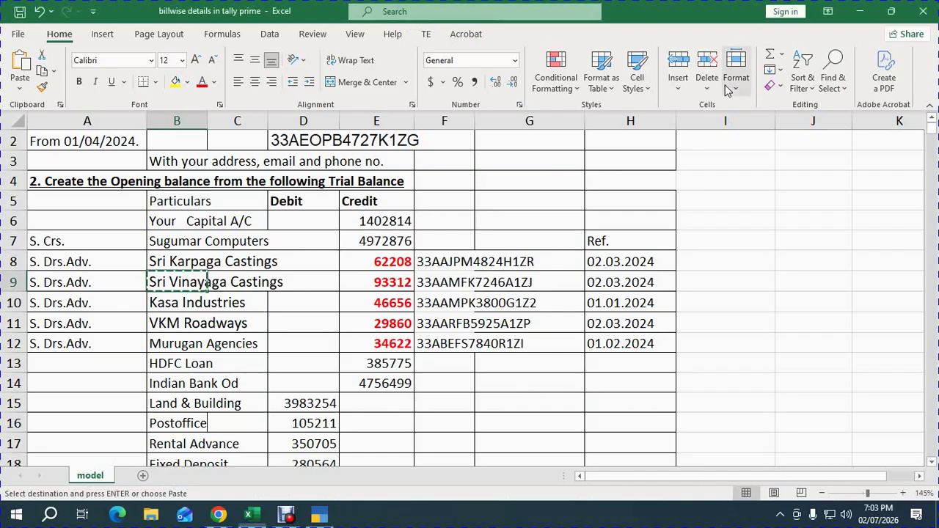
{"action": "key", "text": "alt+Tab"}
{"action": "key", "text": "ctrl+alt+v"}
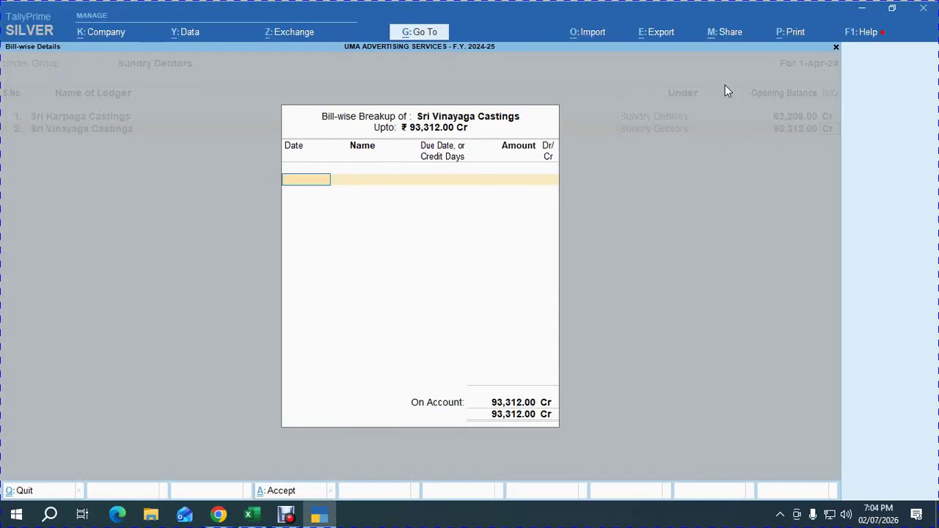
{"action": "key", "text": "alt+Tab"}
{"action": "key", "text": "alt+Tab"}
{"action": "key", "text": "BackSpace"}
{"action": "type", "text": "2024"}
{"action": "key", "text": "Return"}
{"action": "type", "text": "ADV."}
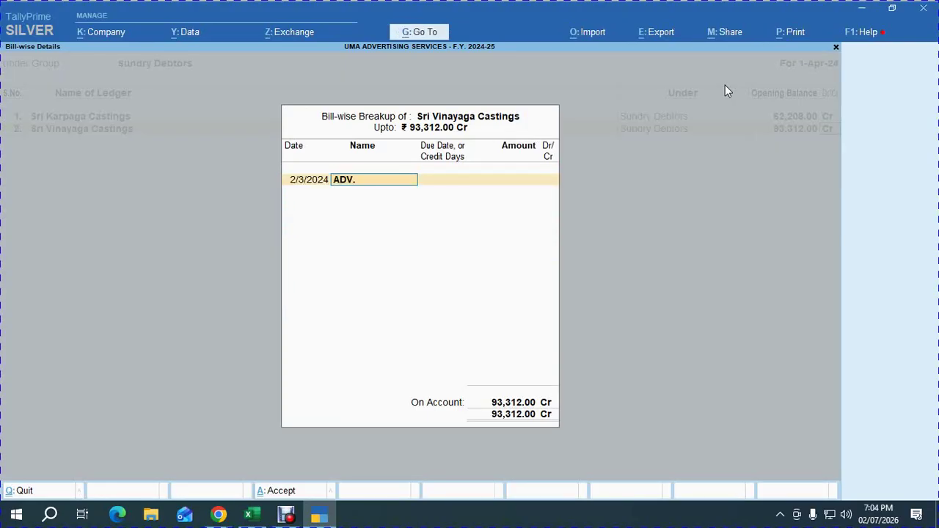
{"action": "key", "text": "ctrl+v"}
{"action": "key", "text": "Return"}
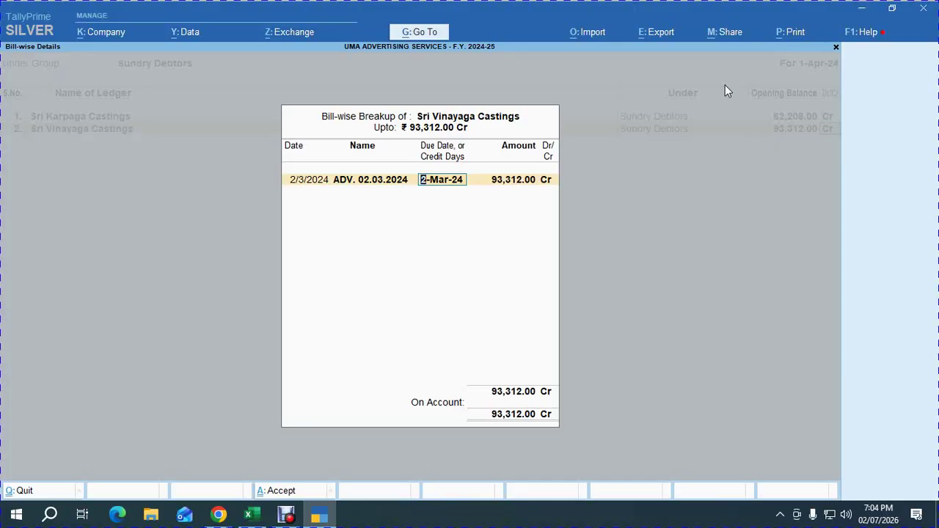
{"action": "key", "text": "BackSpace"}
{"action": "key", "text": "Return"}
{"action": "key", "text": "Return"}
{"action": "key", "text": "Return"}
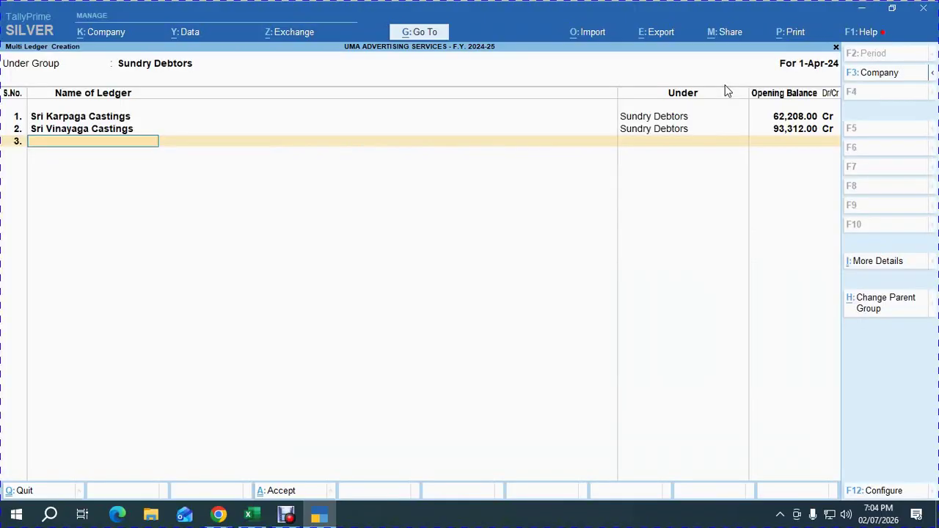
{"action": "key", "text": "alt+Tab"}
Add Kasa Industries as ledger 3 with a 46,656 Cr opening balance.
{"action": "key", "text": "Down"}
{"action": "key", "text": "ctrl+c"}
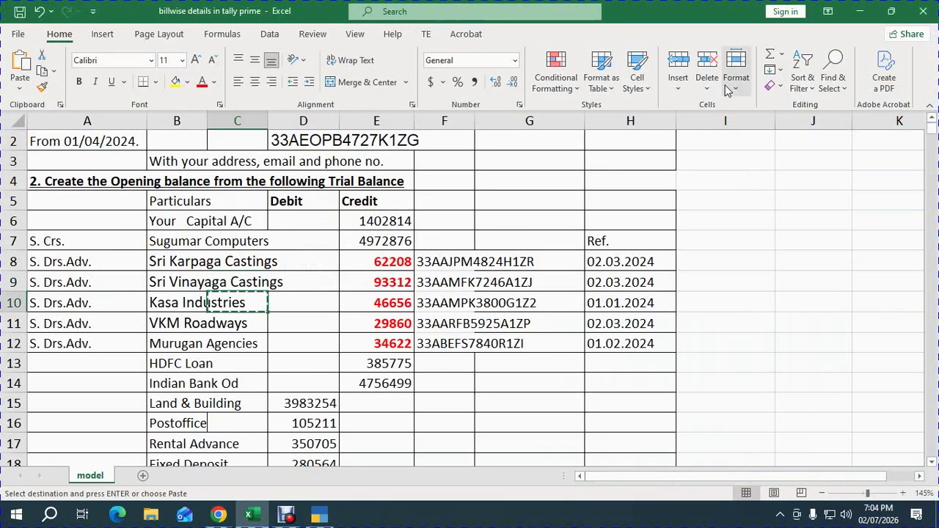
{"action": "key", "text": "alt+Tab"}
{"action": "key", "text": "ctrl+alt+v"}
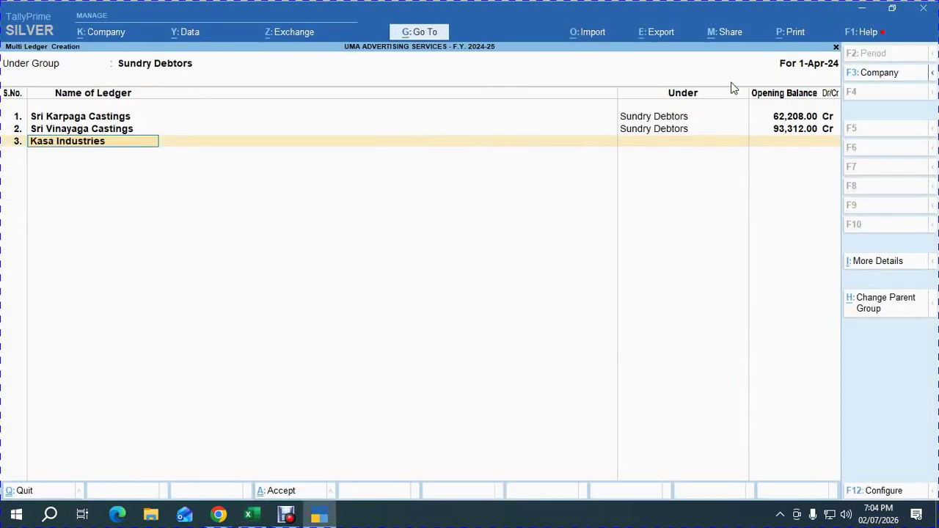
{"action": "key", "text": "Return"}
{"action": "key", "text": "alt+Tab"}
{"action": "key", "text": "alt+Tab"}
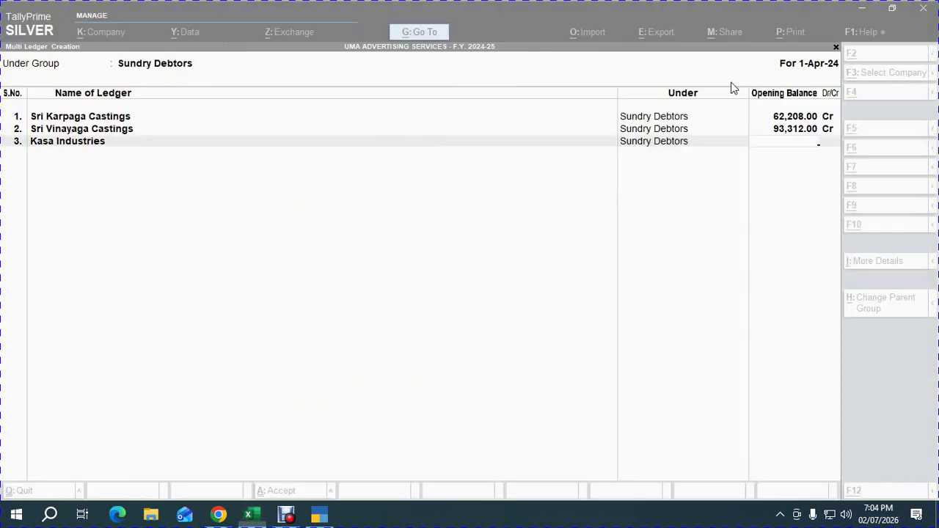
{"action": "key", "text": "Return"}
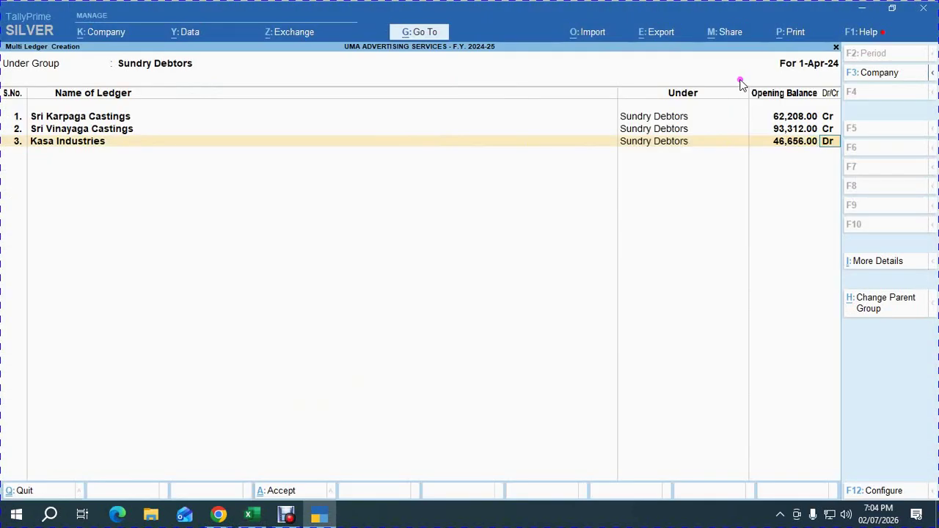
{"action": "type", "text": "C"}
{"action": "key", "text": "Return"}
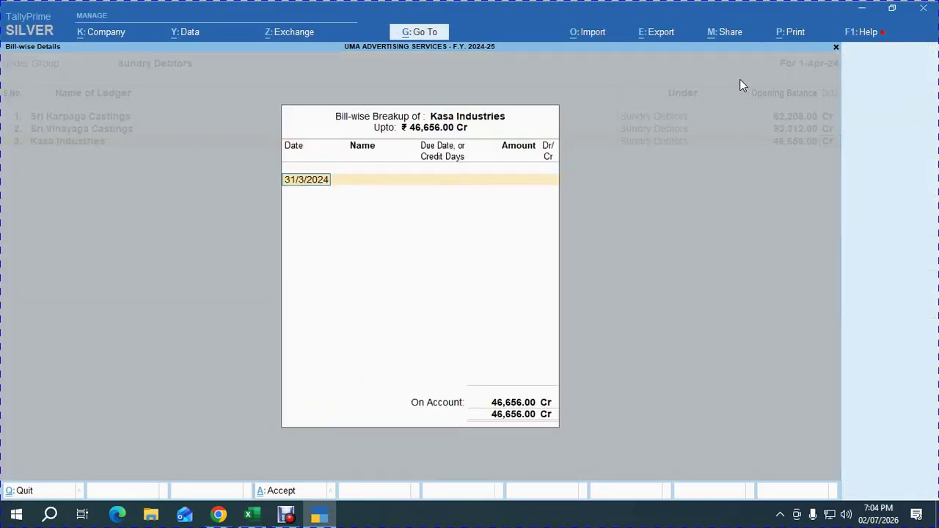
Enter the bill dated 1/1/2024 named ADV. 01.01.2024 for 46,656 Cr, correcting the mistyped date.
{"action": "key", "text": "alt+Tab"}
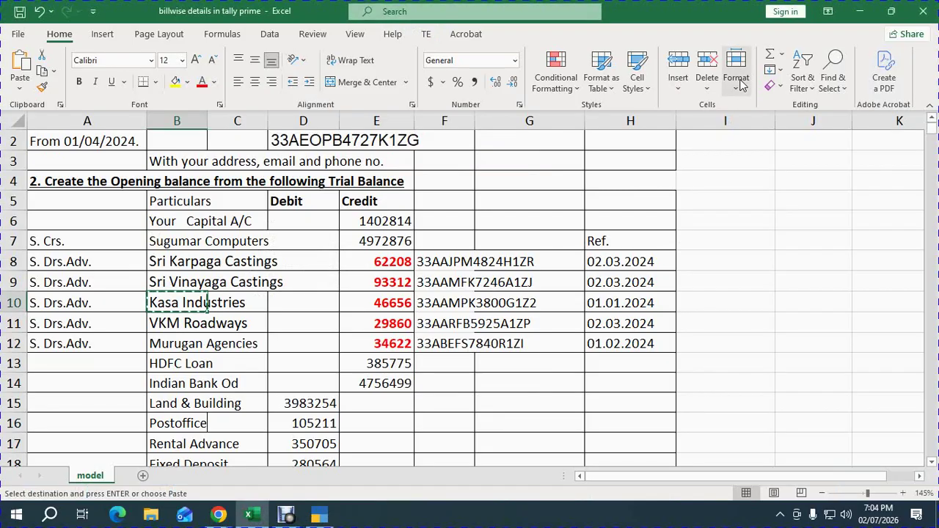
{"action": "key", "text": "alt+Tab"}
{"action": "type", "text": "01.04.20274"}
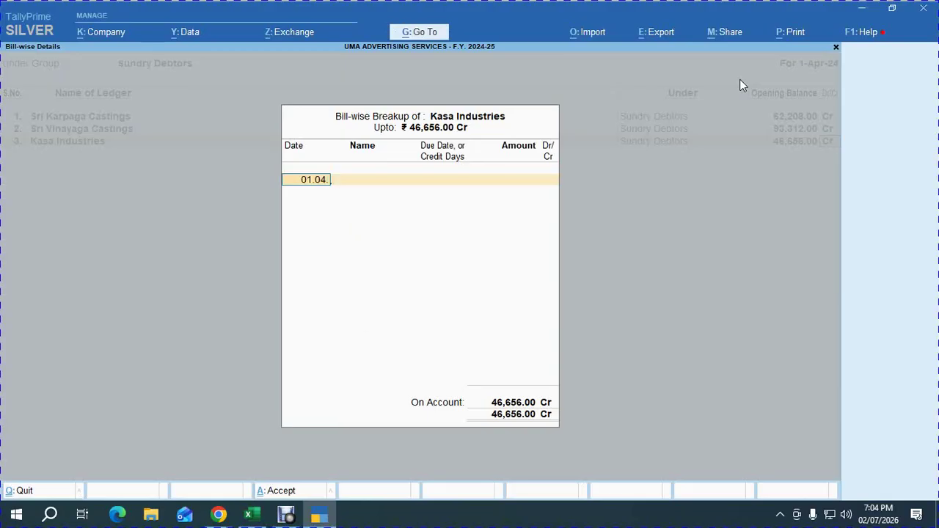
{"action": "key", "text": "BackSpace"}
{"action": "key", "text": "BackSpace"}
{"action": "type", "text": "4"}
{"action": "key", "text": "Return"}
{"action": "key", "text": "BackSpace"}
{"action": "type", "text": "01.04.2.2024"}
{"action": "key", "text": "Return"}
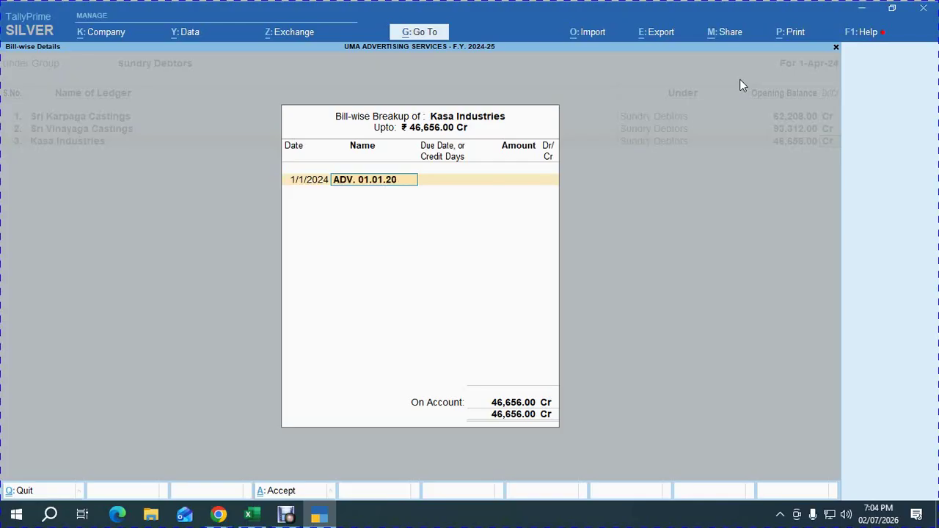
{"action": "key", "text": "Return"}
{"action": "key", "text": "Return"}
{"action": "key", "text": "Return"}
{"action": "key", "text": "Return"}
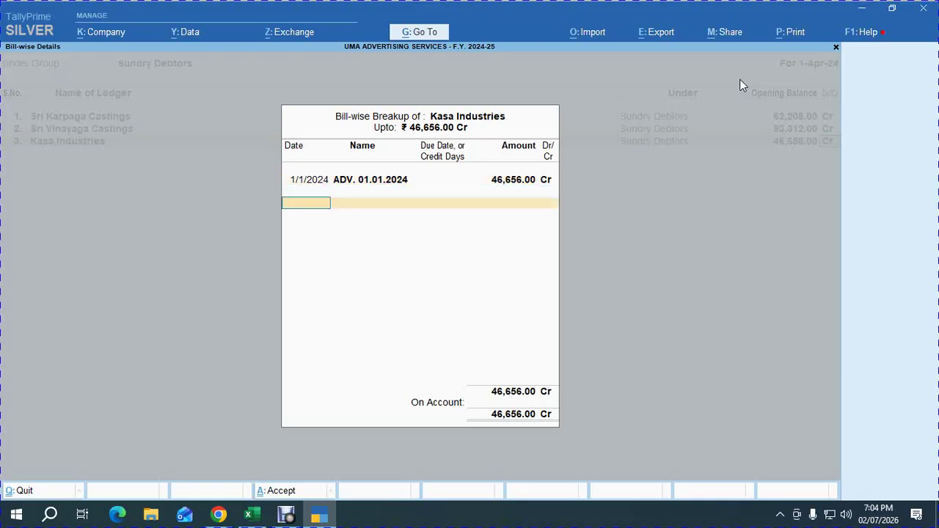
{"action": "key", "text": "Return"}
{"action": "key", "text": "alt+Tab"}
{"action": "key", "text": "Down"}
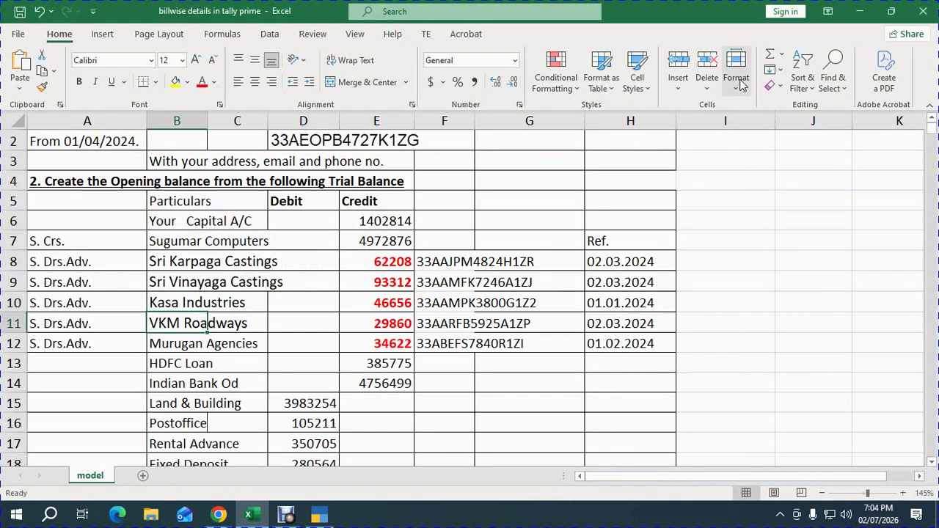
Copy VKM Roadways from Excel and add it as ledger 4 with 29,860 Cr opening balance.
{"action": "key", "text": "Right"}
{"action": "key", "text": "Left"}
{"action": "type", "text": "Cash"}
{"action": "key", "text": "Escape"}
{"action": "key", "text": "ctrl+c"}
{"action": "key", "text": "alt+Tab"}
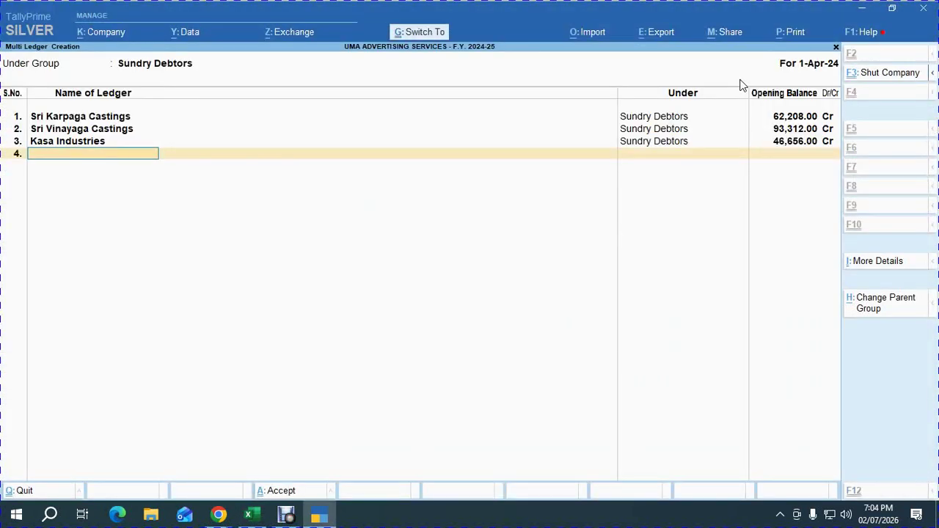
{"action": "key", "text": "ctrl+alt+v"}
{"action": "key", "text": "Return"}
{"action": "type", "text": "29,86"}
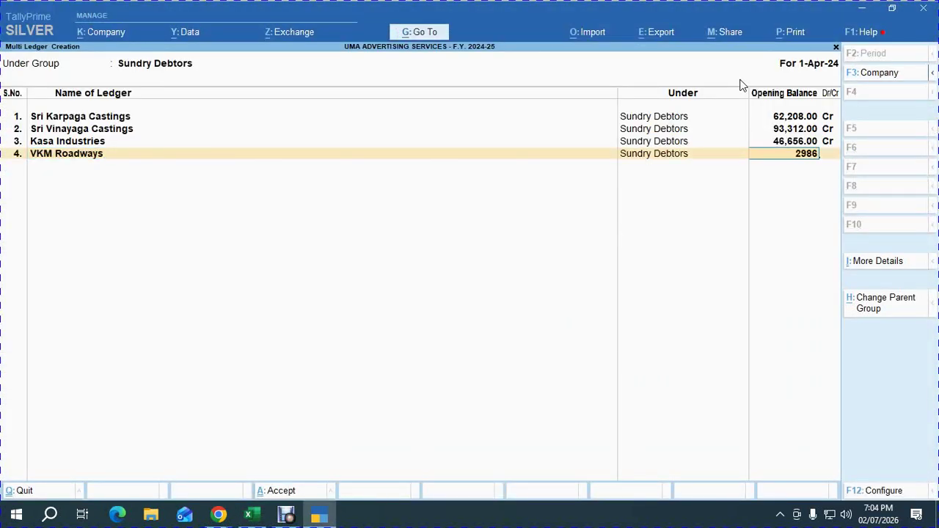
{"action": "type", "text": "0"}
{"action": "key", "text": "Return"}
{"action": "type", "text": "C"}
{"action": "key", "text": "Return"}
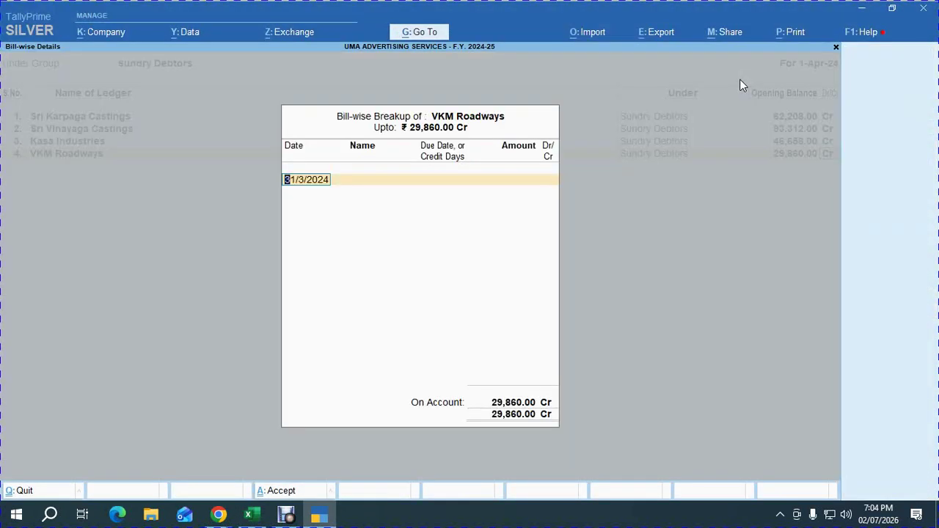
Break up the balance as bill ADV. 02.03.2024 dated 2/3/2024 for 29,860.00 Cr.
{"action": "key", "text": "alt+Tab"}
{"action": "key", "text": "alt+Tab"}
{"action": "type", "text": "02.03.2024"}
{"action": "key", "text": "Return"}
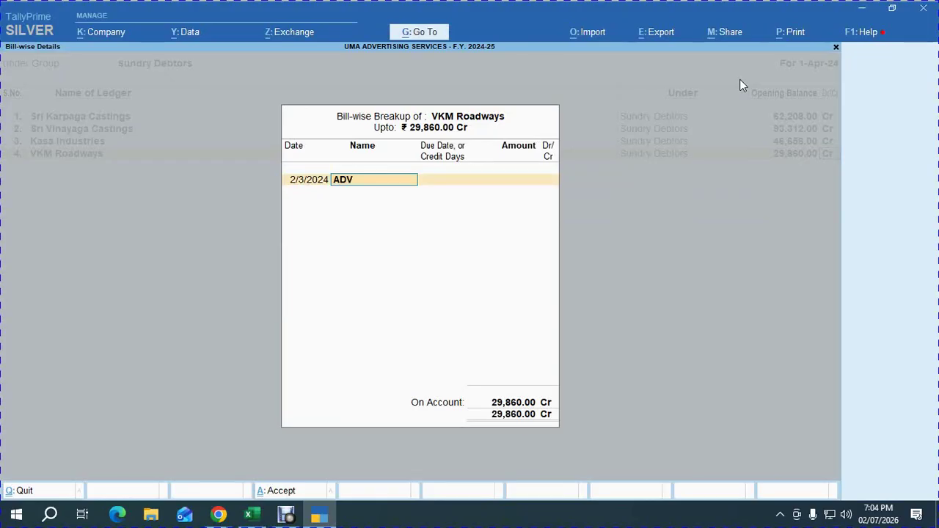
{"action": "type", "text": "ADV. 02.03.2024"}
{"action": "key", "text": "Return"}
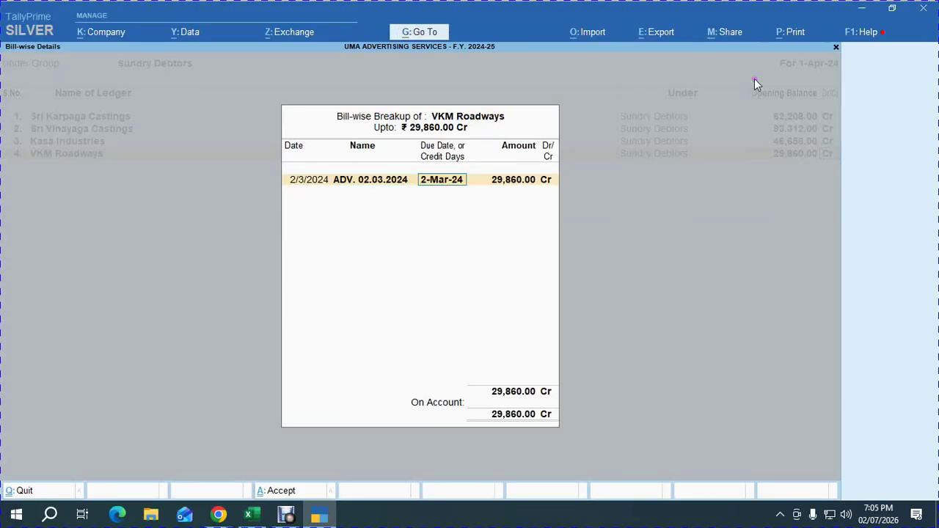
{"action": "key", "text": "BackSpace"}
{"action": "key", "text": "Return"}
{"action": "key", "text": "Return"}
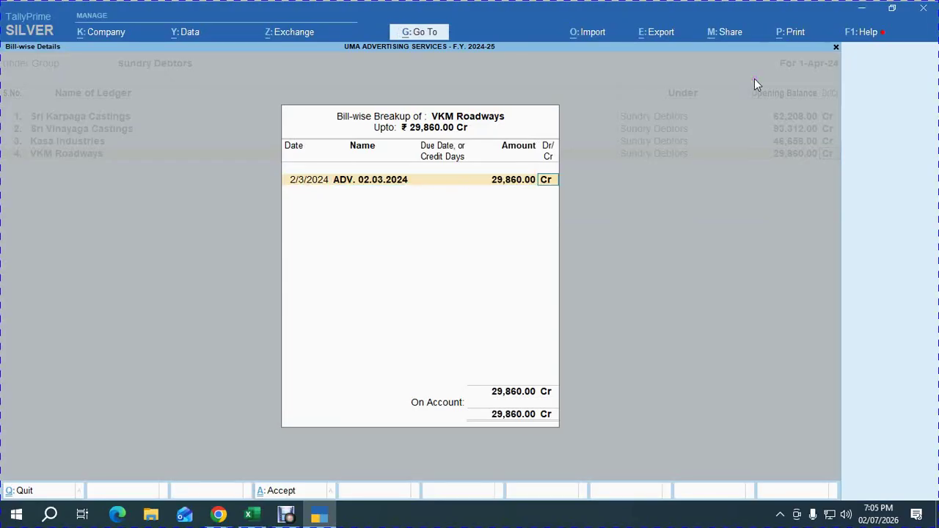
{"action": "key", "text": "Return"}
{"action": "key", "text": "Return"}
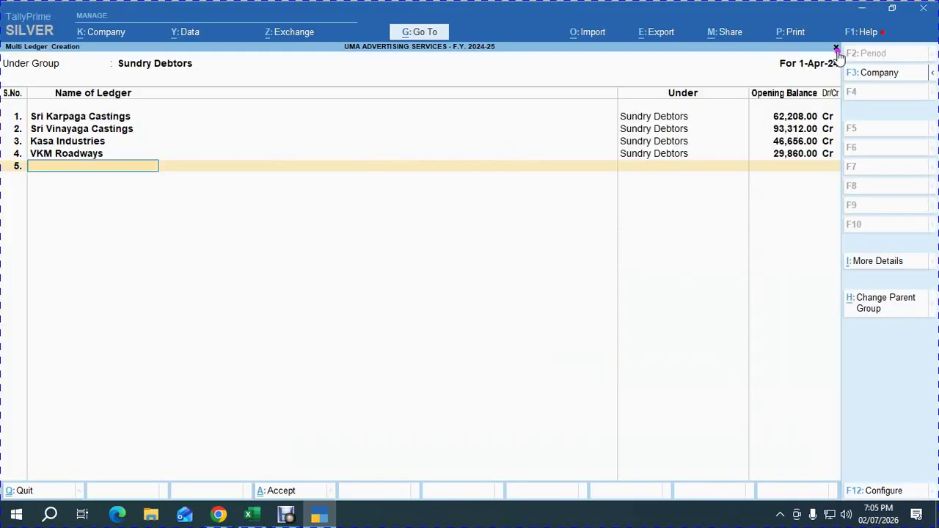
{"action": "key", "text": "alt+Tab"}
{"action": "key", "text": "Right"}
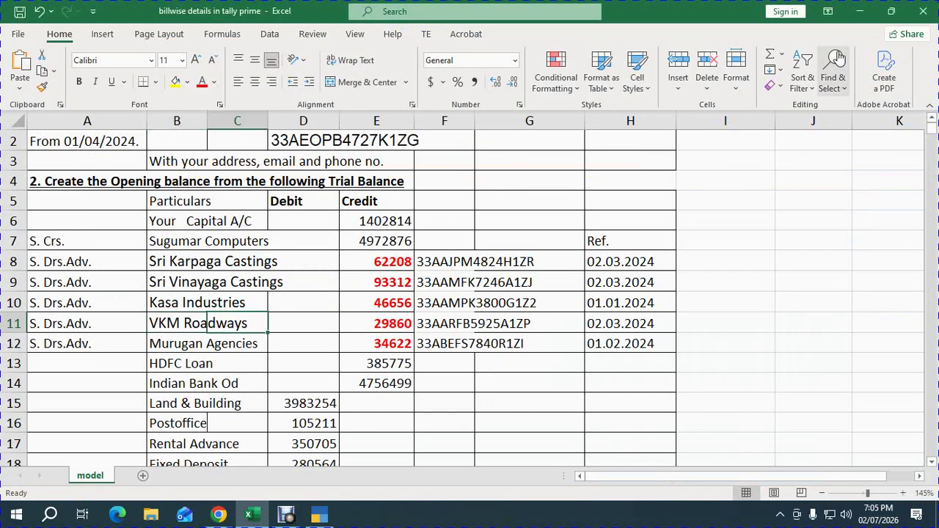
Copy the name Murugan Agencies from the Excel trial balance into the fifth ledger row.
{"action": "key", "text": "Left"}
{"action": "key", "text": "Down"}
{"action": "key", "text": "ctrl+c"}
{"action": "key", "text": "alt+Tab"}
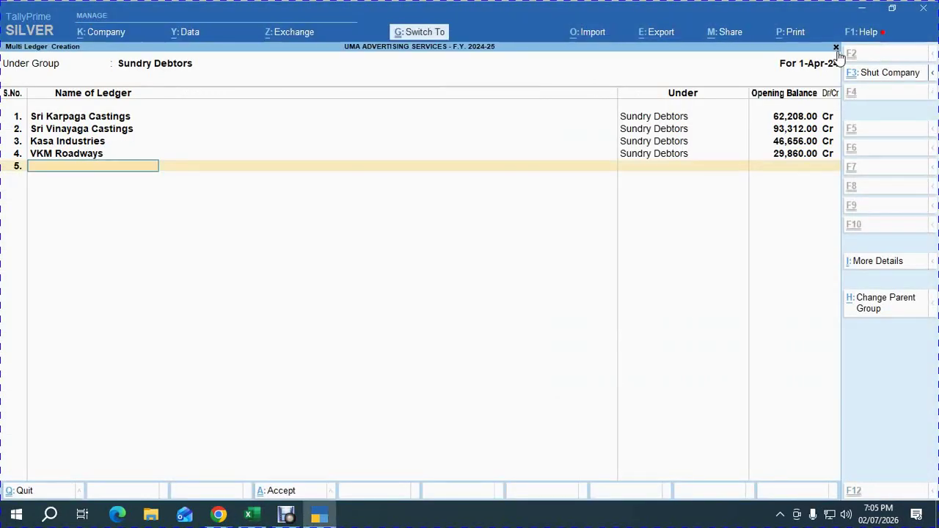
{"action": "key", "text": "ctrl+alt+v"}
{"action": "key", "text": "Return"}
Give Murugan Agencies an opening balance of 34,622 Cr.
{"action": "key", "text": "alt+Tab"}
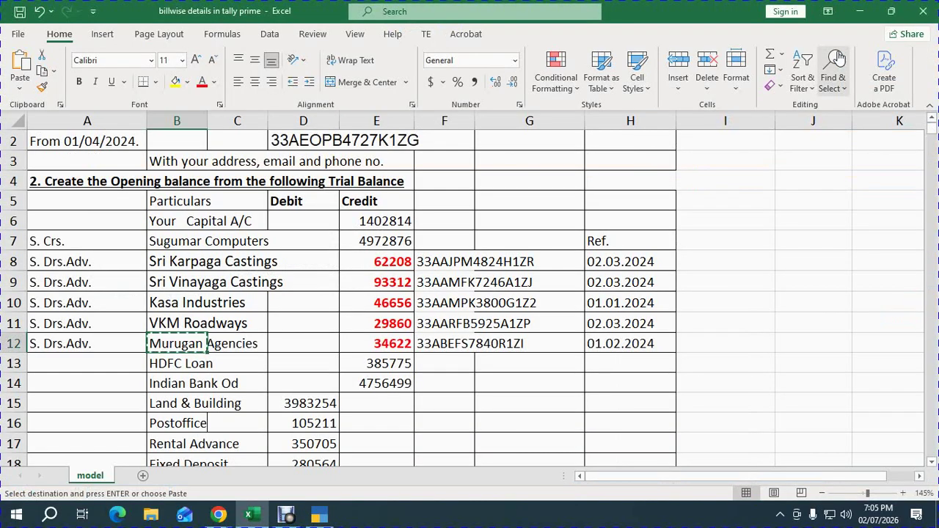
{"action": "key", "text": "alt+Tab"}
{"action": "type", "text": "34,6"}
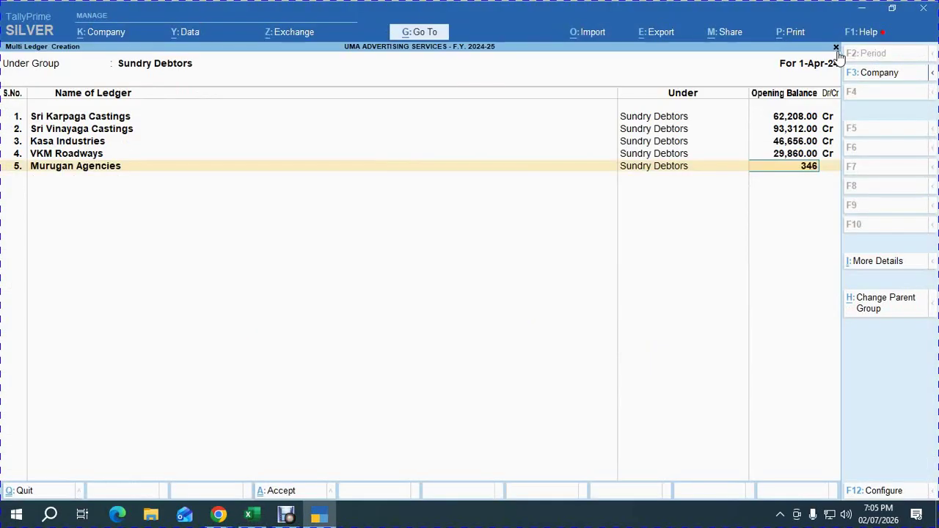
{"action": "type", "text": "22"}
{"action": "key", "text": "Return"}
{"action": "type", "text": "c"}
{"action": "key", "text": "Return"}
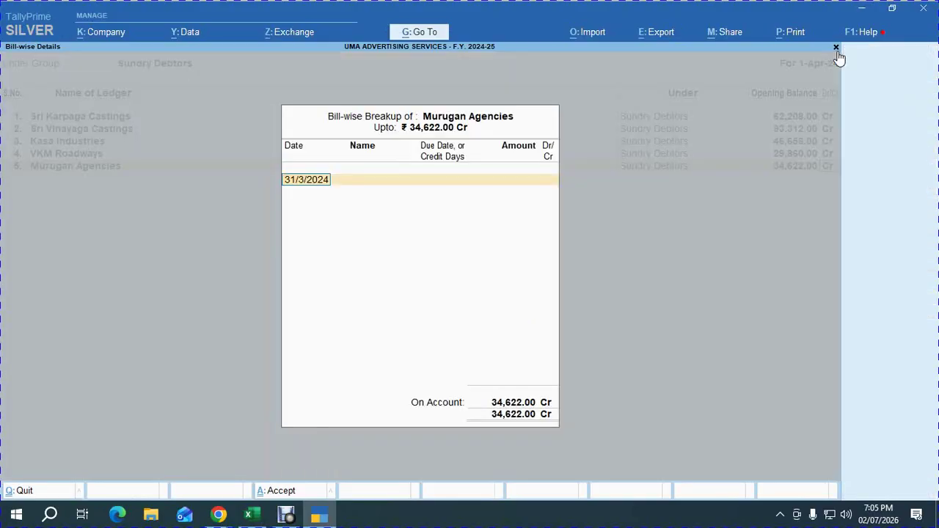
Record the full 34,622.00 Cr as advance bill ADV. 01.02.2024 dated 1/2/2024.
{"action": "key", "text": "alt+Tab"}
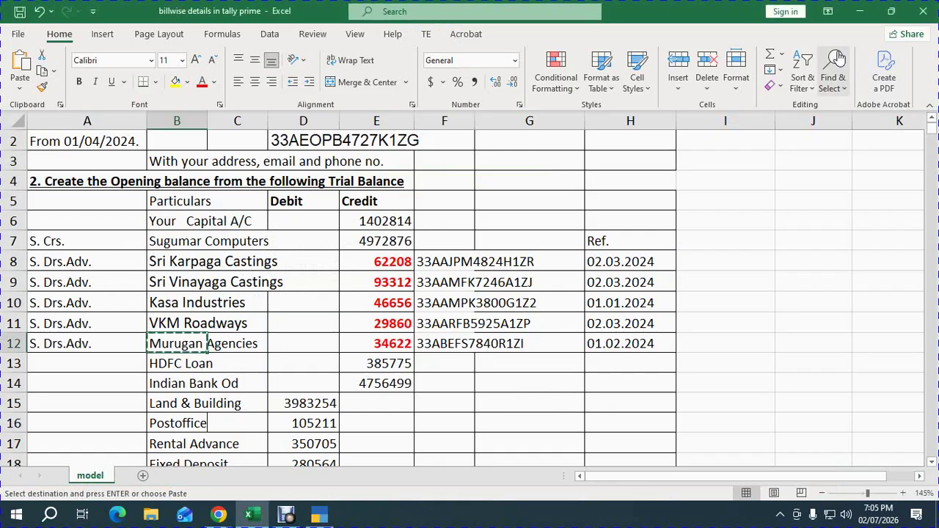
{"action": "key", "text": "alt+Tab"}
{"action": "type", "text": "01.02.2024"}
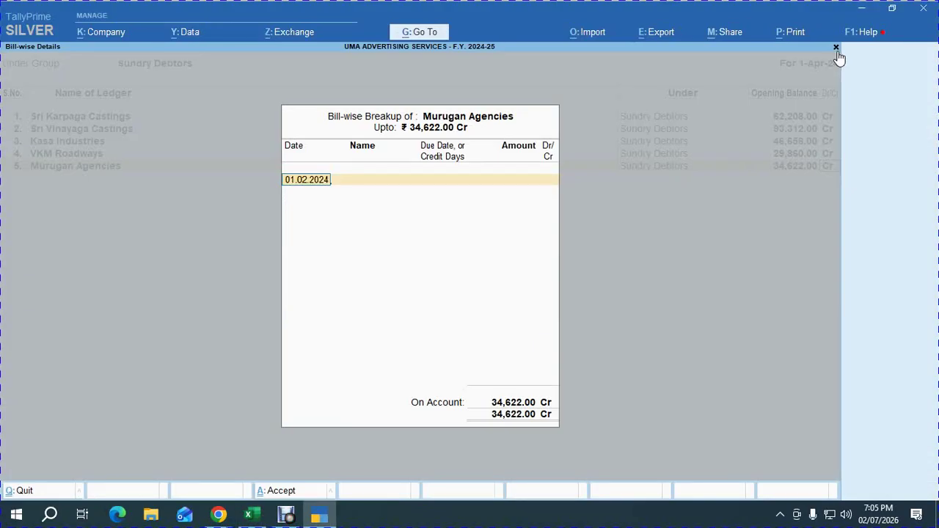
{"action": "key", "text": "Return"}
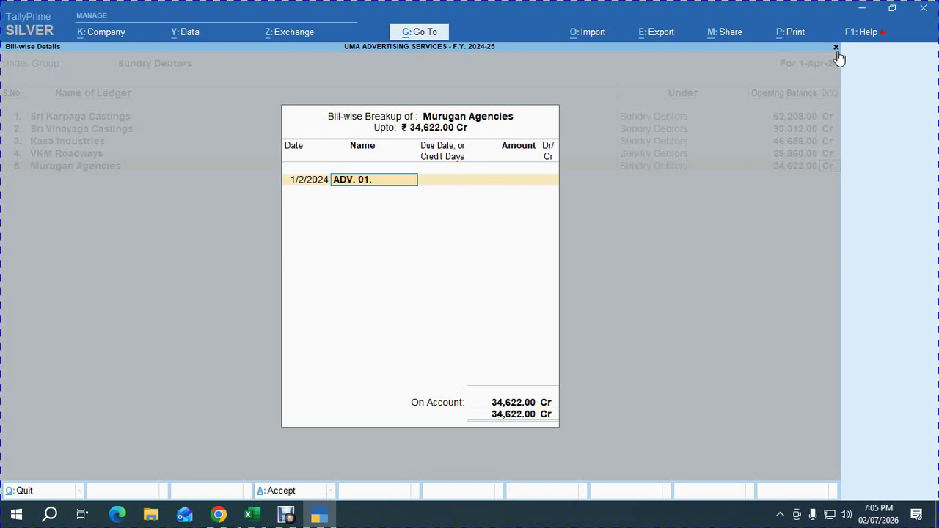
{"action": "key", "text": "Return"}
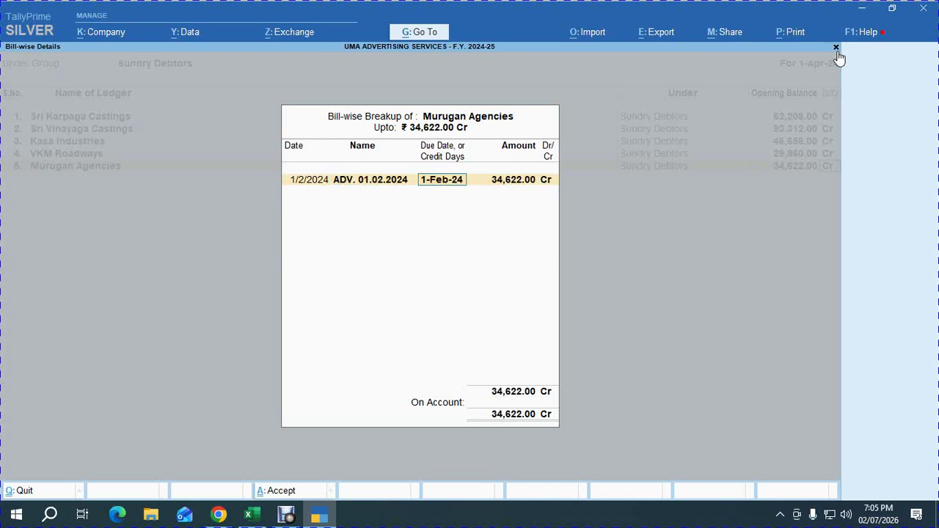
{"action": "key", "text": "BackSpace"}
{"action": "key", "text": "Return"}
{"action": "key", "text": "Return"}
{"action": "key", "text": "Return"}
{"action": "left_click", "coordinate": [837, 50]}
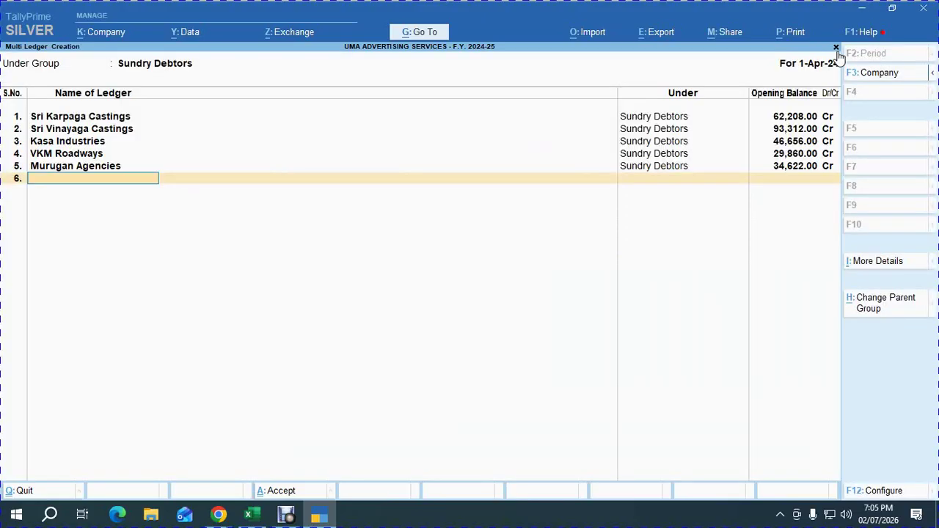
{"action": "key", "text": "alt+Tab"}
{"action": "key", "text": "Down"}
{"action": "key", "text": "Down"}
{"action": "key", "text": "Up"}
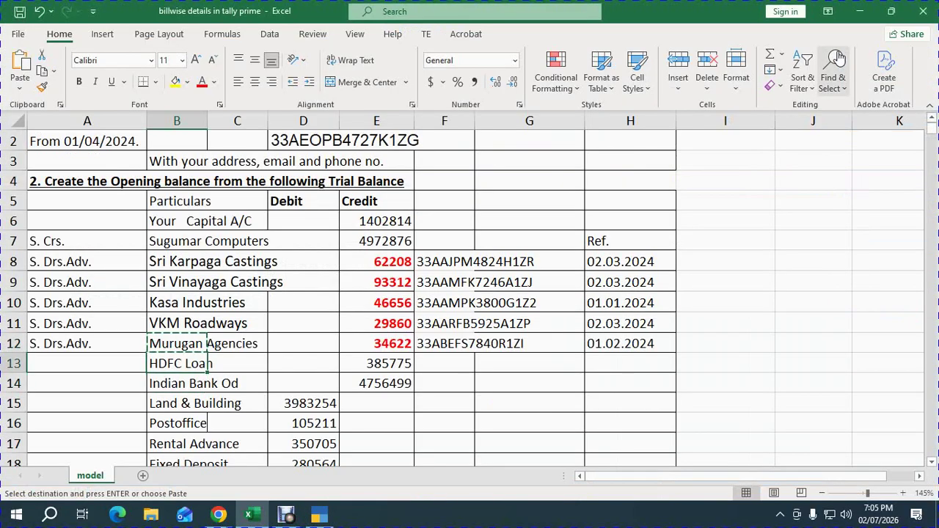
Scroll to the SUNDRY DEBTORS BREAKUP section and select Kanaga Agencies' amount 1024814 in D22.
{"action": "key", "text": "Right"}
{"action": "key", "text": "Right"}
{"action": "key", "text": "Down"}
{"action": "key", "text": "Down"}
{"action": "key", "text": "Down"}
{"action": "key", "text": "Down"}
{"action": "key", "text": "Down"}
{"action": "key", "text": "Down"}
{"action": "key", "text": "Down"}
{"action": "key", "text": "Down"}
{"action": "key", "text": "Down"}
{"action": "key", "text": "Down"}
{"action": "key", "text": "Down"}
{"action": "key", "text": "Down"}
{"action": "key", "text": "Down"}
{"action": "key", "text": "Down"}
{"action": "key", "text": "Down"}
{"action": "key", "text": "Down"}
{"action": "key", "text": "Down"}
{"action": "key", "text": "Down"}
{"action": "key", "text": "Down"}
{"action": "key", "text": "Down"}
{"action": "key", "text": "Down"}
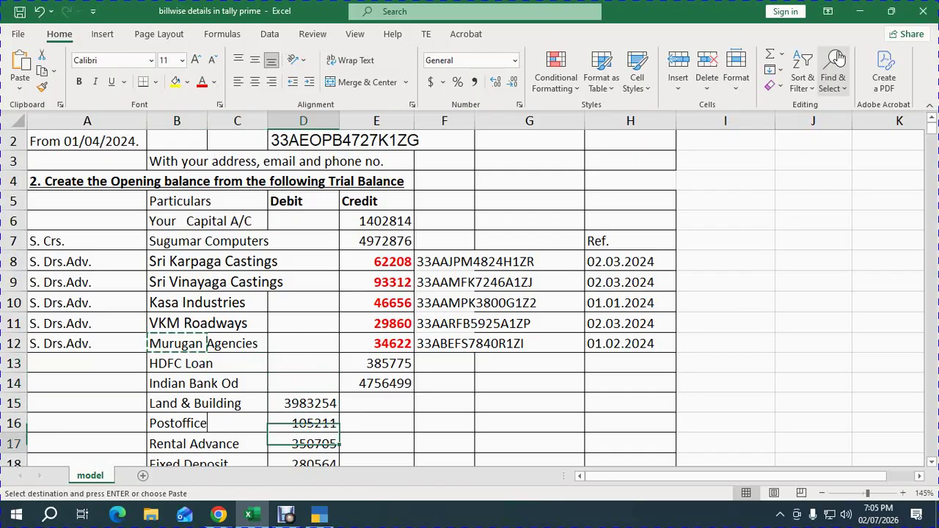
{"action": "key", "text": "Up"}
{"action": "key", "text": "Up"}
{"action": "key", "text": "Up"}
{"action": "key", "text": "Up"}
{"action": "key", "text": "Up"}
{"action": "key", "text": "Up"}
{"action": "key", "text": "Up"}
{"action": "key", "text": "Up"}
{"action": "key", "text": "Up"}
{"action": "key", "text": "Up"}
{"action": "key", "text": "Up"}
{"action": "key", "text": "Up"}
{"action": "key", "text": "Up"}
{"action": "key", "text": "Up"}
{"action": "key", "text": "Up"}
{"action": "key", "text": "Up"}
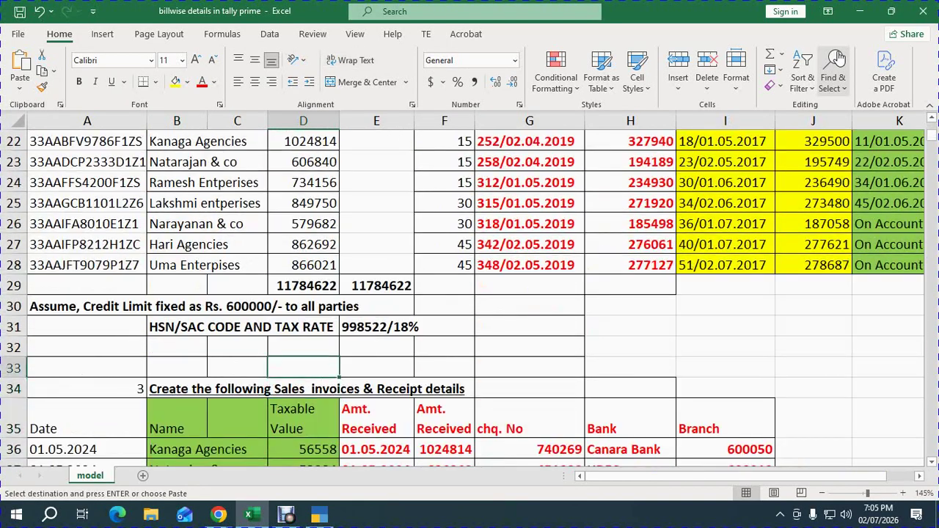
{"action": "key", "text": "Down"}
{"action": "key", "text": "Down"}
{"action": "key", "text": "Down"}
{"action": "key", "text": "Down"}
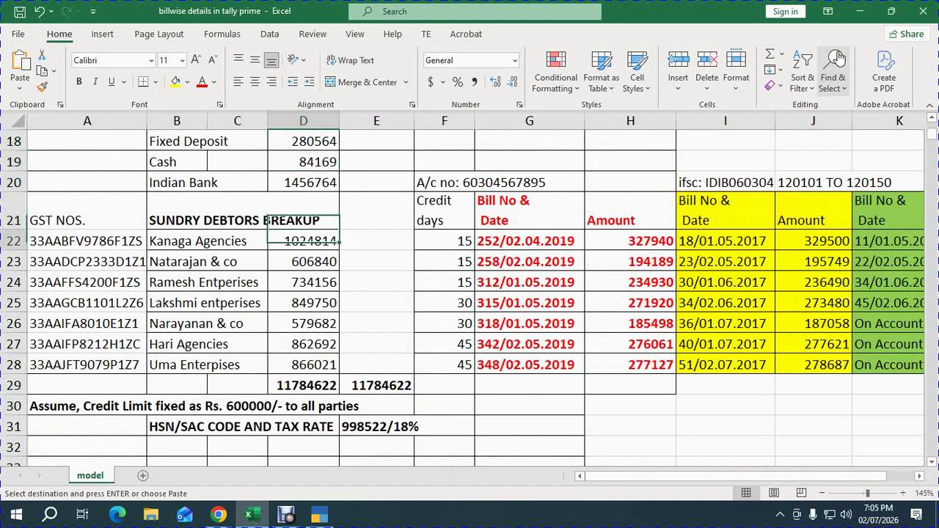
{"action": "key", "text": "Up"}
{"action": "key", "text": "Left"}
{"action": "key", "text": "Left"}
{"action": "key", "text": "Right"}
{"action": "key", "text": "Right"}
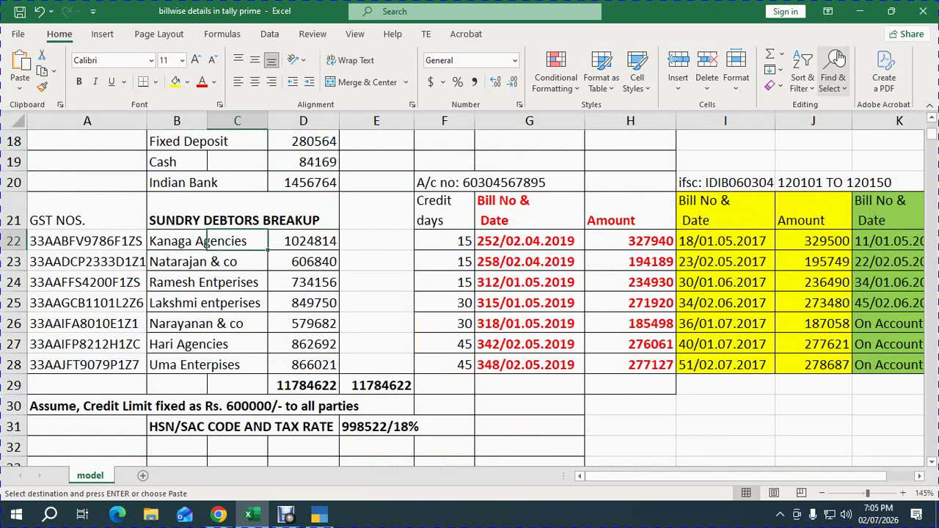
{"action": "key", "text": "Left"}
{"action": "key", "text": "Left"}
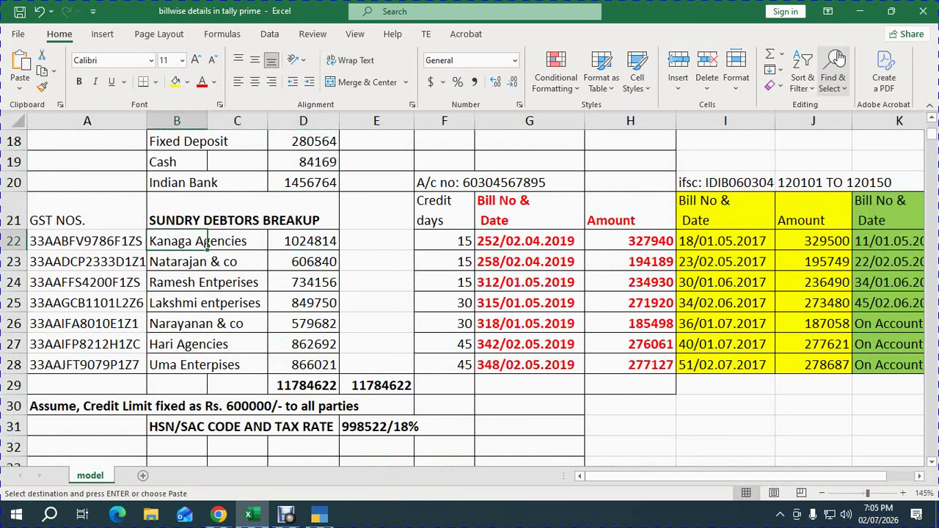
{"action": "key", "text": "Right"}
{"action": "key", "text": "Right"}
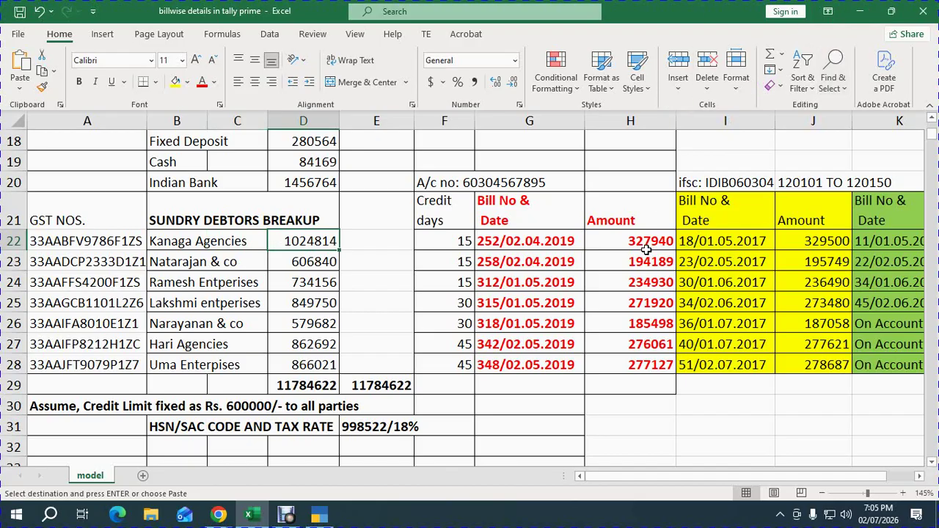
Review Kanaga Agencies' bills along row 22, then select its name in cell B22.
{"action": "left_click", "coordinate": [543, 245]}
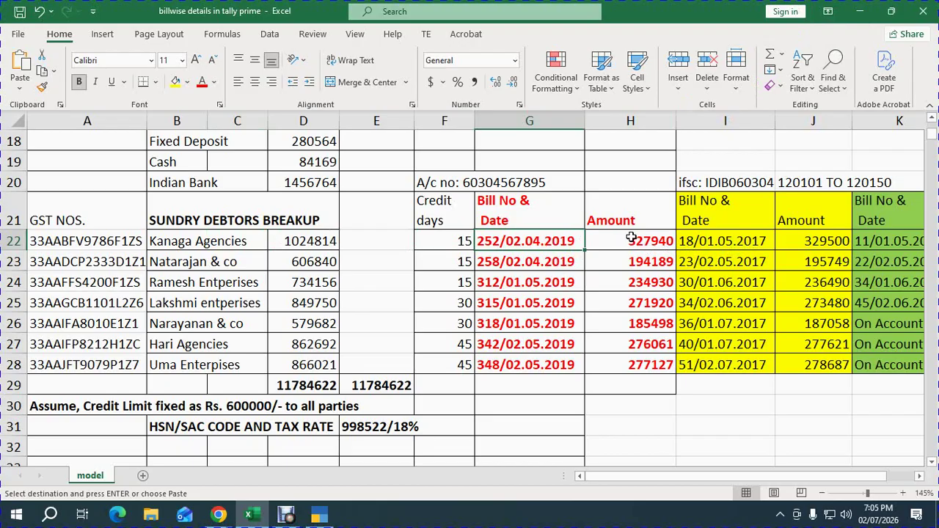
{"action": "left_click", "coordinate": [630, 241]}
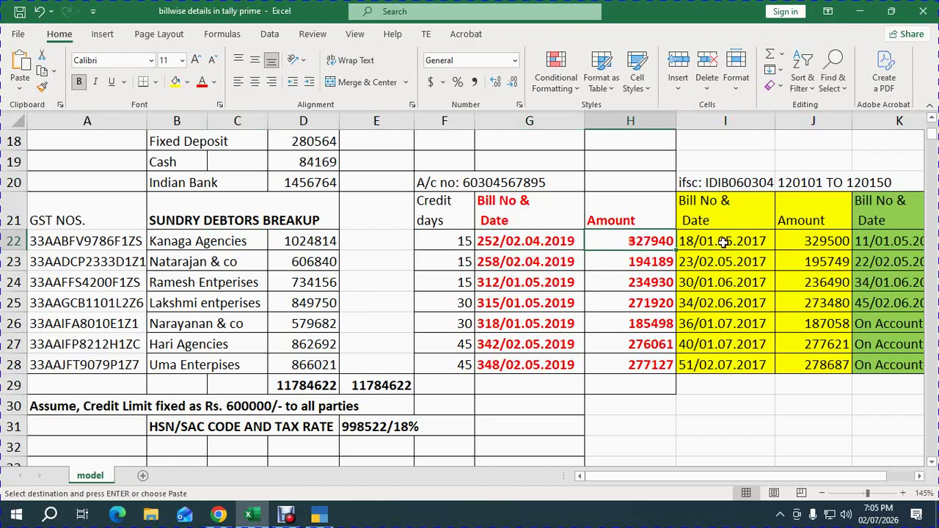
{"action": "left_click", "coordinate": [722, 242]}
{"action": "left_click", "coordinate": [818, 243]}
{"action": "left_click", "coordinate": [330, 248]}
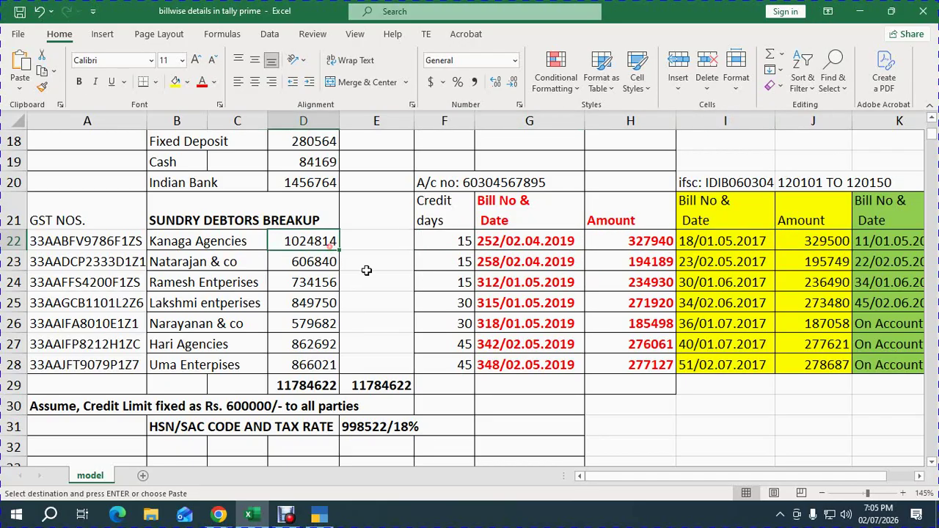
{"action": "left_click", "coordinate": [184, 241]}
Paste Kanaga Agencies as the sixth Sundry Debtors ledger name.
{"action": "key", "text": "ctrl+c"}
{"action": "key", "text": "alt+Tab"}
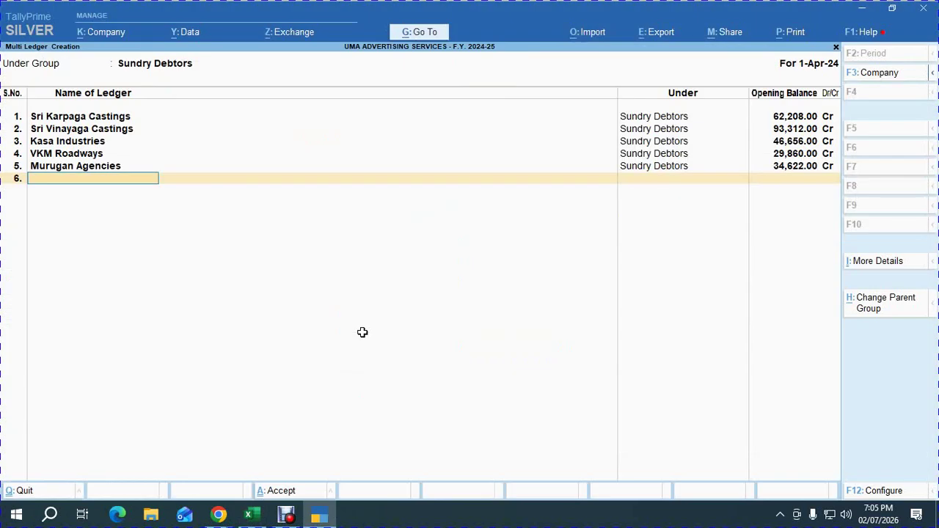
{"action": "key", "text": "ctrl+alt+v"}
{"action": "key", "text": "Return"}
Give Kanaga Agencies an opening balance of 10,24,814.00 Dr, copied from D22.
{"action": "key", "text": "alt+Tab"}
{"action": "key", "text": "Right"}
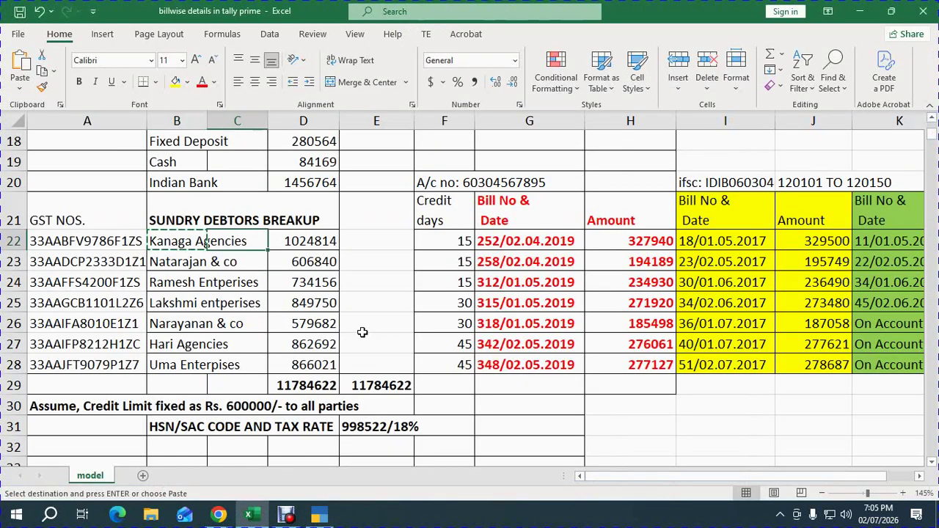
{"action": "key", "text": "ctrl+c"}
{"action": "key", "text": "alt+Tab"}
{"action": "key", "text": "ctrl+alt+v"}
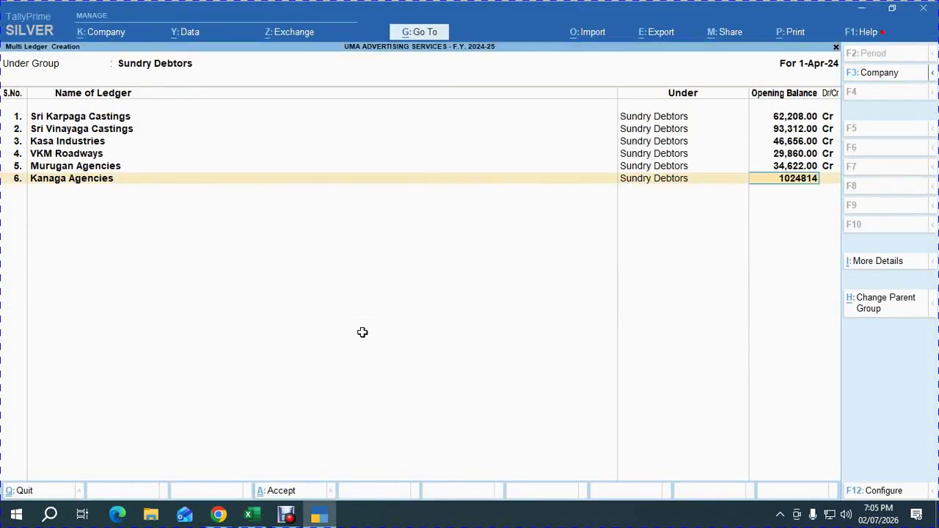
{"action": "key", "text": "Return"}
Open Kanaga Agencies' bill-wise breakup and locate the first bill amount in H22.
{"action": "key", "text": "alt+Tab"}
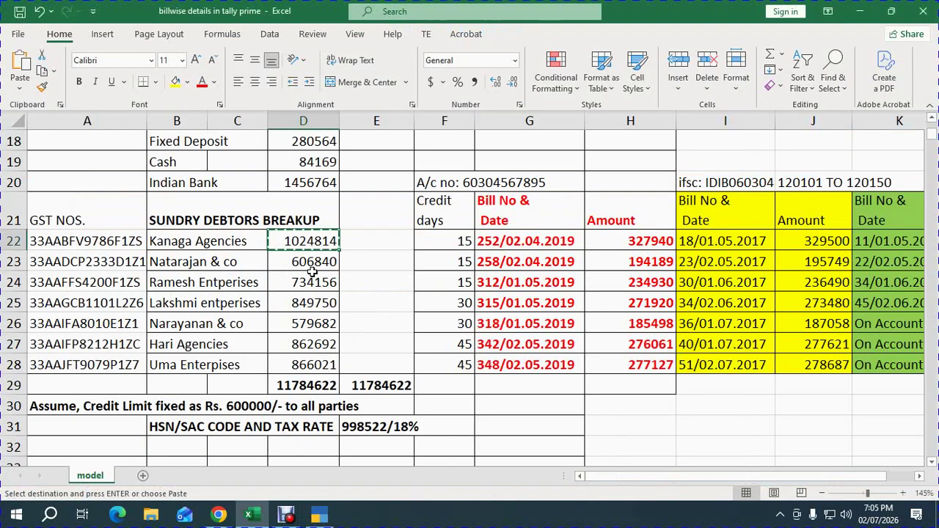
{"action": "scroll", "coordinate": [297, 292], "scroll_direction": "up", "scroll_amount": 2}
{"action": "scroll", "coordinate": [297, 292], "scroll_direction": "up", "scroll_amount": 4}
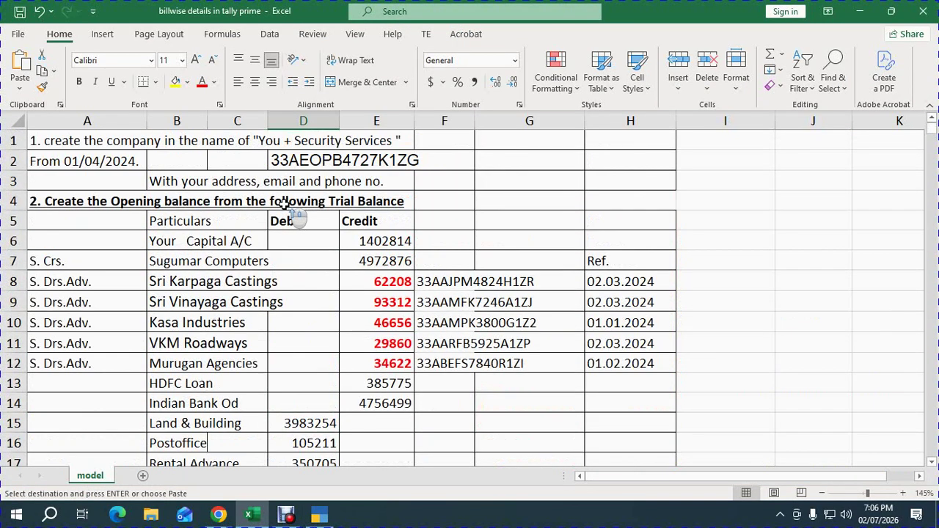
{"action": "scroll", "coordinate": [300, 300], "scroll_direction": "down", "scroll_amount": 5}
{"action": "key", "text": "alt+Tab"}
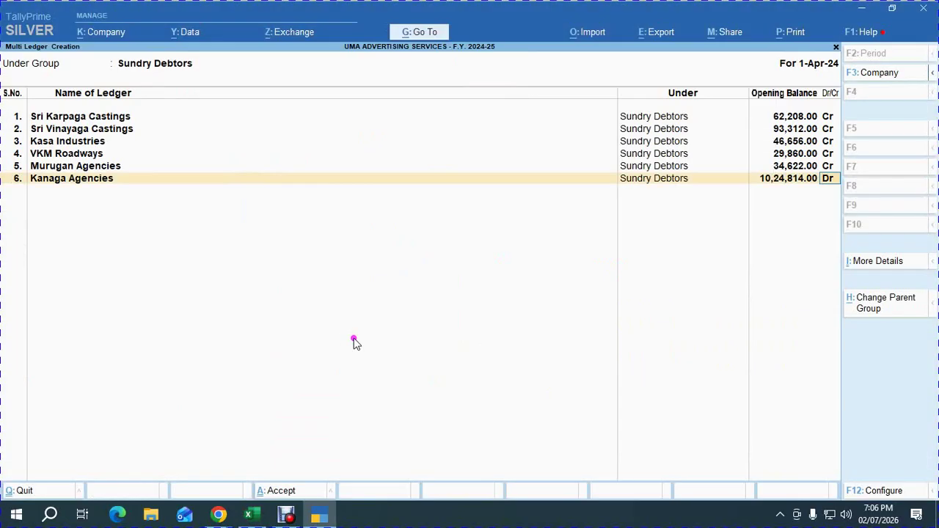
{"action": "key", "text": "Return"}
{"action": "key", "text": "alt+Tab"}
{"action": "key", "text": "Right"}
{"action": "key", "text": "Right"}
{"action": "key", "text": "Right"}
{"action": "key", "text": "Right"}
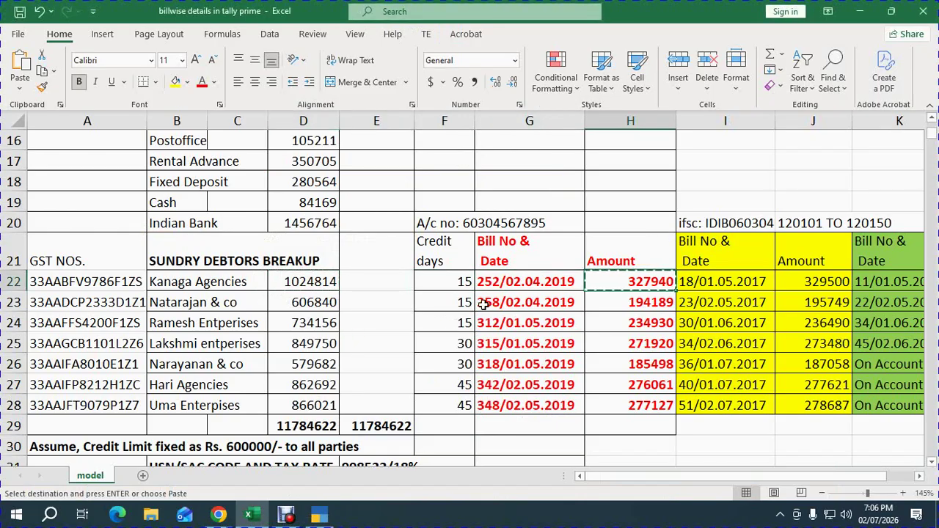
{"action": "key", "text": "alt+Tab"}
Add bill 252 dated 2/4/2019, 15 days credit, for 3,27,940.00 Dr.
{"action": "type", "text": "2.4"}
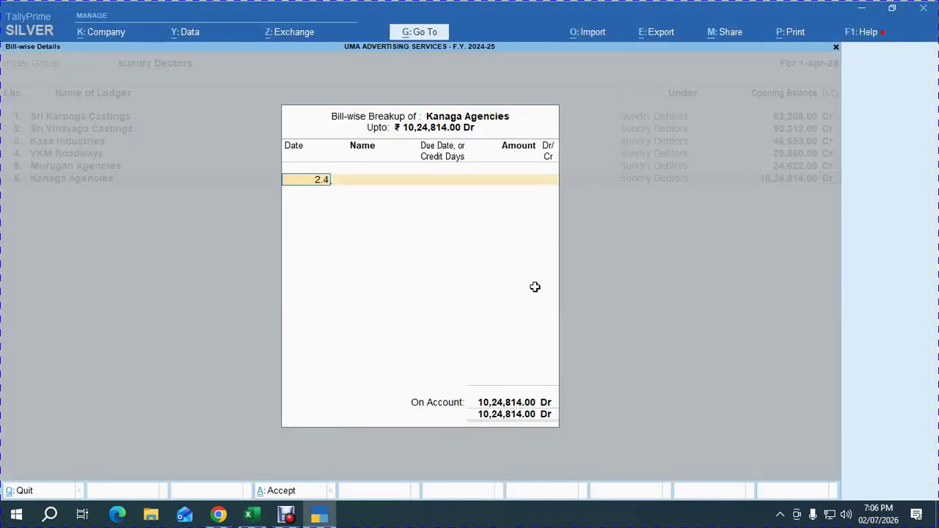
{"action": "type", "text": ".19"}
{"action": "key", "text": "Return"}
{"action": "type", "text": "252"}
{"action": "key", "text": "Return"}
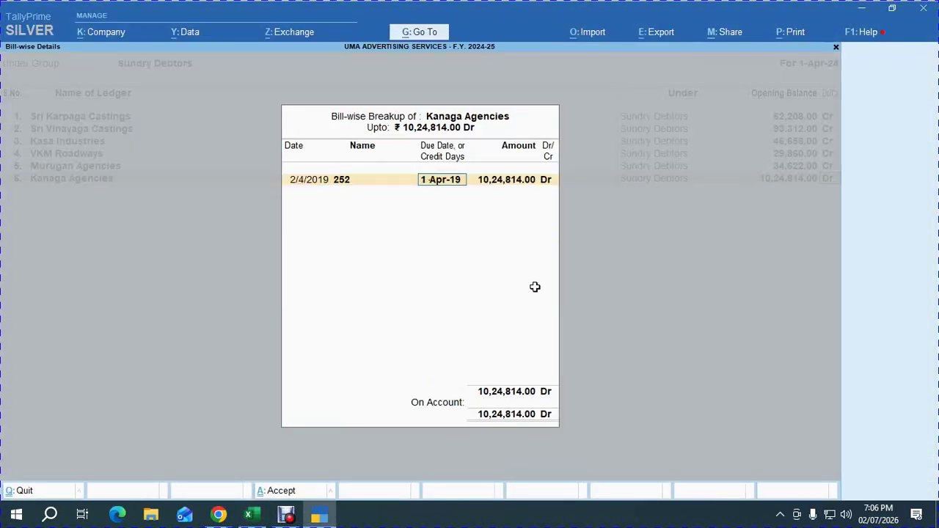
{"action": "type", "text": "15"}
{"action": "key", "text": "Return"}
{"action": "type", "text": "327940"}
{"action": "key", "text": "Return"}
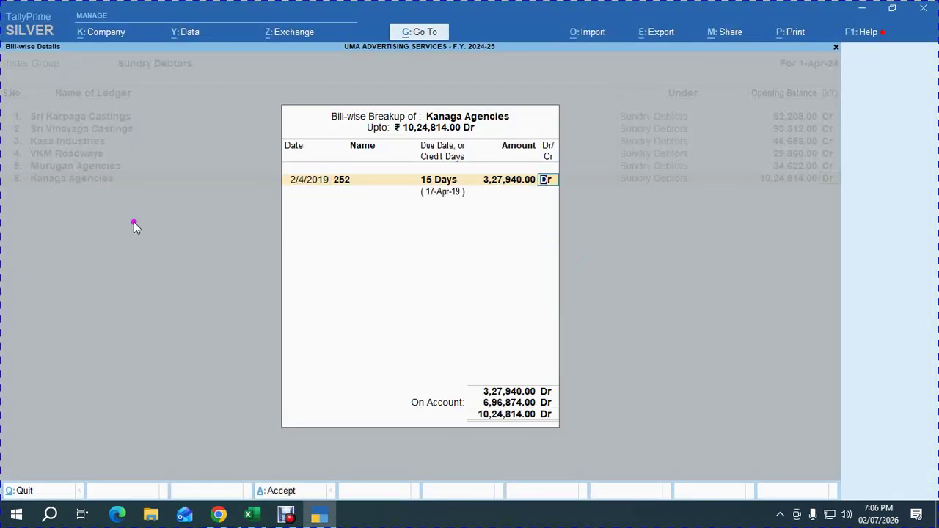
{"action": "key", "text": "Return"}
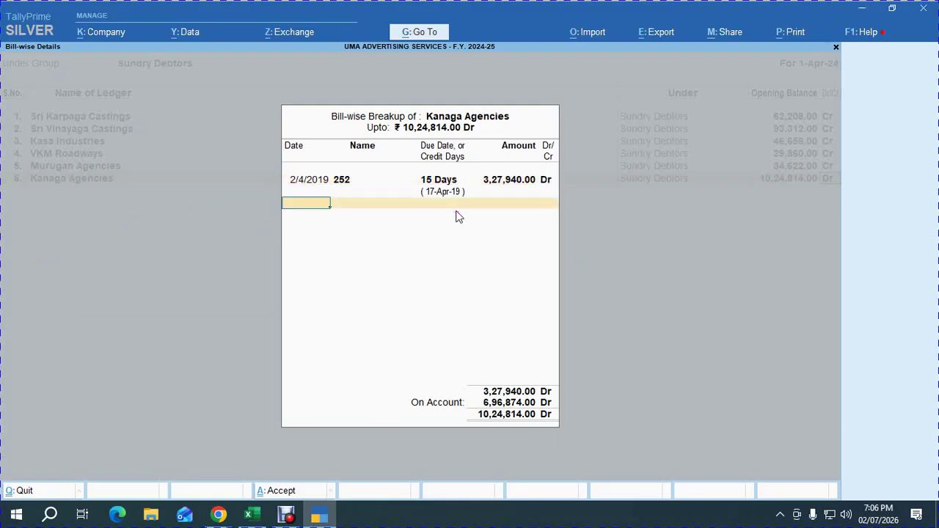
Add bill 18 dated 1/5/2017, 15 days credit, for 3,29,500.00 Dr.
{"action": "key", "text": "alt+Tab"}
{"action": "key", "text": "Right"}
{"action": "key", "text": "Right"}
{"action": "key", "text": "ctrl+c"}
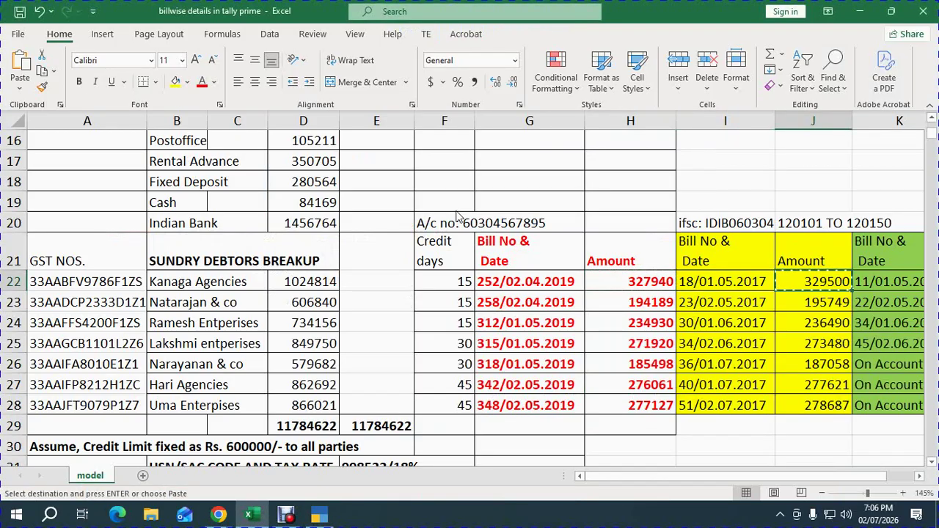
{"action": "key", "text": "alt+Tab"}
{"action": "type", "text": "1"}
{"action": "type", "text": ".05.2017"}
{"action": "key", "text": "Return"}
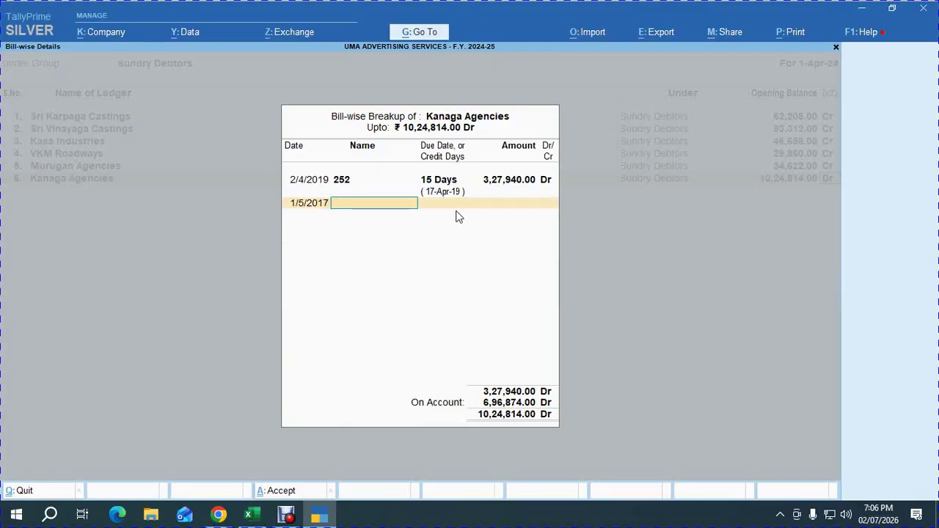
{"action": "key", "text": "alt+Tab"}
{"action": "key", "text": "alt+Tab"}
{"action": "type", "text": "18"}
{"action": "key", "text": "Return"}
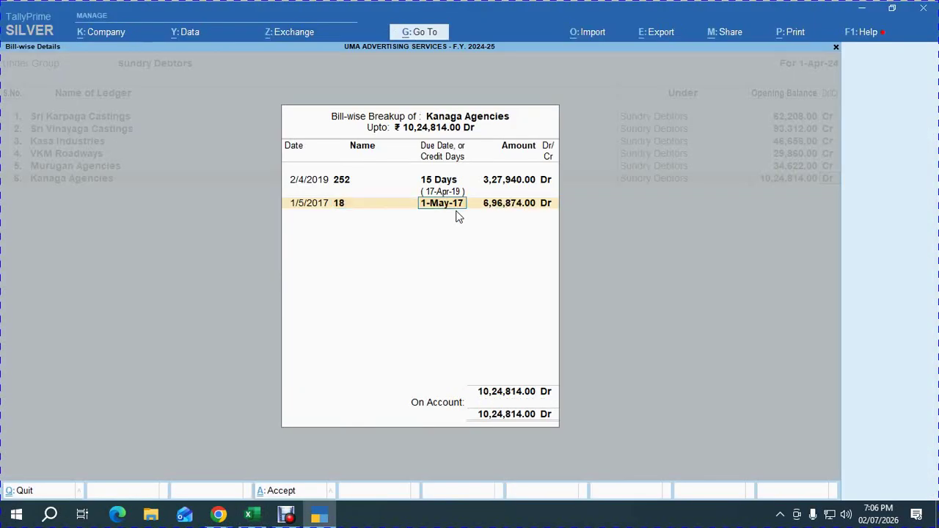
{"action": "type", "text": "15"}
{"action": "key", "text": "Return"}
{"action": "key", "text": "ctrl+alt+v"}
{"action": "key", "text": "Return"}
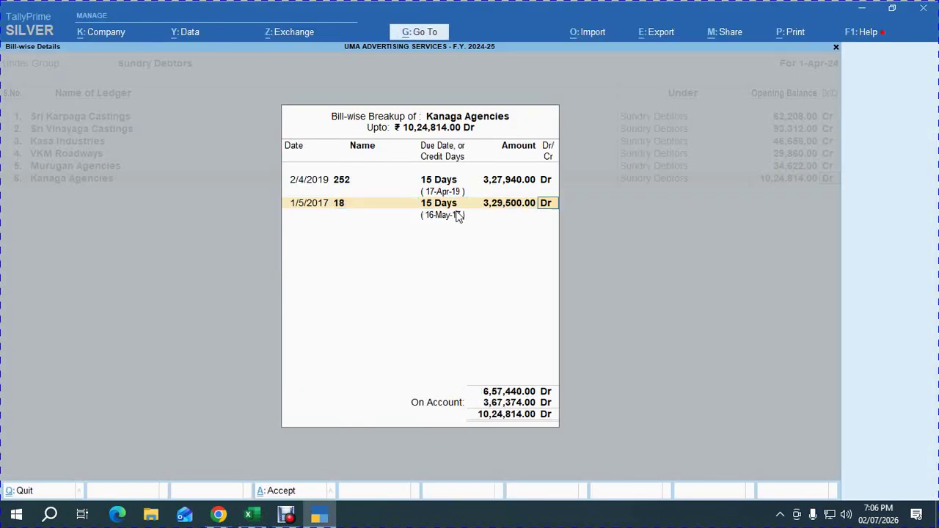
{"action": "key", "text": "Return"}
Add bill 11 dated 1/5/2018, 15 days credit, for 3,67,374.00 Dr.
{"action": "key", "text": "alt+Tab"}
{"action": "key", "text": "Right"}
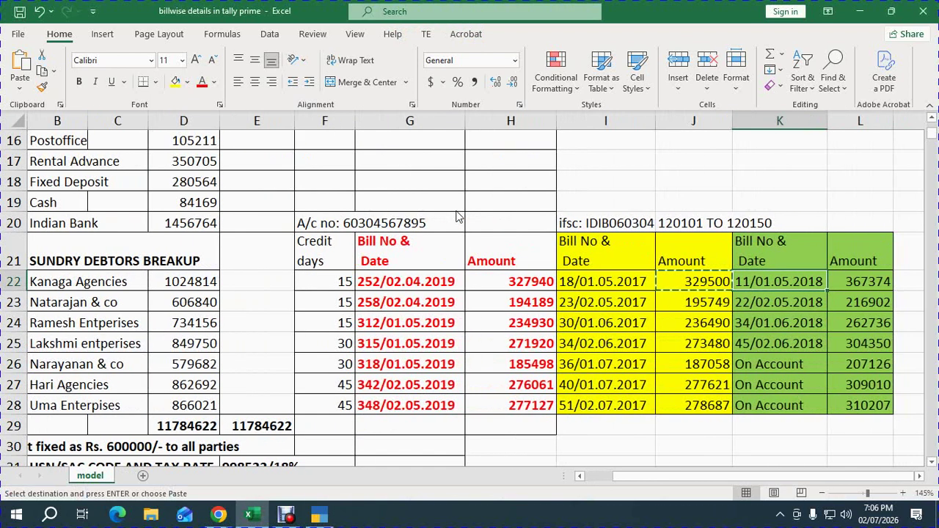
{"action": "key", "text": "Right"}
{"action": "key", "text": "ctrl+c"}
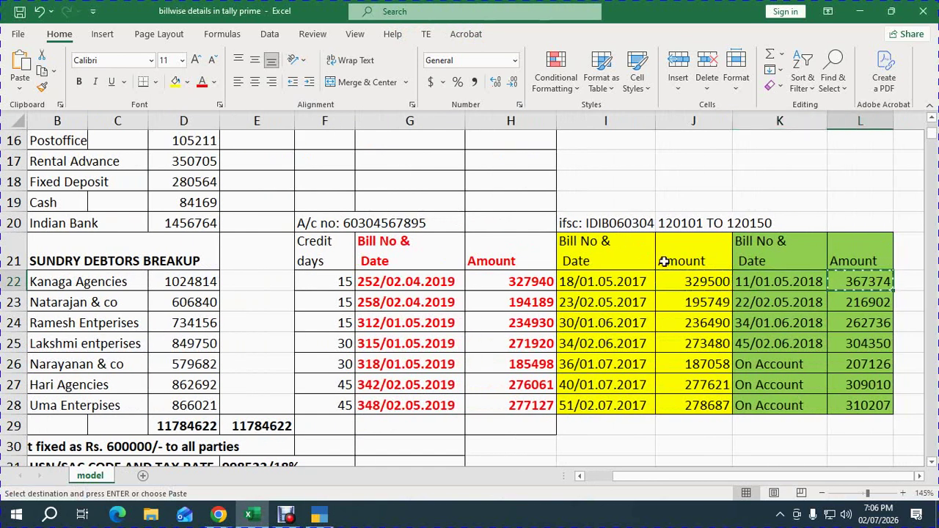
{"action": "key", "text": "alt+Tab"}
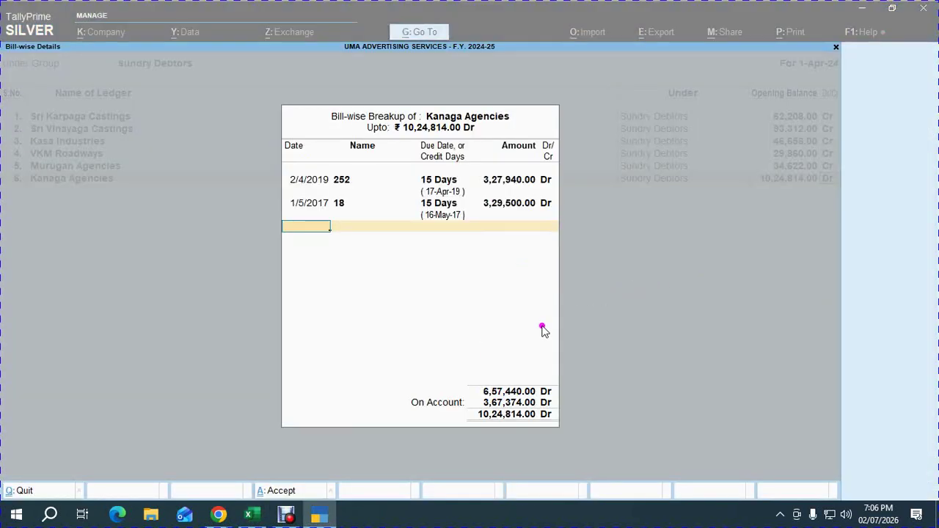
{"action": "key", "text": "alt+Tab"}
{"action": "key", "text": "alt+Tab"}
{"action": "left_click", "coordinate": [769, 292]}
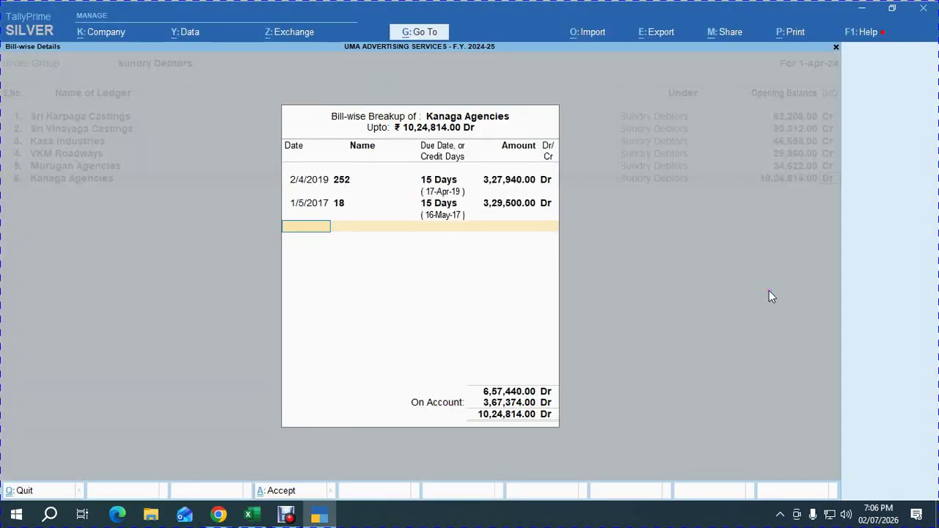
{"action": "type", "text": "1.5.2023"}
{"action": "key", "text": "Return"}
{"action": "type", "text": "1/5/2023"}
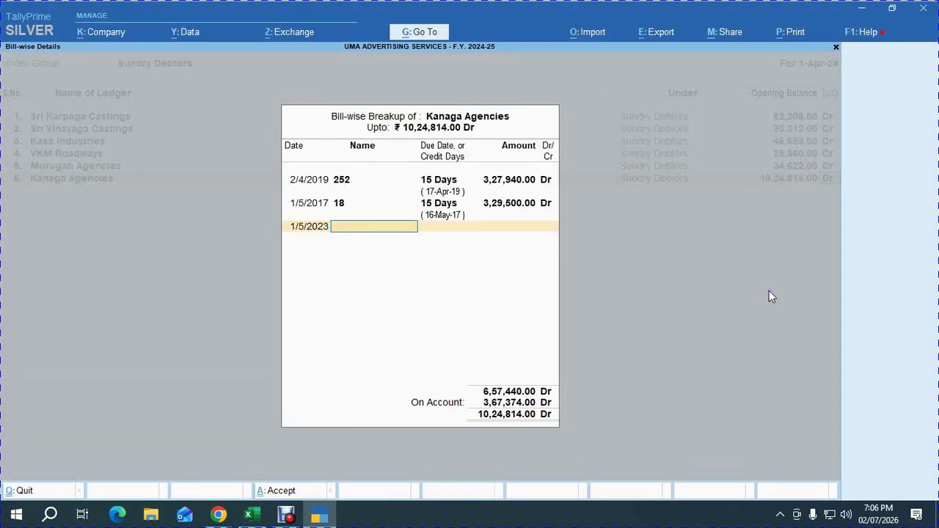
{"action": "key", "text": "BackSpace"}
{"action": "type", "text": "1.5."}
{"action": "type", "text": "18"}
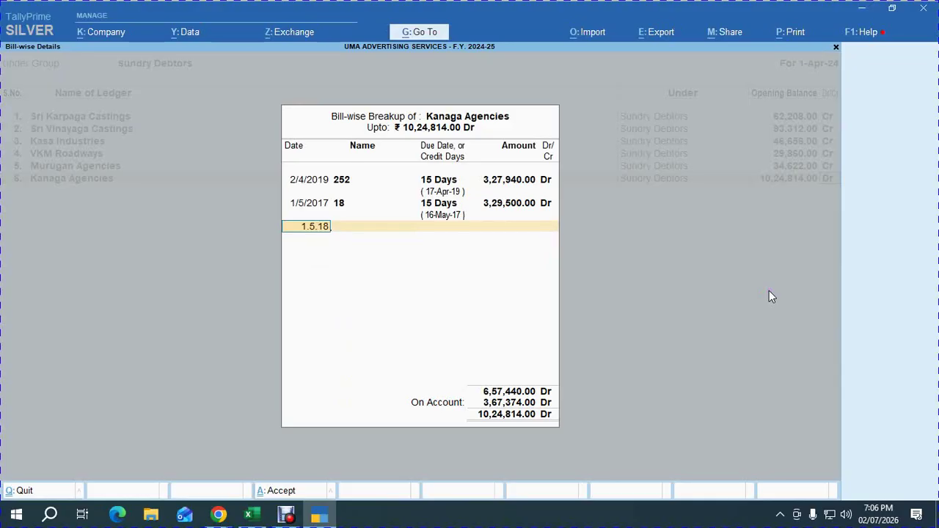
{"action": "key", "text": "Return"}
{"action": "type", "text": "11"}
{"action": "key", "text": "Return"}
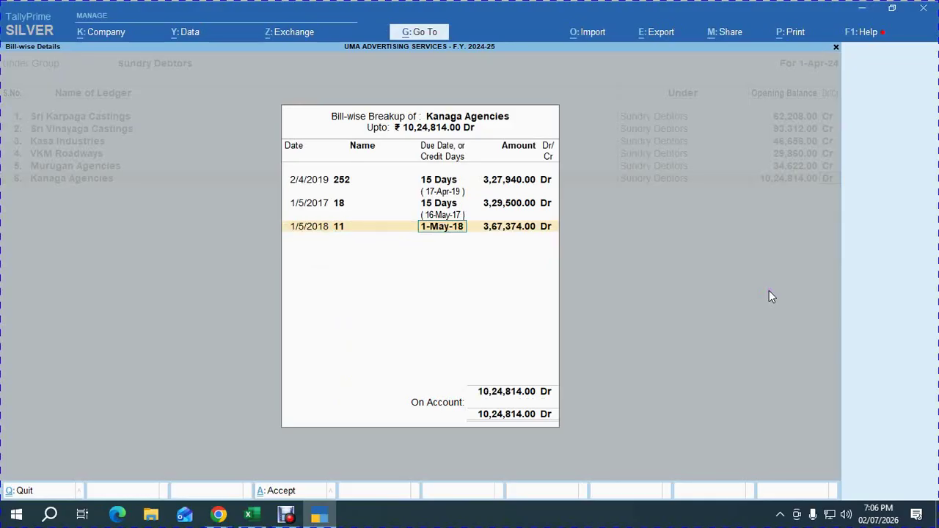
{"action": "type", "text": "15"}
{"action": "key", "text": "Return"}
{"action": "key", "text": "Return"}
{"action": "key", "text": "Return"}
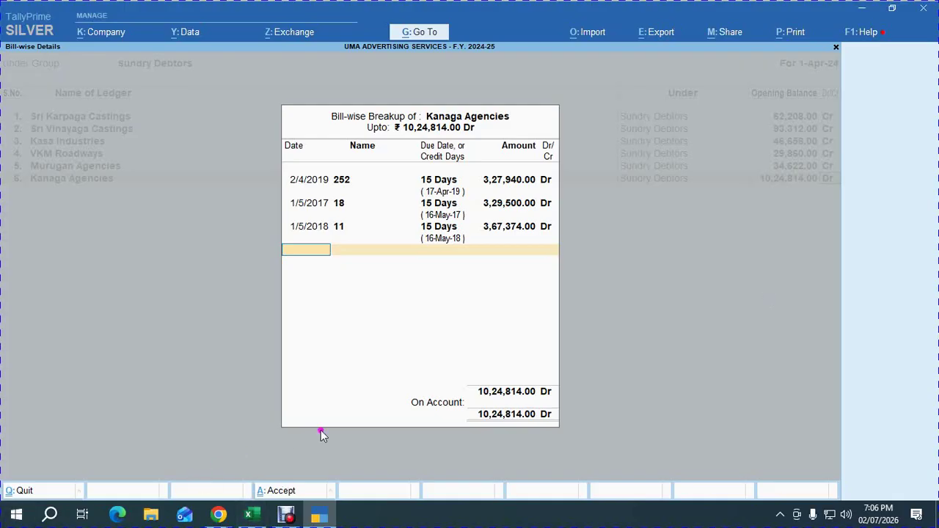
Keep Kanaga's bills and paste Narayanan & co as the seventh debtor ledger.
{"action": "key", "text": "Return"}
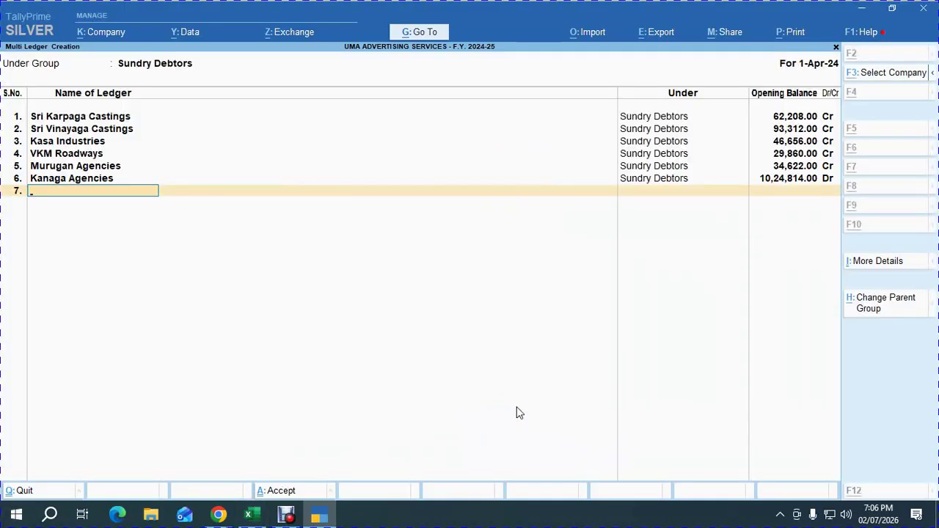
{"action": "key", "text": "alt+Tab"}
{"action": "key", "text": "shift+Down"}
{"action": "key", "text": "ctrl+c"}
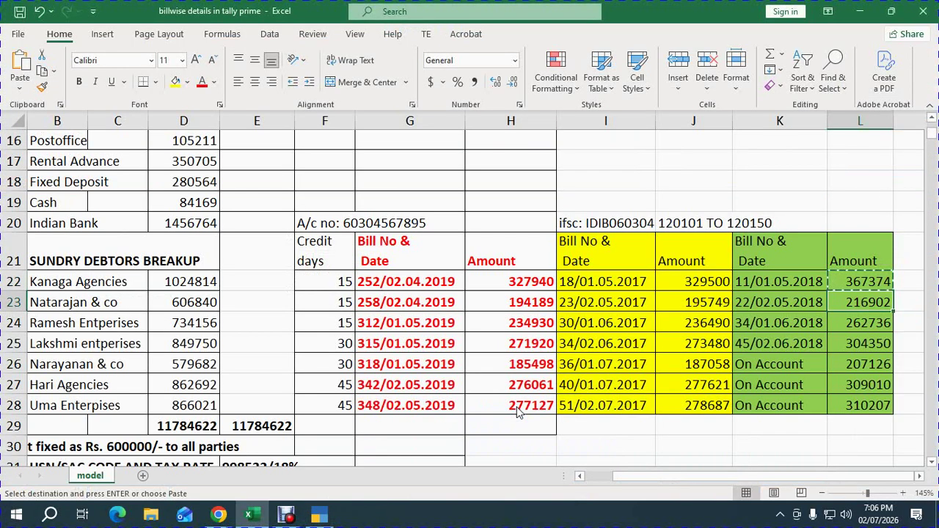
{"action": "key", "text": "Down"}
{"action": "key", "text": "Down"}
{"action": "key", "text": "Down"}
{"action": "key", "text": "Left"}
{"action": "key", "text": "Left"}
{"action": "key", "text": "Left"}
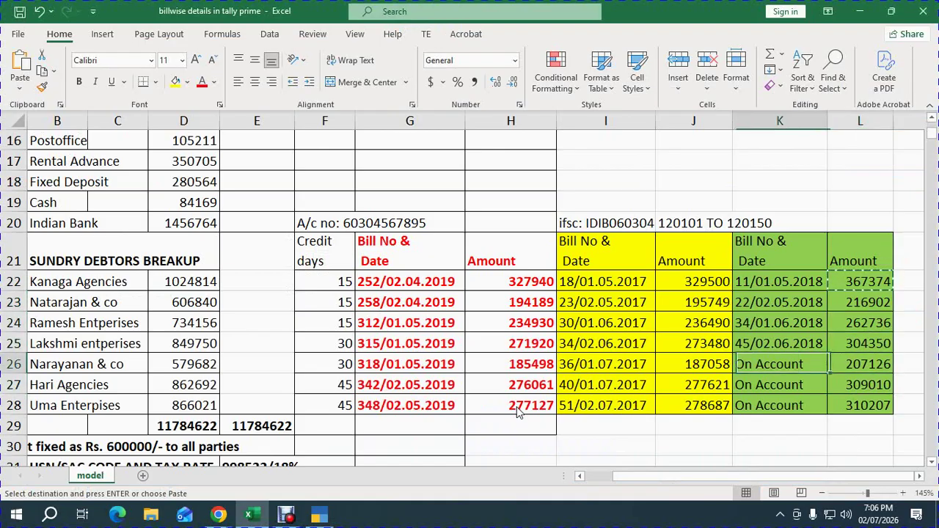
{"action": "key", "text": "Left"}
{"action": "key", "text": "Left"}
{"action": "key", "text": "Left"}
{"action": "key", "text": "Left"}
{"action": "key", "text": "Left"}
{"action": "key", "text": "Left"}
{"action": "key", "text": "Left"}
{"action": "key", "text": "Left"}
{"action": "key", "text": "Right"}
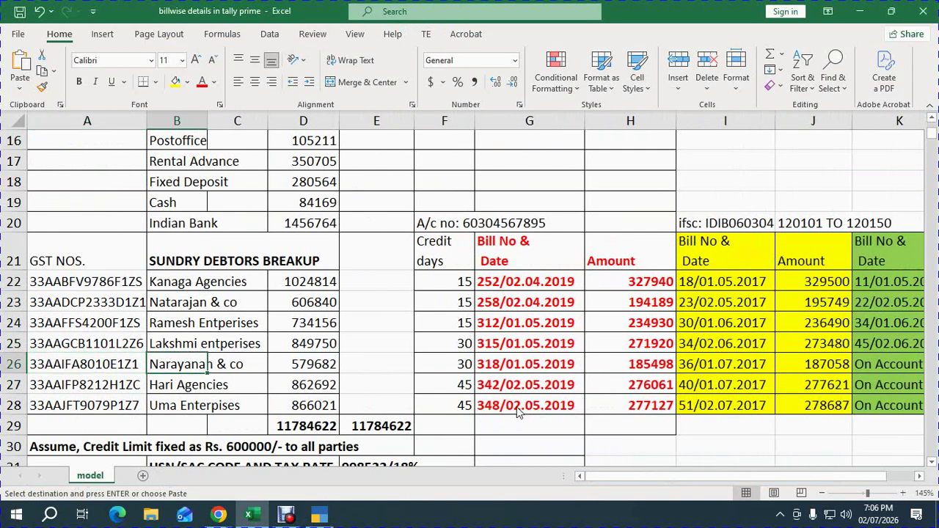
{"action": "key", "text": "ctrl+c"}
{"action": "key", "text": "alt+Tab"}
{"action": "key", "text": "ctrl+alt+v"}
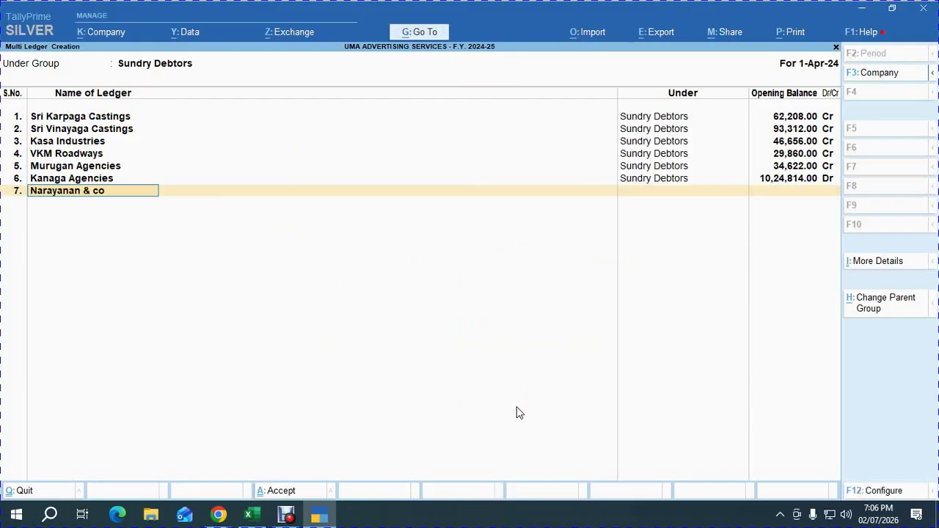
{"action": "key", "text": "Return"}
Give Narayanan & co an opening balance of 5,79,682.00 Dr.
{"action": "key", "text": "alt+Tab"}
{"action": "key", "text": "Right"}
{"action": "key", "text": "Right"}
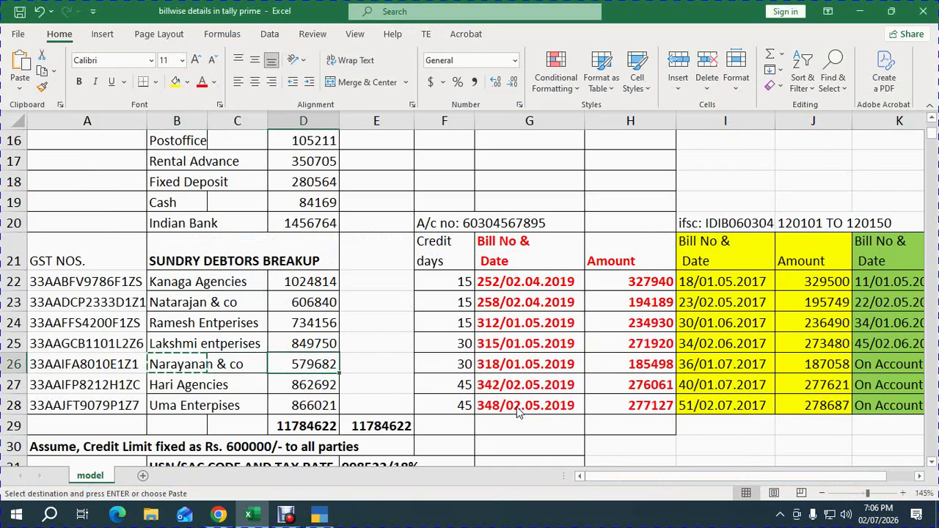
{"action": "key", "text": "ctrl+c"}
{"action": "key", "text": "alt+Tab"}
{"action": "key", "text": "ctrl+alt+v"}
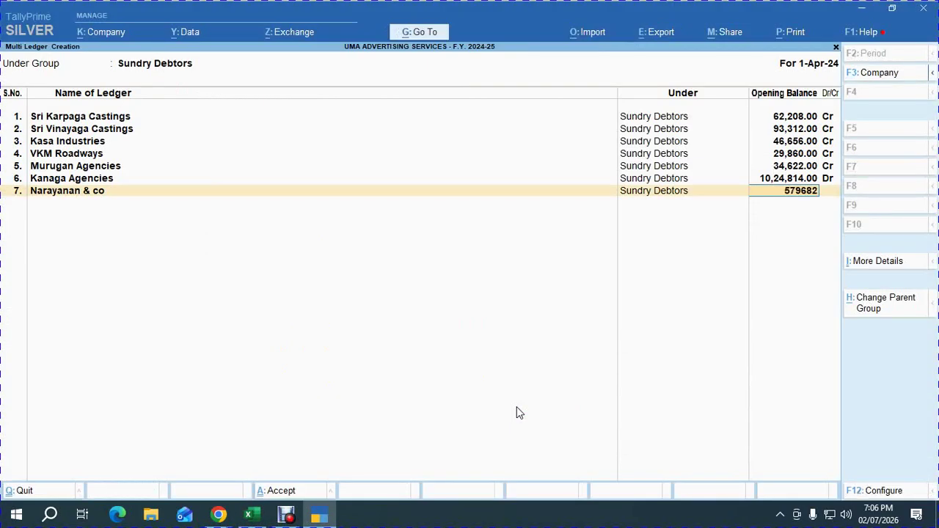
{"action": "key", "text": "Return"}
Copy Narayanan & co's first bill amount 185498 from row 26.
{"action": "key", "text": "alt+Tab"}
{"action": "key", "text": "Right"}
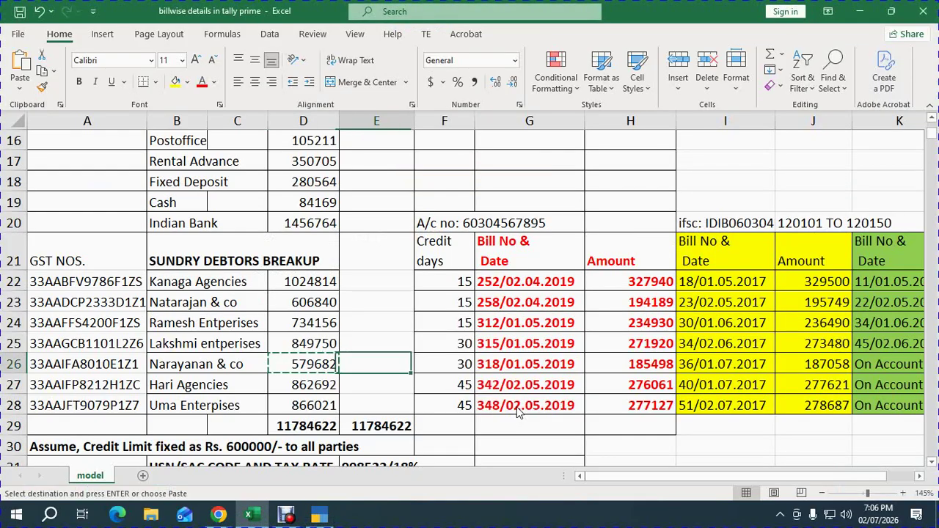
{"action": "key", "text": "Right"}
{"action": "key", "text": "Right"}
{"action": "key", "text": "Right"}
{"action": "key", "text": "ctrl+c"}
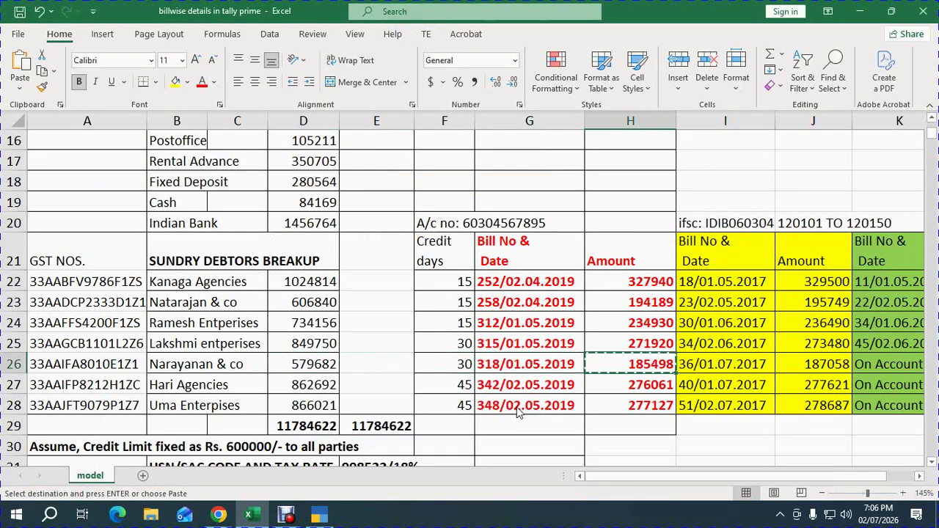
{"action": "key", "text": "alt+Tab"}
Add bill 318 dated 1/5/2019, 15 days credit, for 1,85,498.00.
{"action": "type", "text": "1.5.19"}
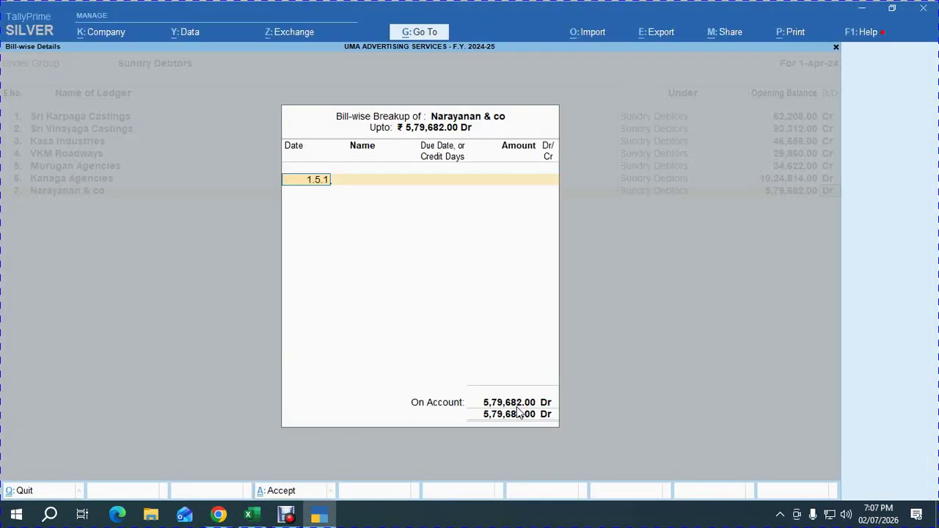
{"action": "key", "text": "Return"}
{"action": "type", "text": "318"}
{"action": "key", "text": "Return"}
{"action": "type", "text": "15"}
{"action": "key", "text": "Return"}
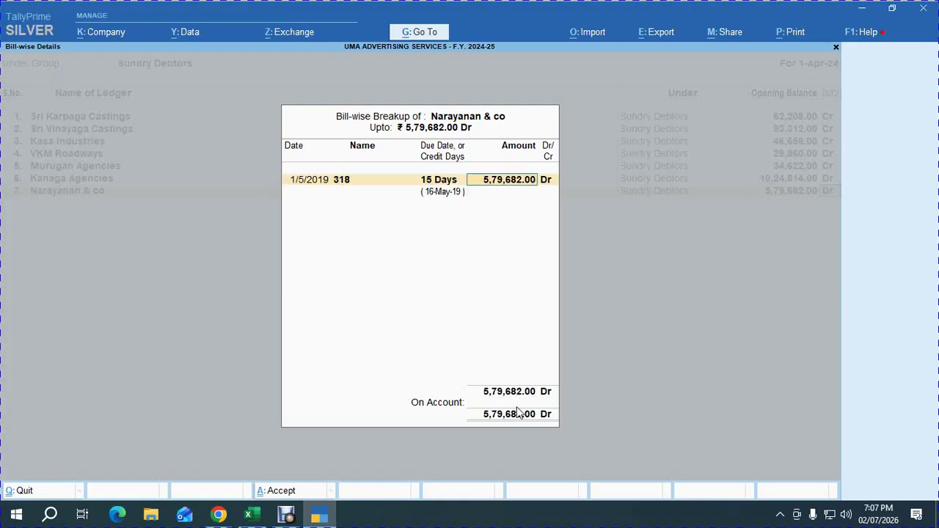
{"action": "key", "text": "ctrl+v"}
{"action": "key", "text": "Return"}
{"action": "key", "text": "Return"}
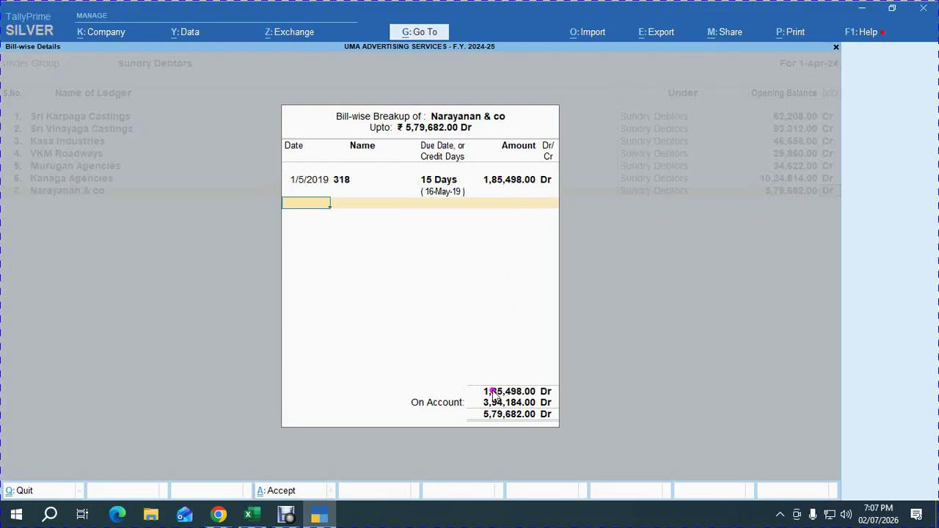
Add bill 36 dated 1/7/2017, 15 days credit, for 1,87,058.00 Dr.
{"action": "key", "text": "alt+Tab"}
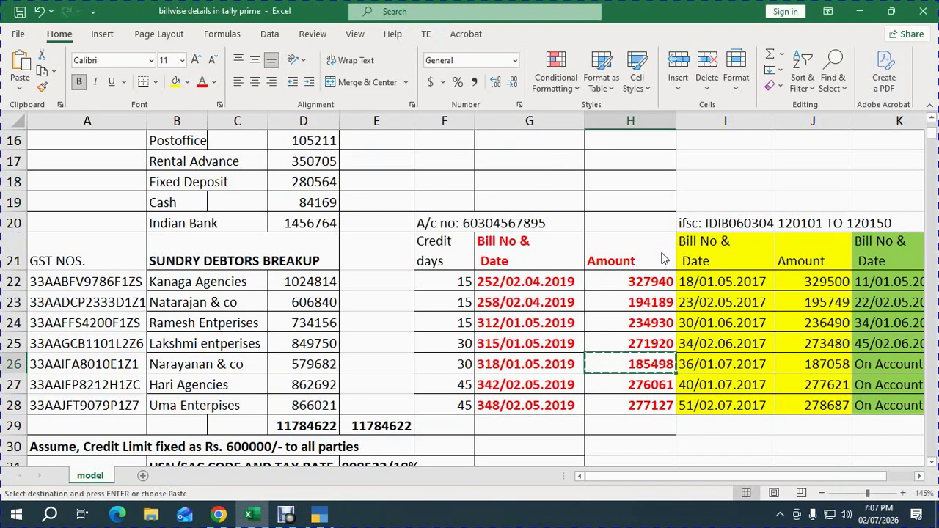
{"action": "key", "text": "Right"}
{"action": "key", "text": "Right"}
{"action": "key", "text": "ctrl+c"}
{"action": "key", "text": "alt+Tab"}
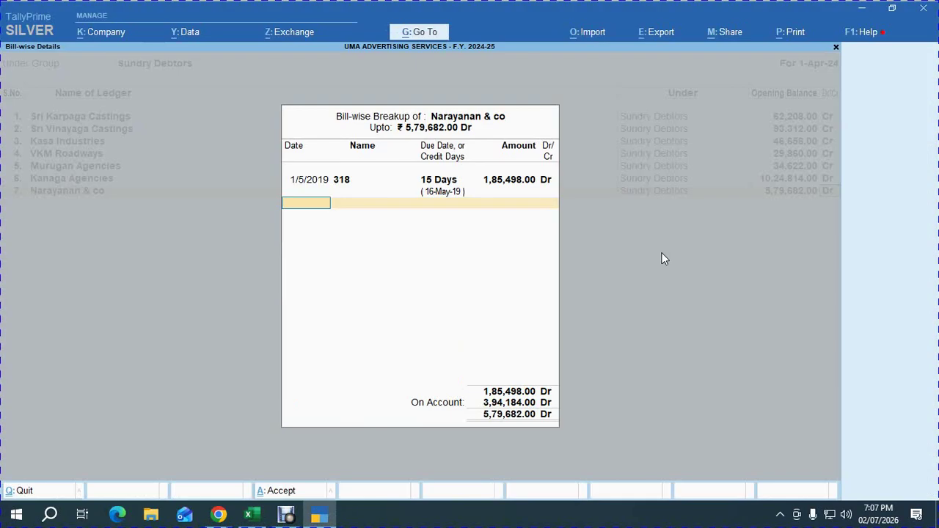
{"action": "type", "text": "1.07.2017"}
{"action": "key", "text": "Return"}
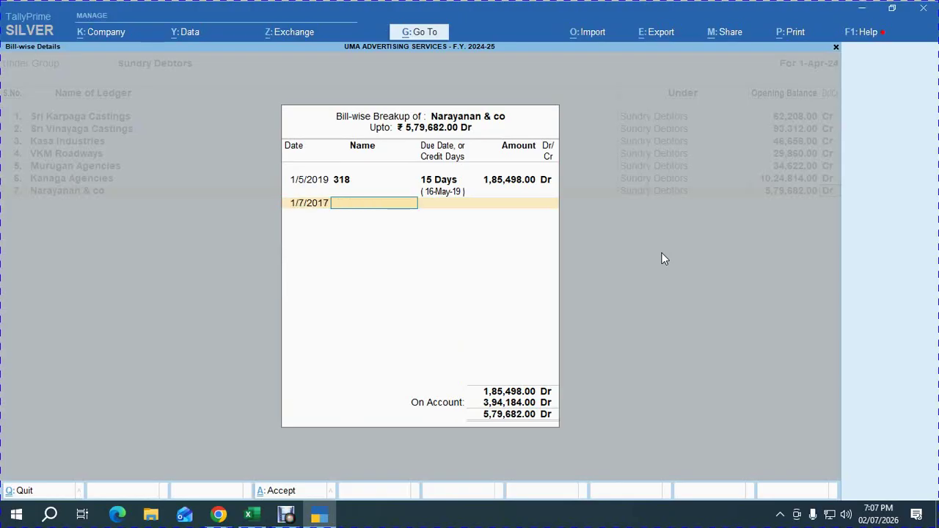
{"action": "key", "text": "alt+Tab"}
{"action": "key", "text": "alt+Tab"}
{"action": "type", "text": "36"}
{"action": "key", "text": "Return"}
{"action": "type", "text": "15"}
{"action": "key", "text": "Return"}
{"action": "key", "text": "ctrl+alt+v"}
{"action": "key", "text": "Return"}
{"action": "key", "text": "Return"}
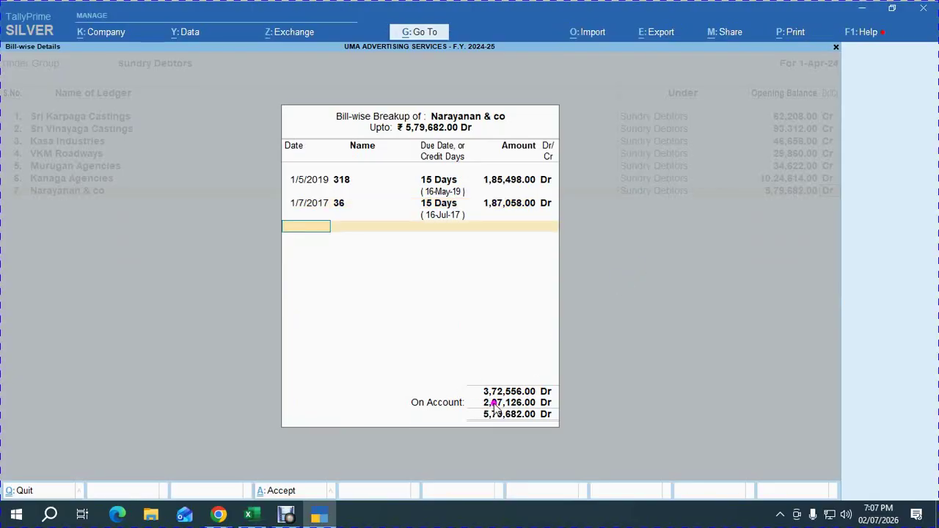
Leave the remaining 2,07,126.00 on account and close the breakup.
{"action": "key", "text": "alt+Tab"}
{"action": "key", "text": "Right"}
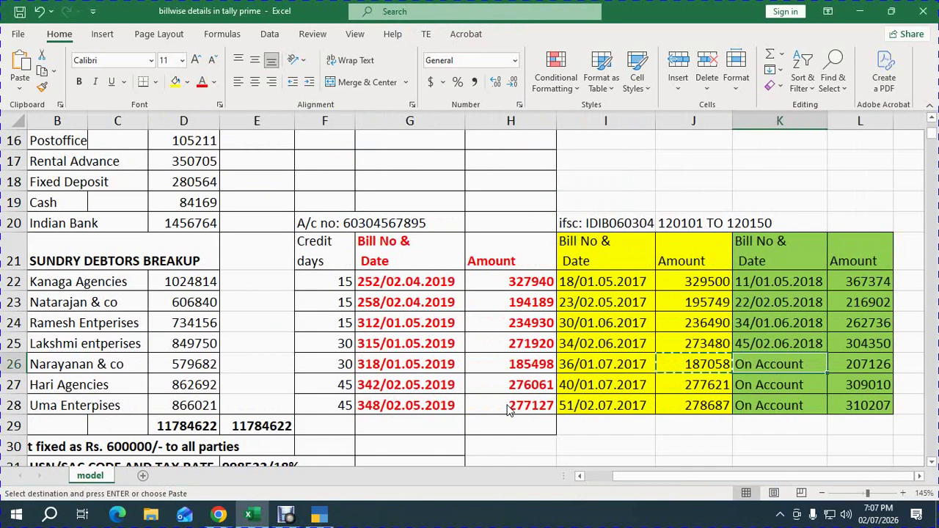
{"action": "key", "text": "Right"}
{"action": "key", "text": "alt+Tab"}
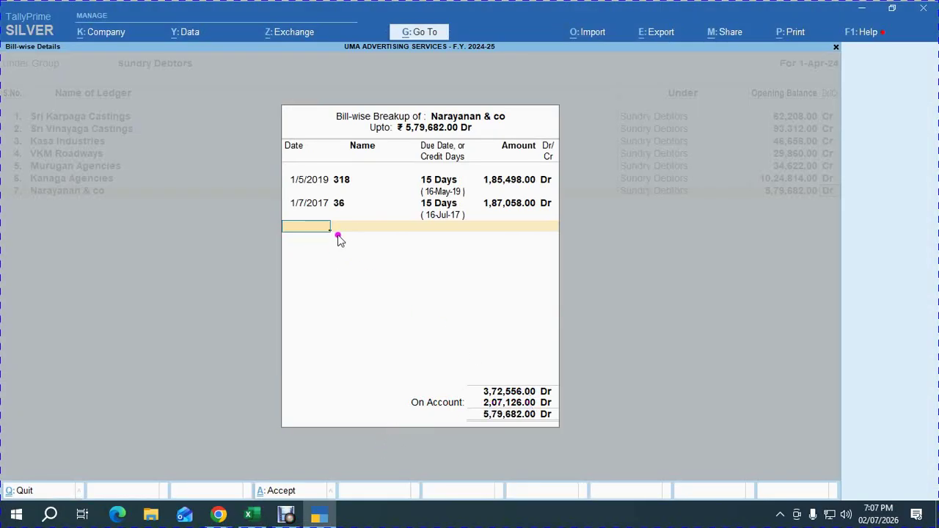
{"action": "key", "text": "Return"}
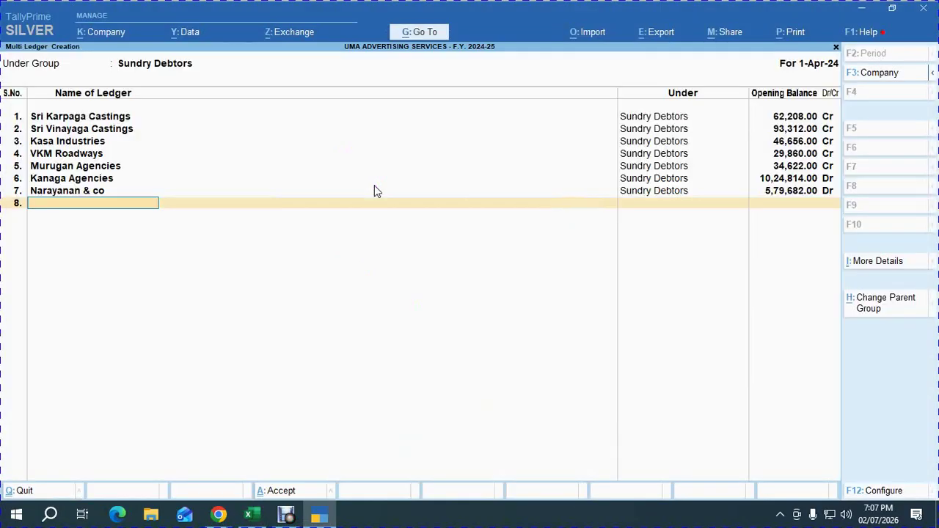
Accept the Multi Ledger Creation so all seven Sundry Debtors ledgers are saved.
{"action": "key", "text": "Return"}
{"action": "key", "text": "Return"}
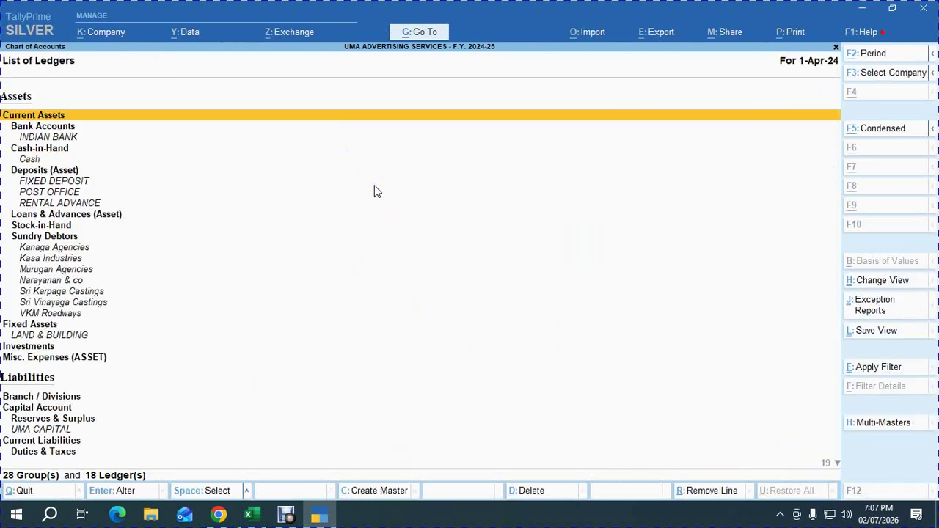
{"action": "key", "text": "alt+Tab"}
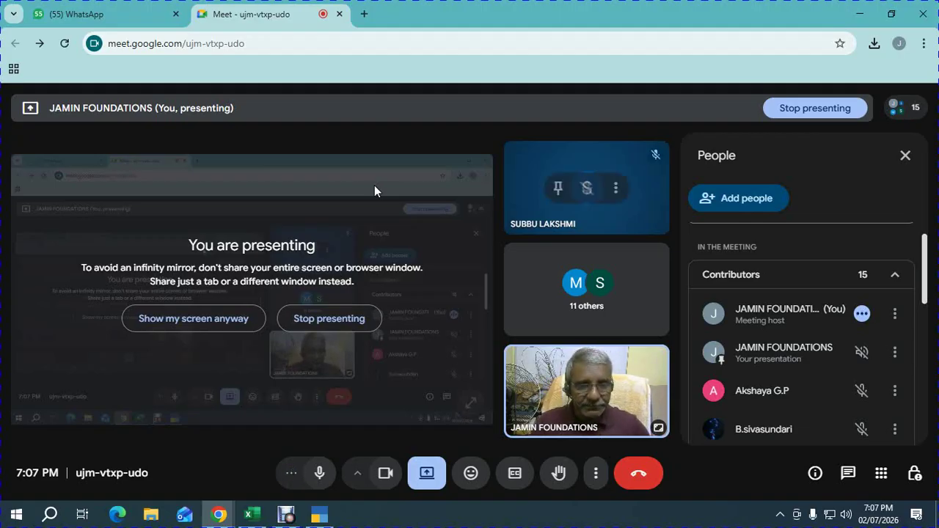
{"action": "key", "text": "alt+Tab"}
{"action": "key", "text": "alt+Tab"}
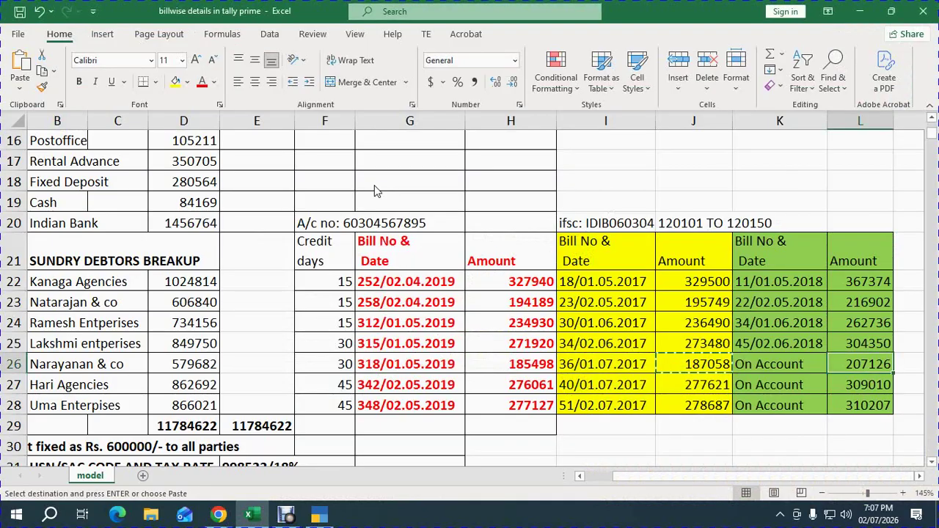
Review the sales invoice table and Rs. 600000 credit limit note, then return to TallyPrime.
{"action": "key", "text": "Down"}
{"action": "key", "text": "Down"}
{"action": "key", "text": "Down"}
{"action": "key", "text": "Down"}
{"action": "key", "text": "Down"}
{"action": "key", "text": "Down"}
{"action": "key", "text": "Down"}
{"action": "key", "text": "Down"}
{"action": "key", "text": "Down"}
{"action": "key", "text": "Down"}
{"action": "key", "text": "Down"}
{"action": "key", "text": "Down"}
{"action": "key", "text": "Down"}
{"action": "key", "text": "Down"}
{"action": "key", "text": "Down"}
{"action": "key", "text": "Down"}
{"action": "key", "text": "Down"}
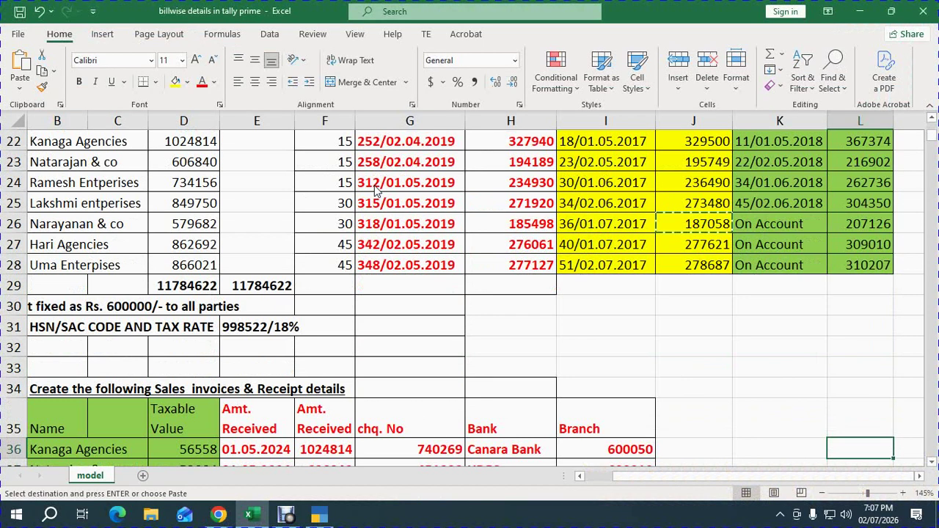
{"action": "key", "text": "Left"}
{"action": "key", "text": "Left"}
{"action": "key", "text": "Left"}
{"action": "key", "text": "Left"}
{"action": "key", "text": "Left"}
{"action": "key", "text": "Left"}
{"action": "key", "text": "Left"}
{"action": "key", "text": "Left"}
{"action": "key", "text": "Left"}
{"action": "key", "text": "Left"}
{"action": "key", "text": "Left"}
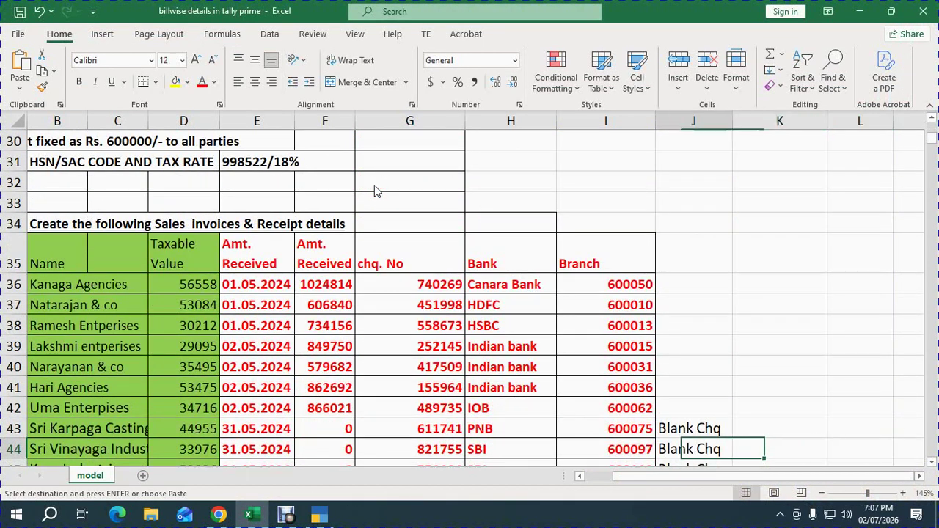
{"action": "key", "text": "Up"}
{"action": "key", "text": "Up"}
{"action": "key", "text": "Up"}
{"action": "key", "text": "Up"}
{"action": "key", "text": "Up"}
{"action": "key", "text": "Up"}
{"action": "key", "text": "Up"}
{"action": "key", "text": "Up"}
{"action": "key", "text": "Up"}
{"action": "key", "text": "Up"}
{"action": "key", "text": "Up"}
{"action": "key", "text": "Up"}
{"action": "key", "text": "Up"}
{"action": "key", "text": "Up"}
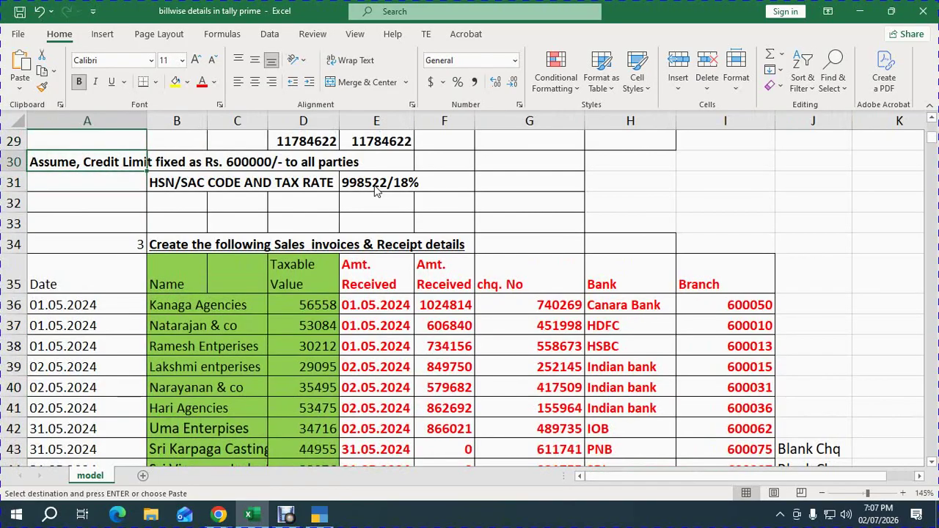
{"action": "key", "text": "alt+Tab"}
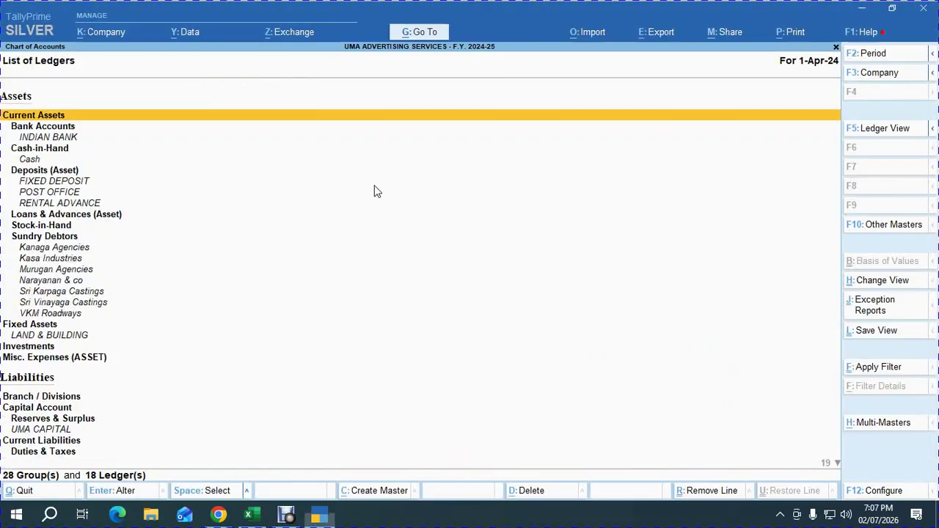
{"action": "key", "text": "Escape"}
{"action": "key", "text": "Escape"}
Scroll Google Meet's People panel to see participants, then return to the Gateway of Tally.
{"action": "key", "text": "Up"}
{"action": "key", "text": "Up"}
{"action": "key", "text": "alt+Tab"}
{"action": "key", "text": "Tab"}
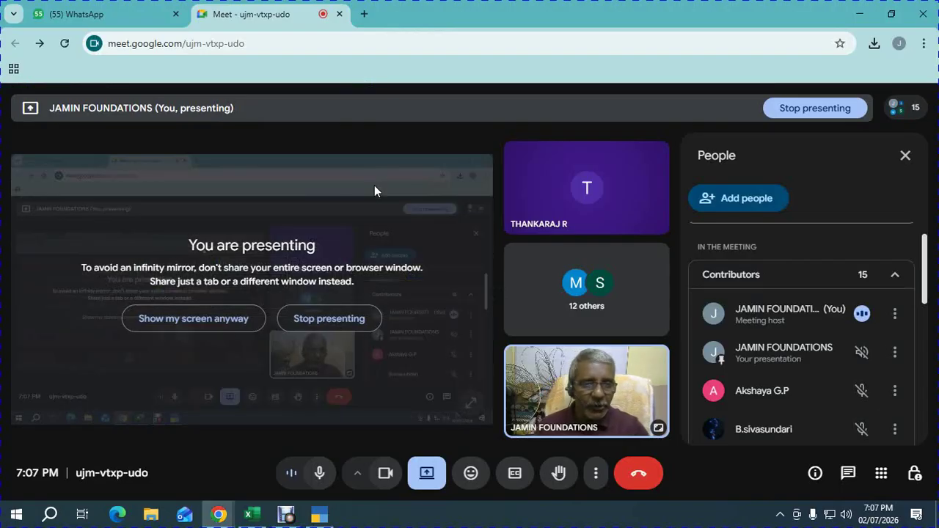
{"action": "scroll", "coordinate": [844, 367], "scroll_direction": "down", "scroll_amount": 3}
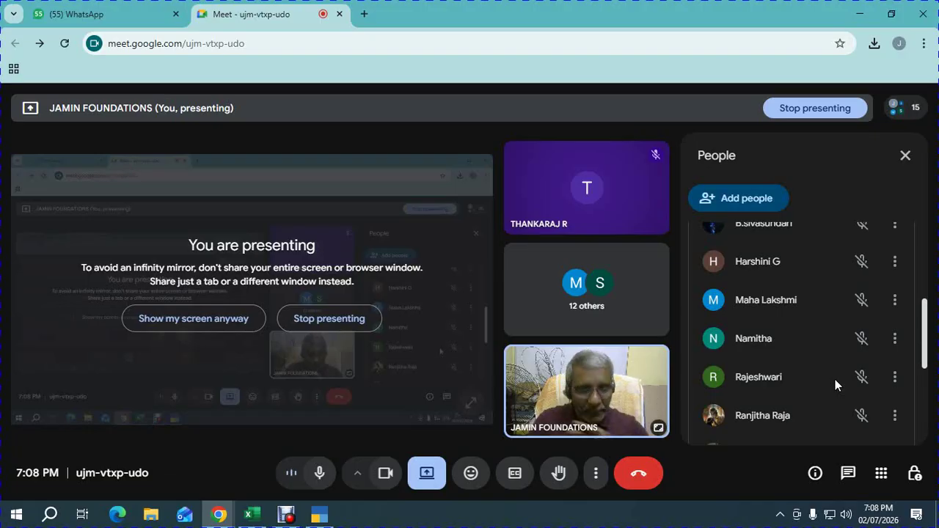
{"action": "key", "text": "alt+Tab"}
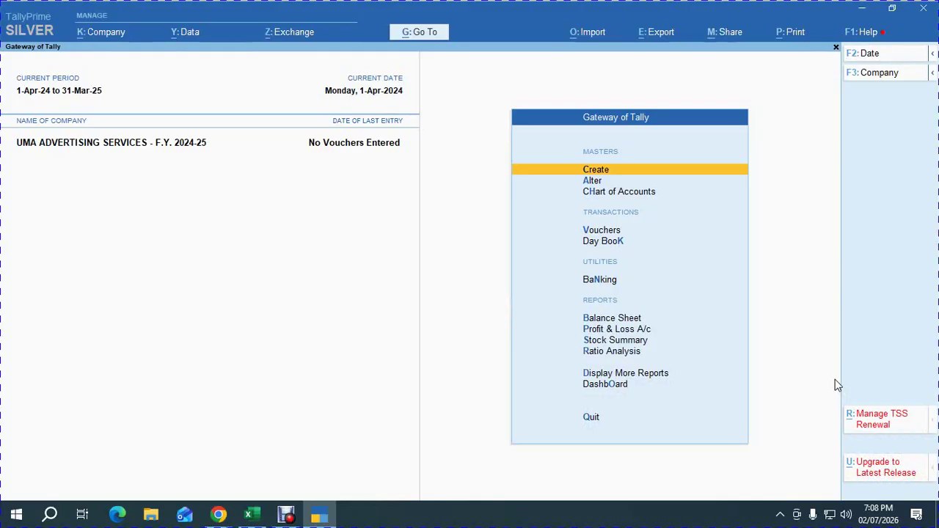
From Create's expanded master list, open Credit Limits and choose the Sundry Debtors group.
{"action": "key", "text": "Return"}
{"action": "key", "text": "Up"}
{"action": "key", "text": "Return"}
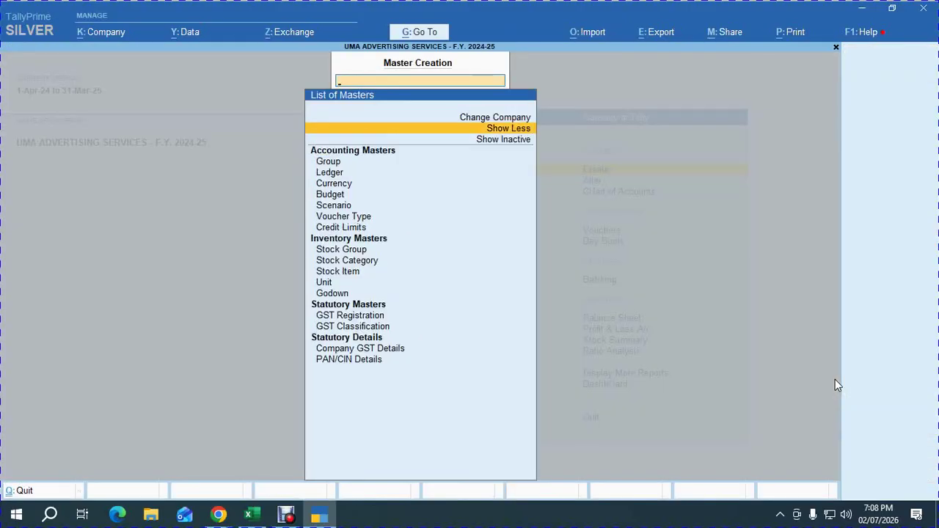
{"action": "key", "text": "Down"}
{"action": "key", "text": "Down"}
{"action": "key", "text": "Down"}
{"action": "key", "text": "Down"}
{"action": "key", "text": "Down"}
{"action": "key", "text": "Down"}
{"action": "key", "text": "Down"}
{"action": "key", "text": "Down"}
{"action": "key", "text": "Down"}
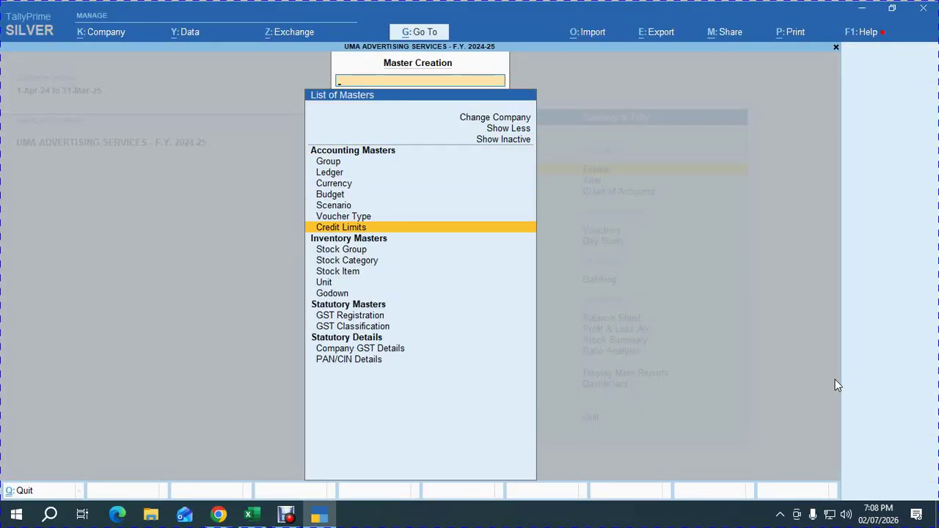
{"action": "key", "text": "Escape"}
{"action": "key", "text": "Return"}
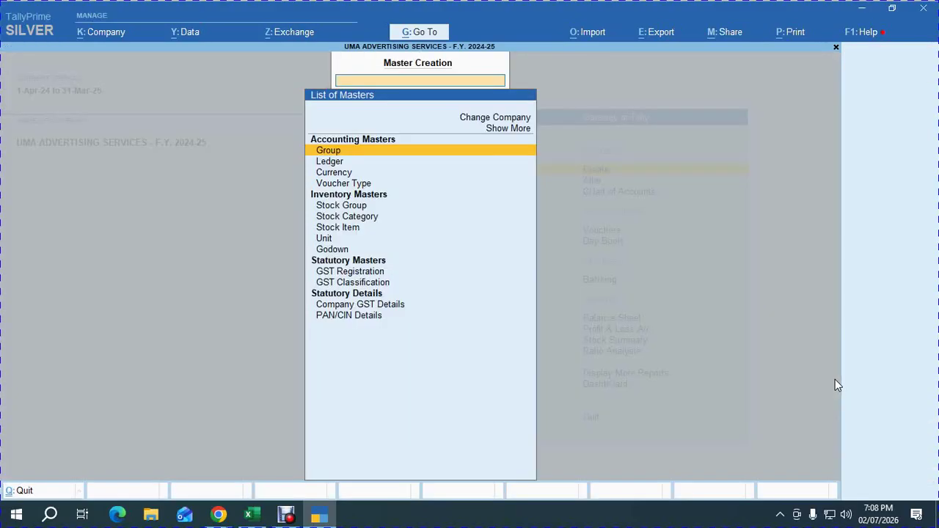
{"action": "key", "text": "Down"}
{"action": "key", "text": "Down"}
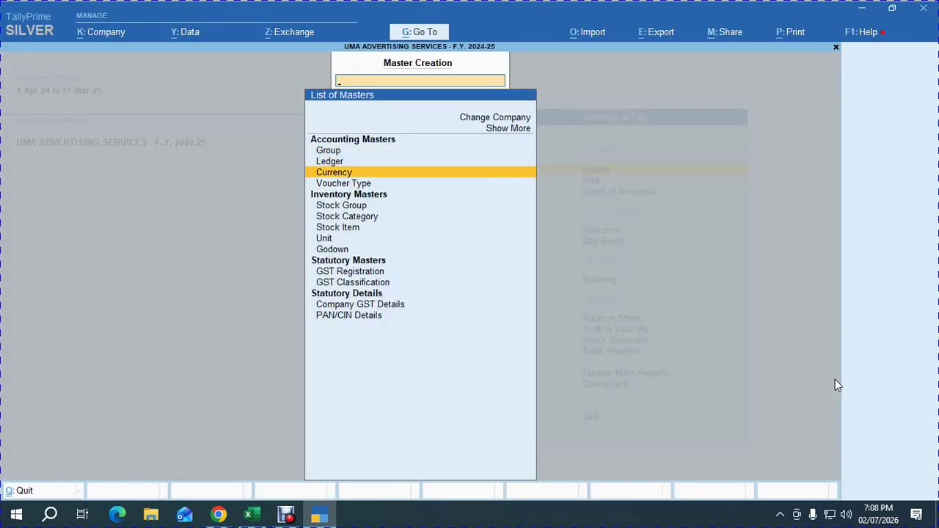
{"action": "key", "text": "Up"}
{"action": "key", "text": "Up"}
{"action": "key", "text": "Up"}
{"action": "key", "text": "Return"}
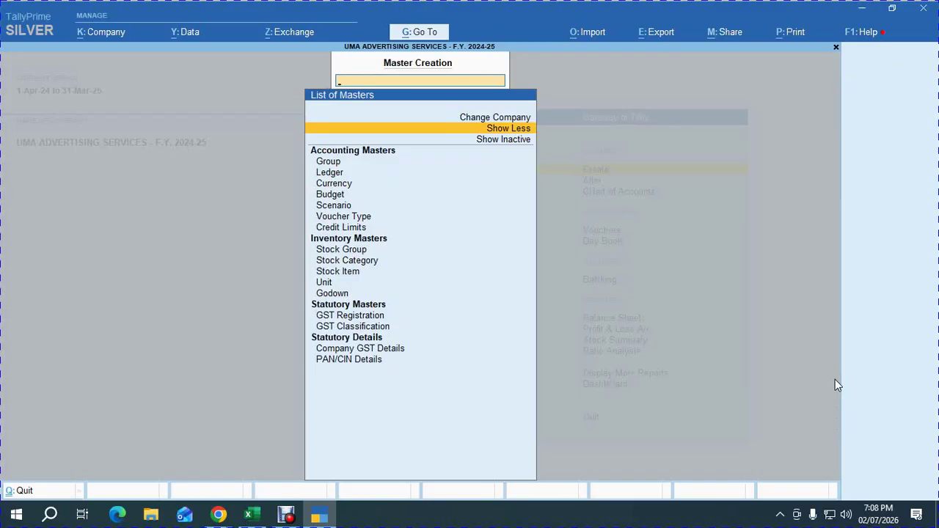
{"action": "key", "text": "Down"}
{"action": "key", "text": "Down"}
{"action": "key", "text": "Down"}
{"action": "key", "text": "Down"}
{"action": "key", "text": "Down"}
{"action": "key", "text": "Down"}
{"action": "key", "text": "Down"}
{"action": "key", "text": "Down"}
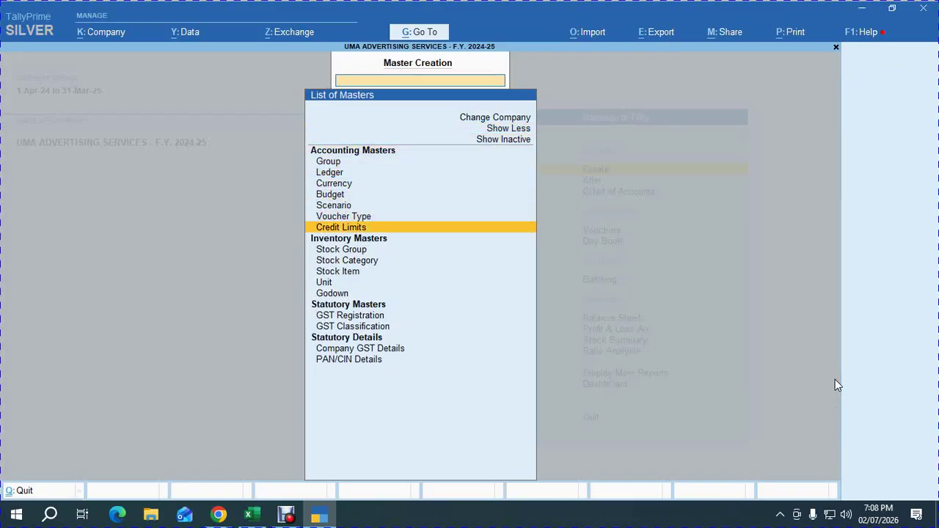
{"action": "key", "text": "Return"}
{"action": "key", "text": "Down"}
{"action": "key", "text": "Down"}
{"action": "key", "text": "Return"}
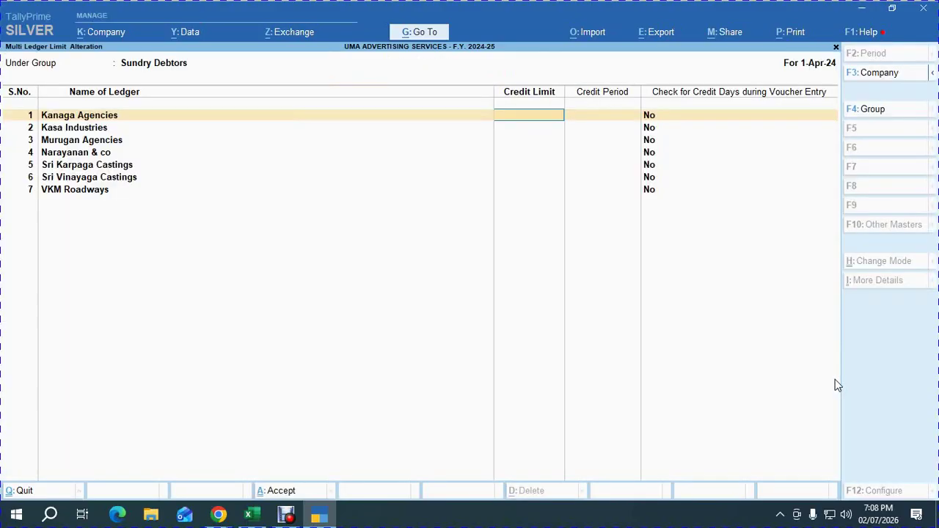
Give Kanaga Agencies and Kasa Industries a 6,00,000 limit, 15 credit days and checking Yes.
{"action": "type", "text": "600000"}
{"action": "key", "text": "Return"}
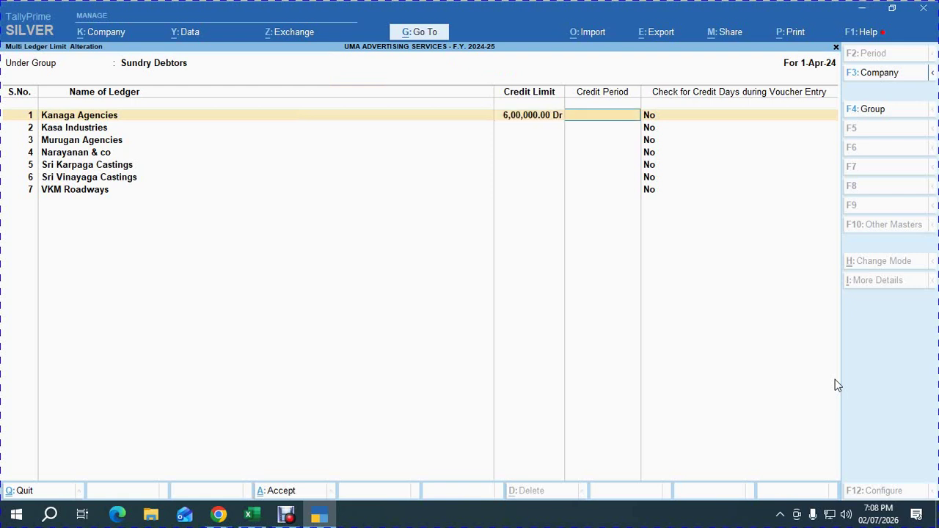
{"action": "type", "text": "15"}
{"action": "key", "text": "Return"}
{"action": "type", "text": "y"}
{"action": "key", "text": "Return"}
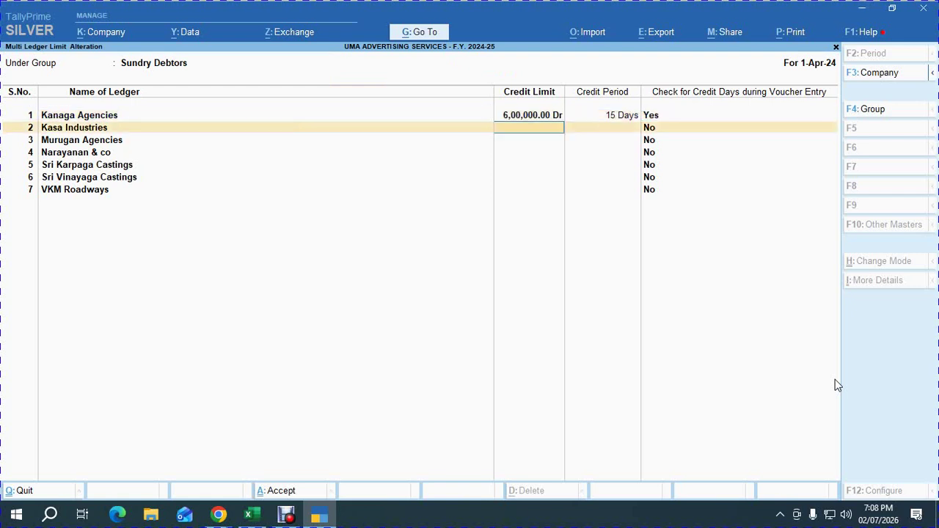
{"action": "key", "text": "Up"}
{"action": "key", "text": "ctrl+c"}
{"action": "key", "text": "Down"}
{"action": "key", "text": "ctrl+v"}
{"action": "key", "text": "Return"}
{"action": "type", "text": "15"}
{"action": "key", "text": "Return"}
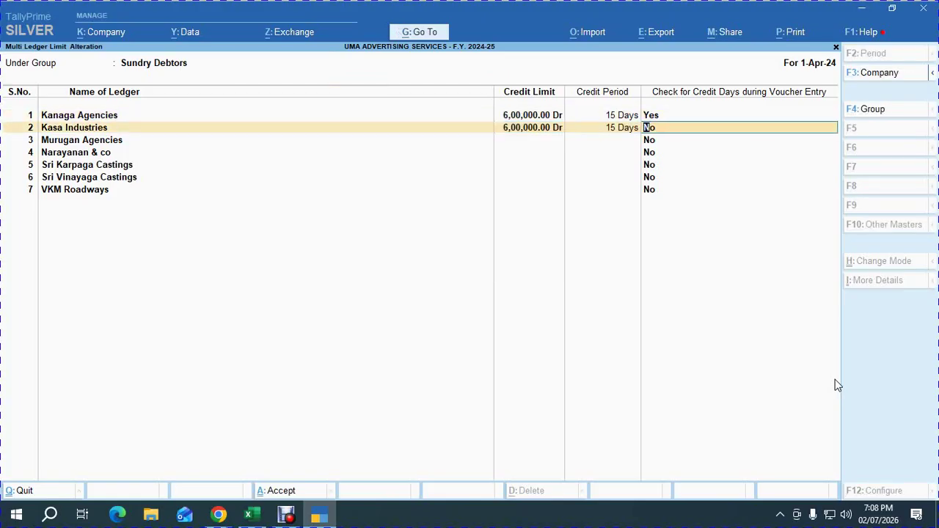
{"action": "type", "text": "y"}
{"action": "key", "text": "Return"}
Set Murugan Agencies, Narayanan & co and Sri Karpaga Castings to 6,00,000, 15 days, checking Yes.
{"action": "key", "text": "ctrl+v"}
{"action": "key", "text": "Return"}
{"action": "type", "text": "15"}
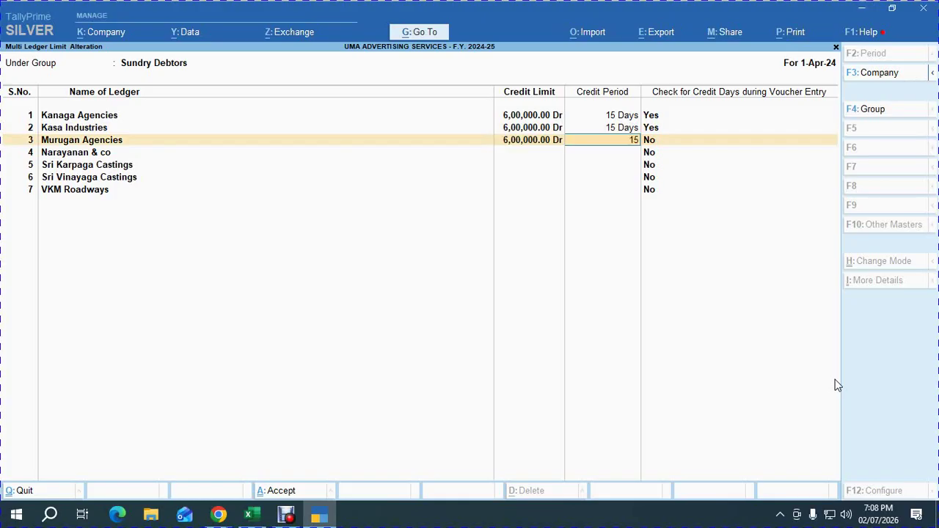
{"action": "key", "text": "Return"}
{"action": "type", "text": "y"}
{"action": "key", "text": "Return"}
{"action": "key", "text": "ctrl+v"}
{"action": "key", "text": "Return"}
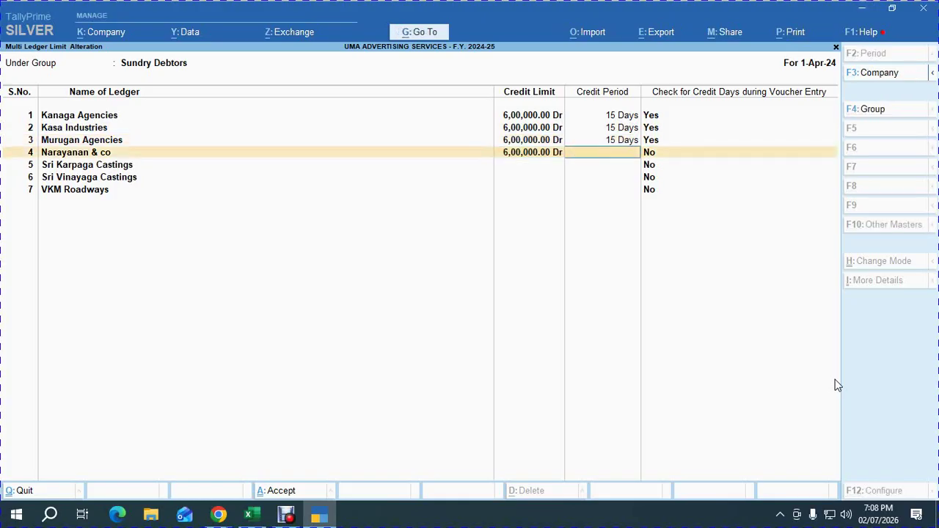
{"action": "type", "text": "15"}
{"action": "key", "text": "Return"}
{"action": "type", "text": "y"}
{"action": "key", "text": "Return"}
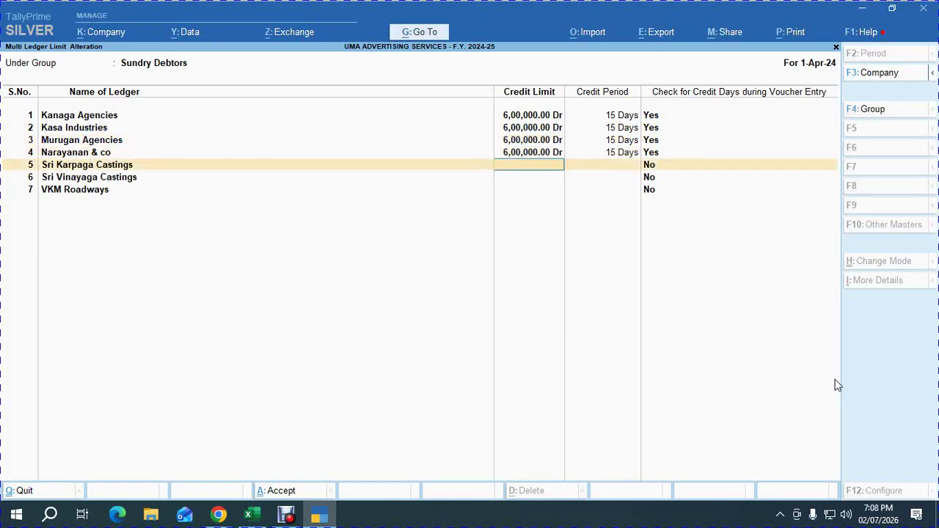
{"action": "key", "text": "ctrl+v"}
{"action": "key", "text": "Return"}
{"action": "type", "text": "15"}
{"action": "key", "text": "Return"}
{"action": "type", "text": "y"}
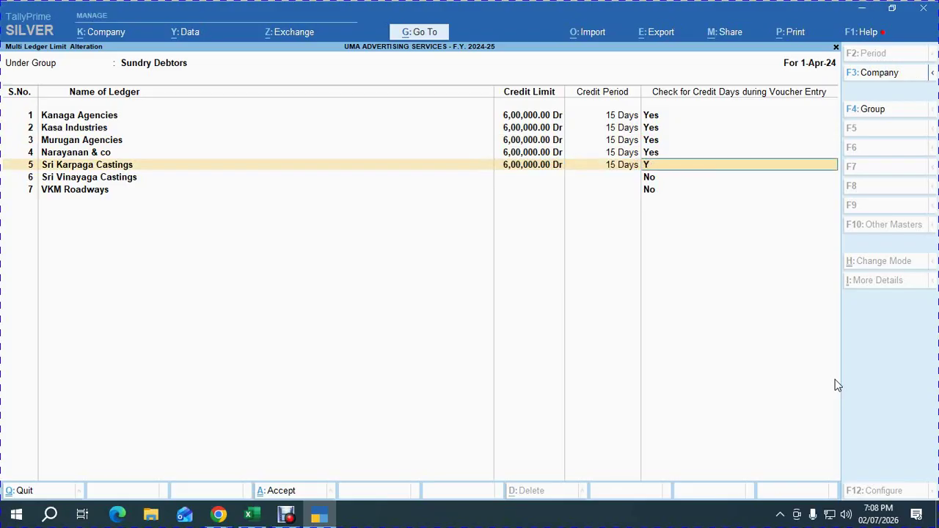
{"action": "key", "text": "Return"}
Set Sri Vinayaga Castings and VKM Roadways to 6,00,000, 15 days, credit-days checking Yes.
{"action": "key", "text": "ctrl+v"}
{"action": "key", "text": "Return"}
{"action": "type", "text": "15"}
{"action": "key", "text": "Return"}
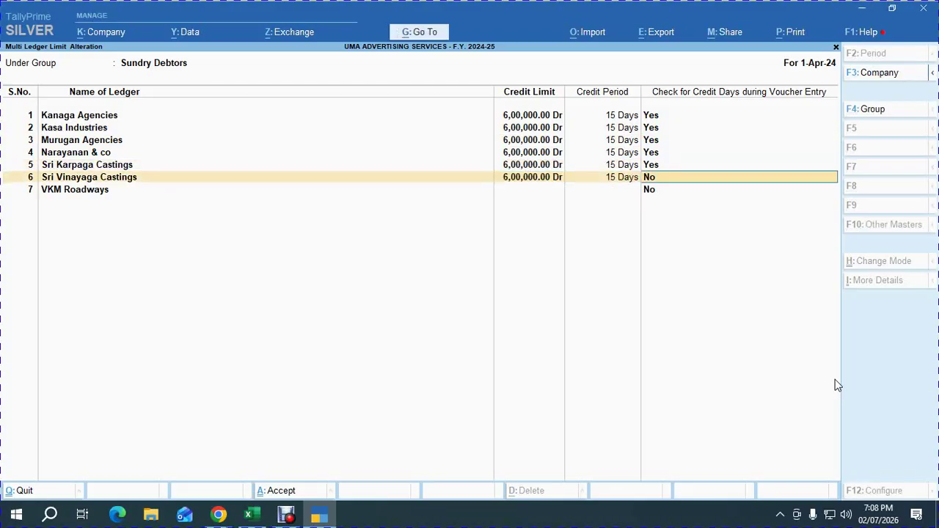
{"action": "type", "text": "y"}
{"action": "key", "text": "Return"}
{"action": "key", "text": "ctrl+v"}
{"action": "key", "text": "Return"}
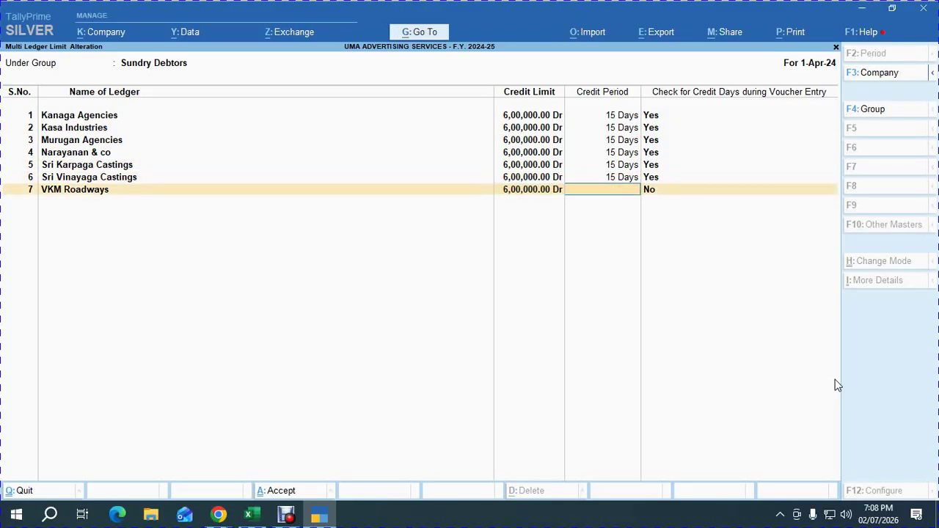
{"action": "key", "text": "Return"}
{"action": "type", "text": "Y"}
{"action": "key", "text": "Return"}
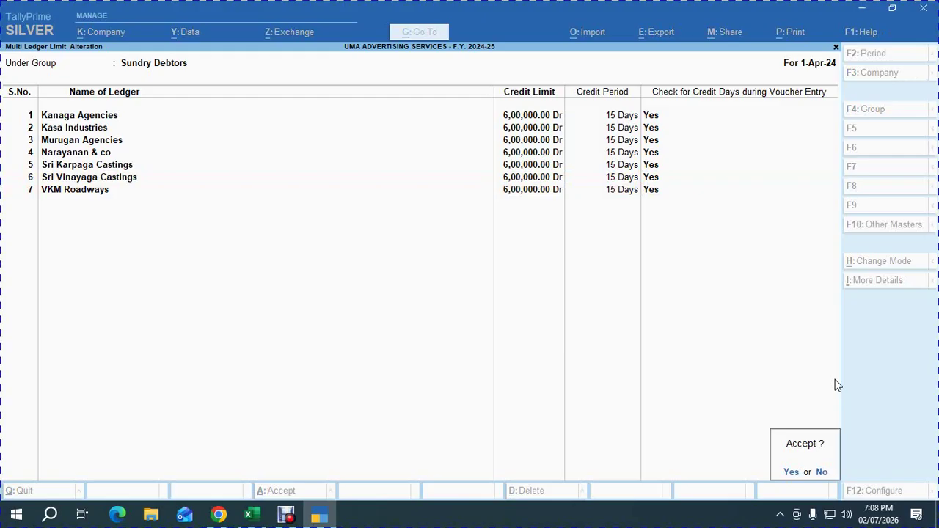
Accept the credit limit screen and reopen Credit Limits for the Sundry Debtors group.
{"action": "key", "text": "y"}
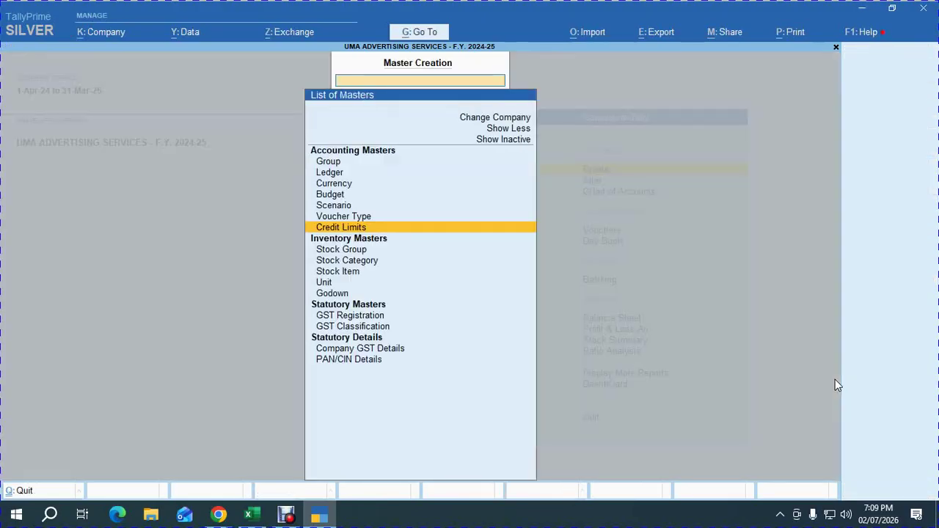
{"action": "key", "text": "Escape"}
{"action": "key", "text": "Return"}
{"action": "key", "text": "Up"}
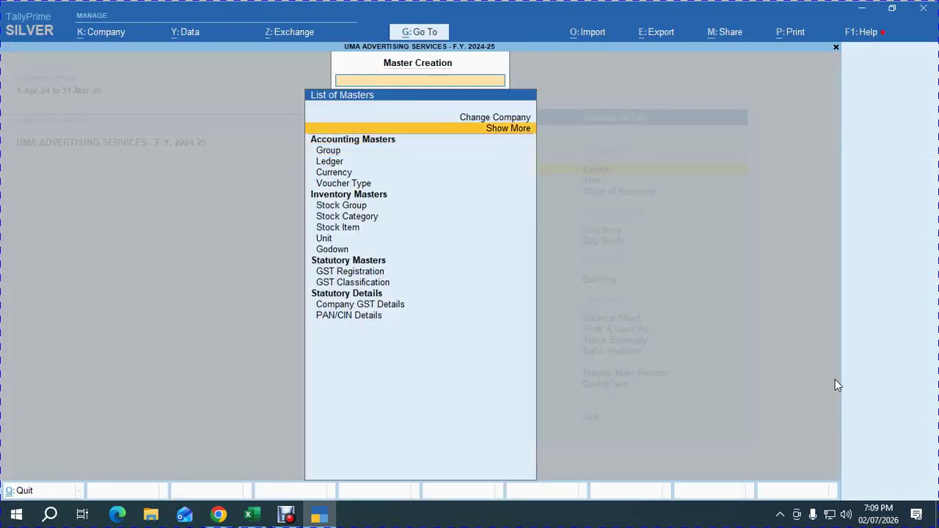
{"action": "key", "text": "Return"}
{"action": "key", "text": "Down"}
{"action": "key", "text": "Down"}
{"action": "key", "text": "Down"}
{"action": "key", "text": "Down"}
{"action": "key", "text": "Down"}
{"action": "key", "text": "Down"}
{"action": "key", "text": "Down"}
{"action": "key", "text": "Down"}
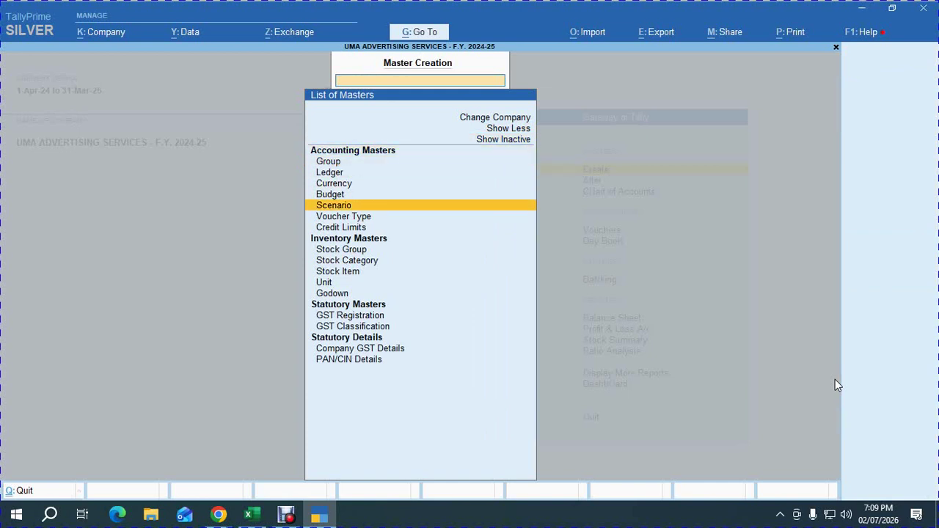
{"action": "key", "text": "Return"}
{"action": "key", "text": "Down"}
{"action": "key", "text": "Down"}
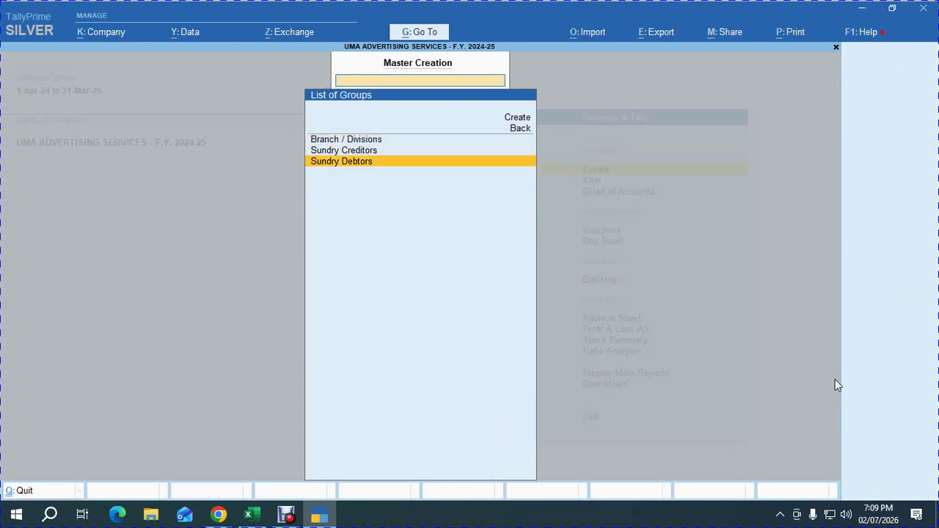
{"action": "key", "text": "Return"}
Re-enter 6,00,000, 15 days and Yes for Kanaga Agencies, Kasa Industries and Murugan Agencies.
{"action": "type", "text": "600000"}
{"action": "key", "text": "Return"}
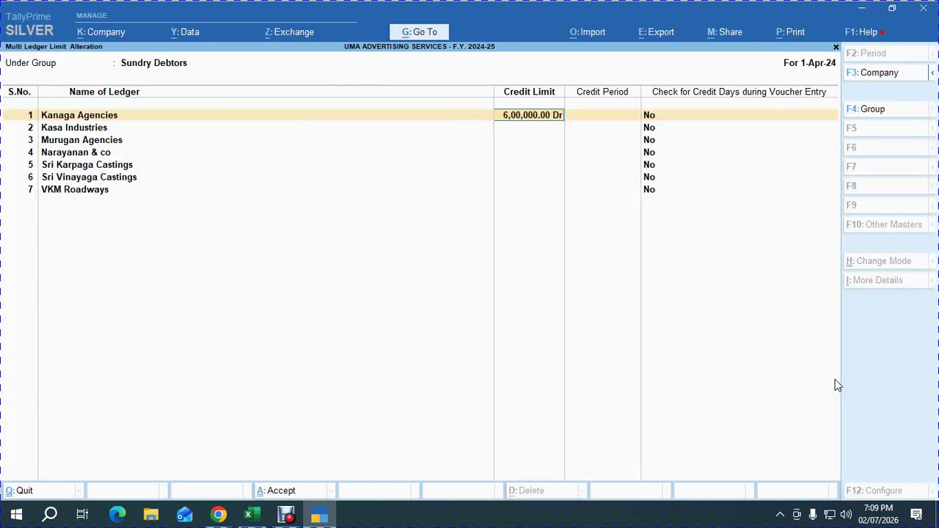
{"action": "key", "text": "Return"}
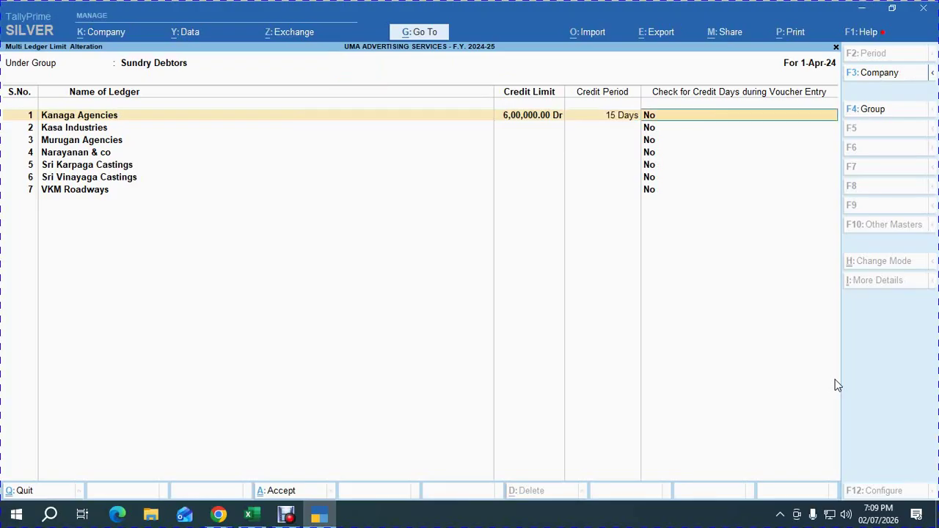
{"action": "type", "text": "y"}
{"action": "key", "text": "Return"}
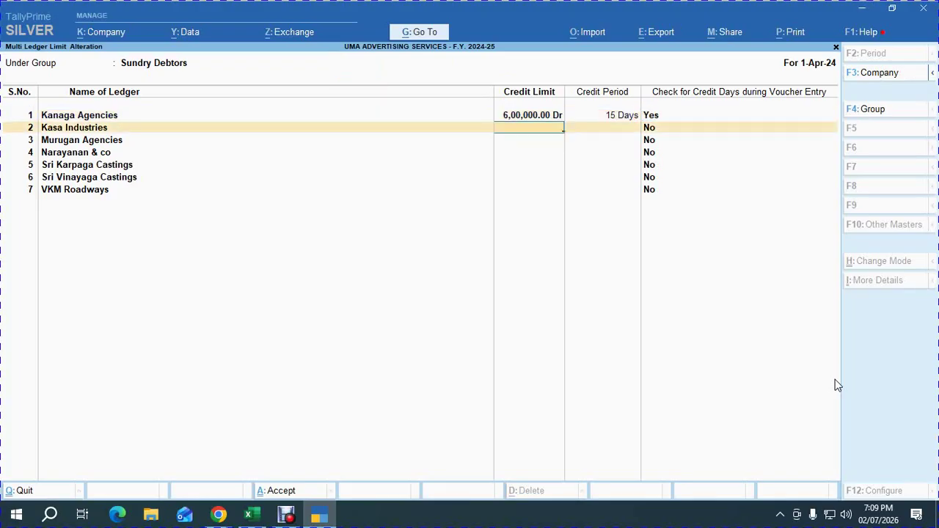
{"action": "type", "text": "600000"}
{"action": "key", "text": "Return"}
{"action": "key", "text": "Return"}
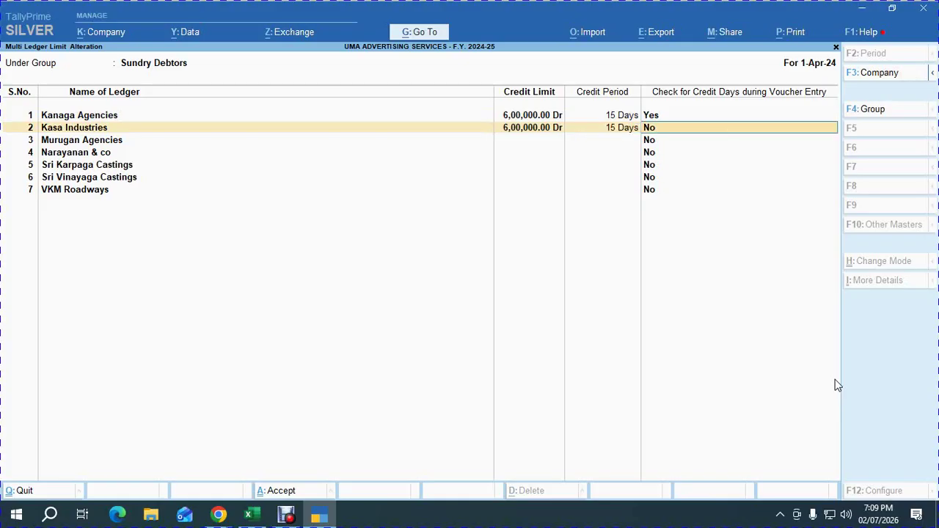
{"action": "type", "text": "y"}
{"action": "key", "text": "Return"}
{"action": "type", "text": "600000"}
{"action": "key", "text": "Return"}
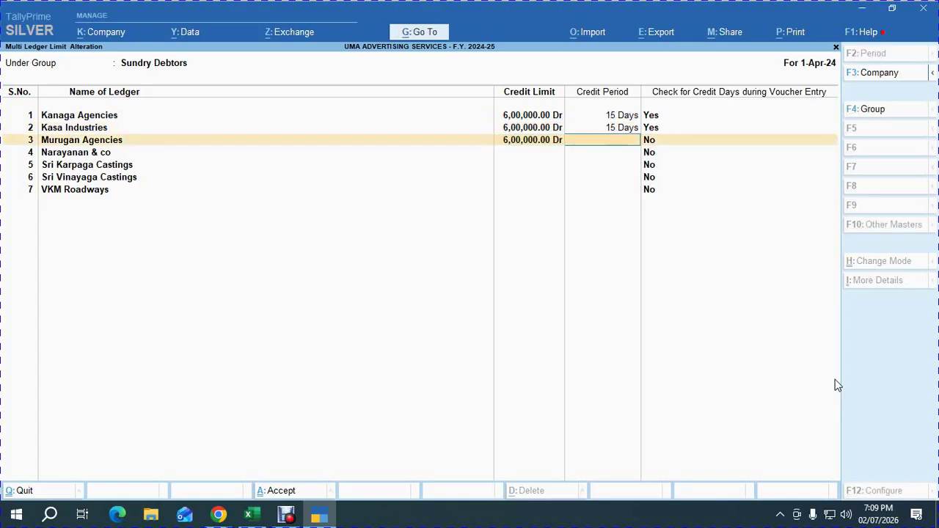
{"action": "type", "text": "15"}
{"action": "key", "text": "Return"}
{"action": "type", "text": "y"}
{"action": "key", "text": "Return"}
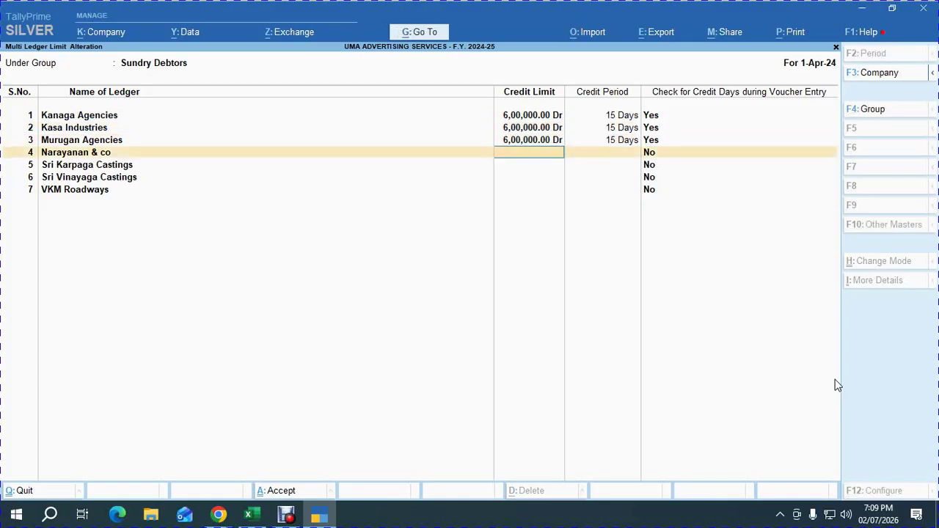
{"action": "type", "text": "600000"}
Re-enter 6,00,000, 15 days and Yes for Narayanan & co and Sri Karpaga Castings.
{"action": "key", "text": "Return"}
{"action": "type", "text": "15"}
{"action": "key", "text": "Return"}
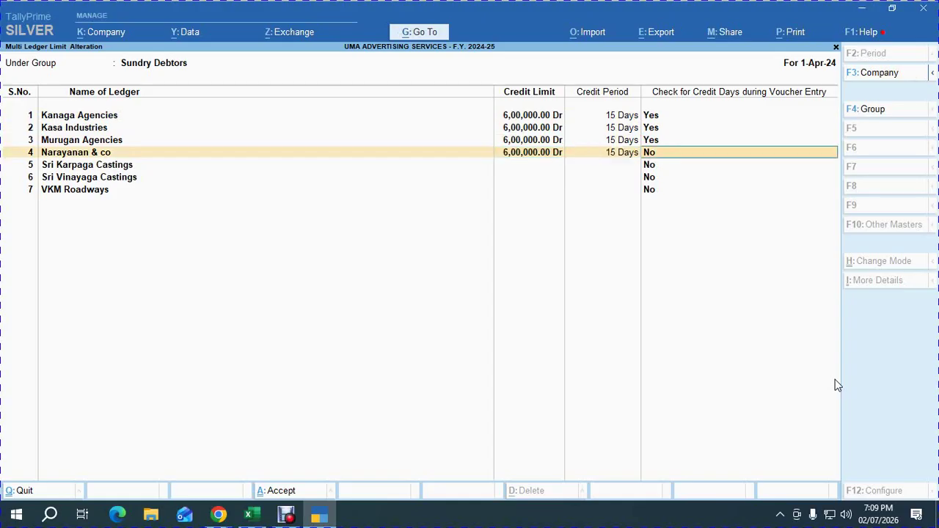
{"action": "type", "text": "y"}
{"action": "key", "text": "Return"}
{"action": "type", "text": "600000"}
{"action": "key", "text": "Return"}
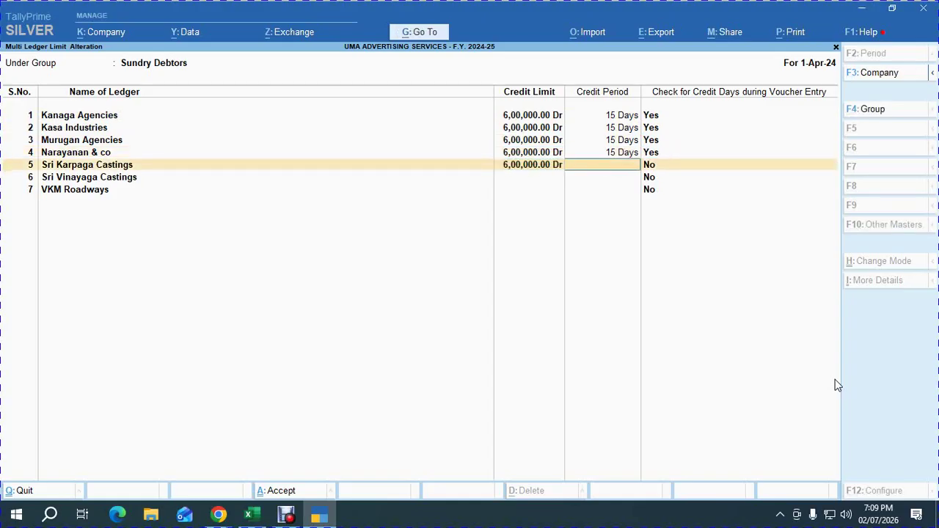
{"action": "type", "text": "15"}
{"action": "key", "text": "Return"}
{"action": "type", "text": "y"}
{"action": "key", "text": "Return"}
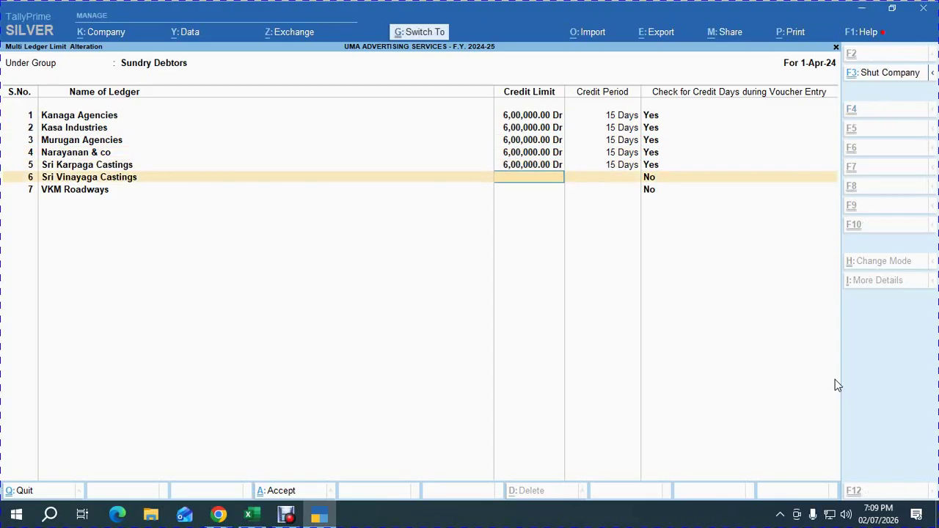
{"action": "type", "text": "600000"}
Re-enter 6,00,000, 15 days and Yes for Sri Vinayaga Castings and VKM Roadways.
{"action": "key", "text": "Return"}
{"action": "type", "text": "15"}
{"action": "key", "text": "Return"}
{"action": "type", "text": "y"}
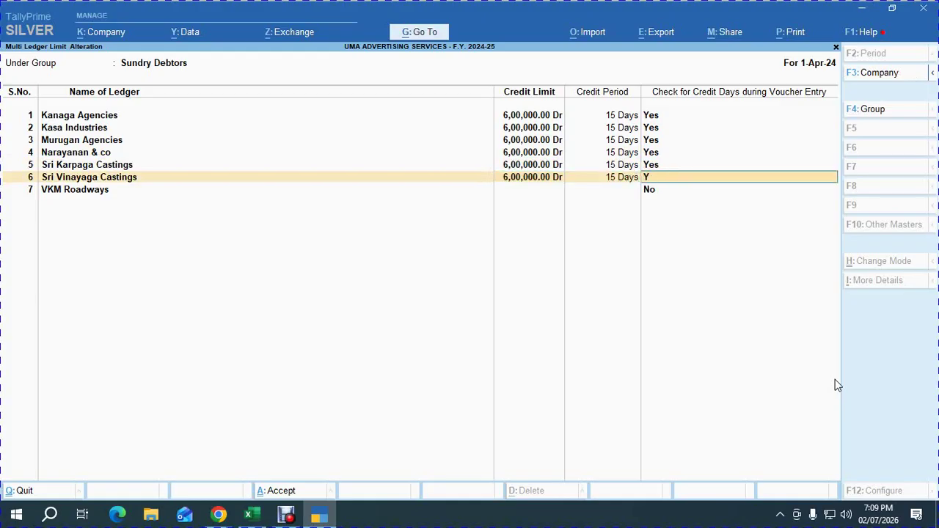
{"action": "key", "text": "Return"}
{"action": "type", "text": "600000"}
{"action": "key", "text": "Return"}
{"action": "type", "text": "15"}
{"action": "key", "text": "Return"}
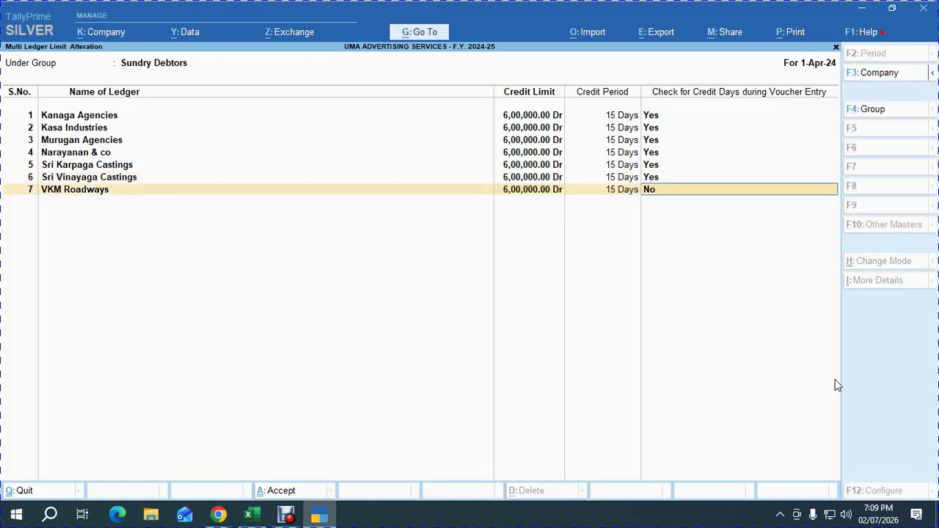
{"action": "type", "text": "y"}
{"action": "key", "text": "Return"}
Save the new credit limits, back out to Gateway of Tally, and briefly check Google Meet.
{"action": "key", "text": "y"}
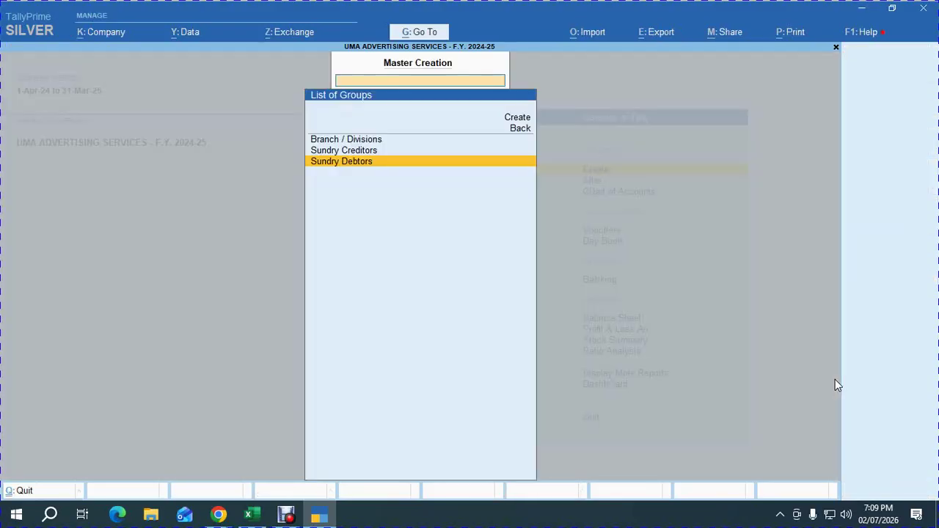
{"action": "key", "text": "Escape"}
{"action": "key", "text": "Escape"}
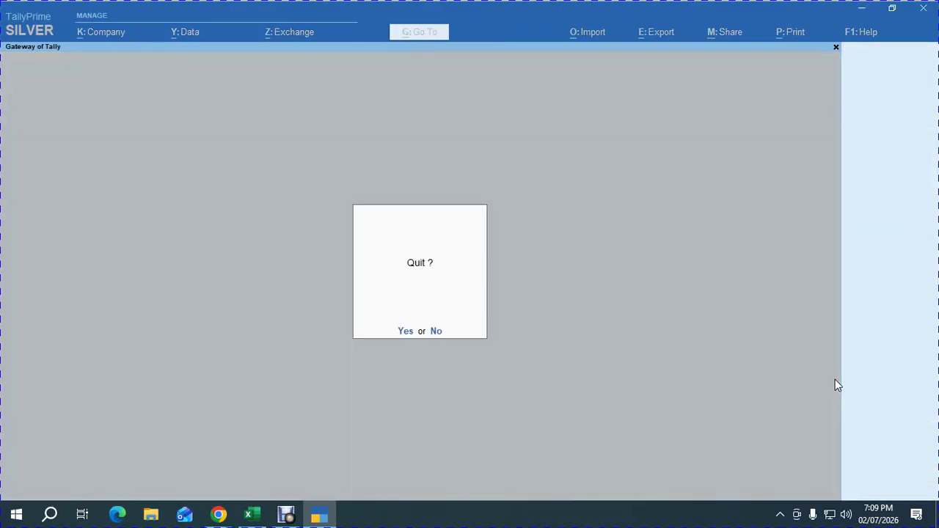
{"action": "key", "text": "Escape"}
{"action": "key", "text": "alt+Tab"}
{"action": "key", "text": "alt+Tab"}
{"action": "key", "text": "alt+Tab"}
{"action": "key", "text": "alt+Tab"}
{"action": "key", "text": "alt+Tab"}
{"action": "key", "text": "alt+Tab"}
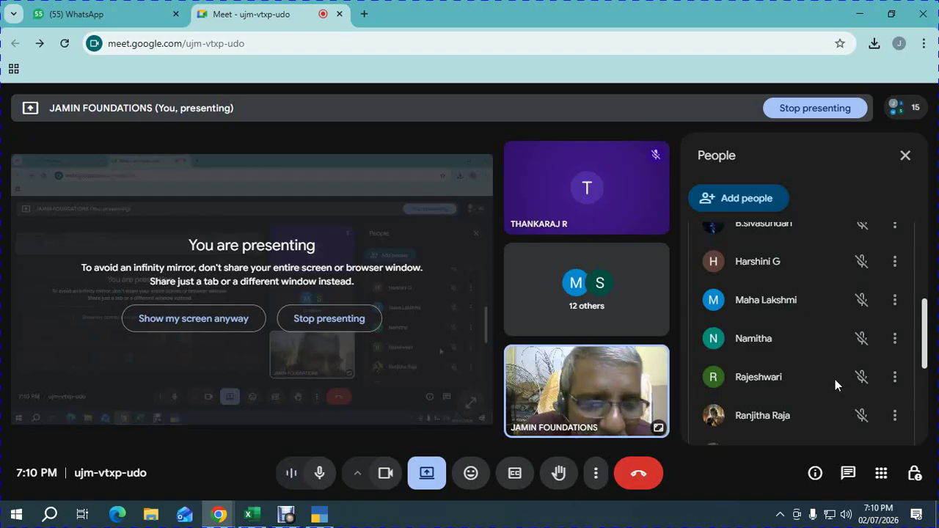
{"action": "key", "text": "alt+Tab"}
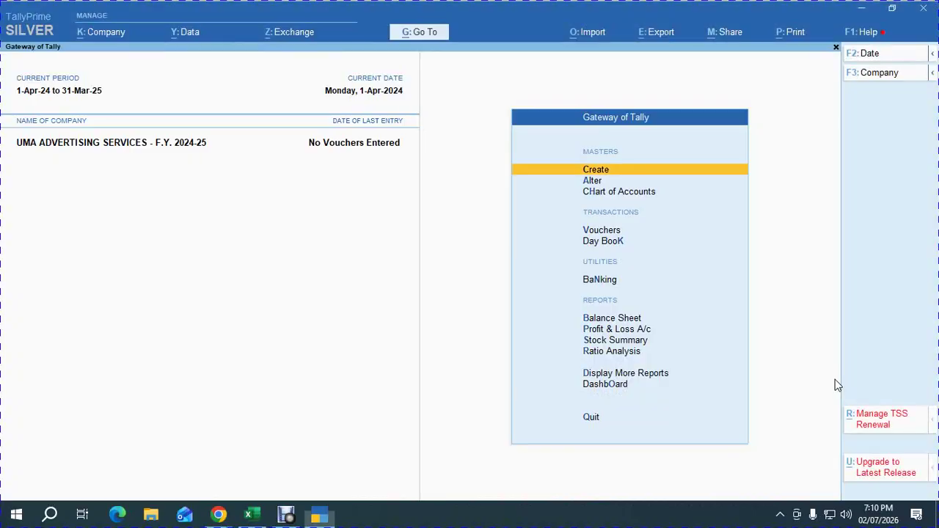
Check the HSN/SAC row in the Excel sales-invoice sheet, then look at the Google Meet call.
{"action": "key", "text": "alt+Tab"}
{"action": "key", "text": "Tab"}
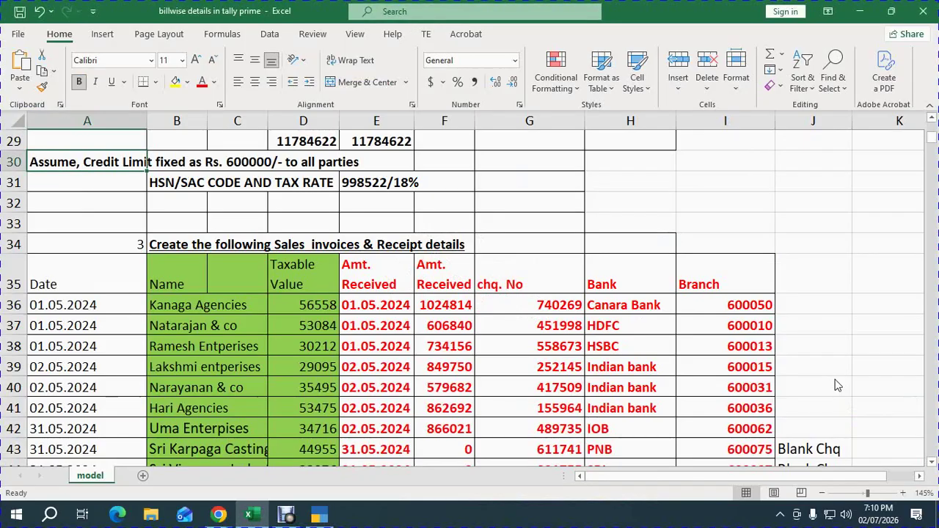
{"action": "key", "text": "Down"}
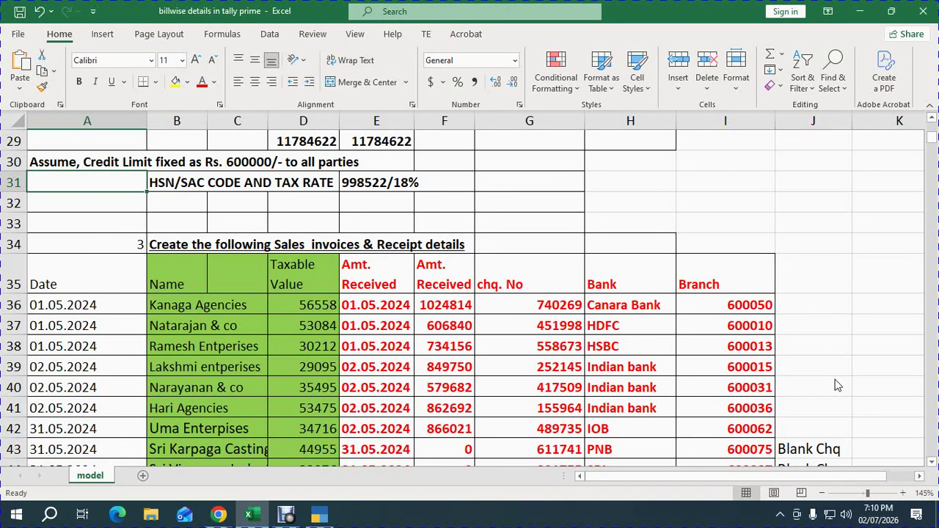
{"action": "key", "text": "alt+Tab"}
{"action": "key", "text": "Tab"}
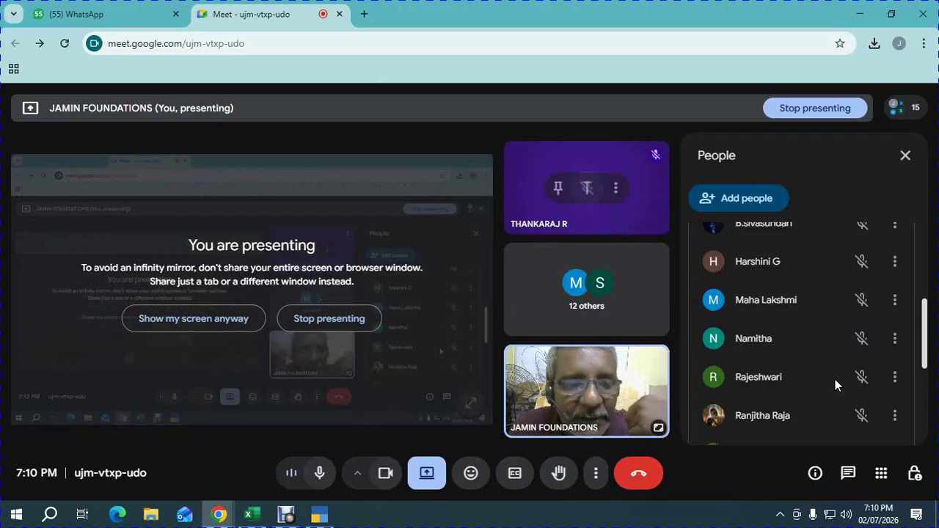
Back in TallyPrime, open Create and move to Ledger in the List of Masters.
{"action": "key", "text": "alt+Tab"}
{"action": "key", "text": "Tab"}
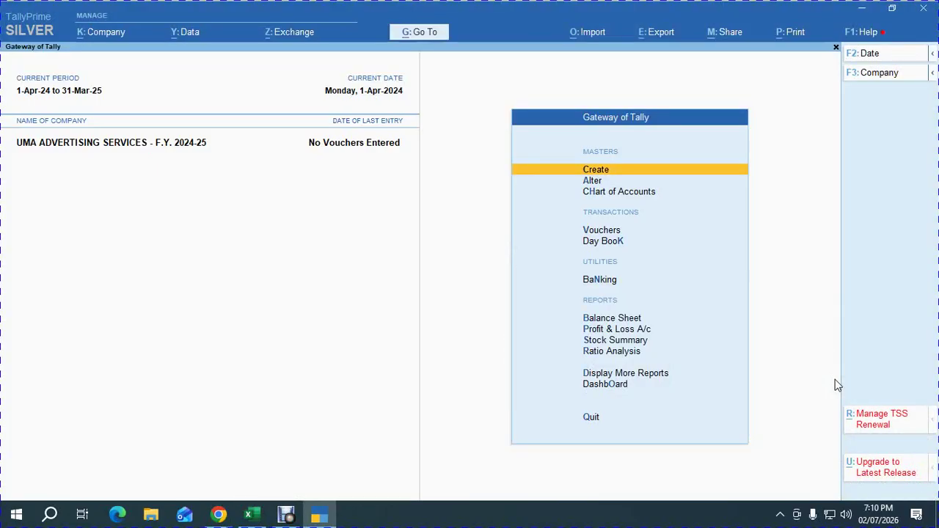
{"action": "key", "text": "Return"}
{"action": "key", "text": "Down"}
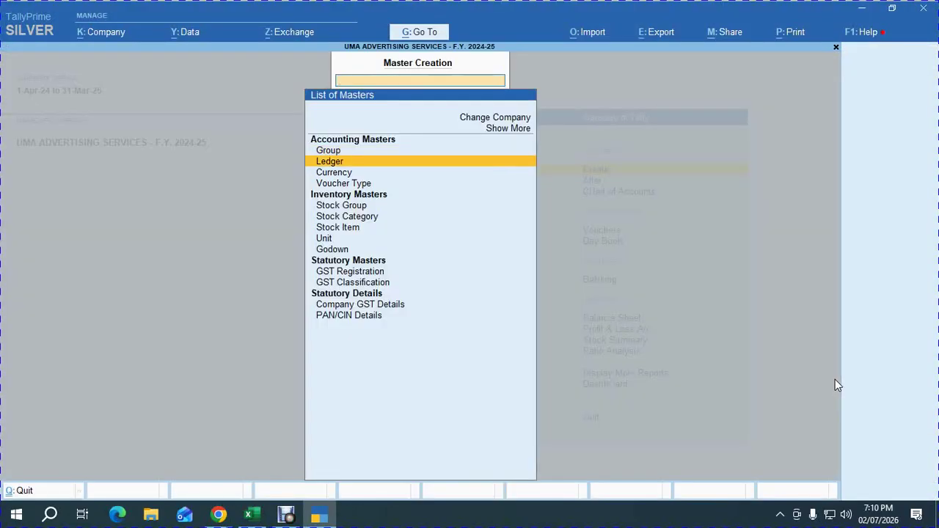
Create ledger CONSLTANCY SERVICES under Sales Accounts with inventory values not affected.
{"action": "key", "text": "Return"}
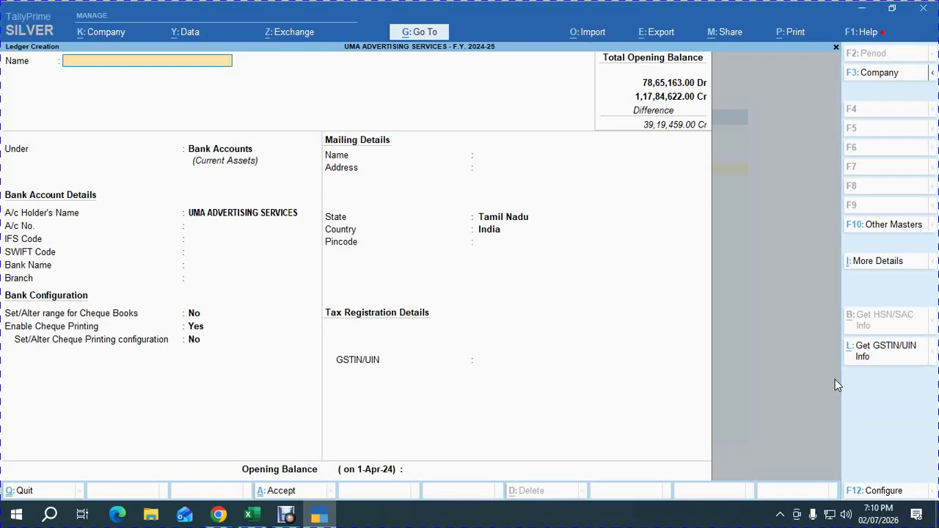
{"action": "type", "text": "CONSLTANCY SERV"}
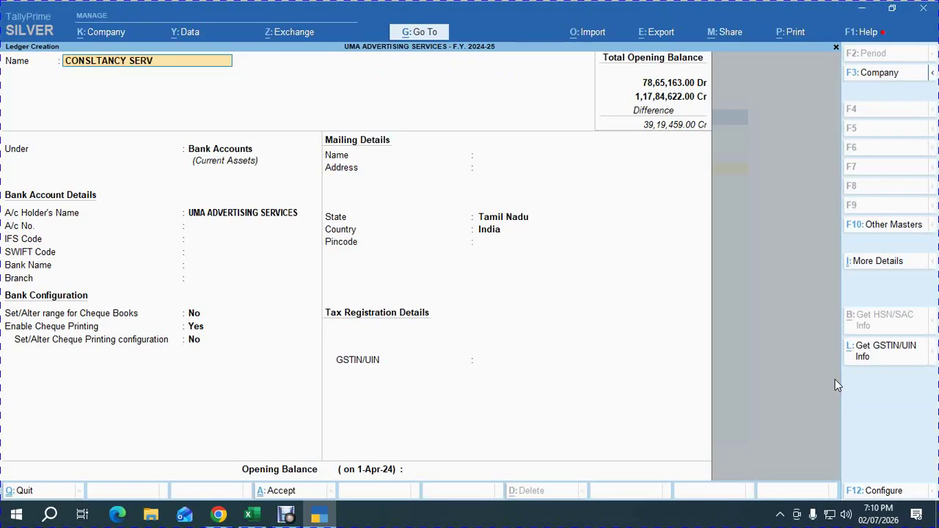
{"action": "type", "text": "ICES"}
{"action": "key", "text": "Return"}
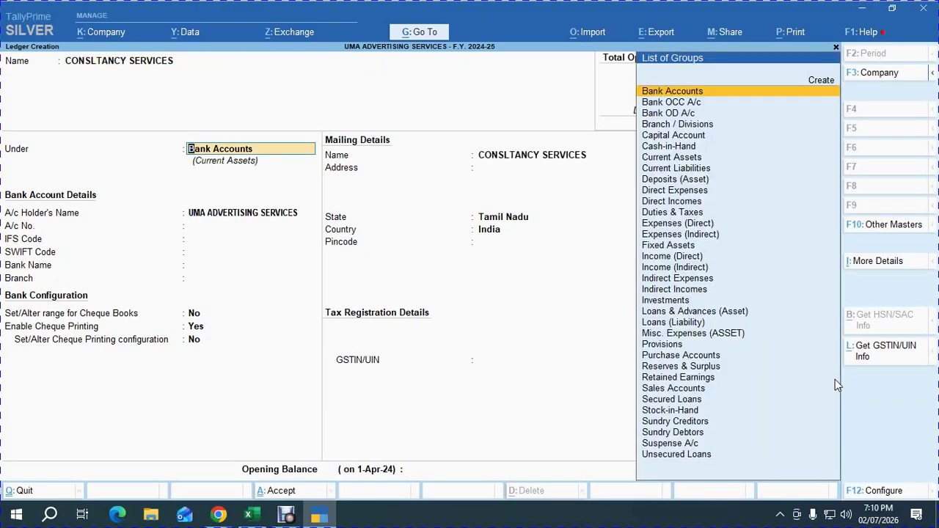
{"action": "type", "text": "sal"}
{"action": "key", "text": "Return"}
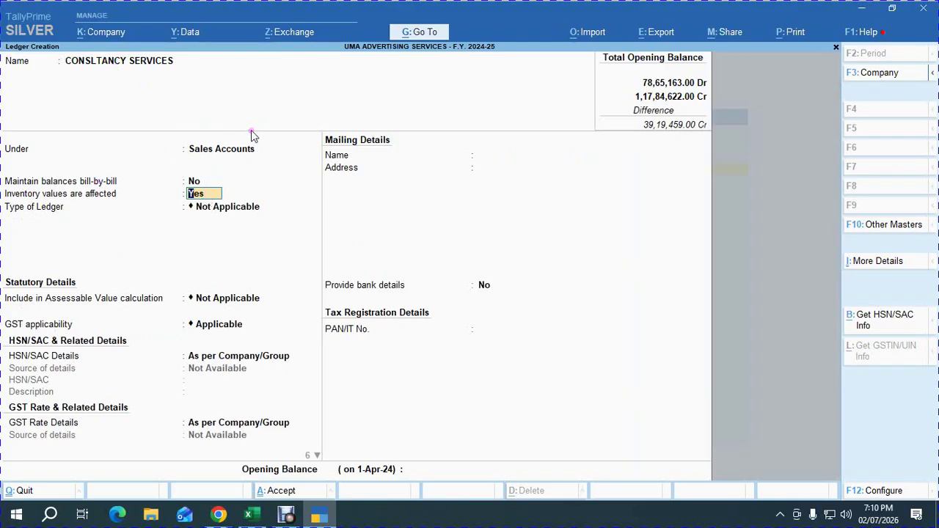
{"action": "type", "text": "N"}
{"action": "key", "text": "Return"}
{"action": "key", "text": "Return"}
{"action": "key", "text": "Return"}
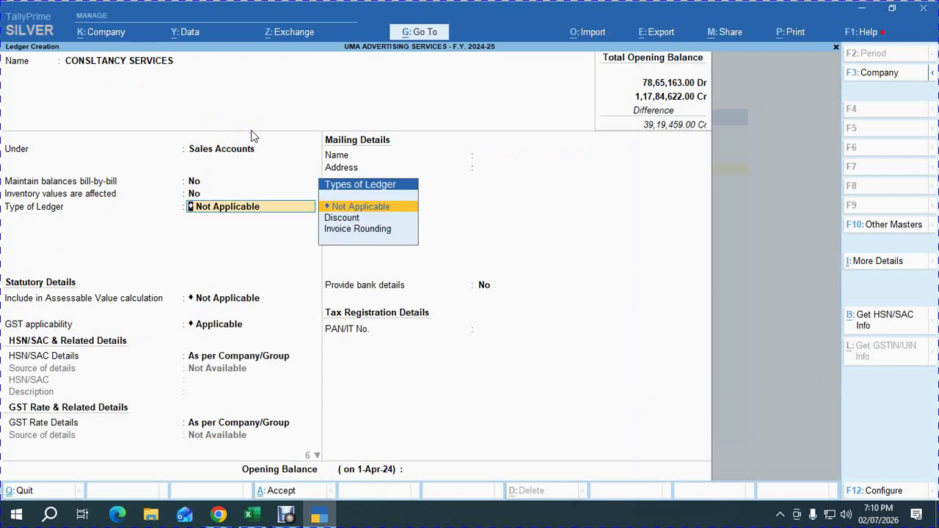
Specify HSN/SAC code 9954 on the ledger and move into its GST rate details.
{"action": "key", "text": "Return"}
{"action": "key", "text": "Down"}
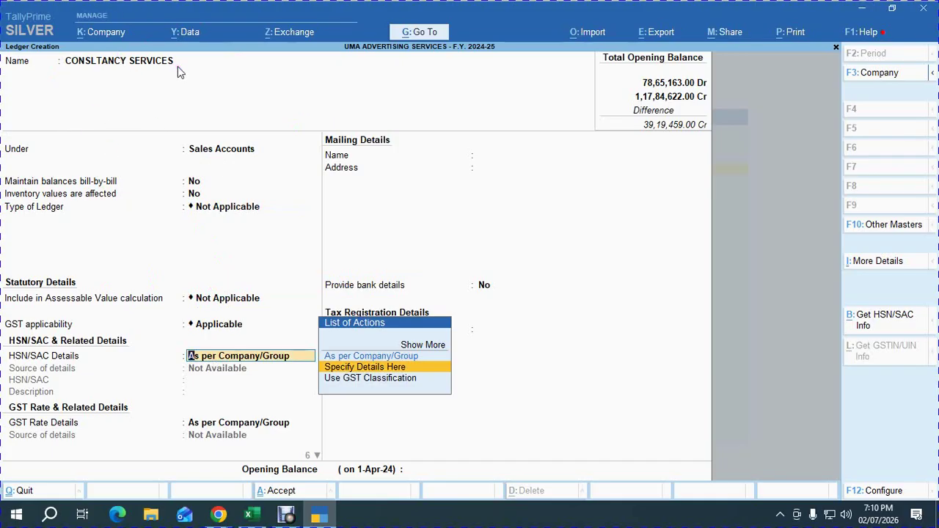
{"action": "key", "text": "Return"}
{"action": "type", "text": "9954"}
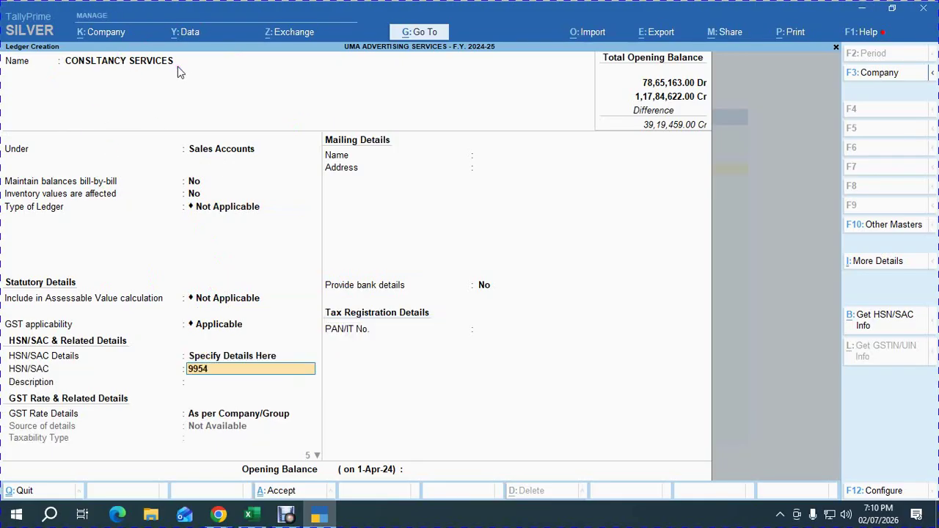
{"action": "key", "text": "Return"}
{"action": "key", "text": "Return"}
{"action": "key", "text": "Down"}
{"action": "key", "text": "Return"}
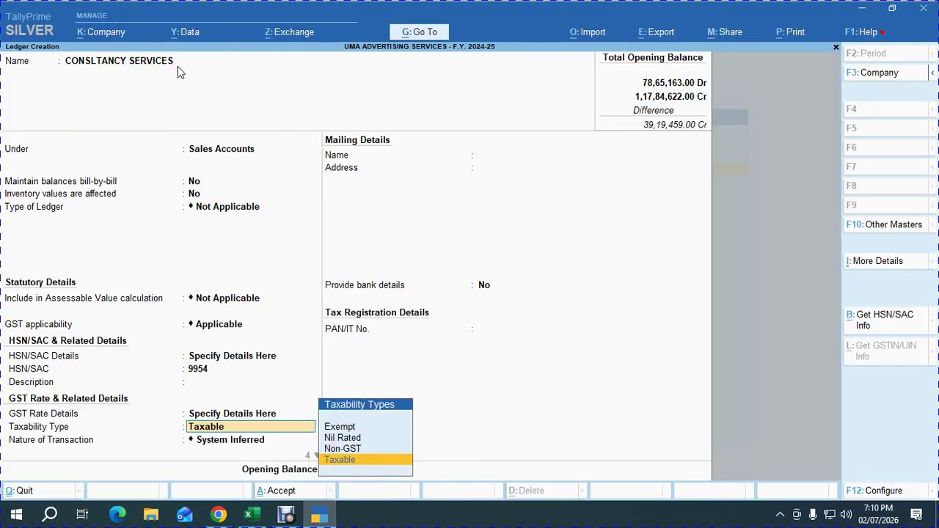
{"action": "key", "text": "Return"}
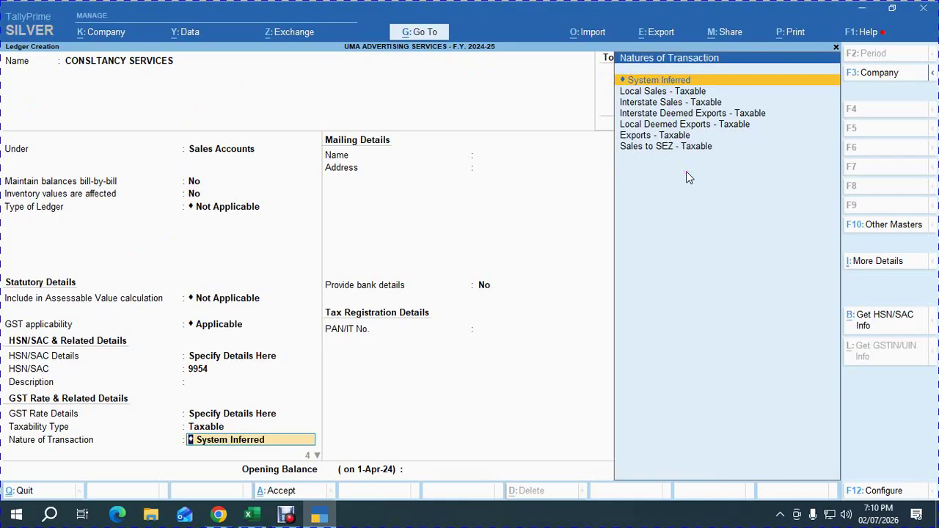
{"action": "key", "text": "Down"}
{"action": "key", "text": "Up"}
{"action": "key", "text": "alt+Tab"}
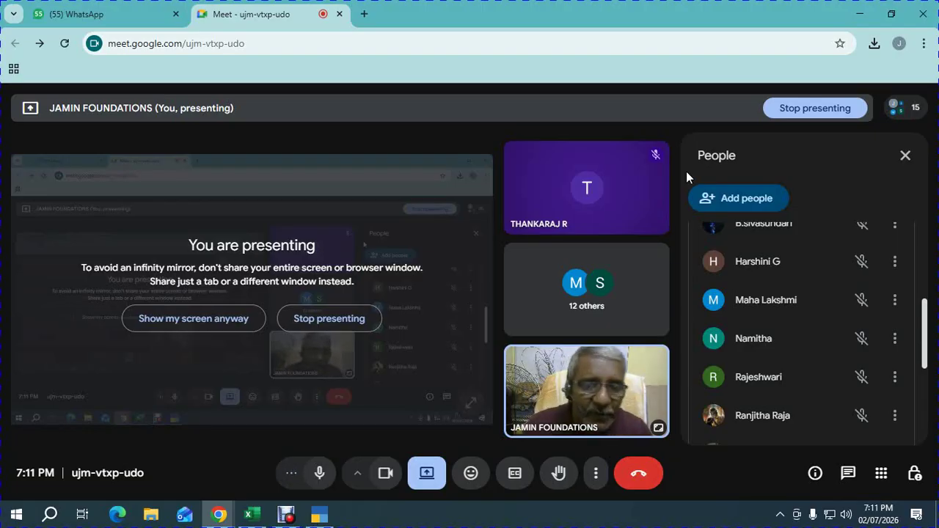
Finish CONSLTANCY SERVICES at 18% GST, no reverse charge, Services supply, save it, and name the next ledger OUTPUT CGST.
{"action": "key", "text": "alt+Tab"}
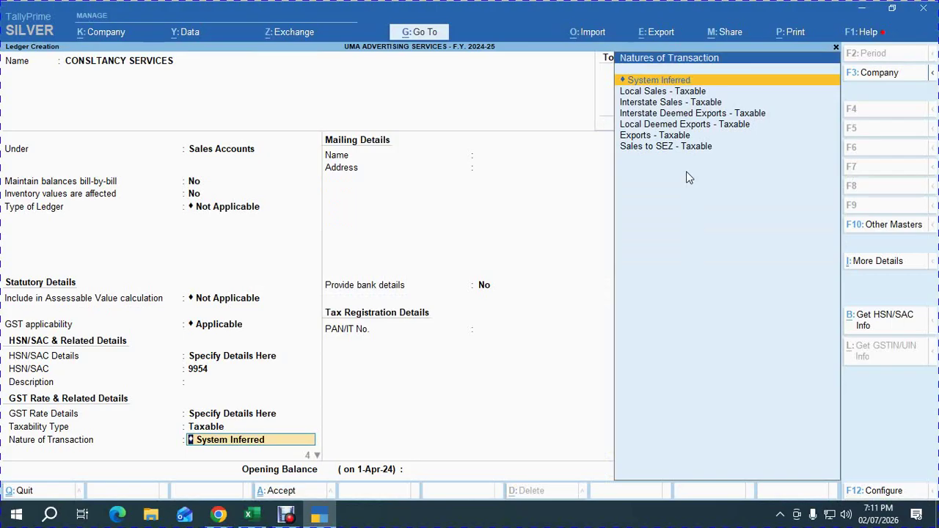
{"action": "key", "text": "Return"}
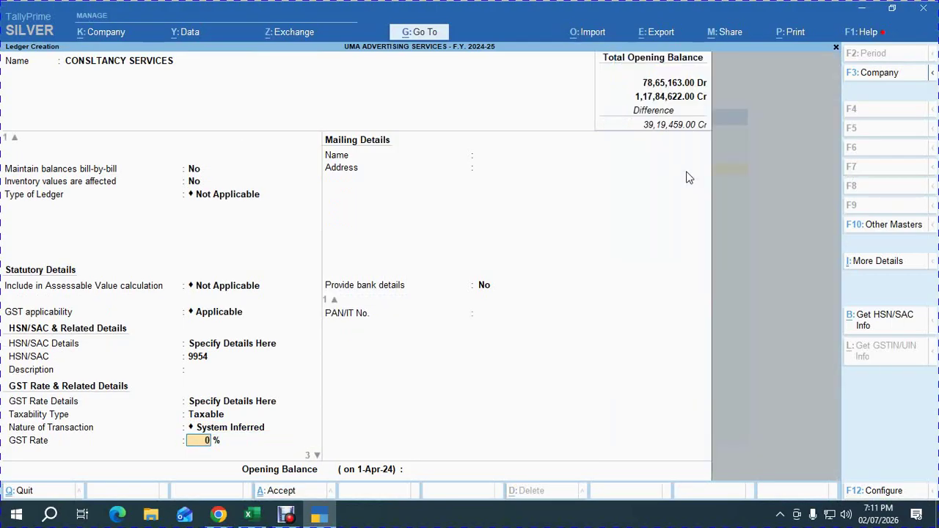
{"action": "type", "text": "18"}
{"action": "key", "text": "Return"}
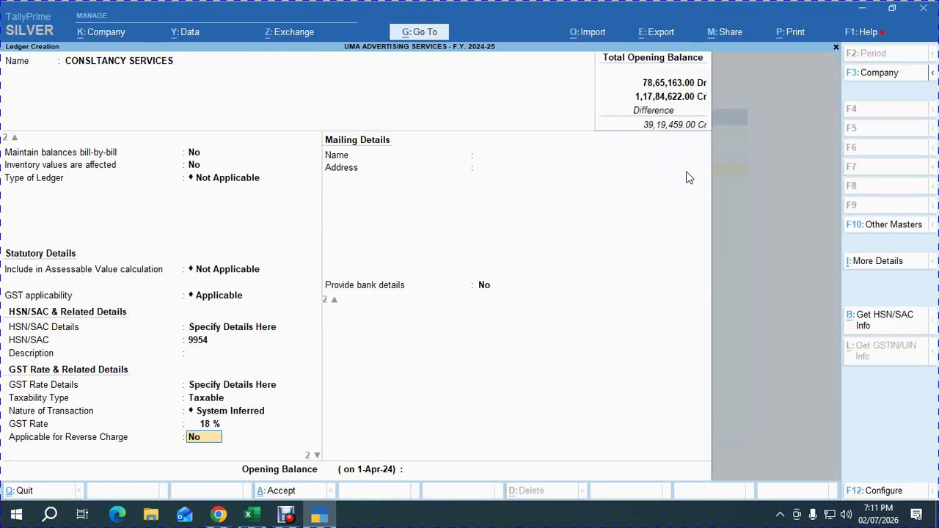
{"action": "key", "text": "Return"}
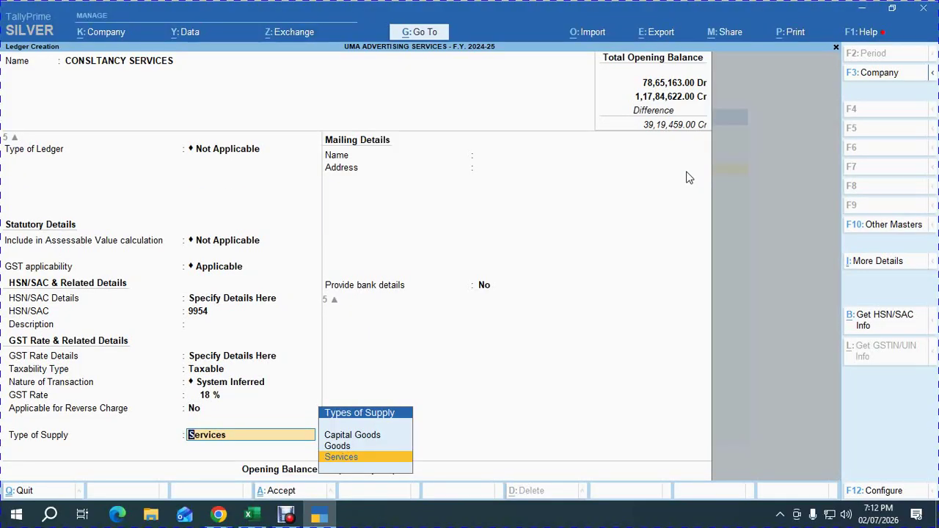
{"action": "key", "text": "Return"}
{"action": "key", "text": "Return"}
{"action": "key", "text": "Return"}
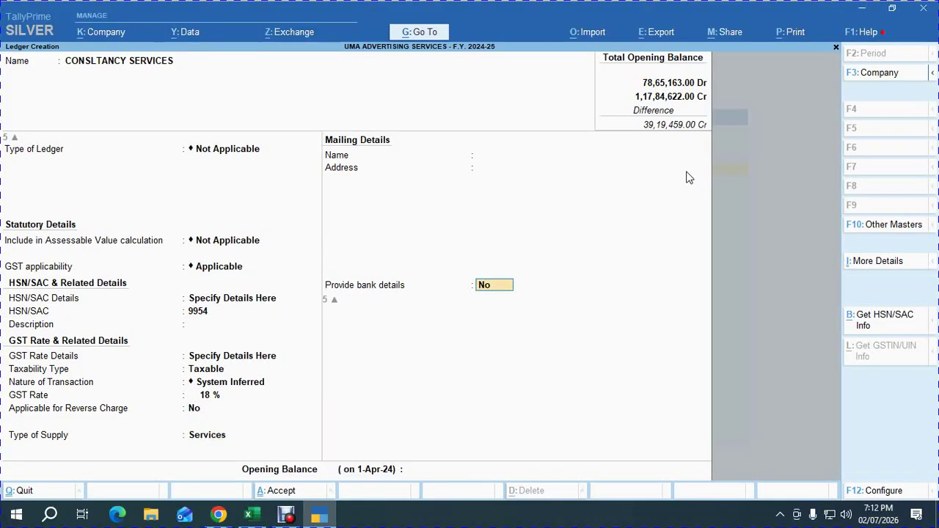
{"action": "key", "text": "Return"}
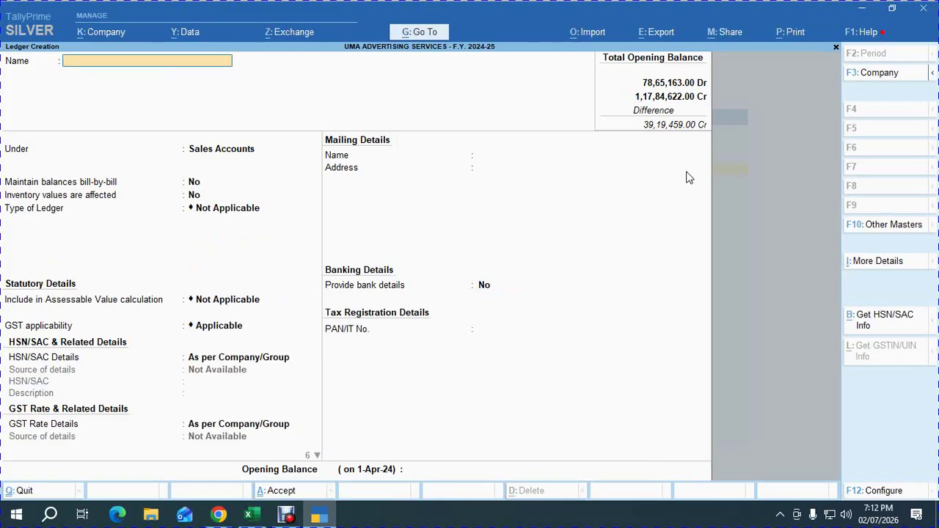
{"action": "type", "text": "OUTPUT CGST"}
Put OUTPUT CGST under Duties & Taxes as a GST duty with CGST tax type and save it.
{"action": "key", "text": "Return"}
{"action": "type", "text": "DUT"}
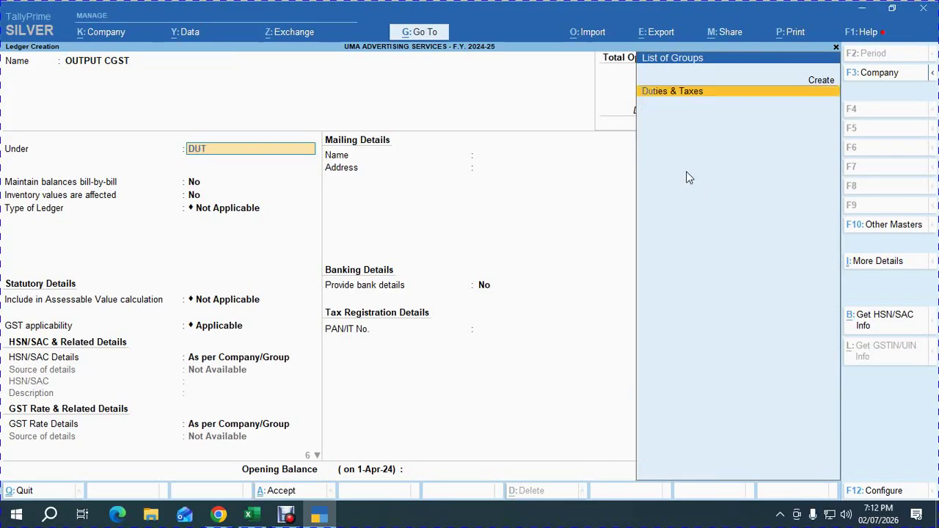
{"action": "key", "text": "Return"}
{"action": "key", "text": "Return"}
{"action": "key", "text": "Down"}
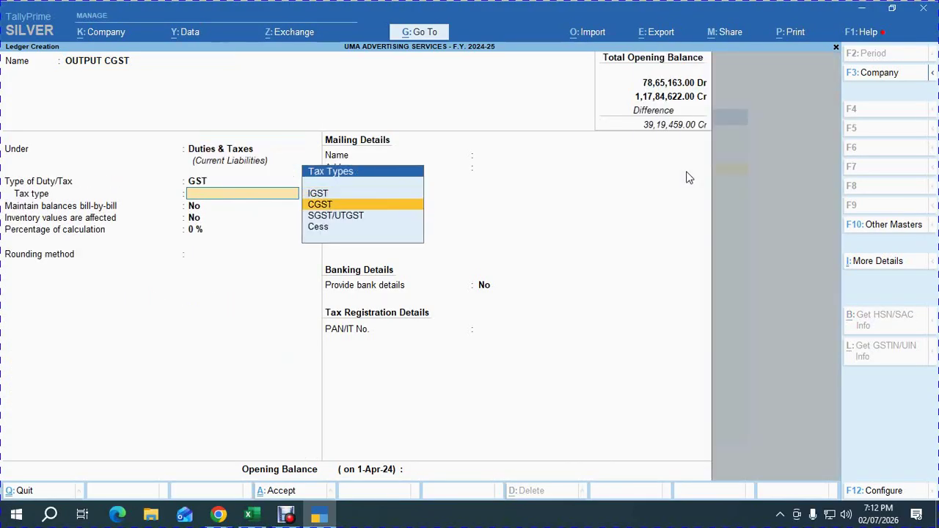
{"action": "key", "text": "Return"}
{"action": "key", "text": "ctrl+a"}
Create OUTPUT SGST under Duties & Taxes as a GST duty of type SGST/UTGST.
{"action": "type", "text": "OU"}
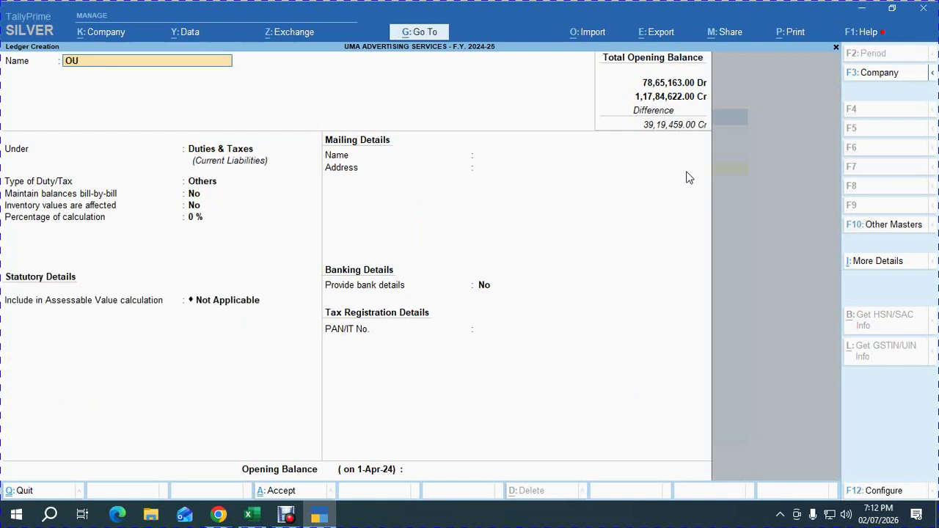
{"action": "type", "text": "TPUT SGST"}
{"action": "key", "text": "Return"}
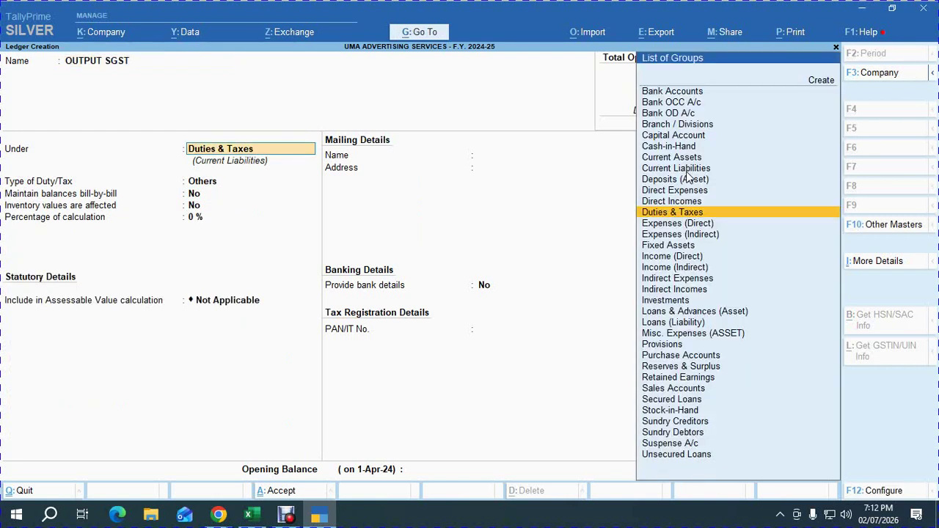
{"action": "key", "text": "Return"}
{"action": "key", "text": "Return"}
{"action": "key", "text": "Down"}
{"action": "key", "text": "Down"}
{"action": "key", "text": "Return"}
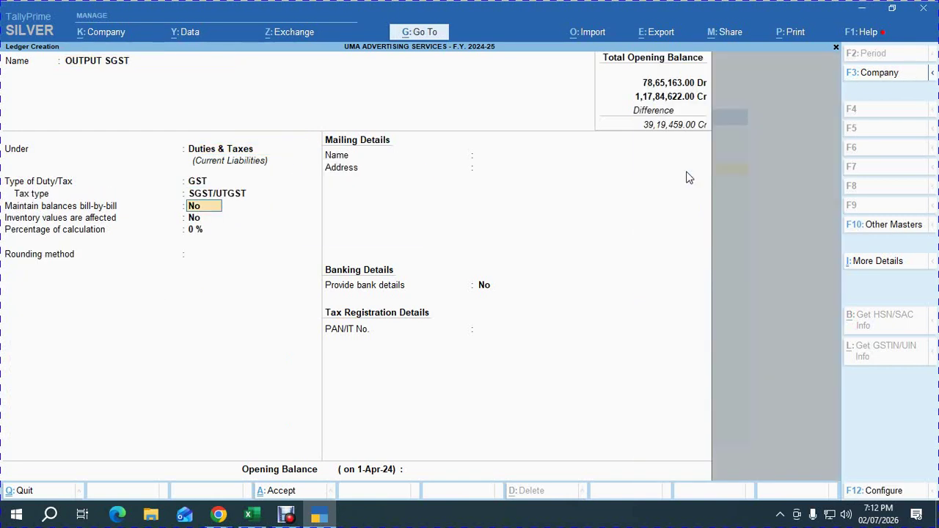
{"action": "key", "text": "ctrl+a"}
Create OUTPUT IGST under Duties & Taxes as a GST duty of type IGST.
{"action": "type", "text": "OUTPUT IGST"}
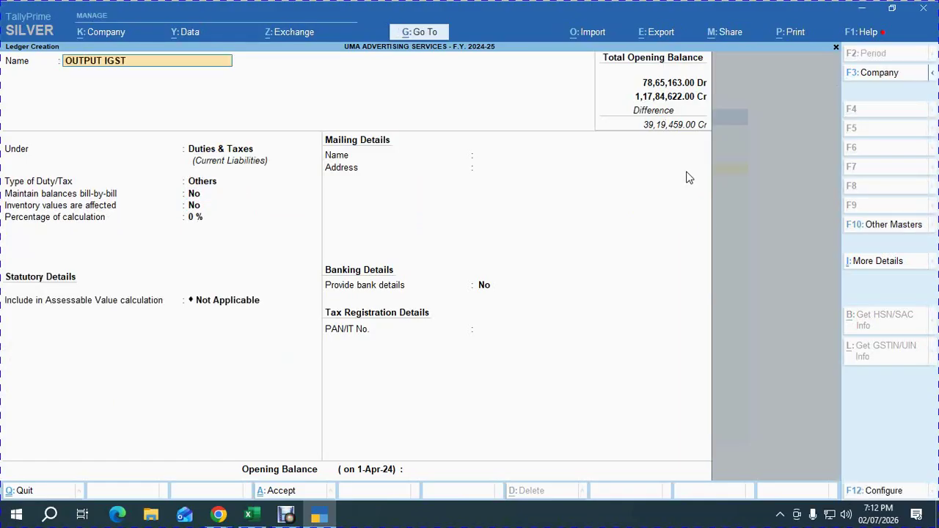
{"action": "key", "text": "Return"}
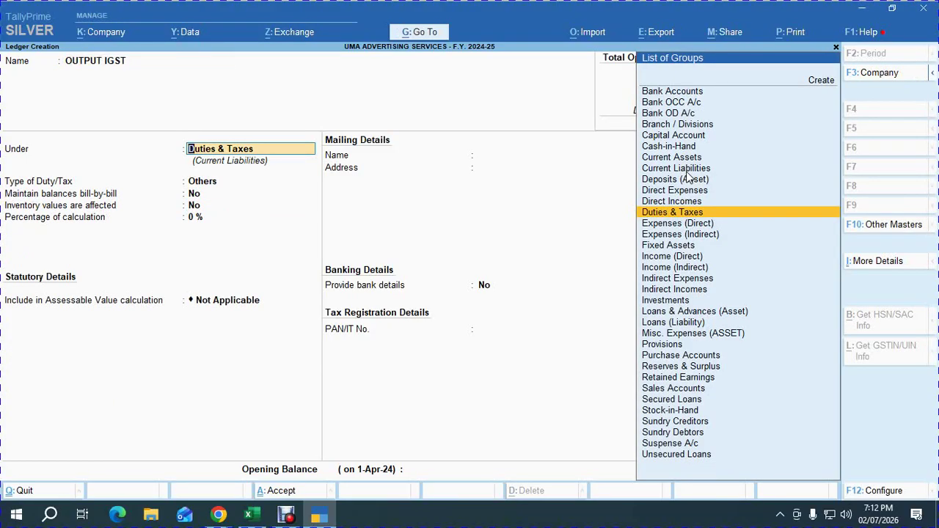
{"action": "key", "text": "Return"}
{"action": "key", "text": "Up"}
{"action": "key", "text": "Return"}
{"action": "key", "text": "Down"}
{"action": "key", "text": "Up"}
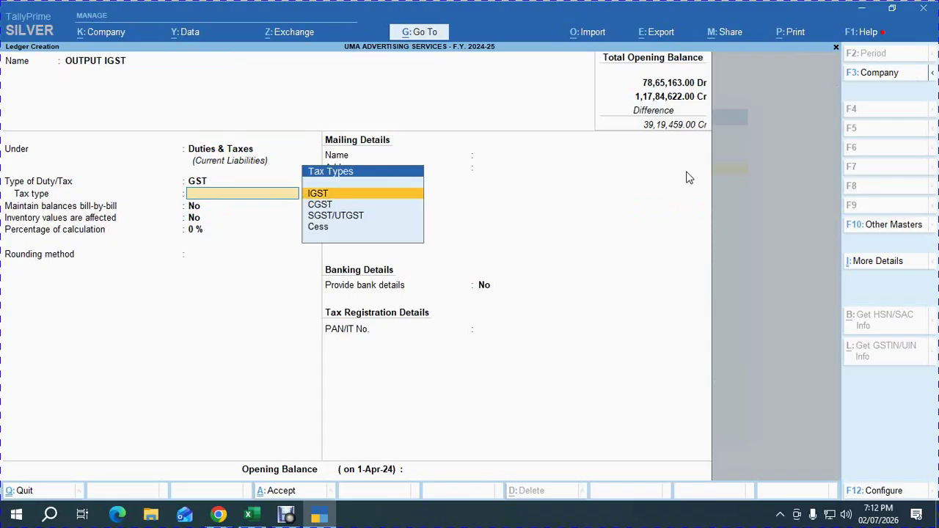
{"action": "key", "text": "Return"}
{"action": "key", "text": "ctrl+a"}
Create ROUND OFF under Indirect Expenses as an Invoice Rounding ledger, Normal Rounding, limit 1.
{"action": "type", "text": "ROUND OFF"}
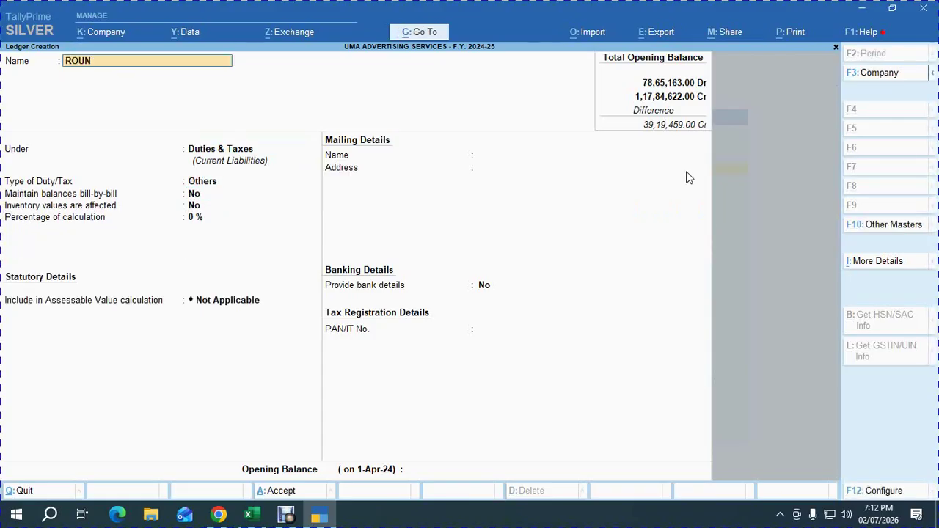
{"action": "key", "text": "Return"}
{"action": "type", "text": "ind"}
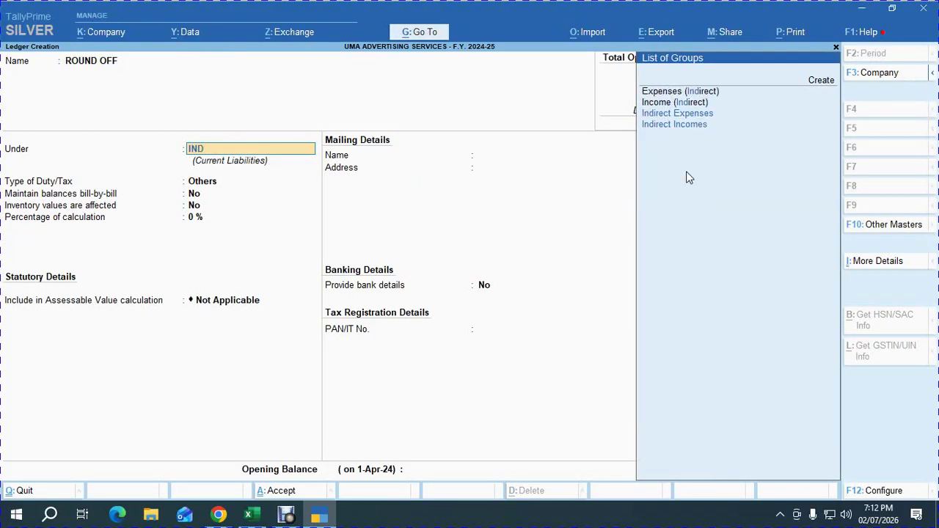
{"action": "key", "text": "Down"}
{"action": "key", "text": "Return"}
{"action": "key", "text": "Return"}
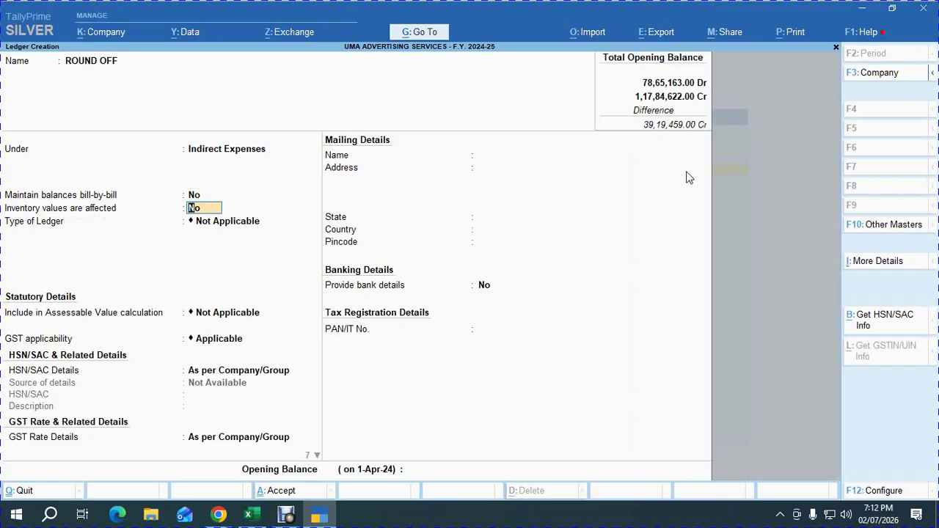
{"action": "key", "text": "Return"}
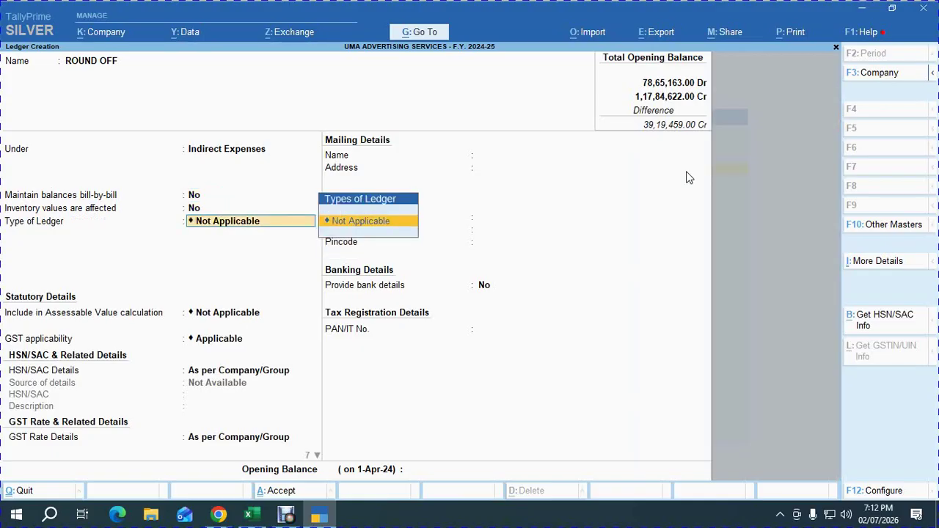
{"action": "key", "text": "Down"}
{"action": "key", "text": "Down"}
{"action": "key", "text": "Return"}
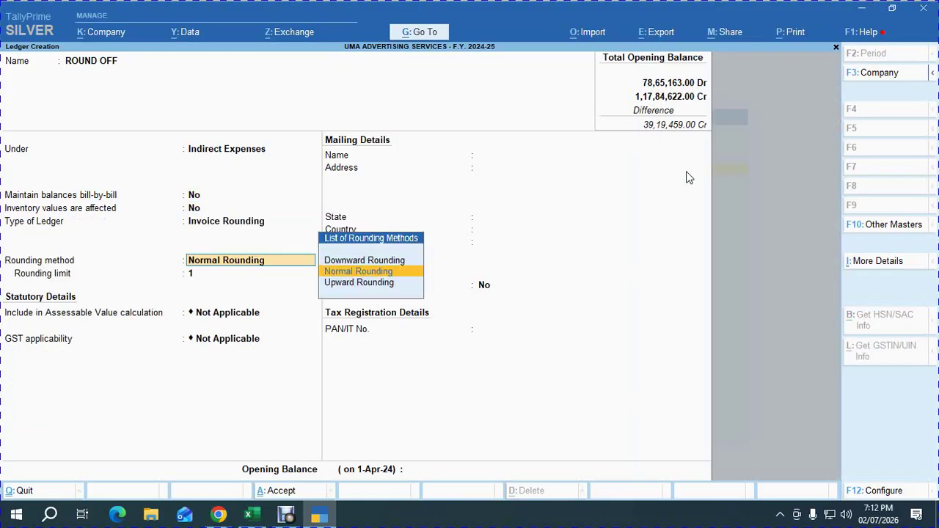
{"action": "key", "text": "Return"}
{"action": "key", "text": "Return"}
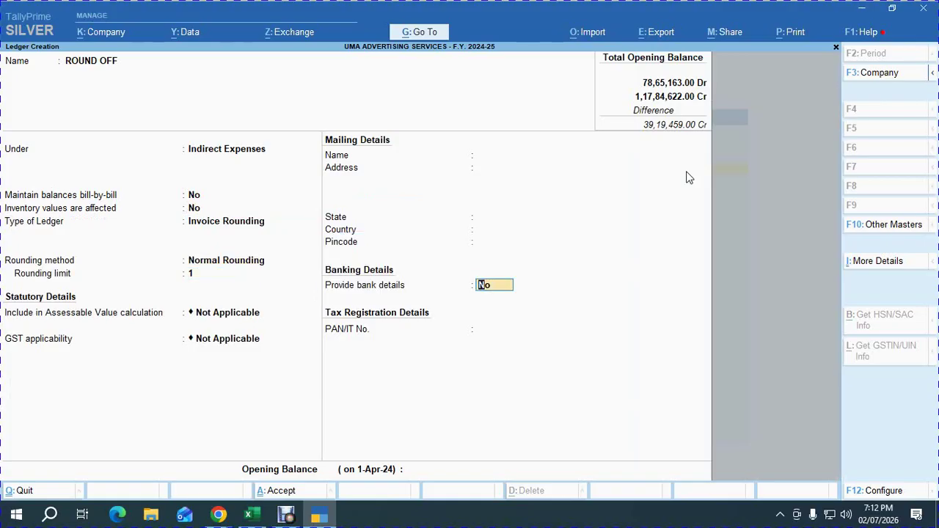
{"action": "key", "text": "Return"}
{"action": "key", "text": "Return"}
{"action": "key", "text": "Return"}
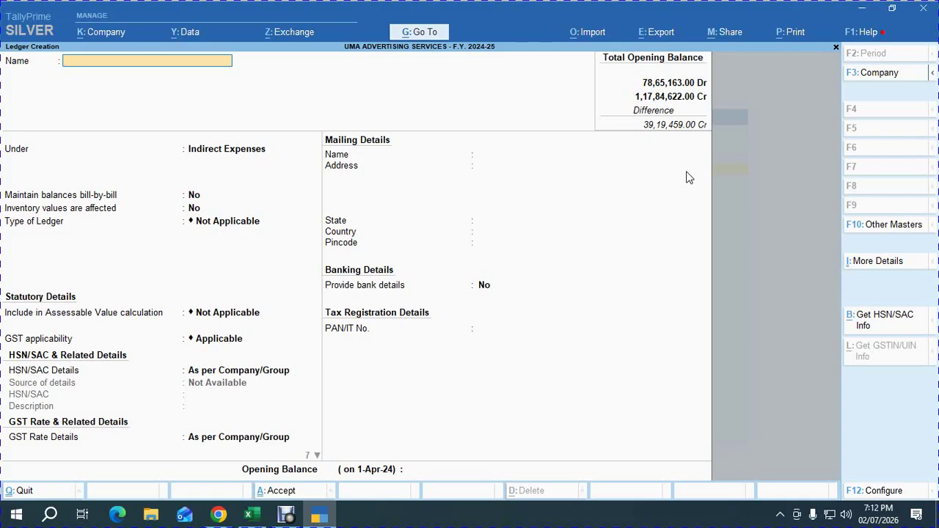
Create GST LOCAL SALES under Sales Accounts: no bill-by-bill, inventory affected, GST applicable, Goods supply.
{"action": "type", "text": "GST LOCAL SALES"}
{"action": "key", "text": "Return"}
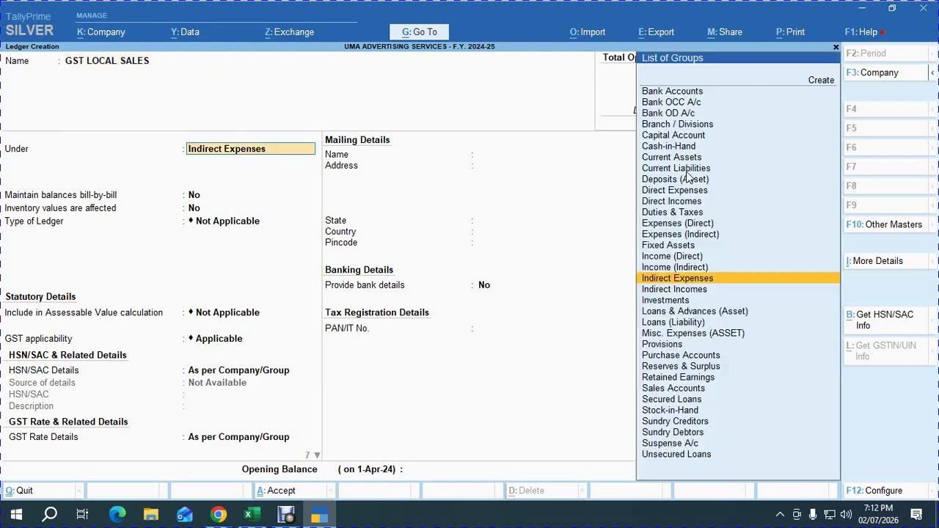
{"action": "type", "text": "Sa"}
{"action": "key", "text": "Return"}
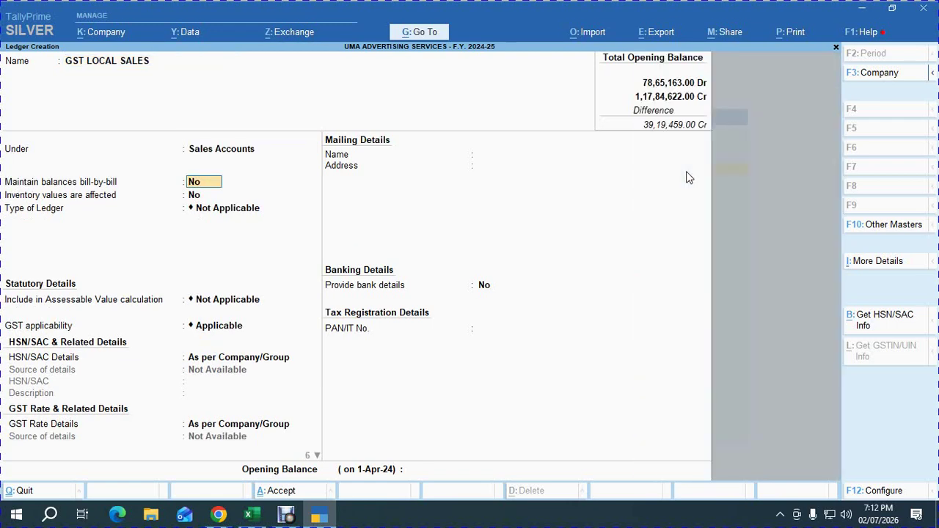
{"action": "type", "text": "n"}
{"action": "key", "text": "Return"}
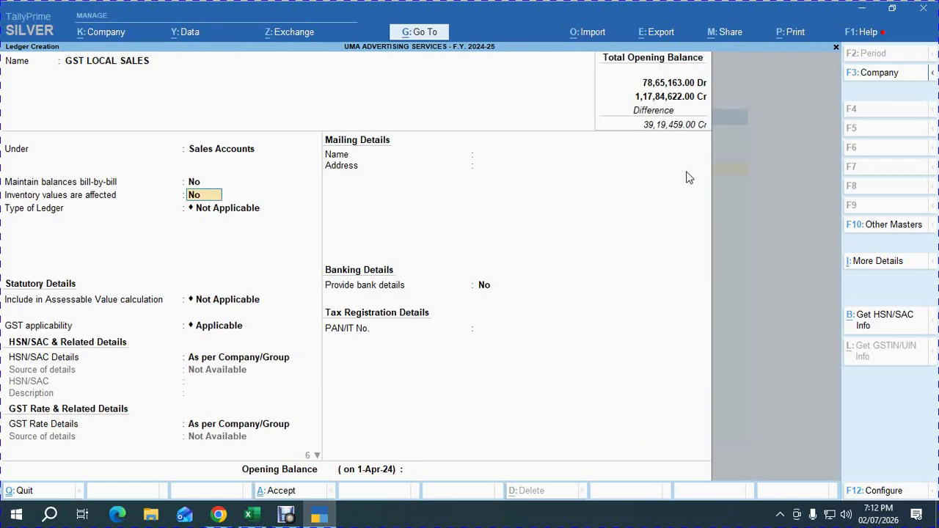
{"action": "type", "text": "y"}
{"action": "key", "text": "Return"}
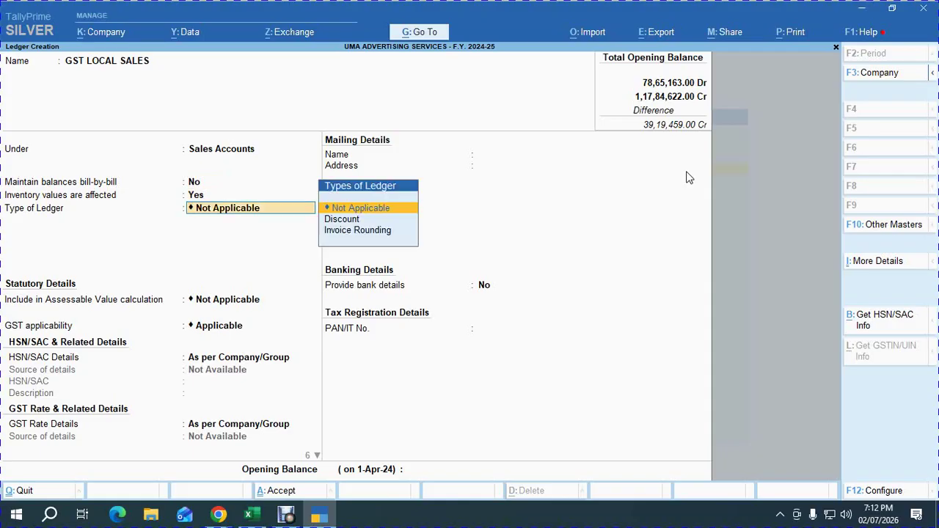
{"action": "key", "text": "Return"}
{"action": "key", "text": "Return"}
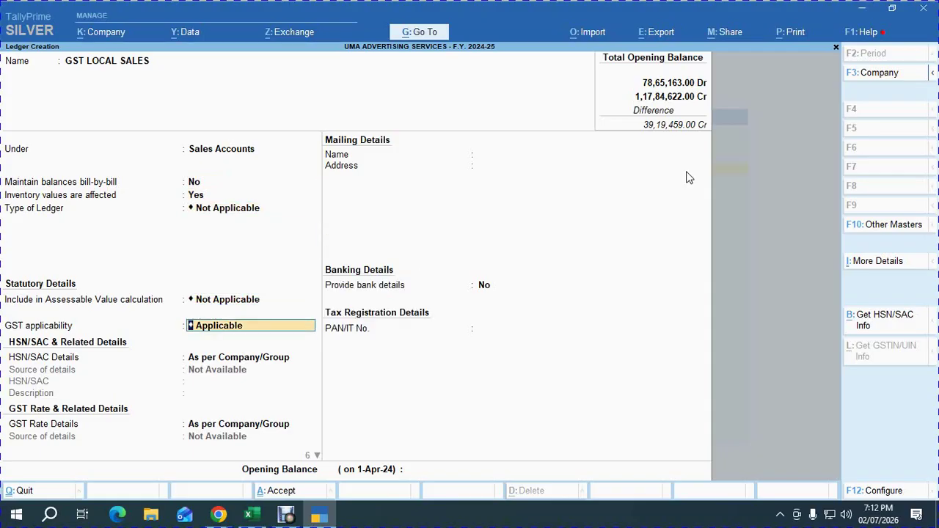
{"action": "key", "text": "Return"}
{"action": "key", "text": "Return"}
{"action": "key", "text": "Return"}
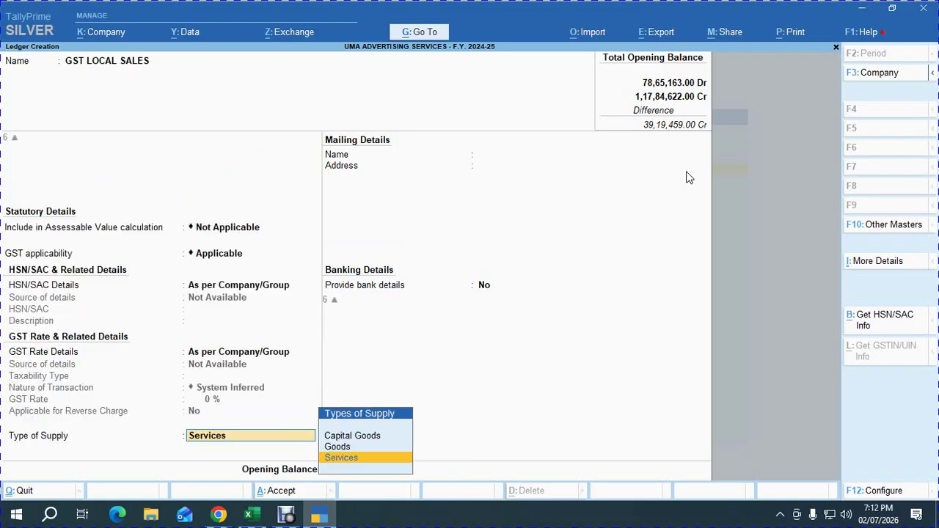
{"action": "key", "text": "Up"}
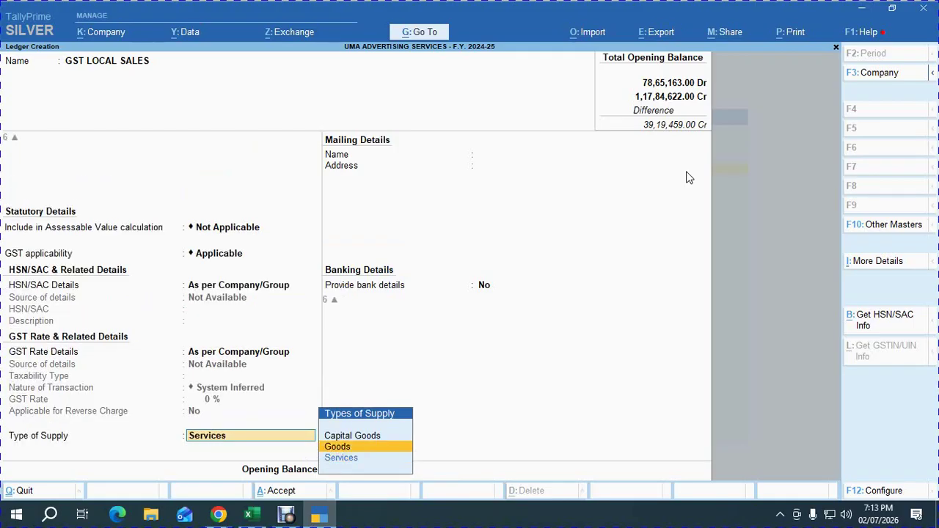
{"action": "key", "text": "Return"}
{"action": "key", "text": "Return"}
{"action": "key", "text": "Return"}
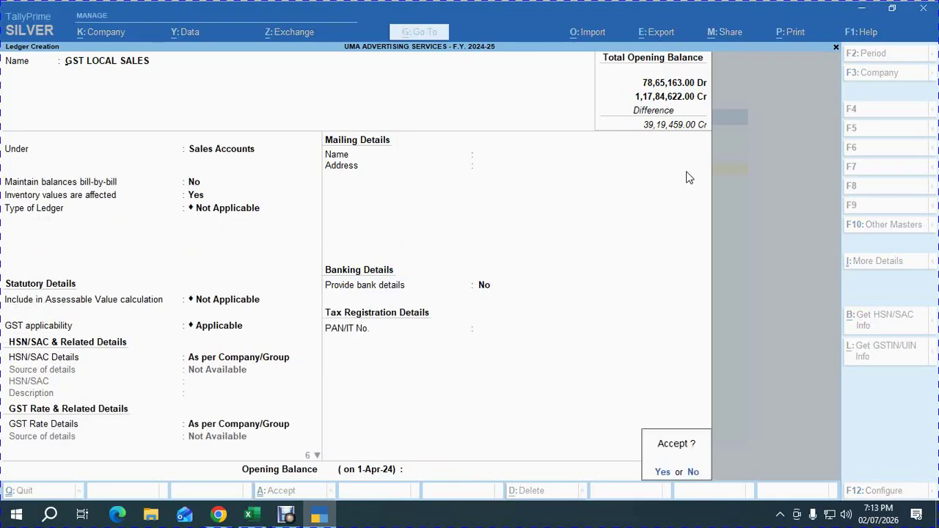
{"action": "key", "text": "Return"}
Enter OK in G65 and G66 of the Excel checklist for the opening balance and GST ledgers steps.
{"action": "left_click", "coordinate": [251, 515]}
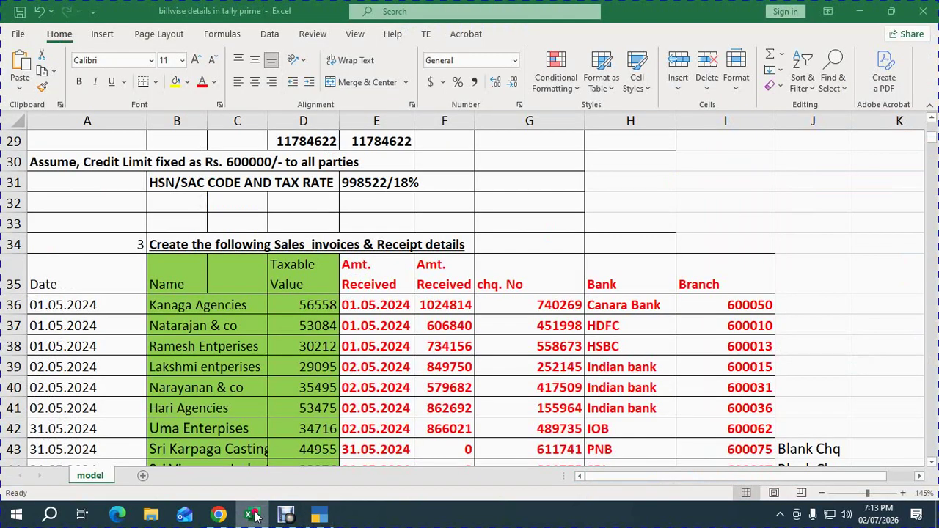
{"action": "left_click", "coordinate": [408, 387]}
{"action": "scroll", "coordinate": [440, 389], "scroll_direction": "down", "scroll_amount": 8}
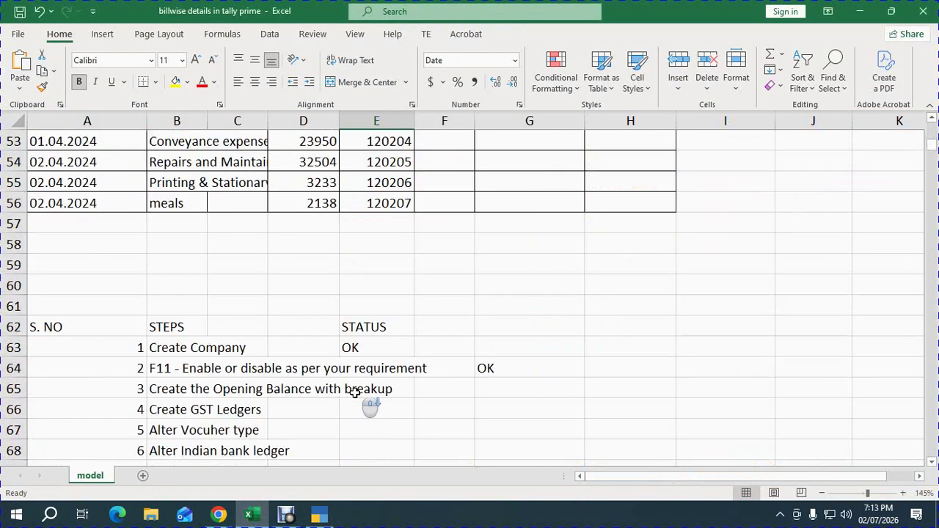
{"action": "left_click", "coordinate": [493, 391]}
{"action": "type", "text": "OK"}
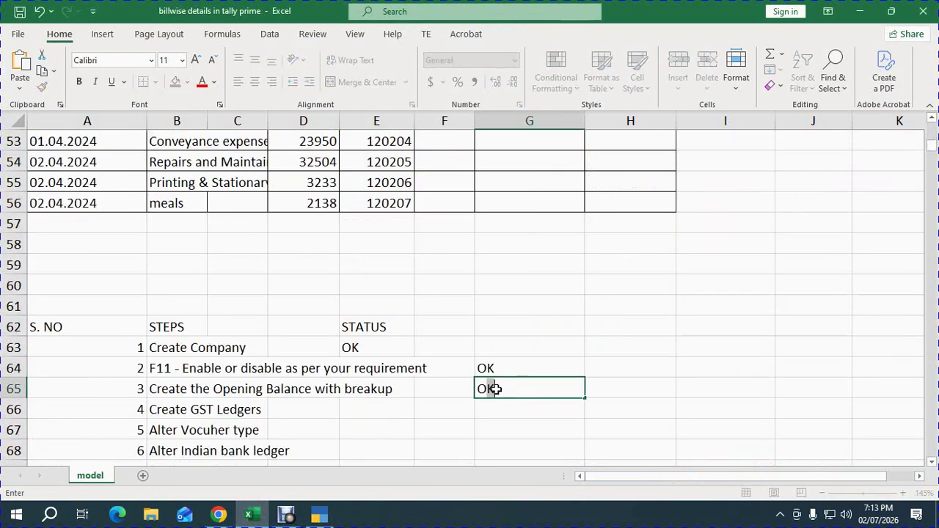
{"action": "key", "text": "Return"}
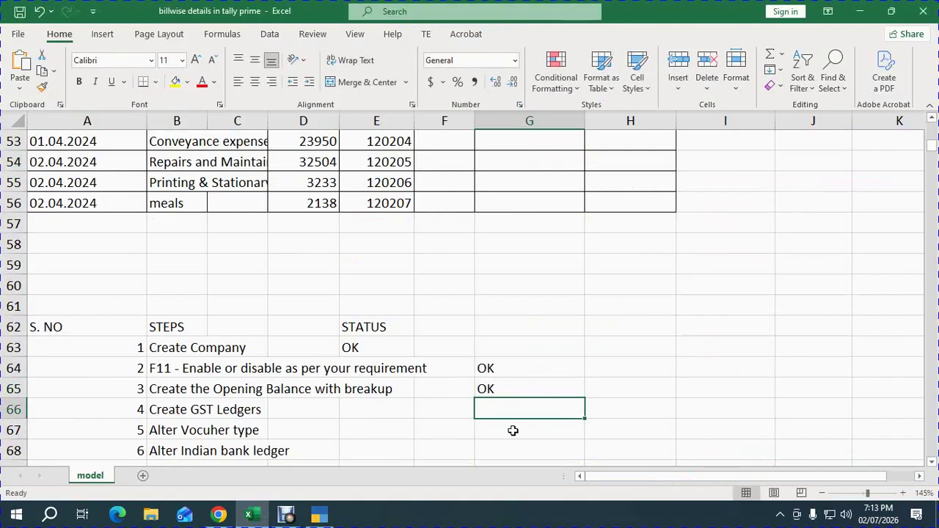
{"action": "type", "text": "OK"}
{"action": "key", "text": "Return"}
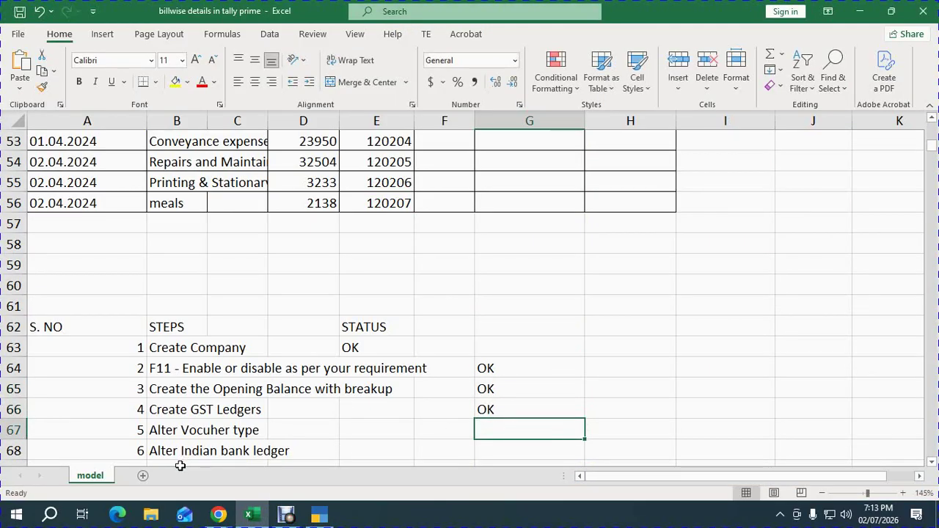
{"action": "left_click", "coordinate": [314, 517]}
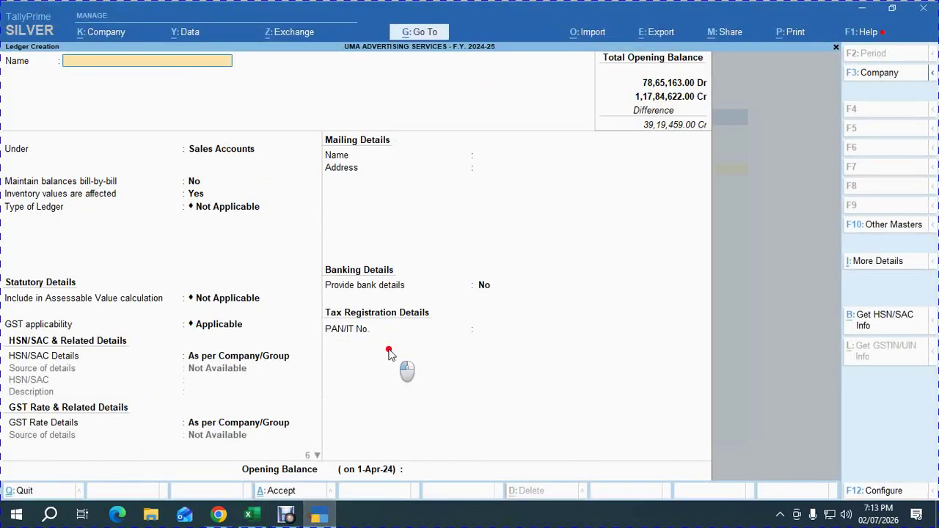
Open the Sales voucher type for alteration from Gateway of Tally.
{"action": "key", "text": "Escape"}
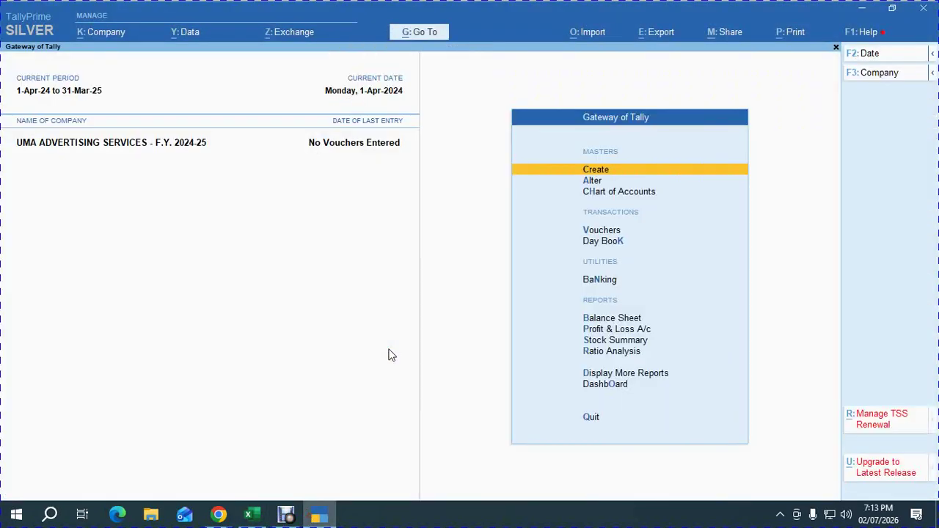
{"action": "key", "text": "Down"}
{"action": "key", "text": "Return"}
{"action": "key", "text": "Down"}
{"action": "key", "text": "Down"}
{"action": "key", "text": "Down"}
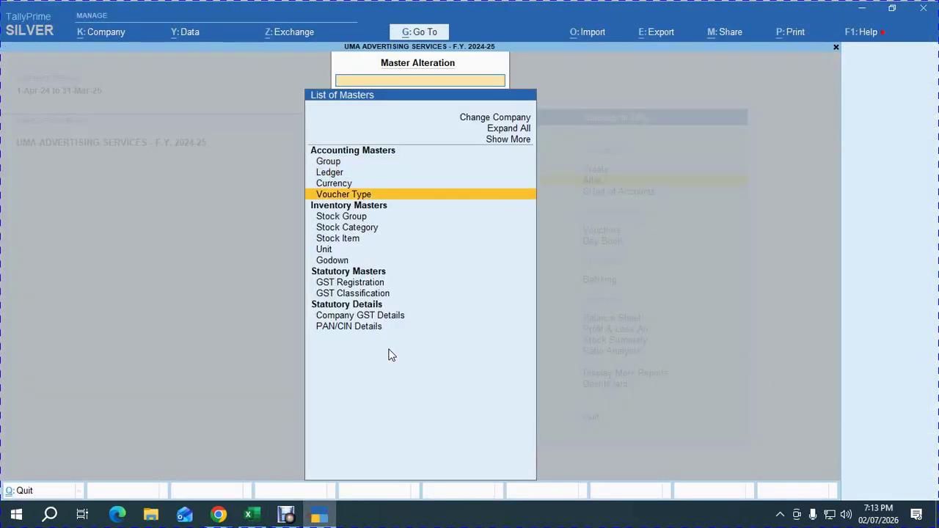
{"action": "key", "text": "Return"}
{"action": "type", "text": "sal"}
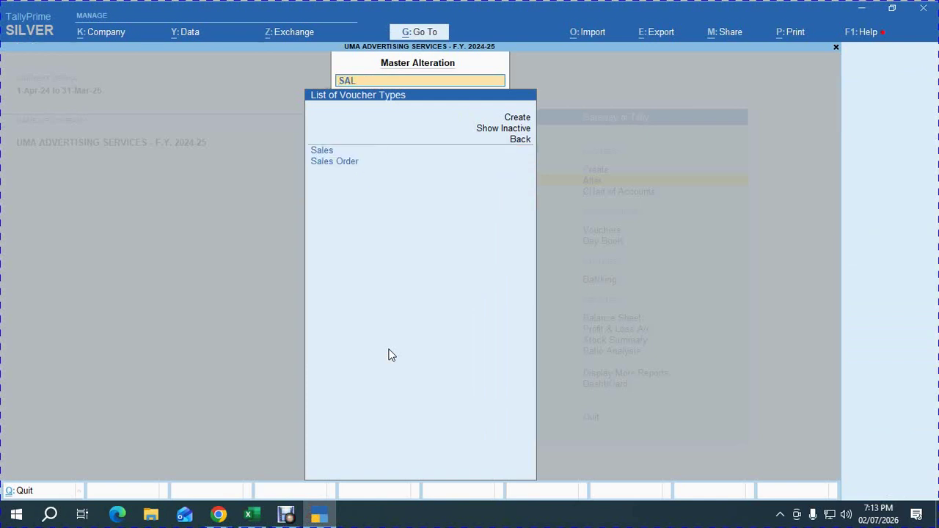
{"action": "key", "text": "Return"}
Set print title TAX INVOICE, default bank INDIAN BANK, jurisdiction CHENNAI, and start the CONSULTING CHARGES class.
{"action": "key", "text": "Return"}
{"action": "key", "text": "Return"}
{"action": "key", "text": "Return"}
{"action": "key", "text": "Return"}
{"action": "key", "text": "Return"}
{"action": "key", "text": "Return"}
{"action": "key", "text": "Return"}
{"action": "key", "text": "Return"}
{"action": "key", "text": "Return"}
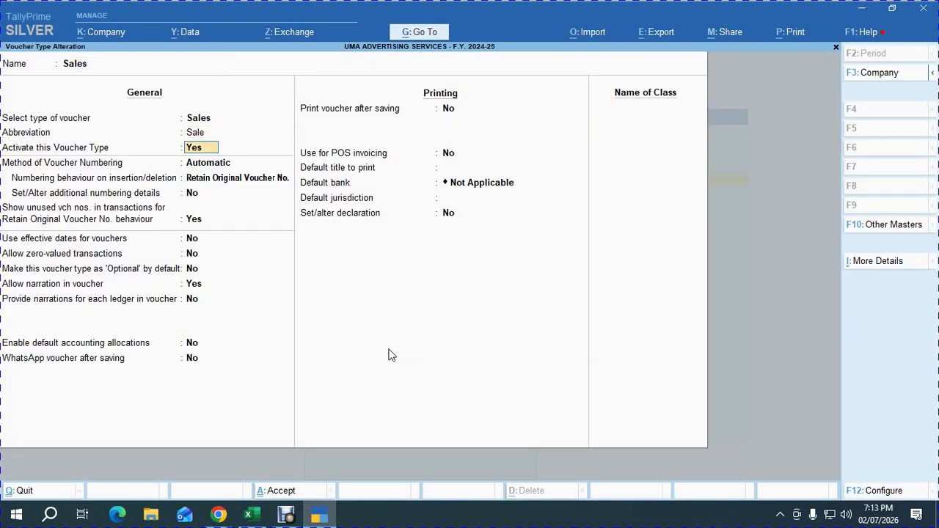
{"action": "key", "text": "Return"}
{"action": "key", "text": "Return"}
{"action": "key", "text": "Return"}
{"action": "key", "text": "Return"}
{"action": "key", "text": "Return"}
{"action": "key", "text": "Return"}
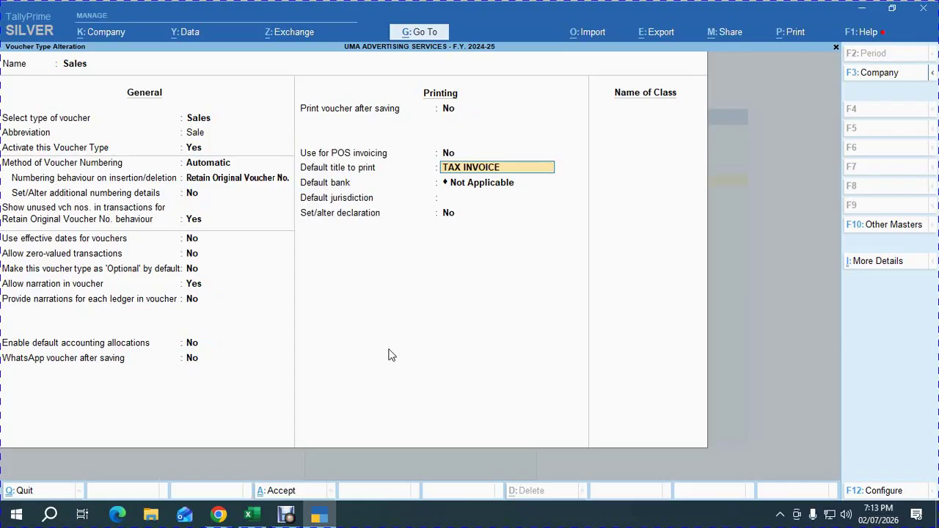
{"action": "key", "text": "Return"}
{"action": "key", "text": "Down"}
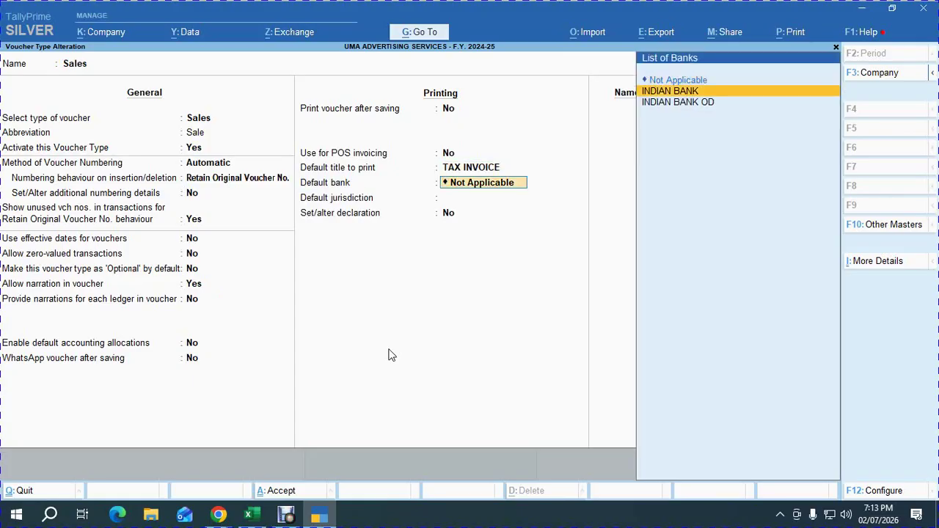
{"action": "key", "text": "Return"}
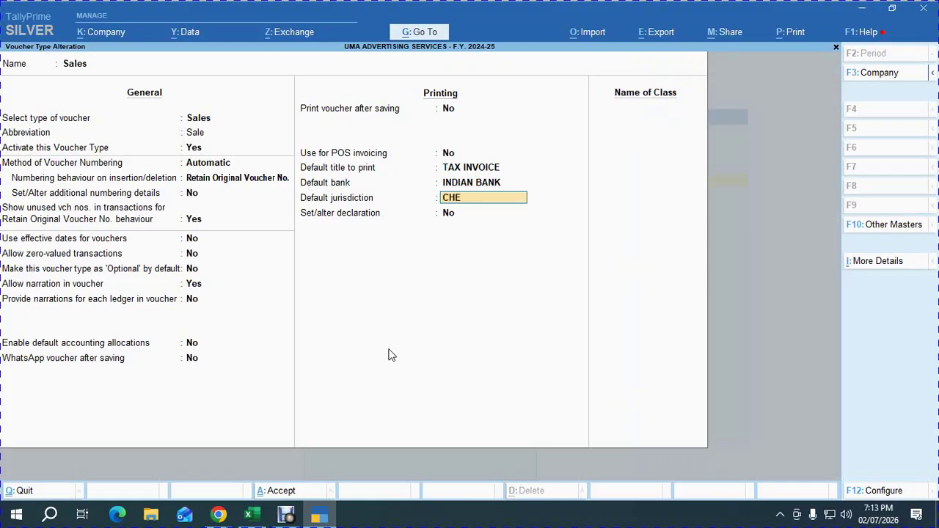
{"action": "key", "text": "Return"}
{"action": "key", "text": "Return"}
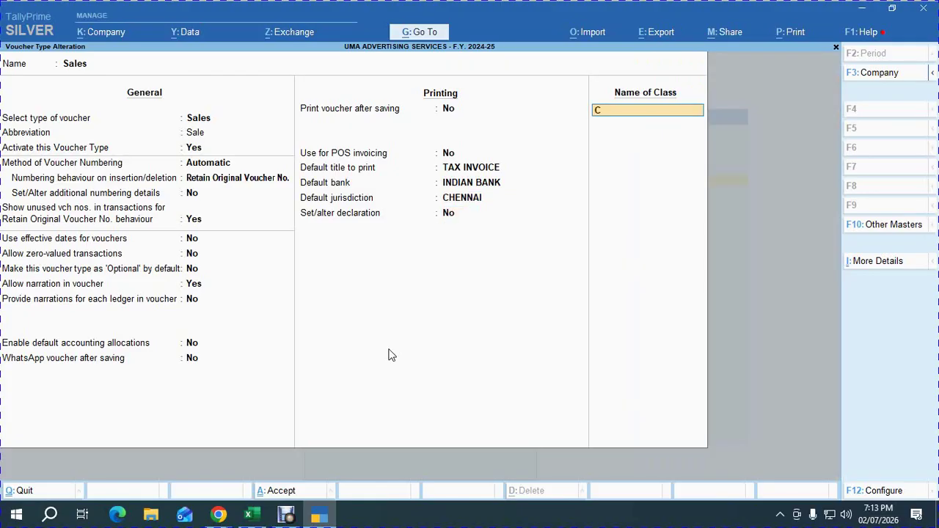
{"action": "type", "text": "CONSULTING CHARGES."}
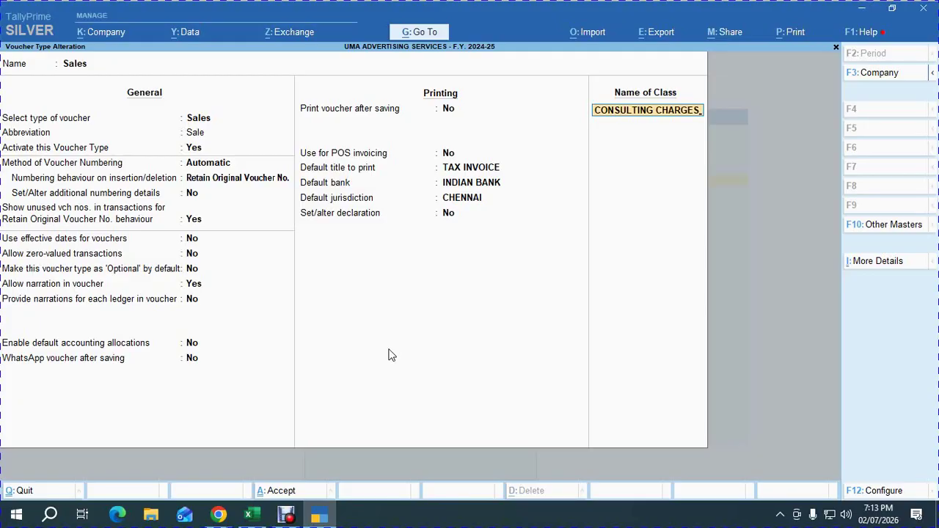
Allocate GST LOCAL SALES at 100% to the CONSULTING CHARGES class, leaving group filters empty.
{"action": "key", "text": "Return"}
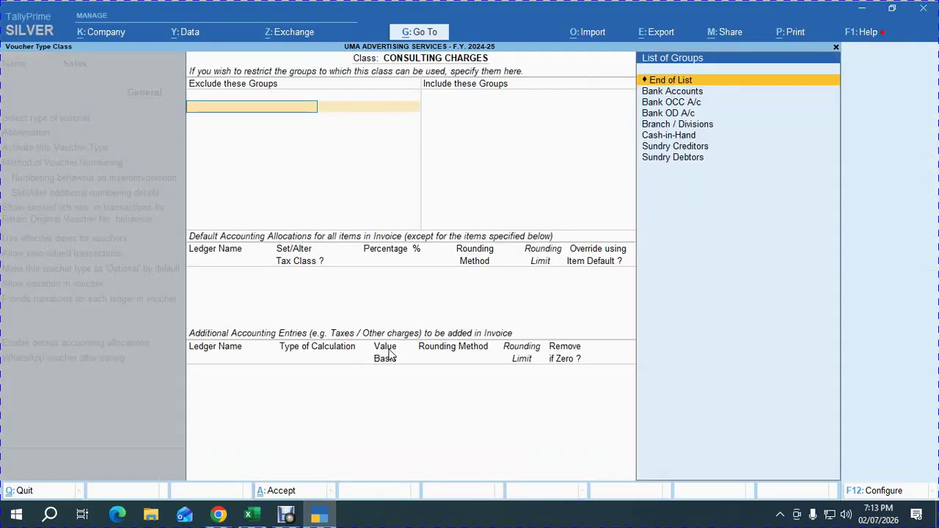
{"action": "key", "text": "Return"}
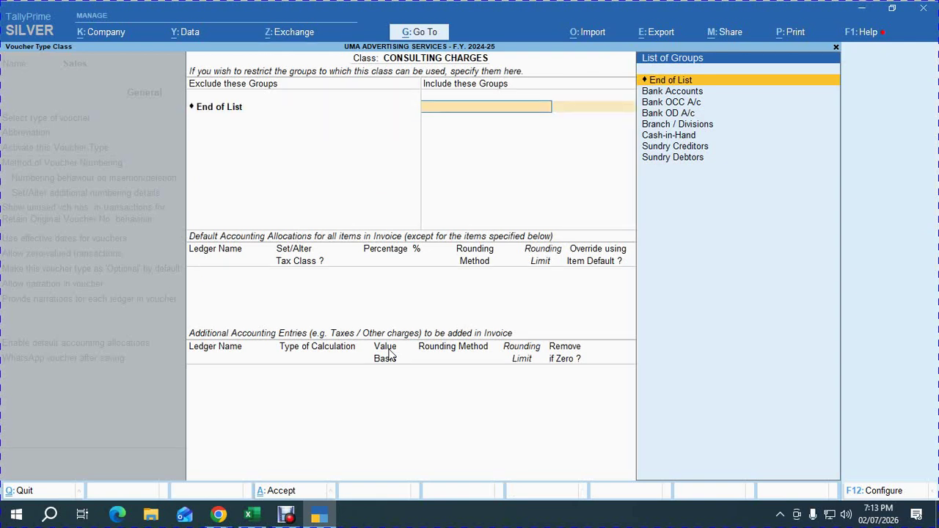
{"action": "key", "text": "Return"}
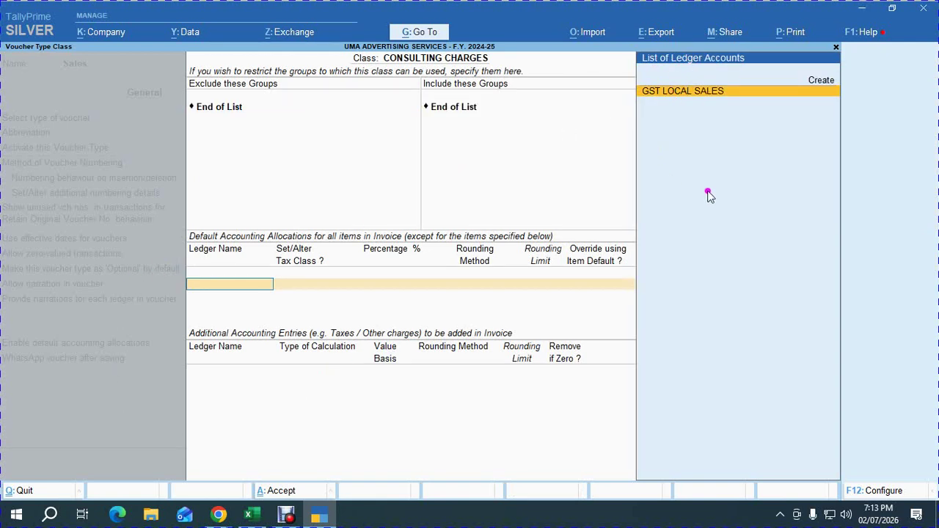
{"action": "key", "text": "Return"}
{"action": "key", "text": "Return"}
{"action": "key", "text": "Return"}
{"action": "key", "text": "Return"}
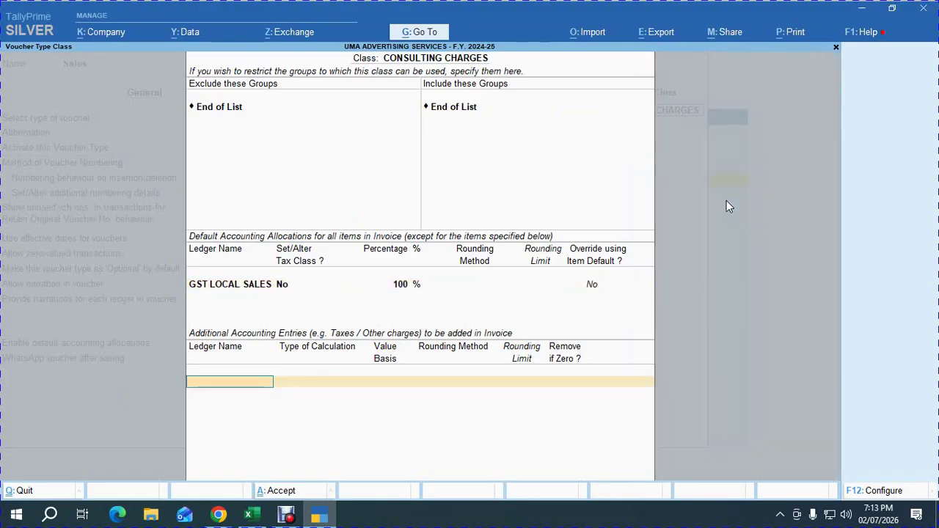
Add CONSLTANCY SERVICES to the class calculated As User Defined Value.
{"action": "type", "text": "CO"}
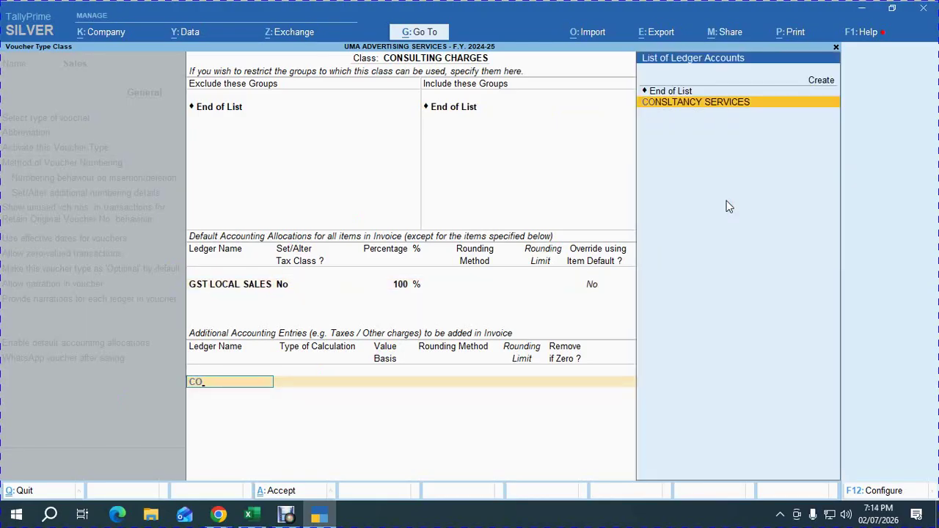
{"action": "key", "text": "Return"}
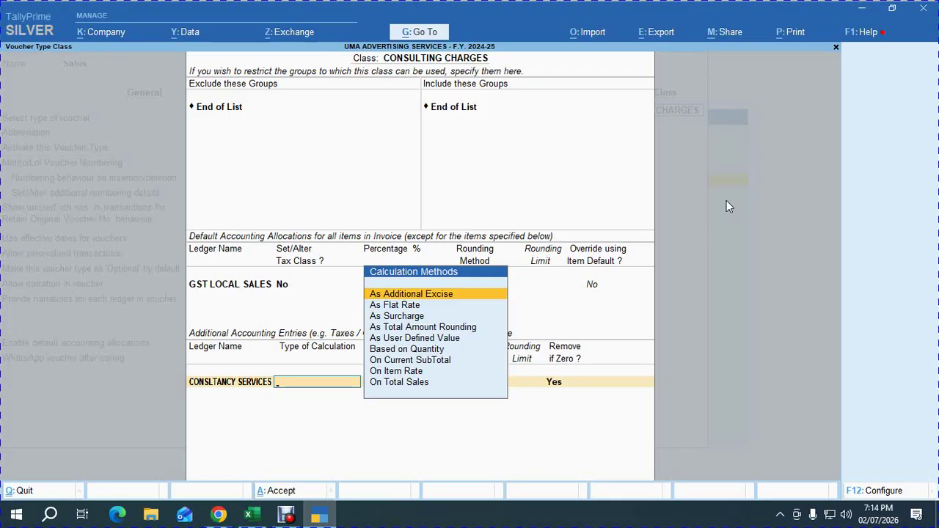
{"action": "key", "text": "Down"}
{"action": "key", "text": "Down"}
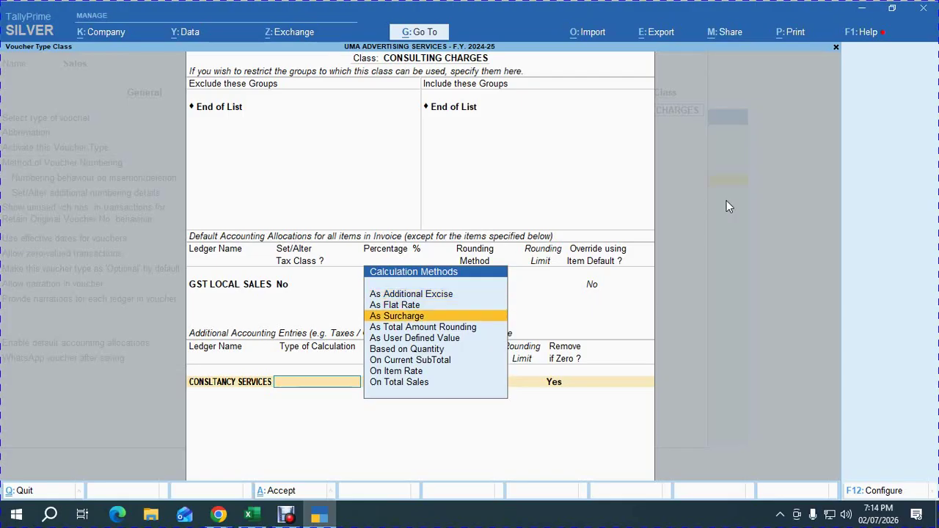
{"action": "key", "text": "Down"}
{"action": "key", "text": "Down"}
{"action": "key", "text": "Down"}
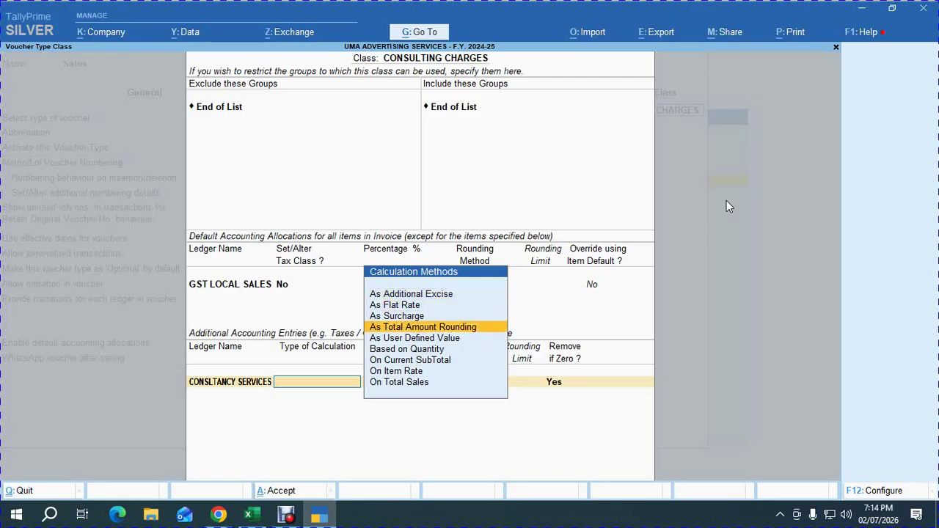
{"action": "key", "text": "Up"}
{"action": "key", "text": "Return"}
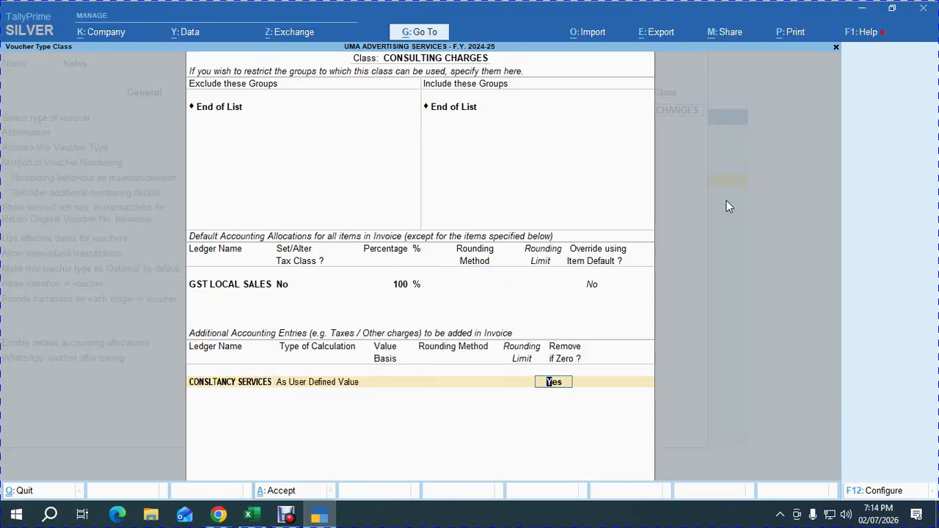
{"action": "key", "text": "Return"}
Add OUTPUT CGST, OUTPUT SGST and OUTPUT IGST as GST entries in the class.
{"action": "type", "text": "OUT"}
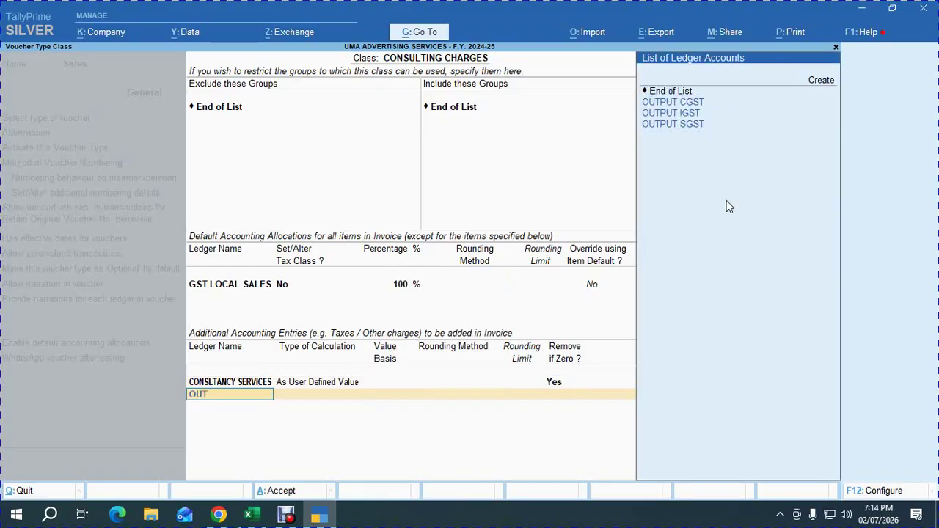
{"action": "key", "text": "Return"}
{"action": "key", "text": "Return"}
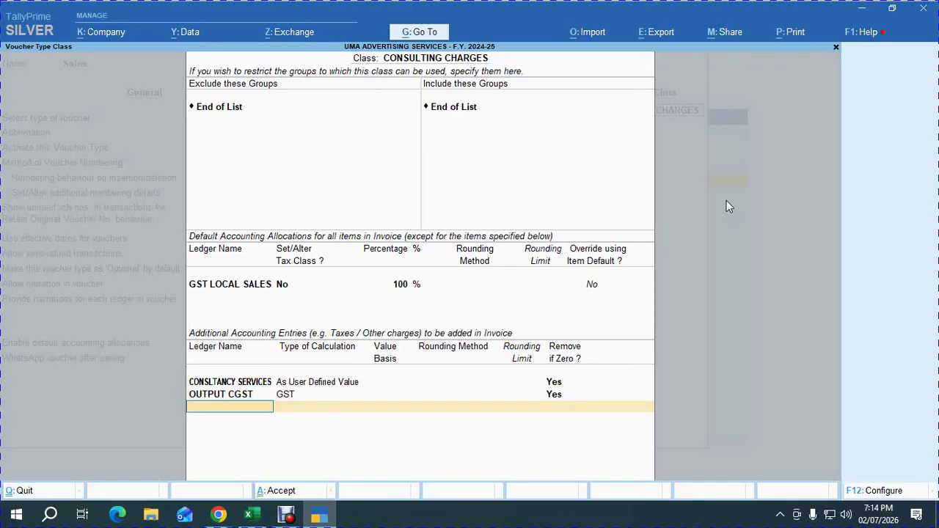
{"action": "type", "text": "OUT"}
{"action": "key", "text": "Down"}
{"action": "key", "text": "Down"}
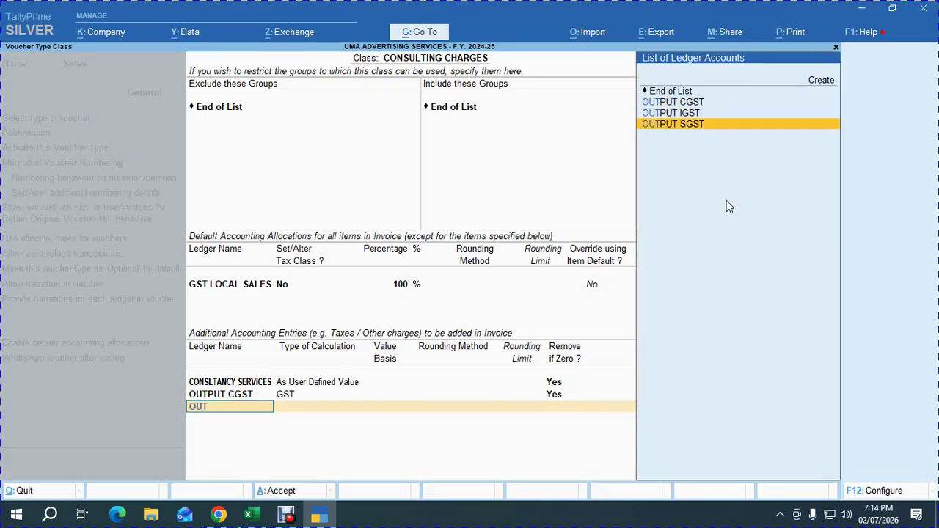
{"action": "key", "text": "Return"}
{"action": "key", "text": "Return"}
{"action": "type", "text": "OUT"}
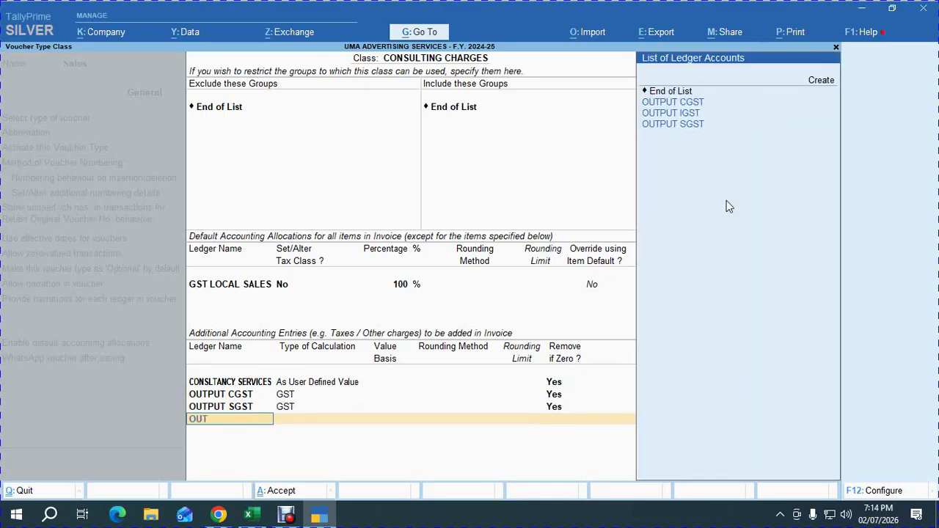
{"action": "key", "text": "Down"}
{"action": "key", "text": "Return"}
{"action": "key", "text": "Return"}
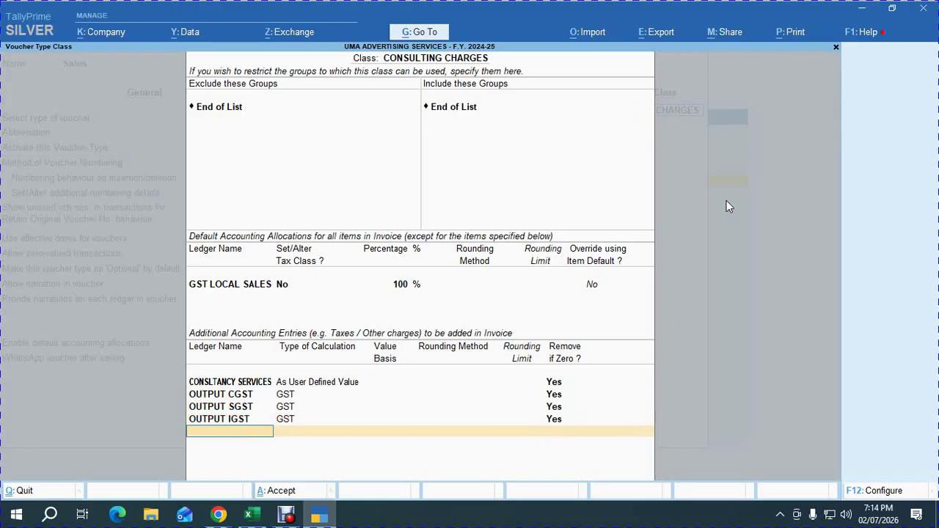
Add ROUND OFF as Total Amount Rounding, Normal Rounding, limit 1, and save the Sales voucher type.
{"action": "type", "text": "ROUND"}
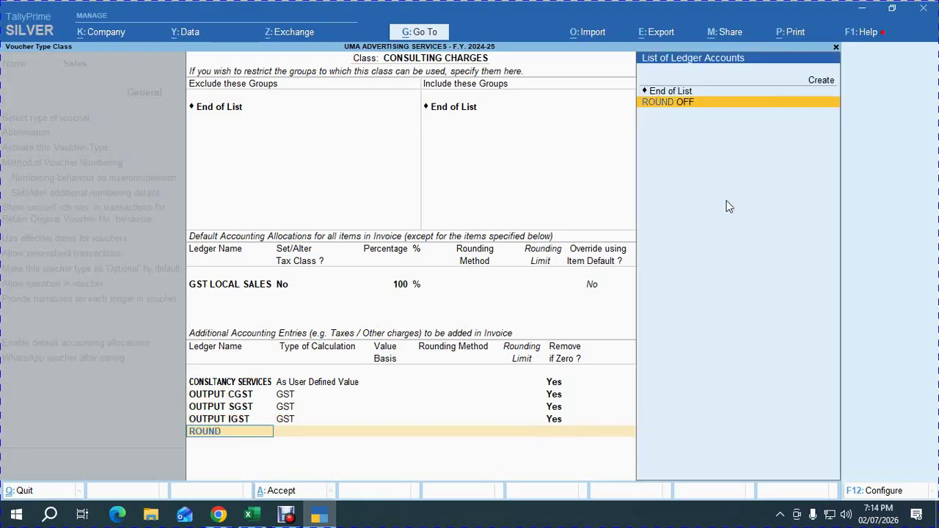
{"action": "key", "text": "Return"}
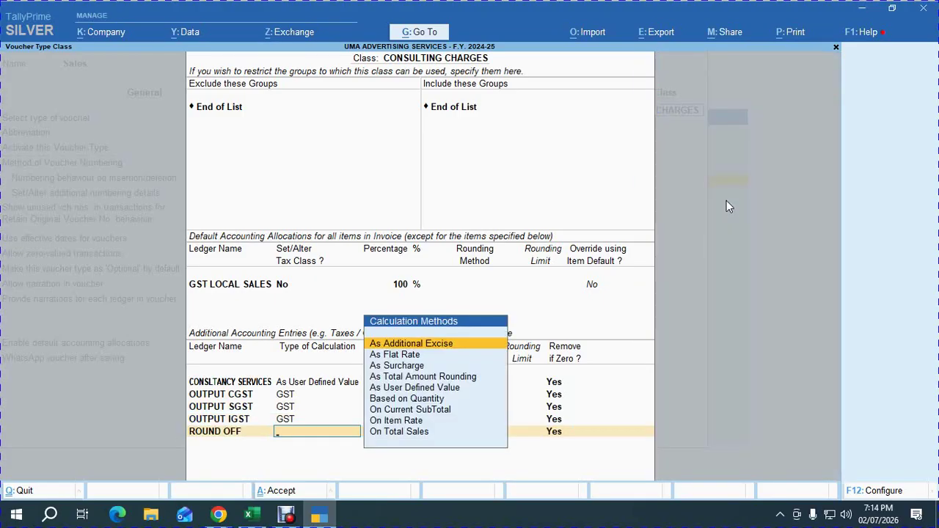
{"action": "key", "text": "Down"}
{"action": "key", "text": "Down"}
{"action": "key", "text": "Down"}
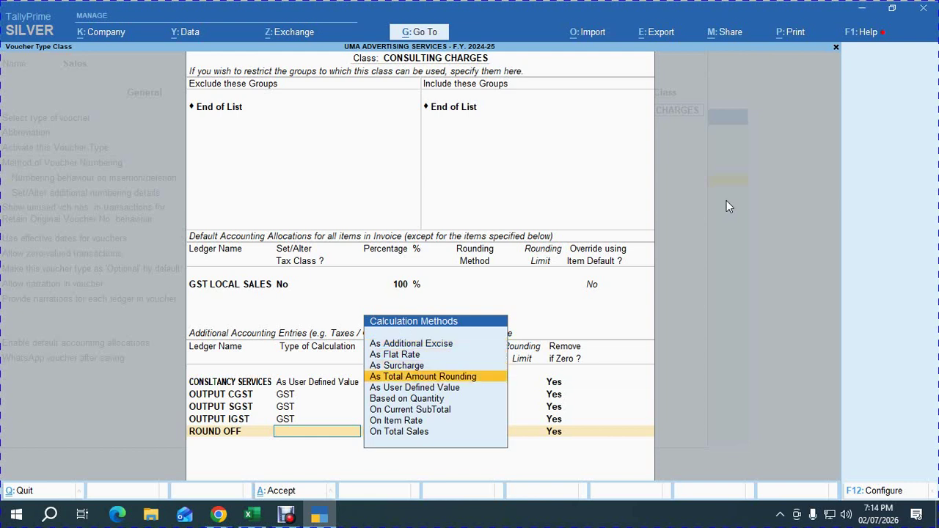
{"action": "key", "text": "Return"}
{"action": "key", "text": "Down"}
{"action": "key", "text": "Down"}
{"action": "key", "text": "Return"}
{"action": "type", "text": "21"}
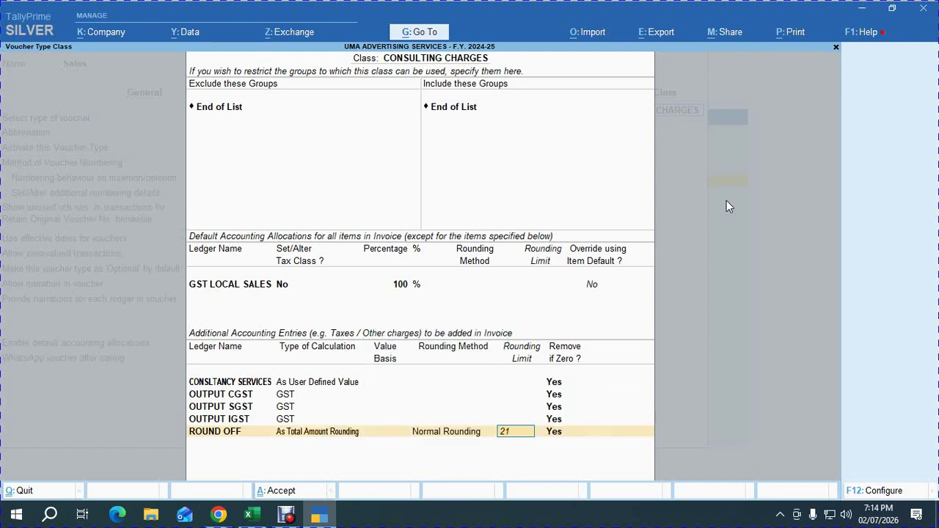
{"action": "key", "text": "BackSpace"}
{"action": "key", "text": "BackSpace"}
{"action": "type", "text": "1"}
{"action": "key", "text": "Return"}
{"action": "key", "text": "Return"}
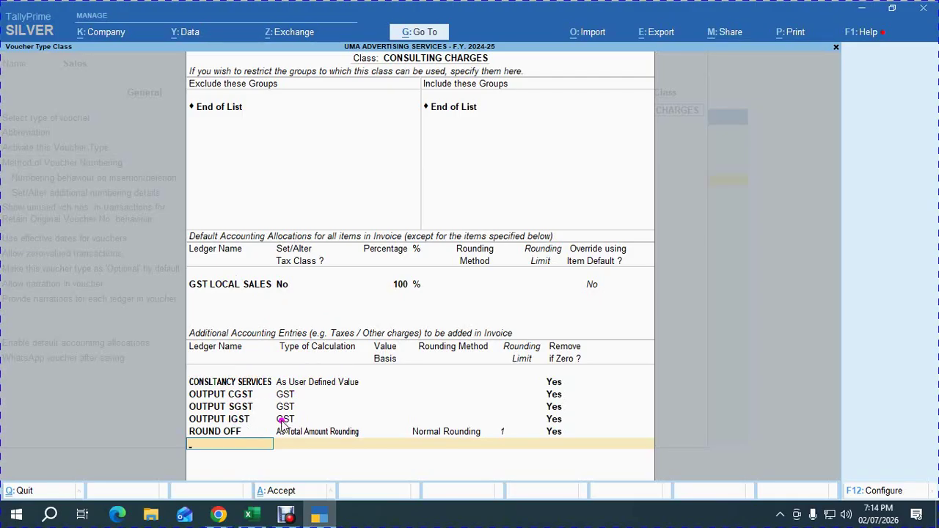
{"action": "key", "text": "ctrl+a"}
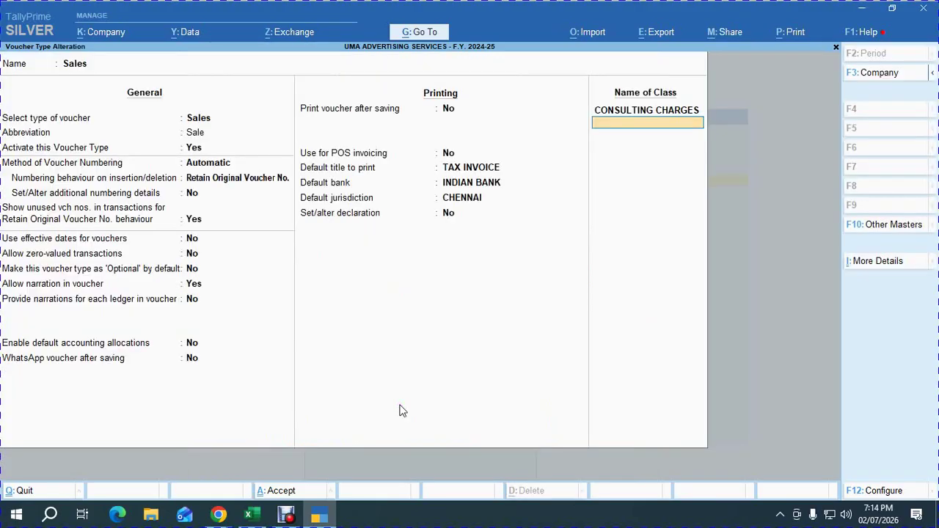
{"action": "key", "text": "Return"}
{"action": "key", "text": "Return"}
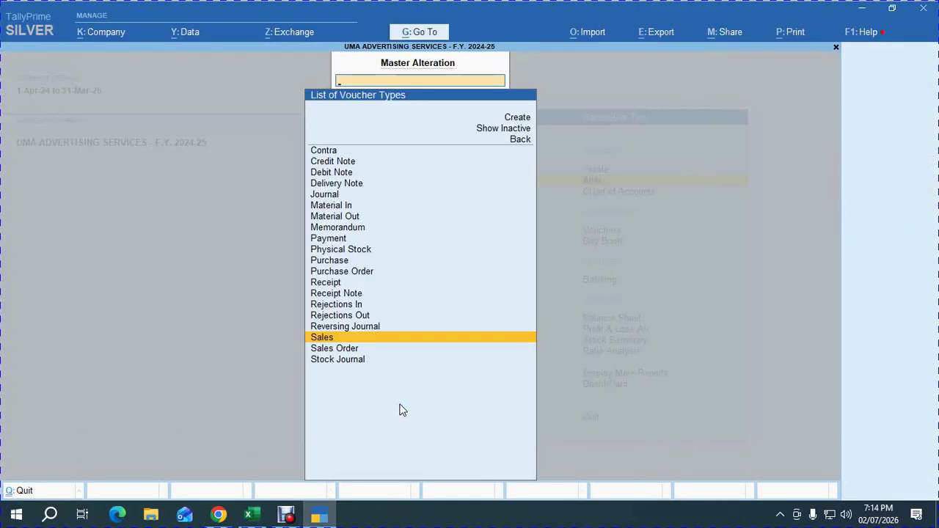
Mark the voucher type and Indian bank ledger steps OK in G67 and G68.
{"action": "key", "text": "alt+Tab"}
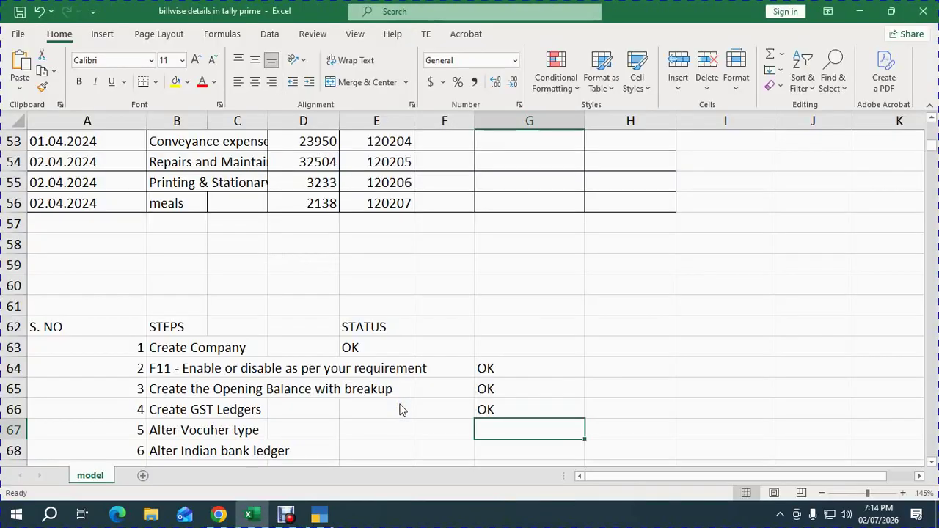
{"action": "type", "text": "OK"}
{"action": "key", "text": "Return"}
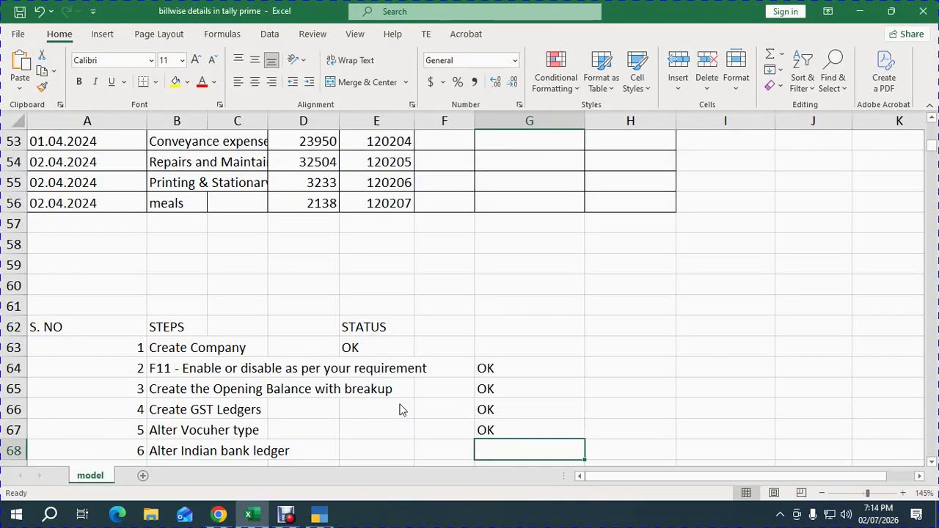
{"action": "type", "text": "OK"}
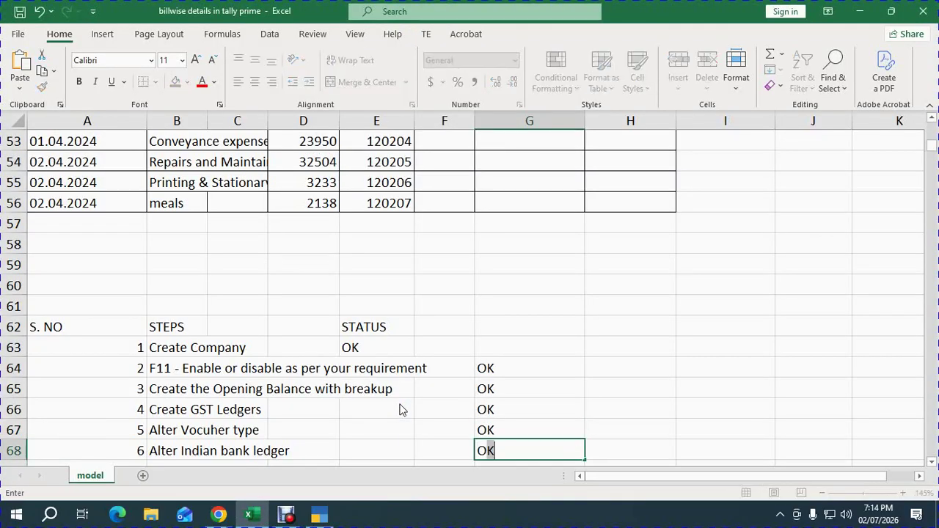
{"action": "key", "text": "Return"}
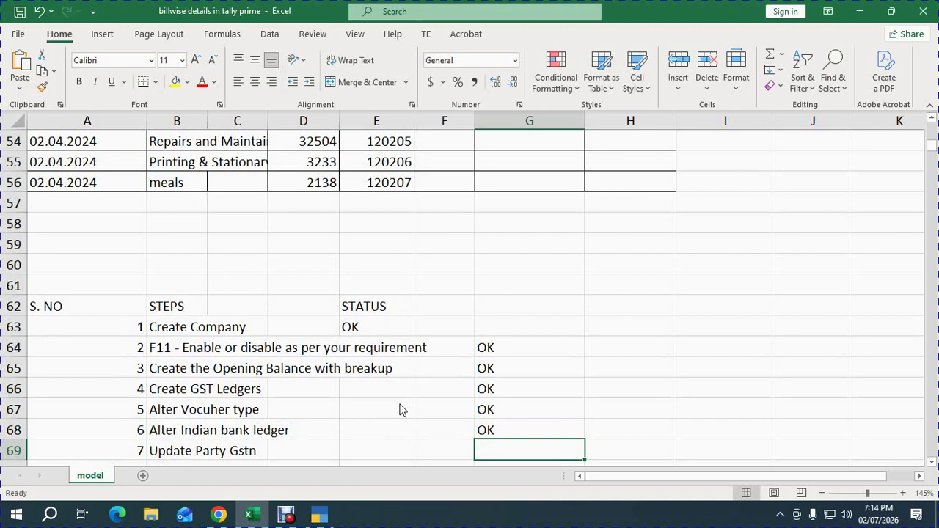
Scroll back up to the GSTIN cell F8, then return TallyPrime to the Gateway of Tally.
{"action": "left_click", "coordinate": [257, 245]}
{"action": "scroll", "coordinate": [256, 245], "scroll_direction": "up", "scroll_amount": 2}
{"action": "scroll", "coordinate": [256, 245], "scroll_direction": "up", "scroll_amount": 13}
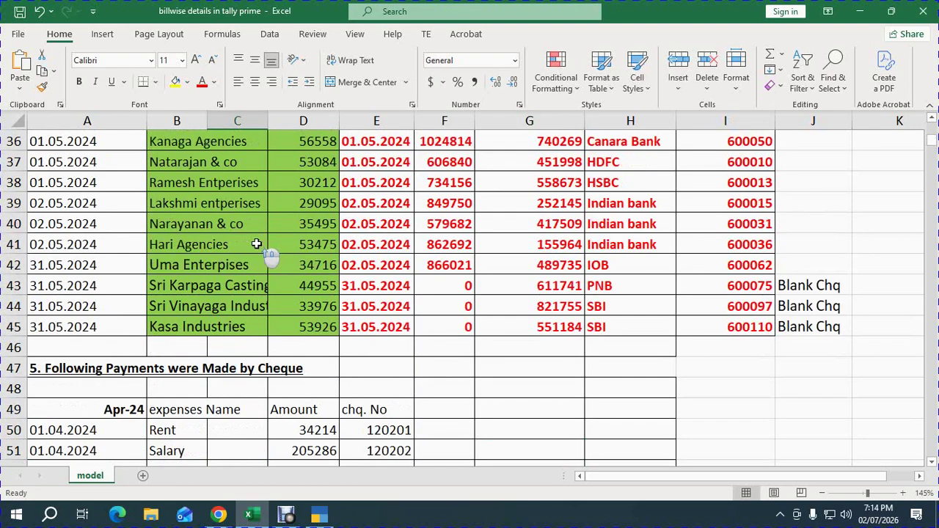
{"action": "scroll", "coordinate": [257, 244], "scroll_direction": "up", "scroll_amount": 2}
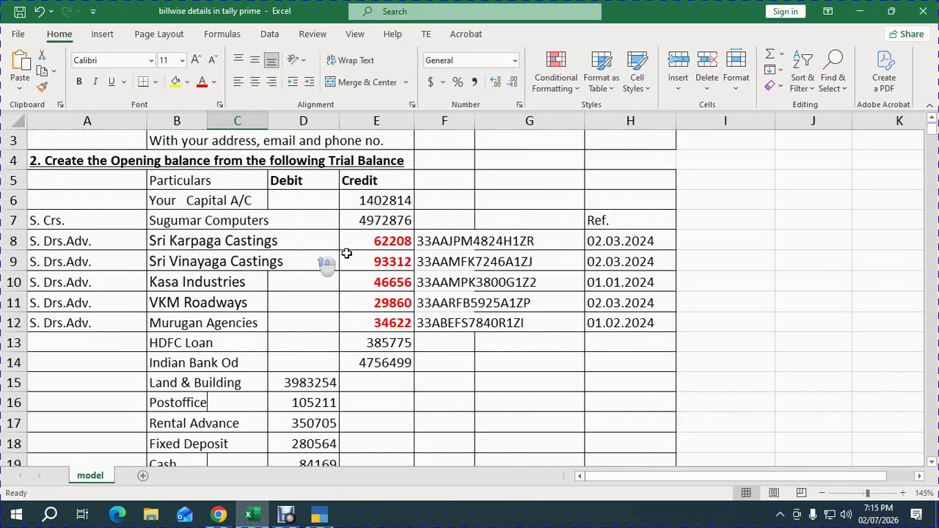
{"action": "left_click", "coordinate": [431, 239]}
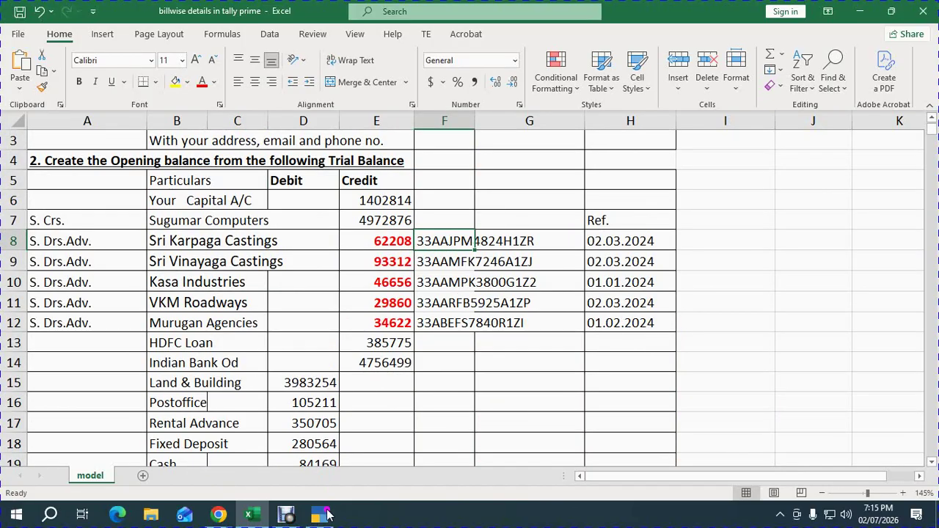
{"action": "left_click", "coordinate": [319, 514]}
{"action": "key", "text": "Escape"}
{"action": "key", "text": "Escape"}
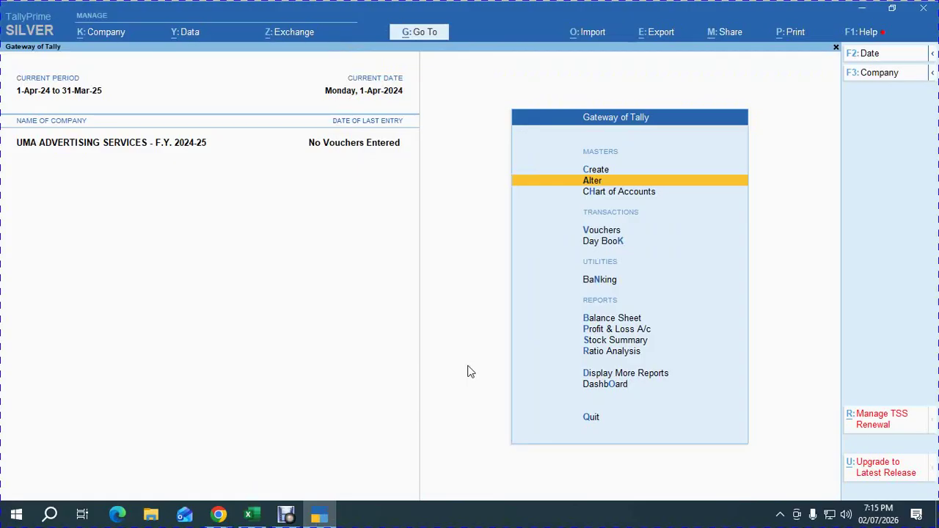
Try the GST reports shortcut, landing in GSTR-1 Reconciliation, then back out to the main menu.
{"action": "key", "text": "d"}
{"action": "key", "text": "o"}
{"action": "key", "text": "g"}
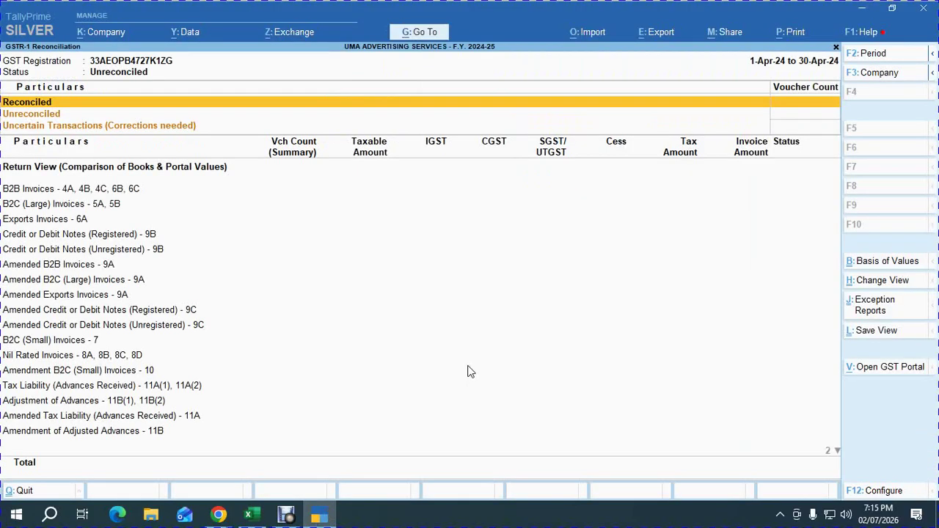
{"action": "key", "text": "Escape"}
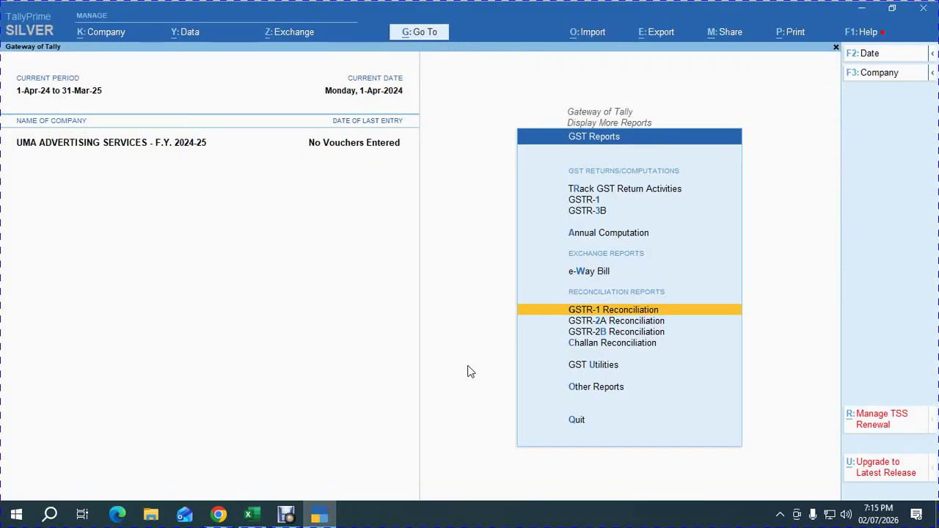
{"action": "key", "text": "Down"}
{"action": "key", "text": "Down"}
{"action": "key", "text": "Down"}
{"action": "key", "text": "Down"}
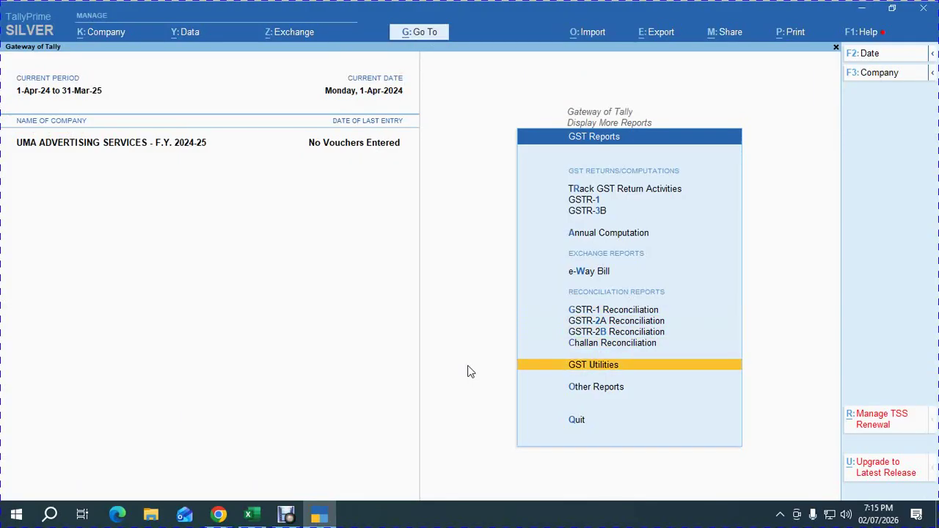
{"action": "key", "text": "Escape"}
{"action": "key", "text": "Escape"}
Go through Display More Reports > GST Reports > GST Utilities to Update Party GSTIN.
{"action": "key", "text": "Return"}
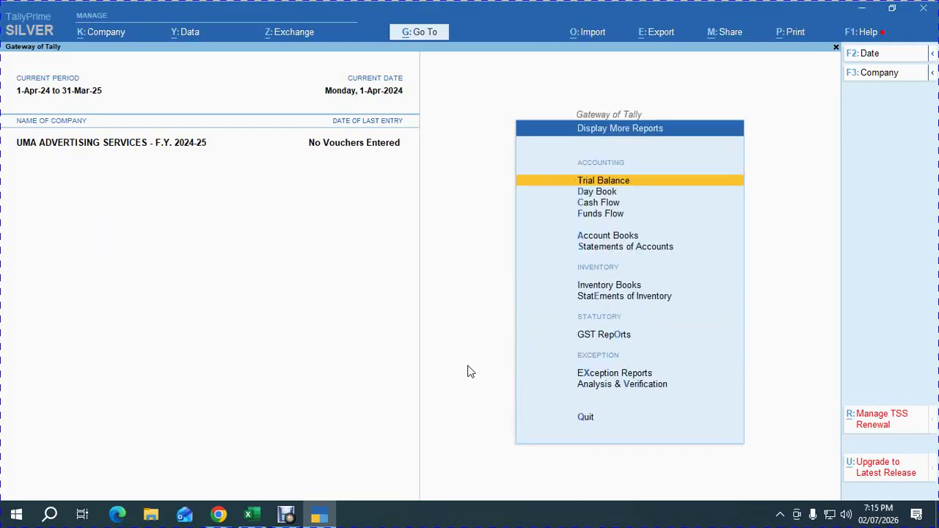
{"action": "key", "text": "Down"}
{"action": "key", "text": "Down"}
{"action": "key", "text": "Down"}
{"action": "key", "text": "Down"}
{"action": "key", "text": "Down"}
{"action": "key", "text": "Down"}
{"action": "key", "text": "Down"}
{"action": "key", "text": "Down"}
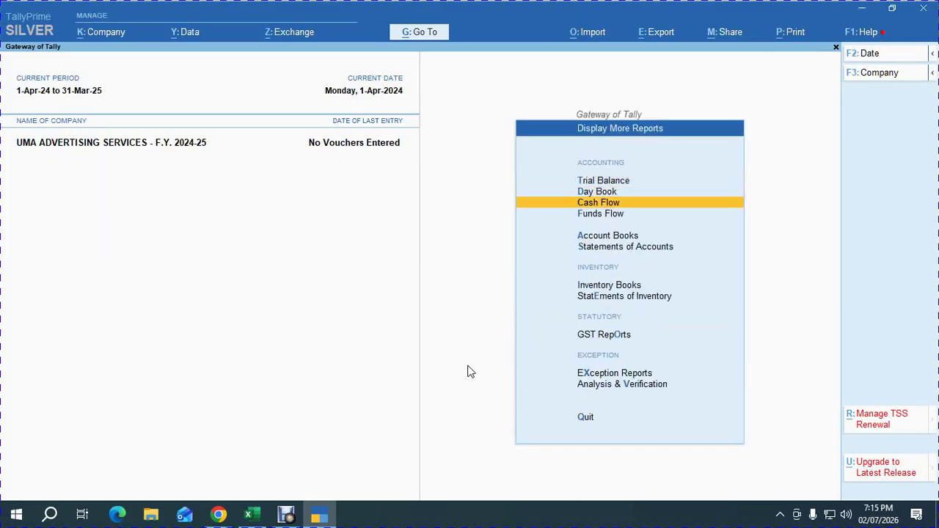
{"action": "key", "text": "Return"}
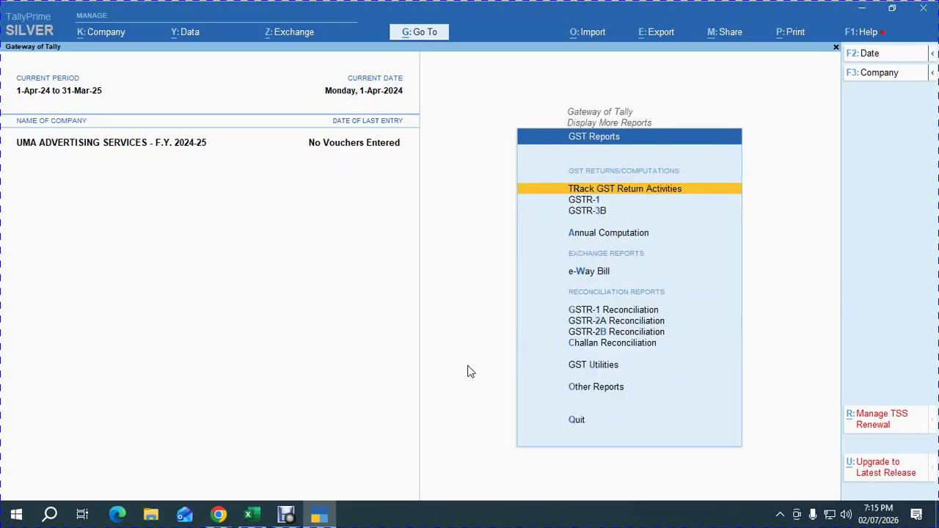
{"action": "key", "text": "Down"}
{"action": "key", "text": "Down"}
{"action": "key", "text": "Down"}
{"action": "key", "text": "Down"}
{"action": "key", "text": "Down"}
{"action": "key", "text": "Down"}
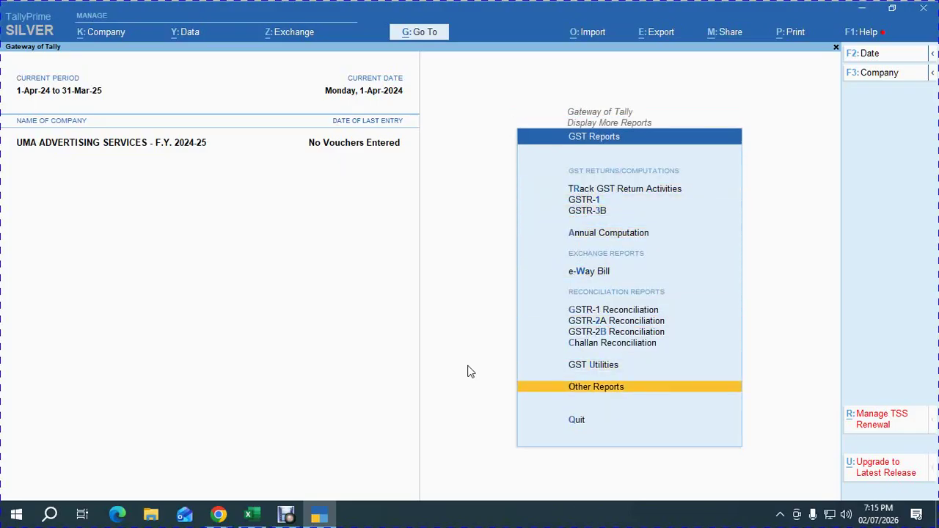
{"action": "key", "text": "Up"}
{"action": "key", "text": "Return"}
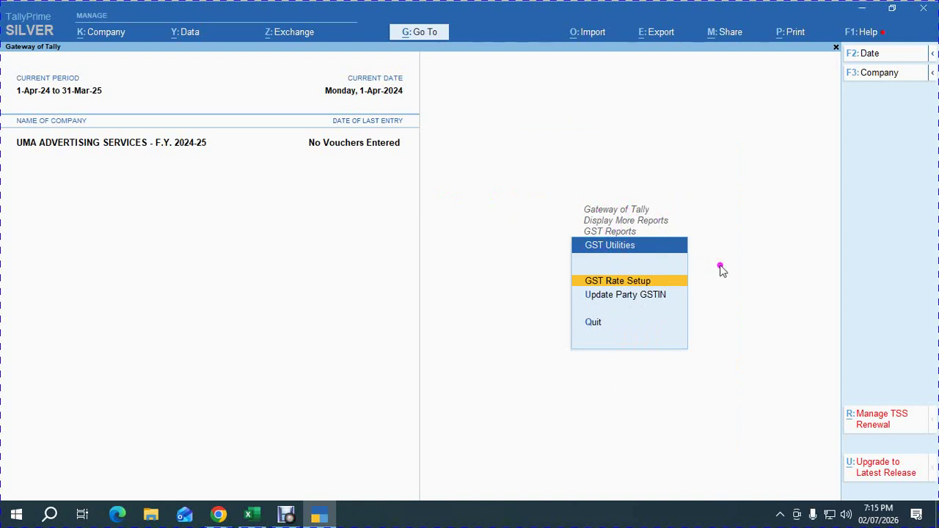
{"action": "key", "text": "Down"}
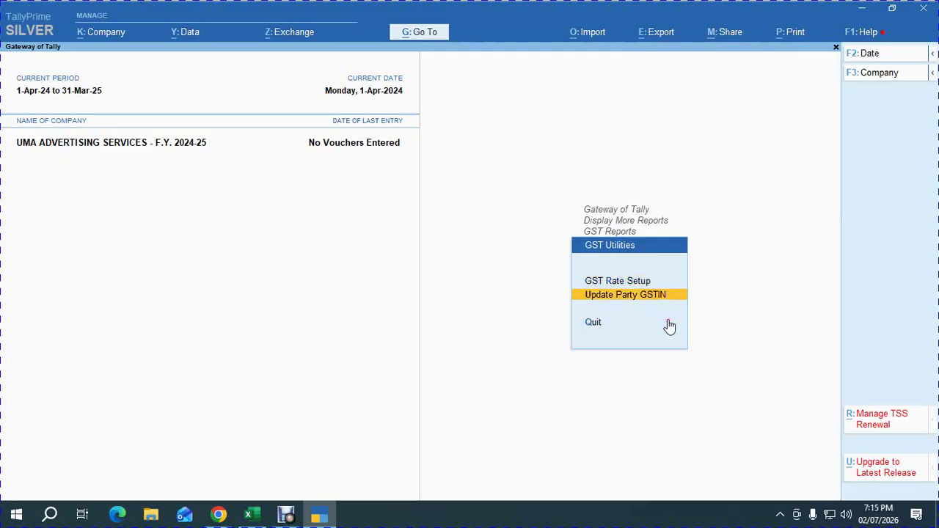
{"action": "key", "text": "Return"}
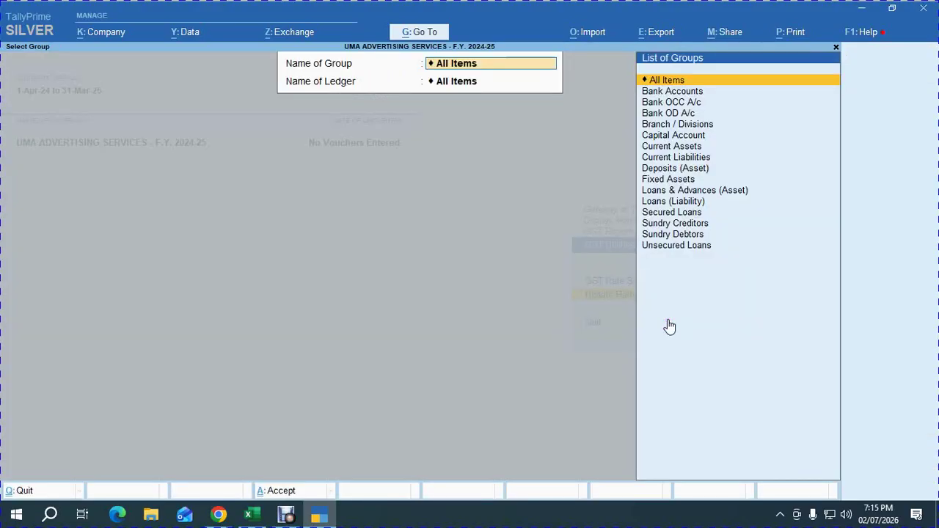
Under Sundry Debtors, paste the GSTIN from workbook cell F8 into Sri Karpaga Castings' ledger and save.
{"action": "type", "text": "S"}
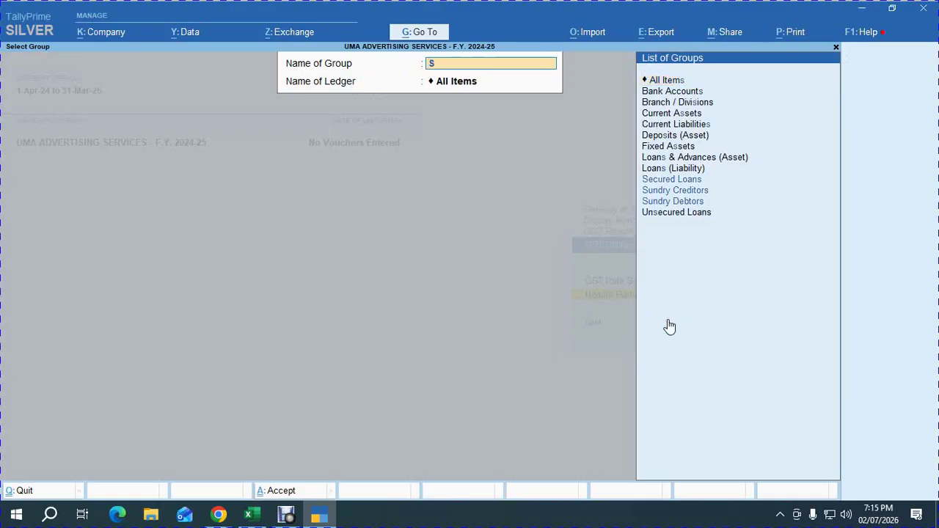
{"action": "type", "text": "UND"}
{"action": "key", "text": "Down"}
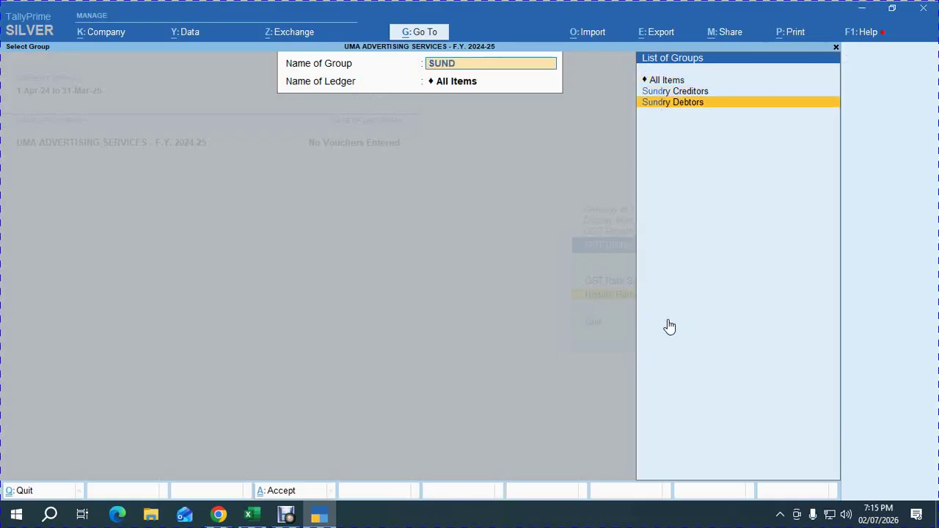
{"action": "key", "text": "Return"}
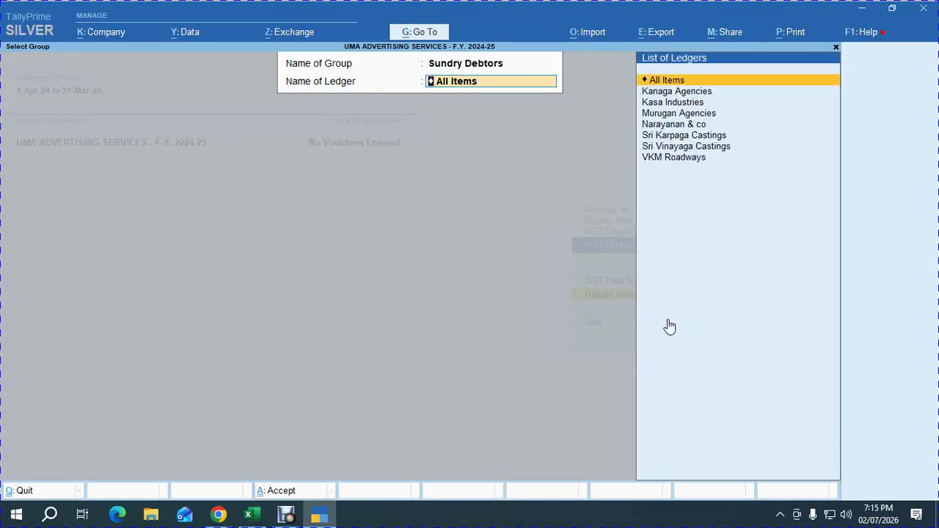
{"action": "key", "text": "alt+Tab"}
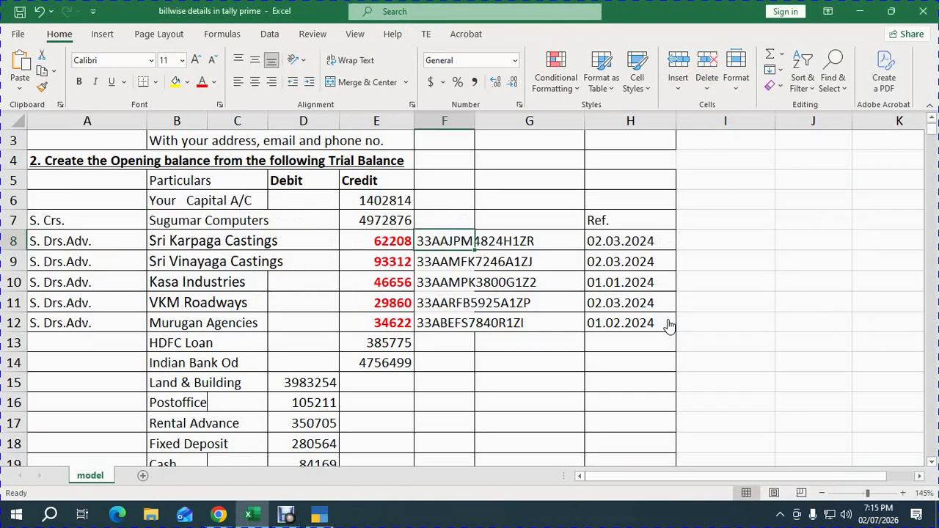
{"action": "key", "text": "alt"}
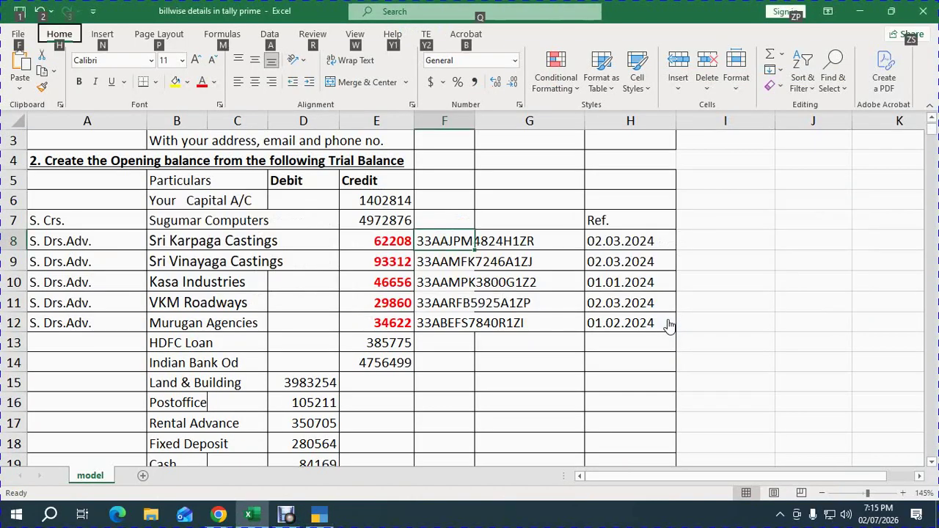
{"action": "key", "text": "Escape"}
{"action": "key", "text": "ctrl+c"}
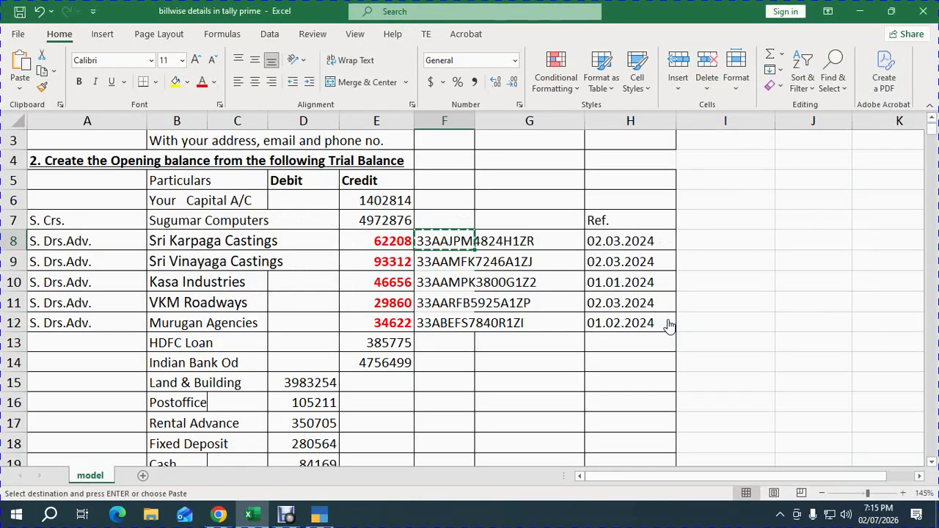
{"action": "key", "text": "alt+Tab"}
{"action": "type", "text": "KAR"}
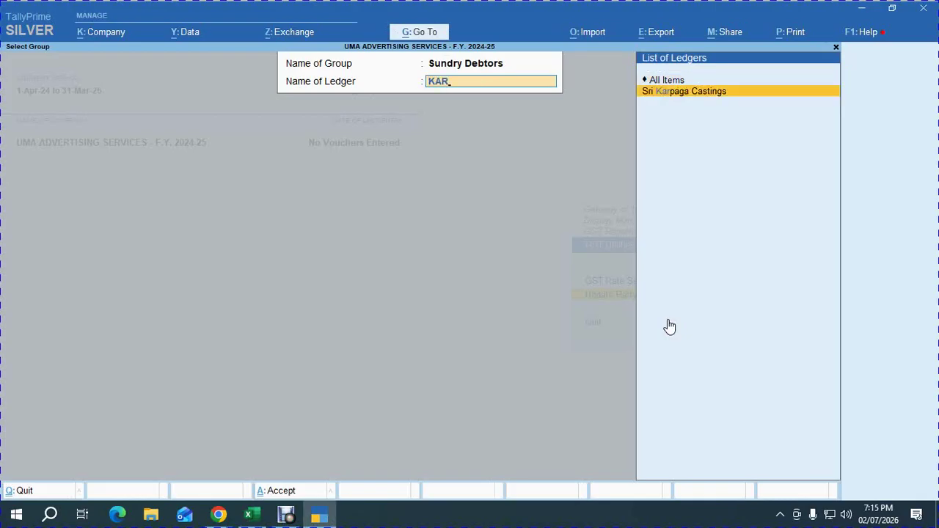
{"action": "key", "text": "Return"}
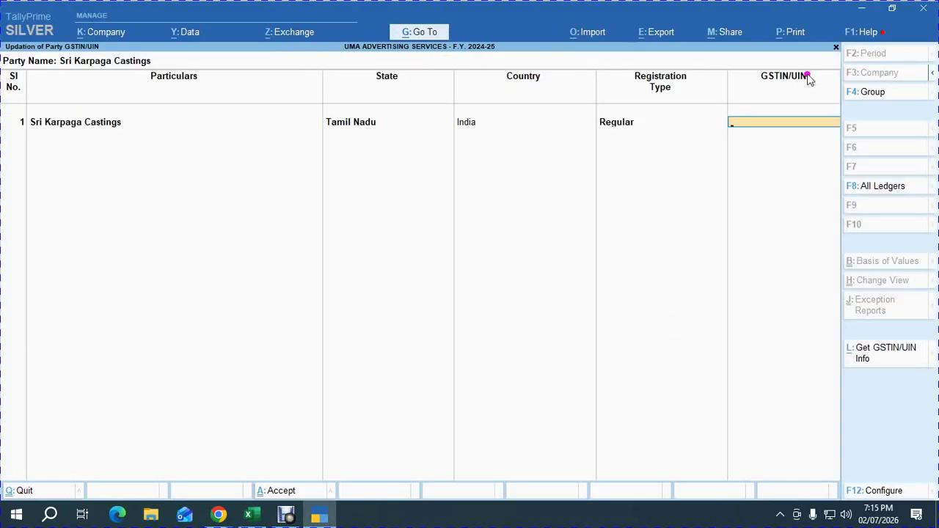
{"action": "key", "text": "ctrl+alt+v"}
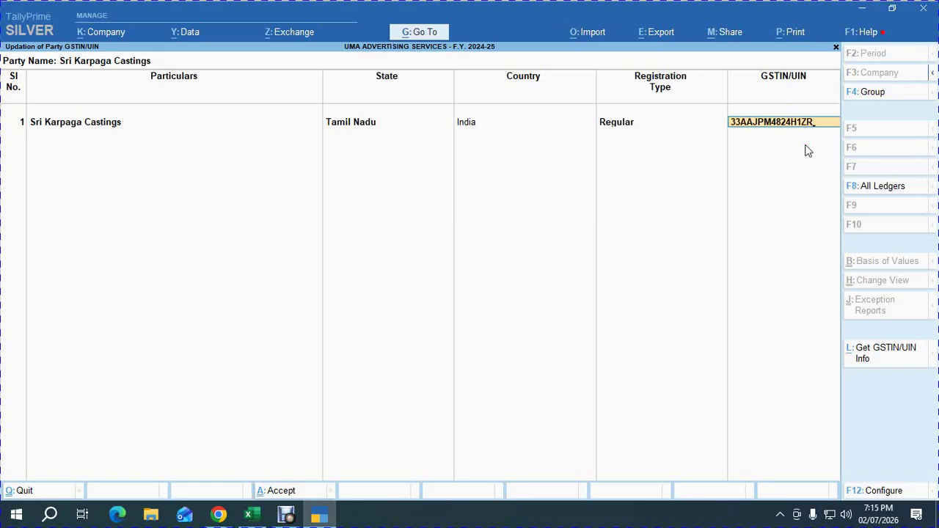
{"action": "key", "text": "Return"}
{"action": "key", "text": "Return"}
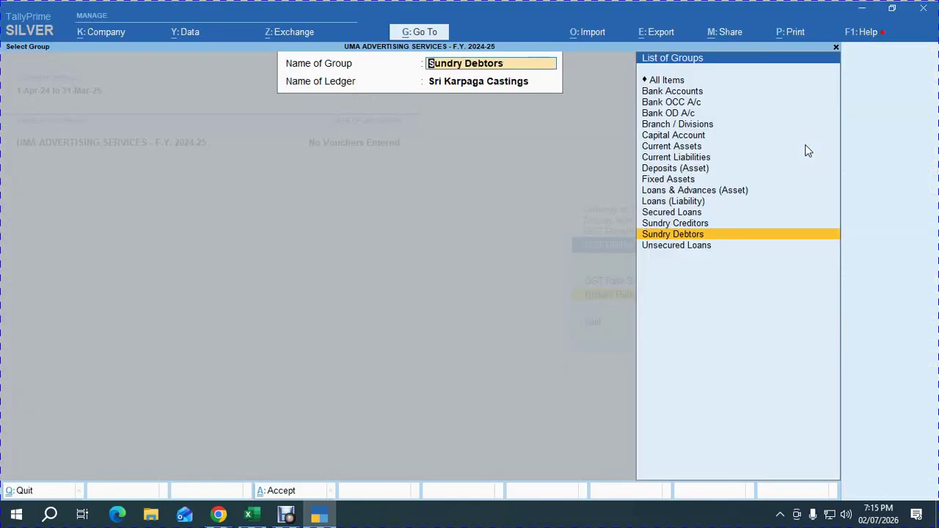
{"action": "key", "text": "Return"}
Paste the workbook's GSTIN into Sri Vinayaga Castings' ledger, save, and back out.
{"action": "key", "text": "BackSpace"}
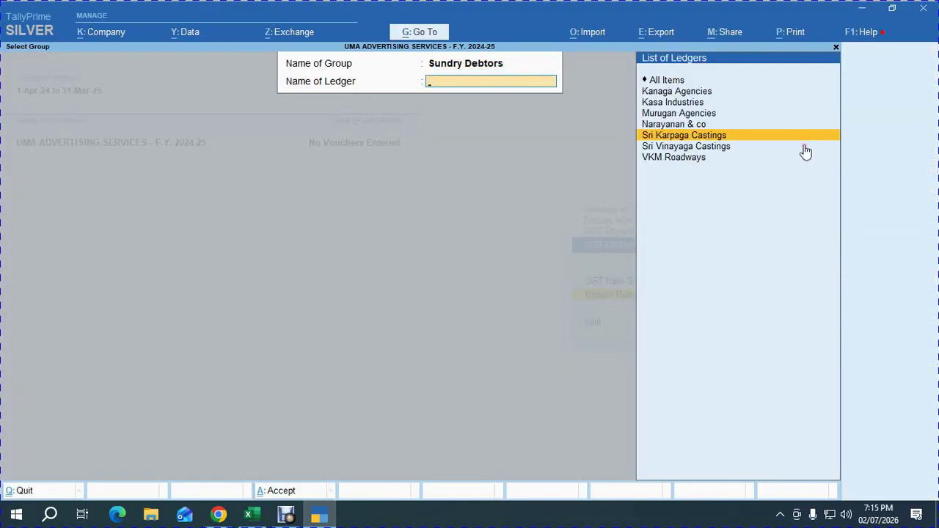
{"action": "key", "text": "alt+Tab"}
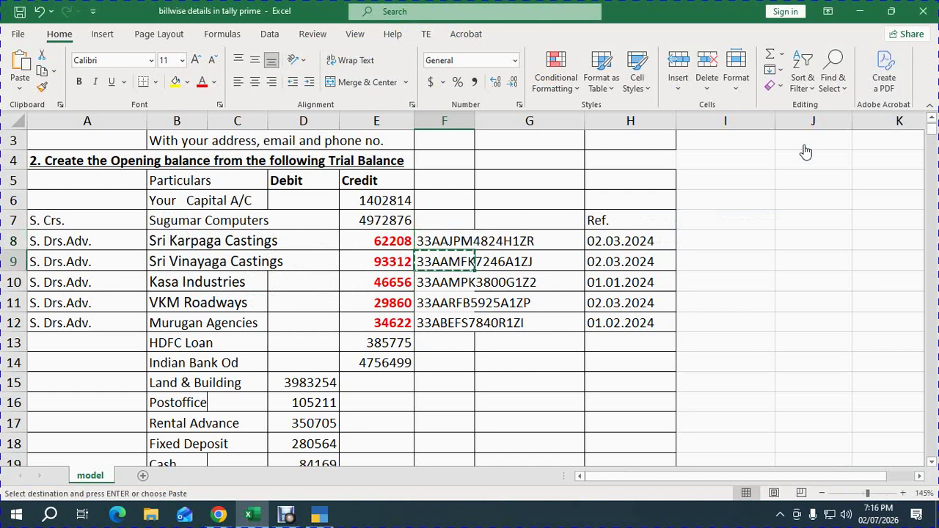
{"action": "key", "text": "alt+Tab"}
{"action": "type", "text": "VI"}
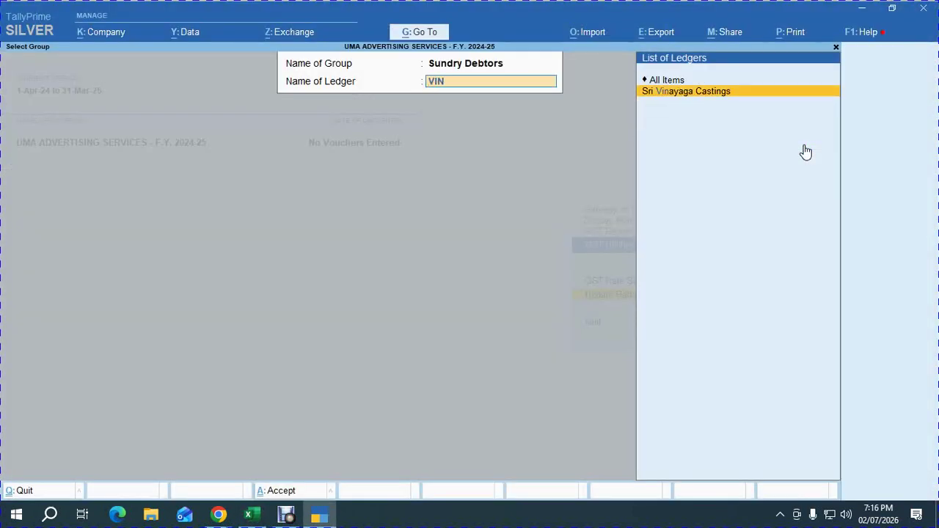
{"action": "key", "text": "Return"}
{"action": "key", "text": "ctrl+alt+v"}
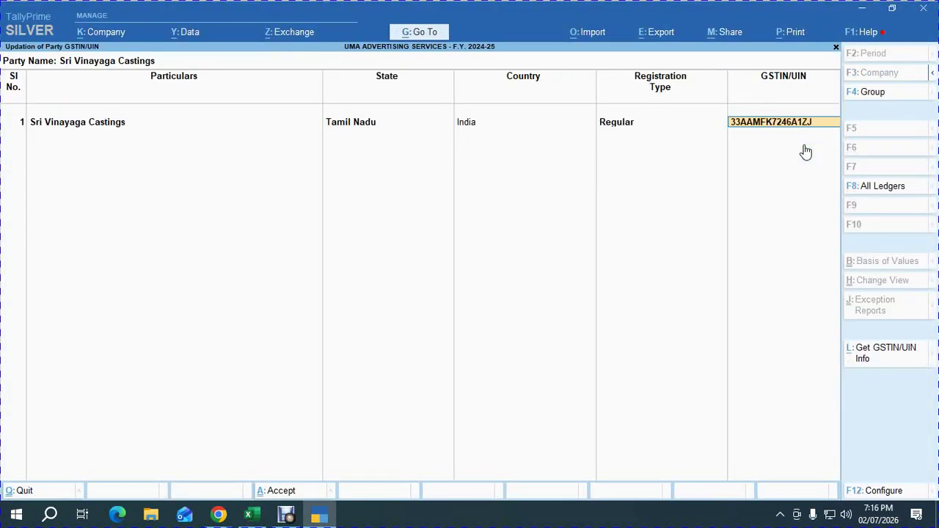
{"action": "key", "text": "Return"}
{"action": "key", "text": "Return"}
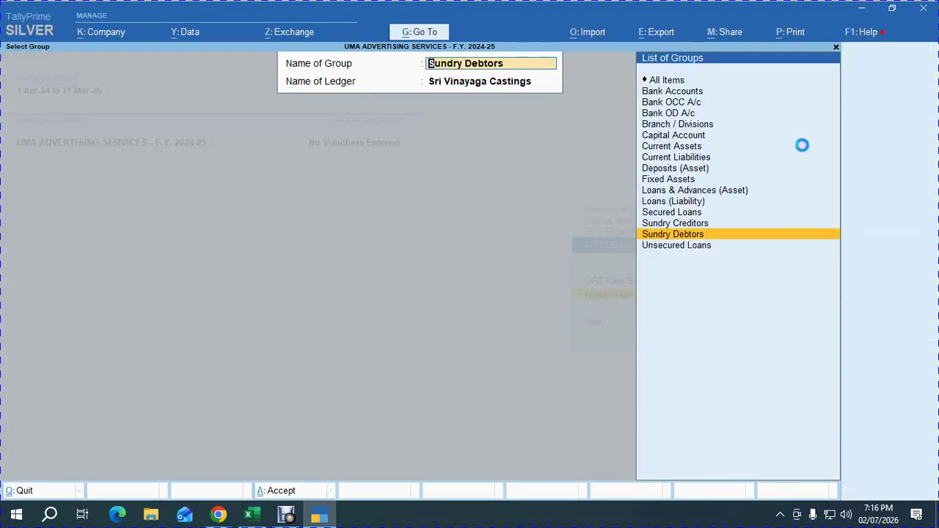
{"action": "key", "text": "Escape"}
{"action": "key", "text": "Escape"}
{"action": "key", "text": "Escape"}
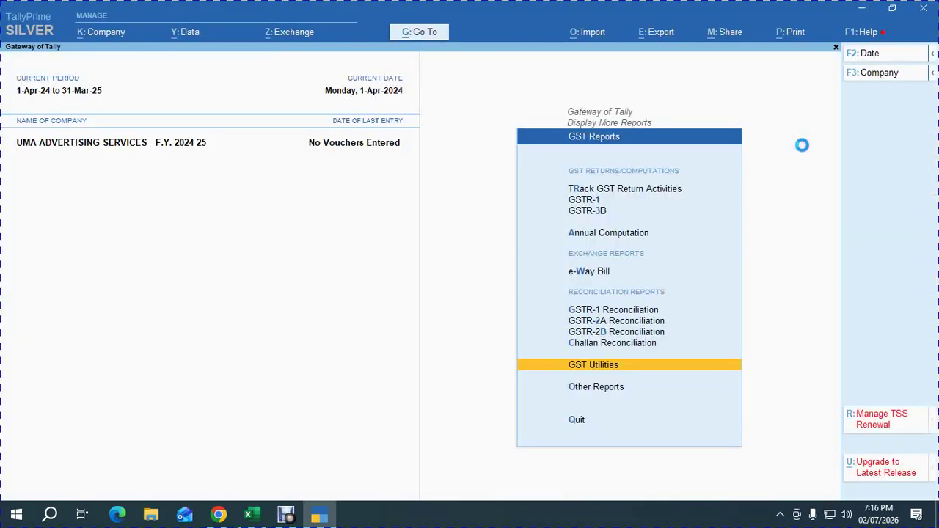
Mark step 7, Update Party Gstn, as OK in cell G69 of the checklist.
{"action": "key", "text": "alt+Tab"}
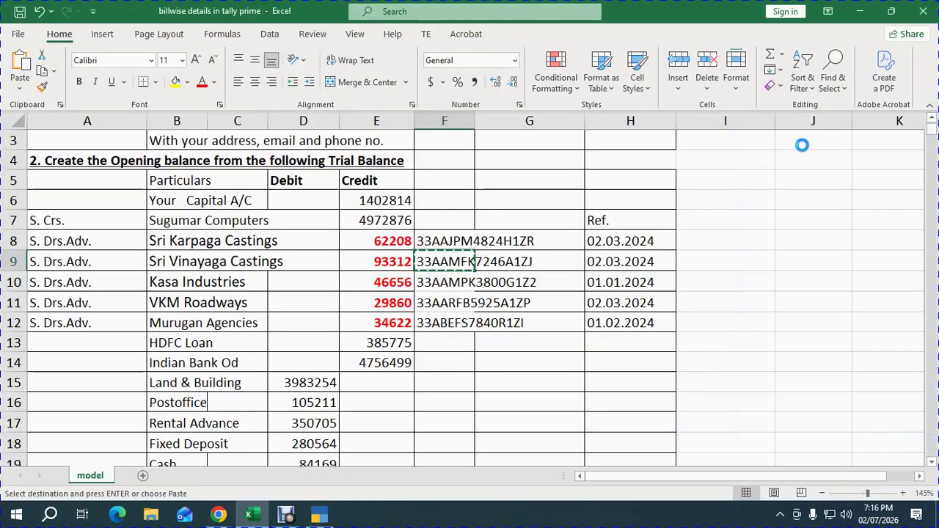
{"action": "left_click", "coordinate": [450, 344]}
{"action": "scroll", "coordinate": [432, 403], "scroll_direction": "down", "scroll_amount": 14}
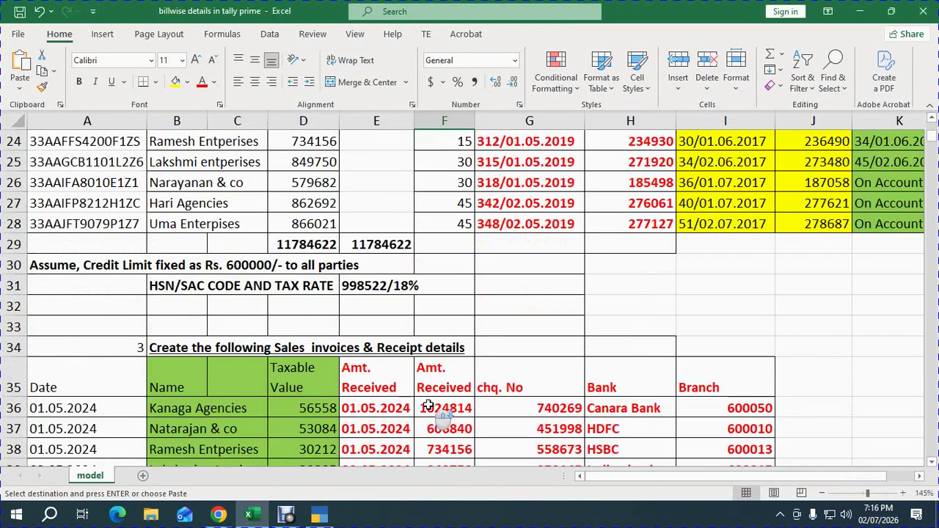
{"action": "scroll", "coordinate": [430, 401], "scroll_direction": "down", "scroll_amount": 5}
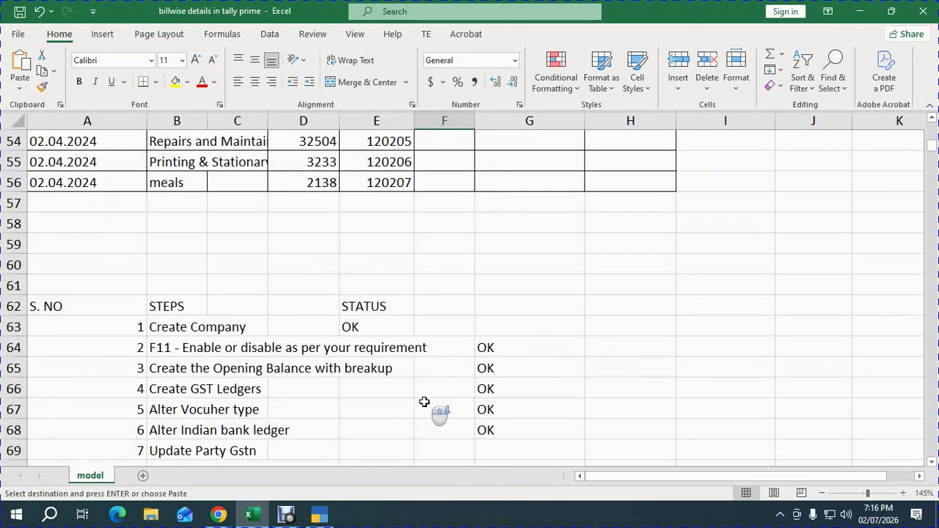
{"action": "left_click", "coordinate": [507, 328]}
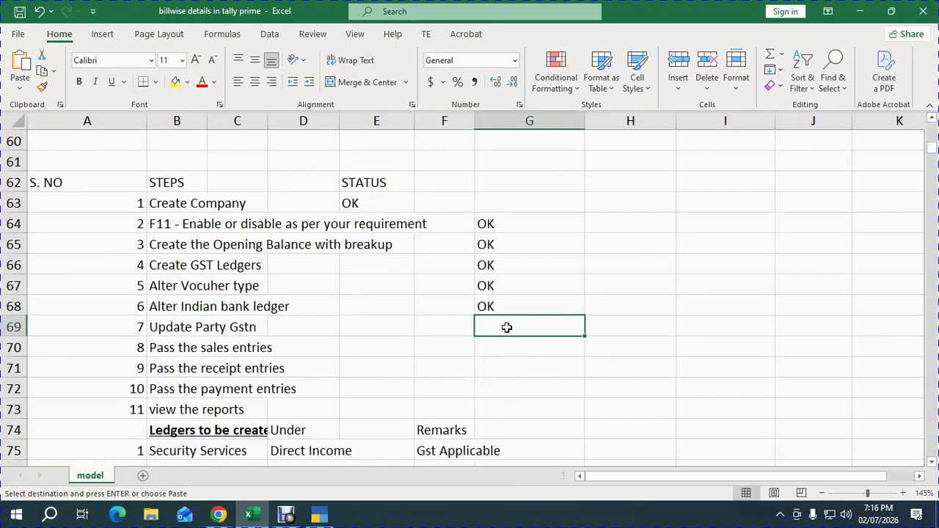
{"action": "type", "text": "OK"}
{"action": "key", "text": "Return"}
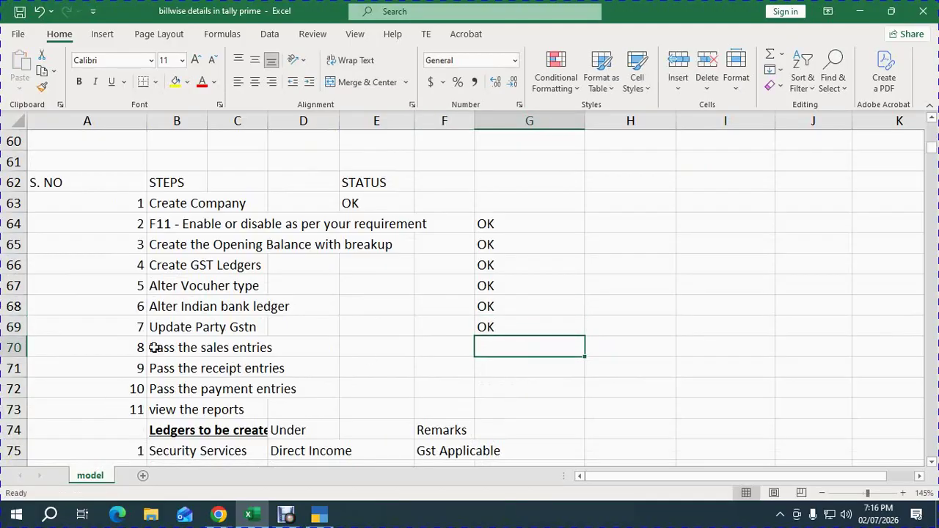
Copy Kanaga Agencies' taxable value 56558 from cell D36 of the sales invoice table.
{"action": "left_click", "coordinate": [154, 348]}
{"action": "left_click", "coordinate": [159, 369]}
{"action": "scroll", "coordinate": [184, 306], "scroll_direction": "up", "scroll_amount": 5}
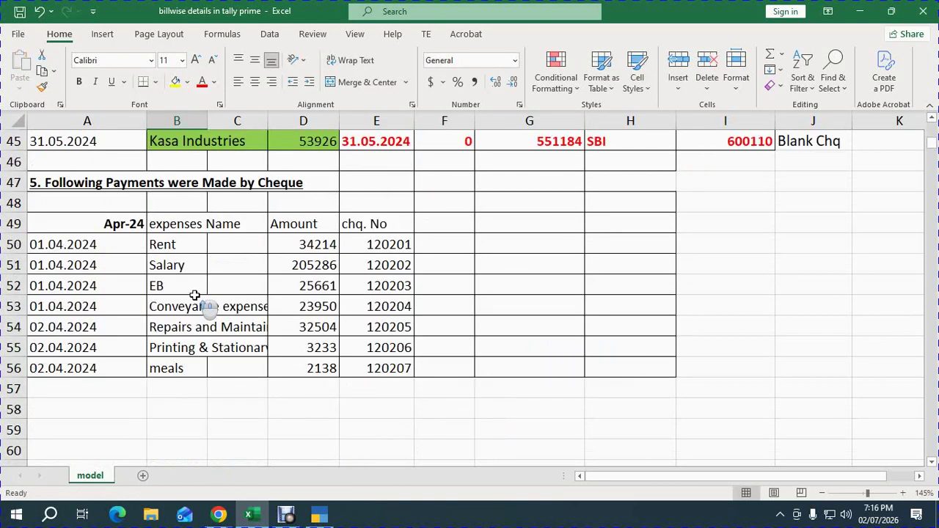
{"action": "scroll", "coordinate": [194, 297], "scroll_direction": "up", "scroll_amount": 6}
{"action": "scroll", "coordinate": [199, 304], "scroll_direction": "down", "scroll_amount": 1}
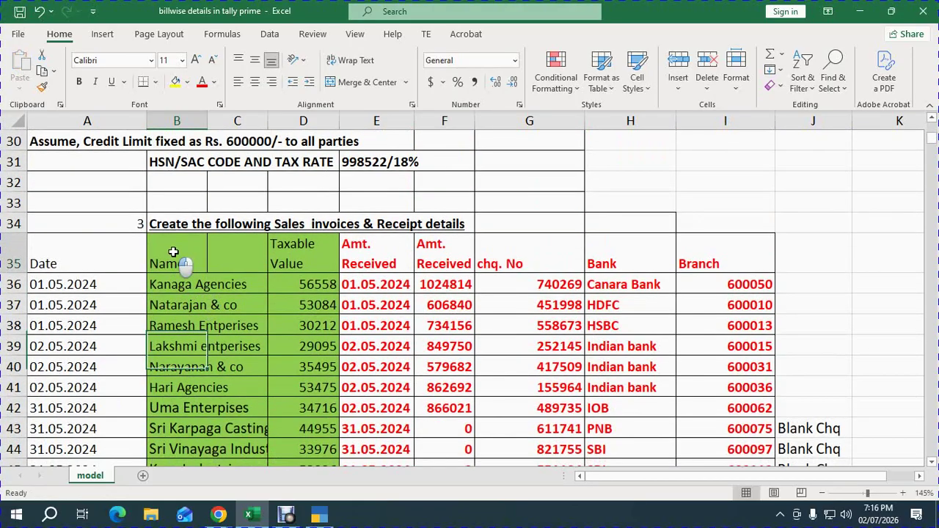
{"action": "left_click_drag", "start_coordinate": [174, 252], "coordinate": [327, 466]}
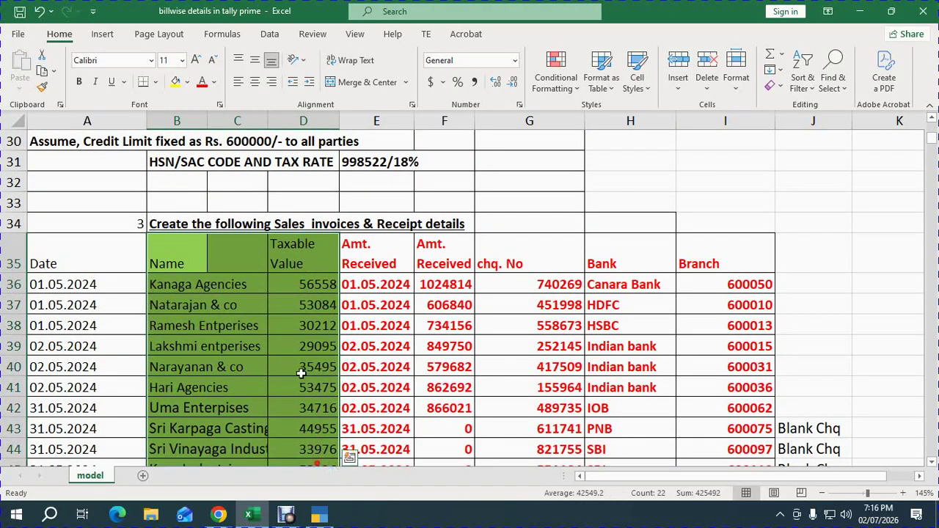
{"action": "scroll", "coordinate": [297, 363], "scroll_direction": "down", "scroll_amount": 1}
{"action": "left_click", "coordinate": [306, 220]}
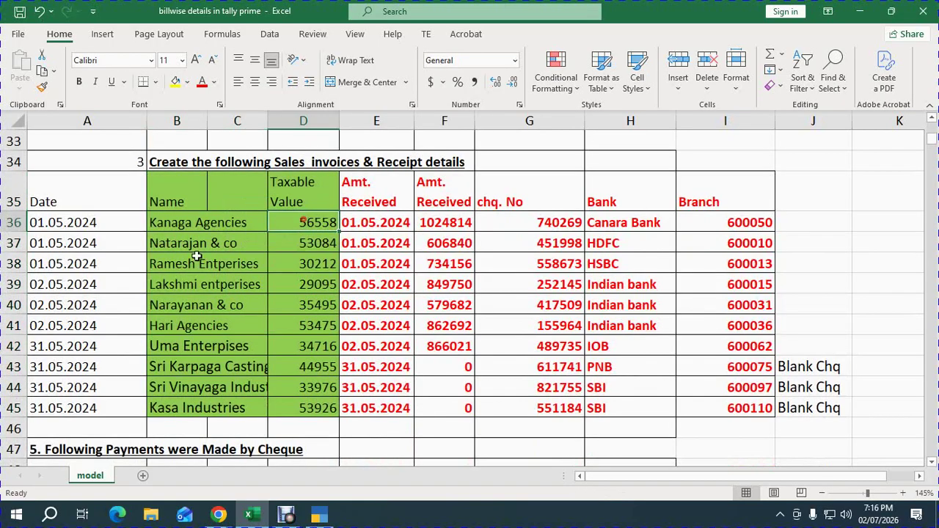
{"action": "key", "text": "ctrl+c"}
{"action": "left_click", "coordinate": [53, 228]}
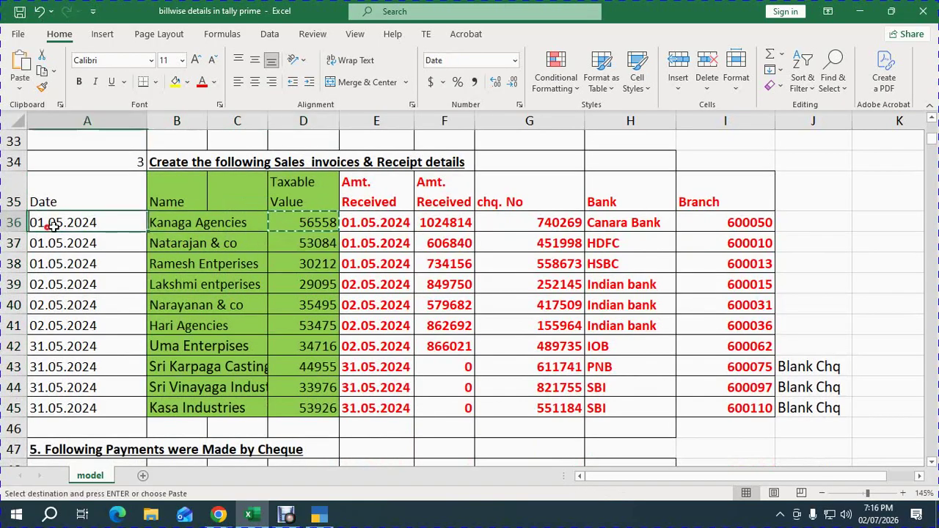
{"action": "left_click", "coordinate": [319, 515]}
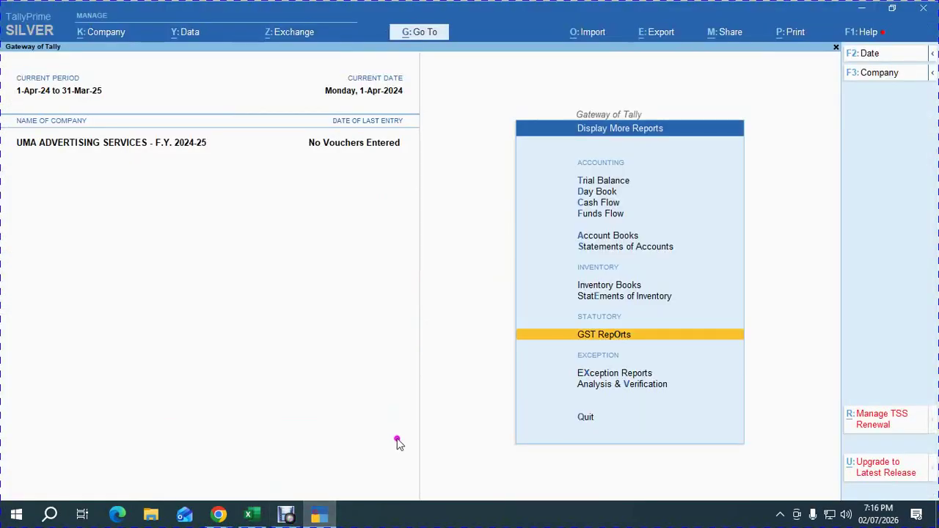
From the Gateway of Tally, start a new Sales voucher with class CONSULTING CHARGES.
{"action": "key", "text": "Escape"}
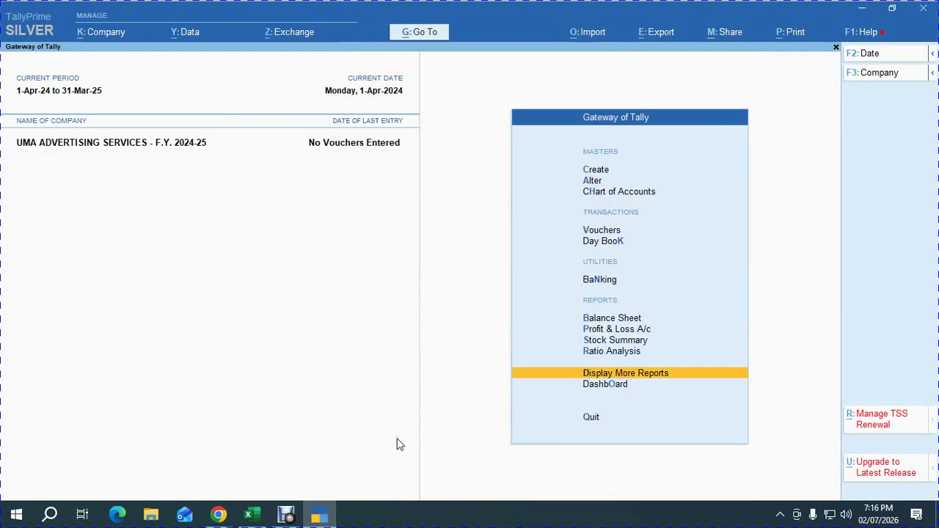
{"action": "key", "text": "v"}
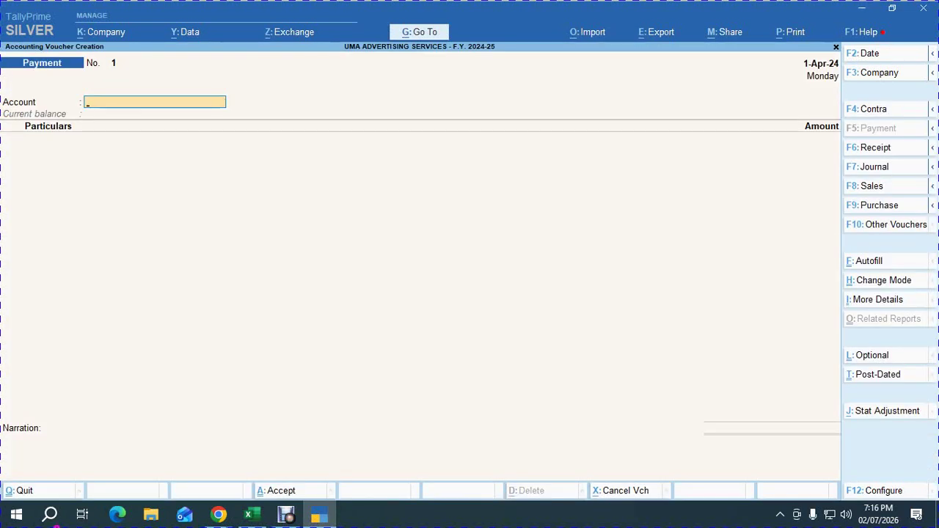
{"action": "left_click", "coordinate": [871, 188]}
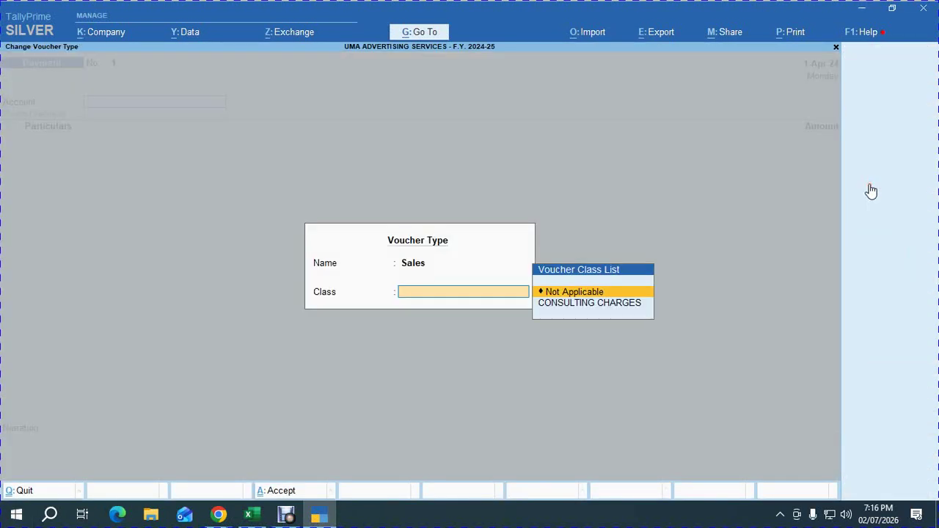
{"action": "key", "text": "Down"}
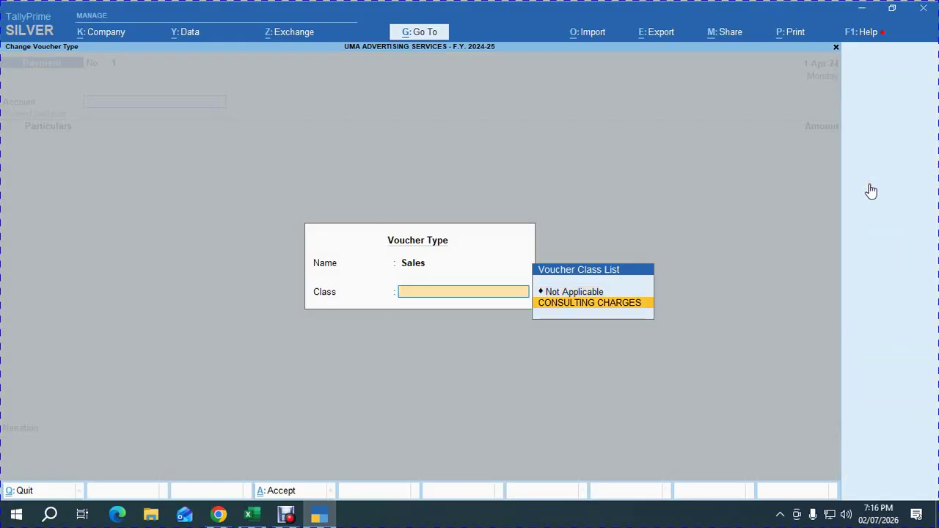
{"action": "key", "text": "Return"}
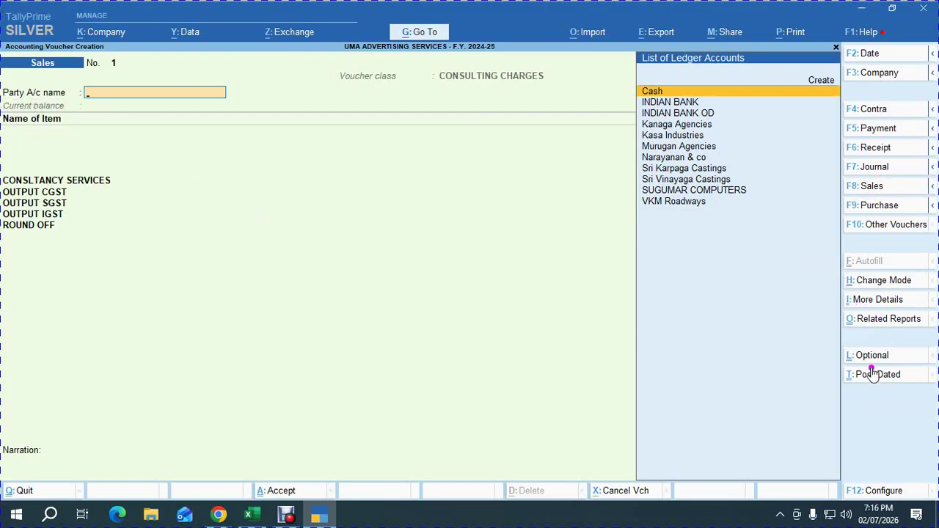
Switch the voucher to Accounting Invoice mode and select Kanaga Agencies as the party.
{"action": "left_click", "coordinate": [884, 280]}
{"action": "key", "text": "Down"}
{"action": "key", "text": "Return"}
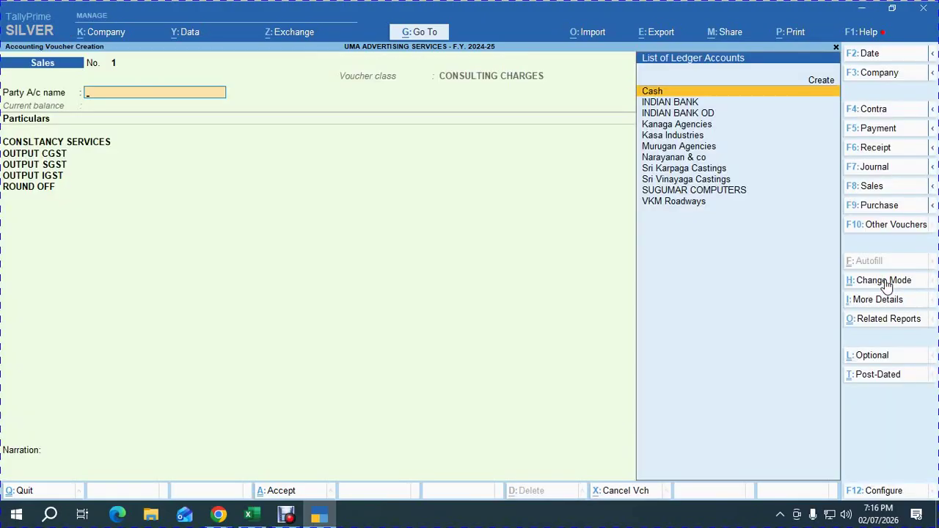
{"action": "key", "text": "alt+Tab"}
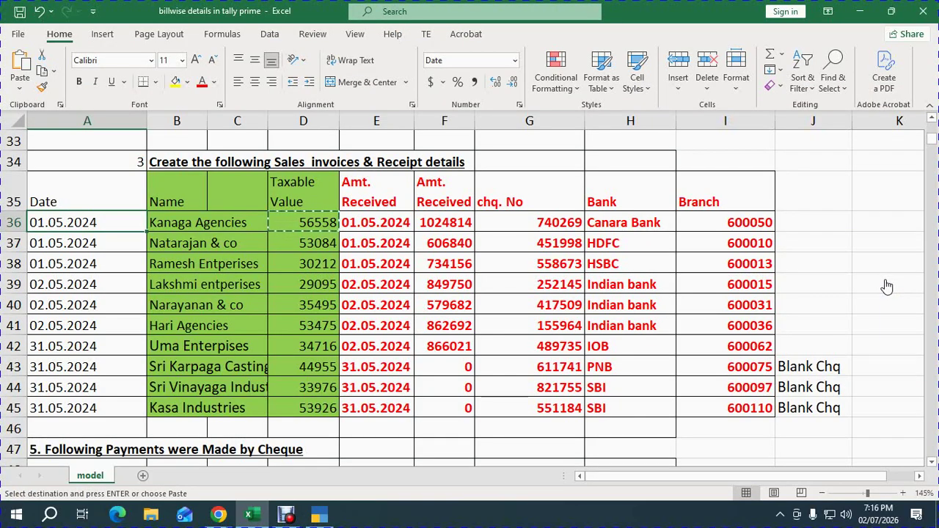
{"action": "key", "text": "alt+Tab"}
{"action": "key", "text": "Down"}
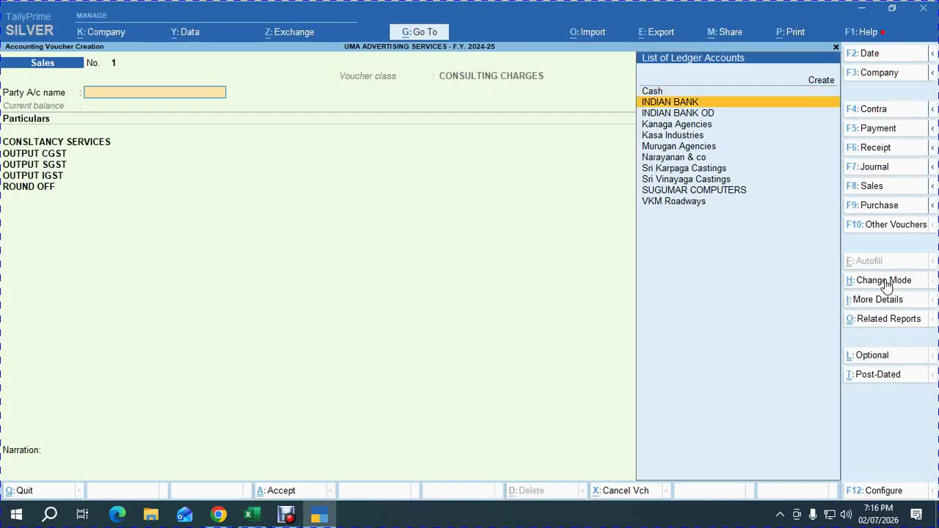
{"action": "key", "text": "Down"}
{"action": "key", "text": "Down"}
{"action": "key", "text": "Return"}
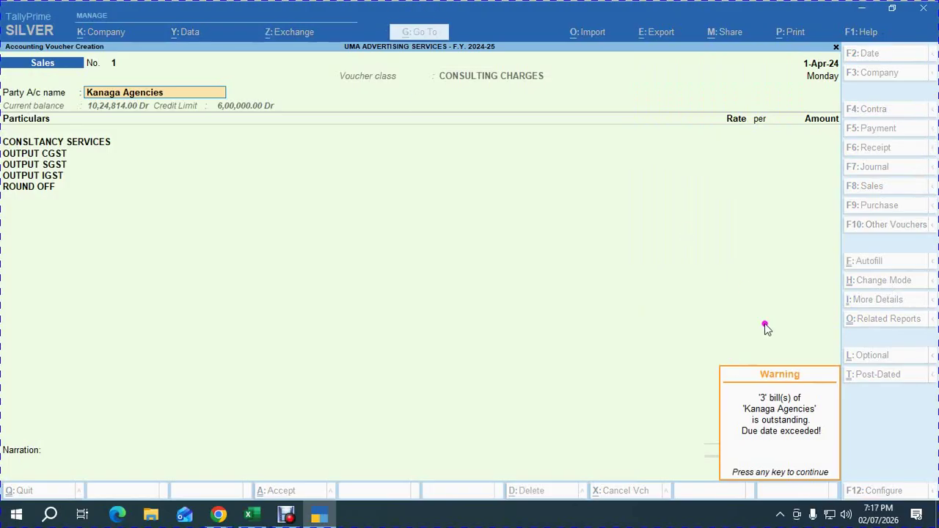
{"action": "key", "text": "Return"}
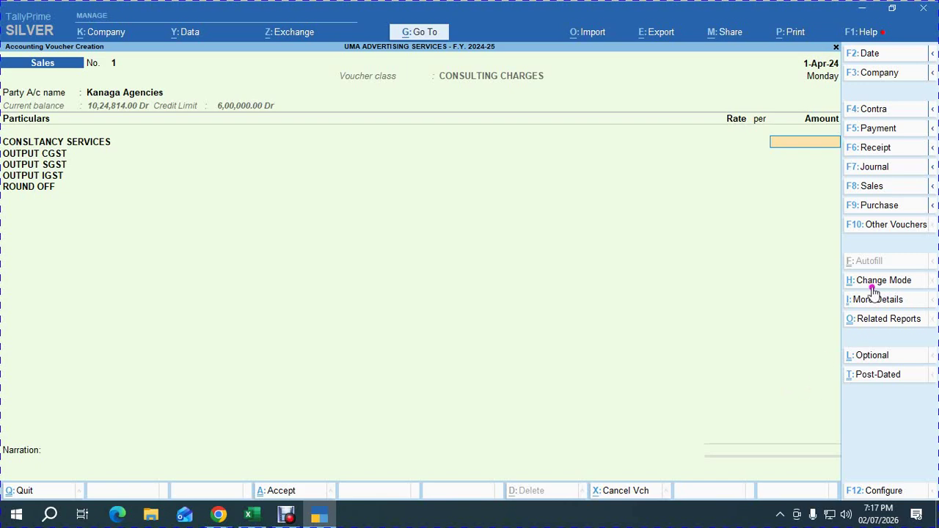
Date the voucher 01.05.2024 and enter 56558 against CONSLTANCY SERVICES, opening bill-wise details.
{"action": "key", "text": "alt"}
{"action": "key", "text": "alt+Tab"}
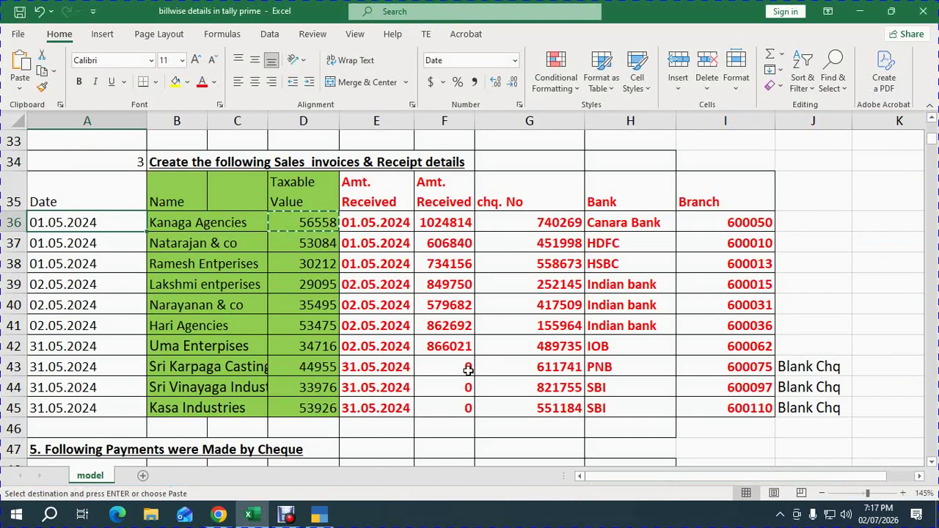
{"action": "key", "text": "alt+Tab"}
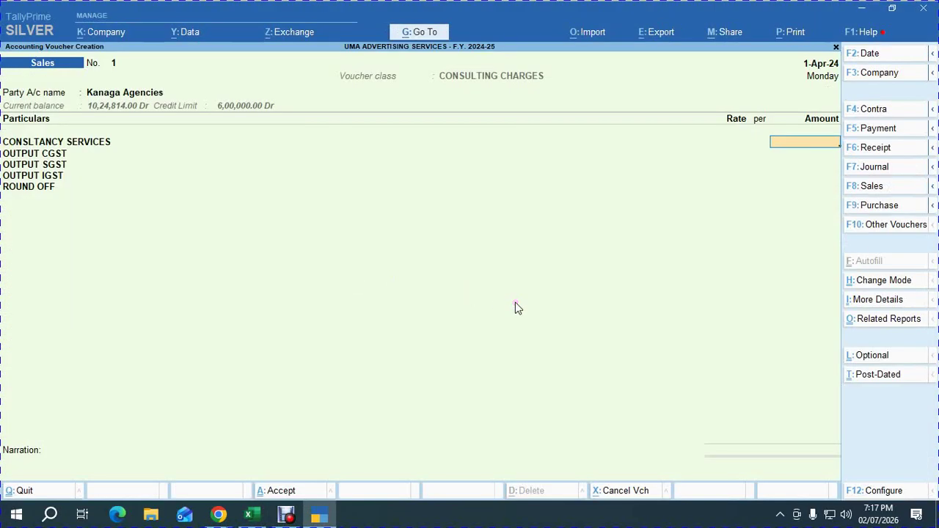
{"action": "key", "text": "F2"}
{"action": "type", "text": "01.05.2024"}
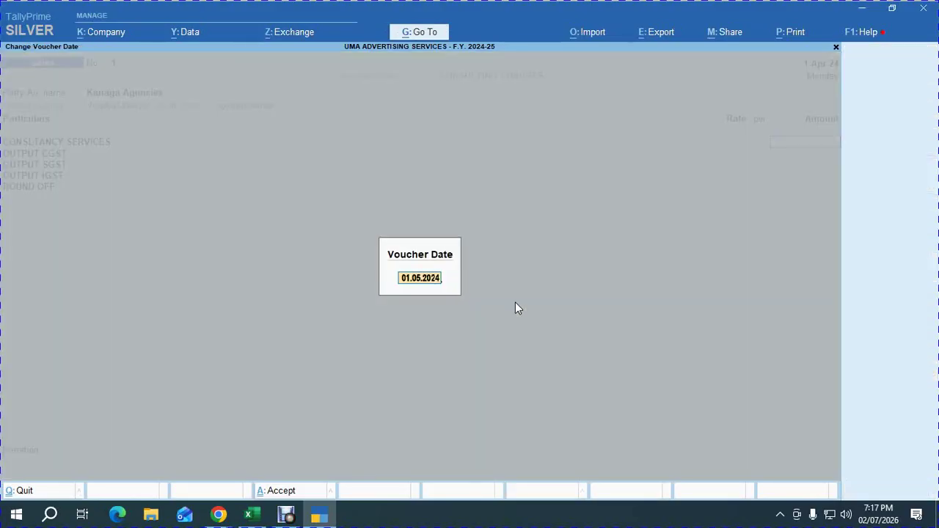
{"action": "key", "text": "Return"}
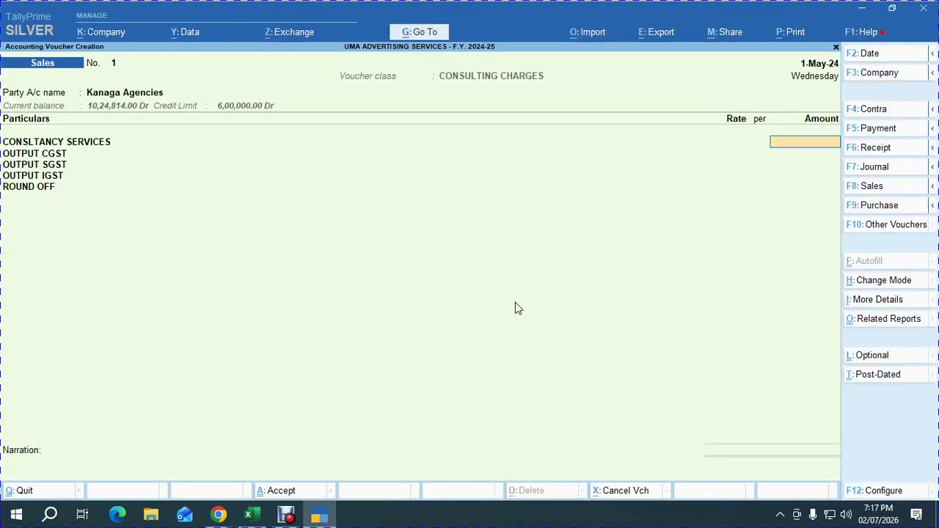
{"action": "key", "text": "alt+Tab"}
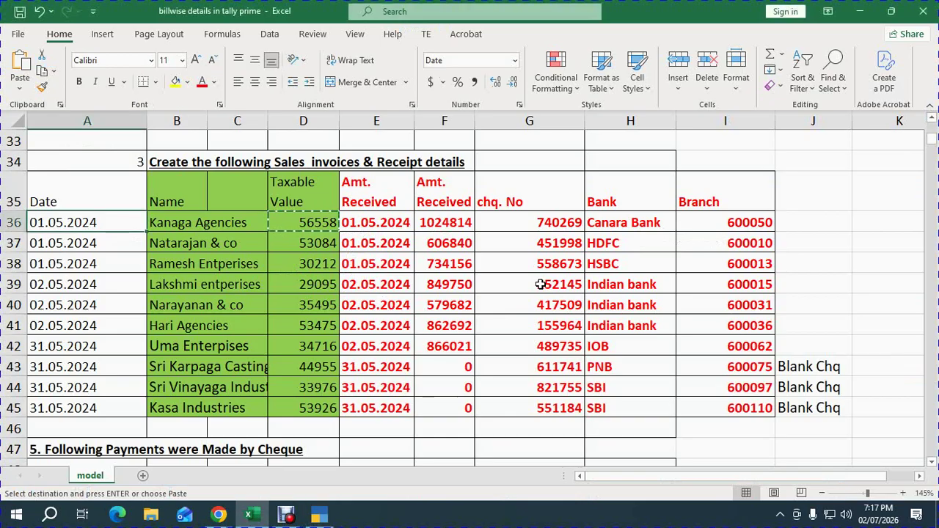
{"action": "key", "text": "alt+Tab"}
{"action": "type", "text": "56558"}
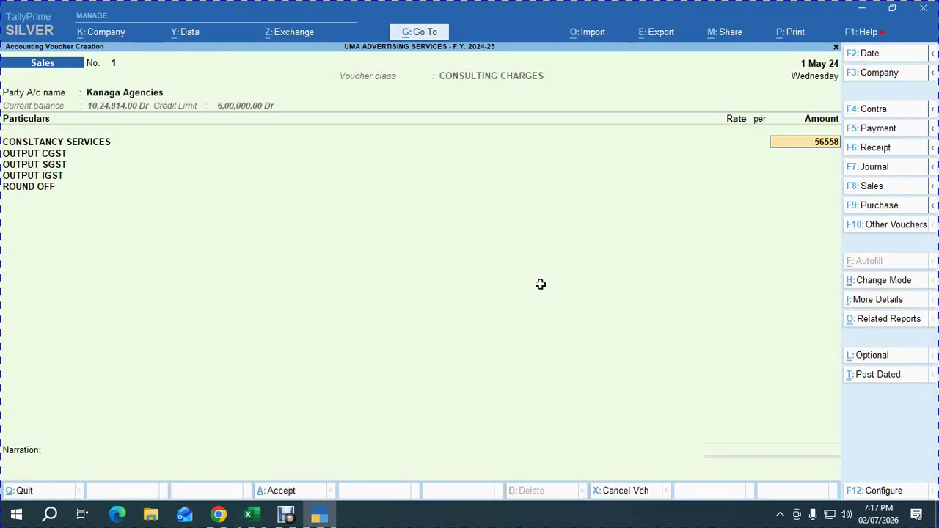
{"action": "key", "text": "Return"}
{"action": "key", "text": "Return"}
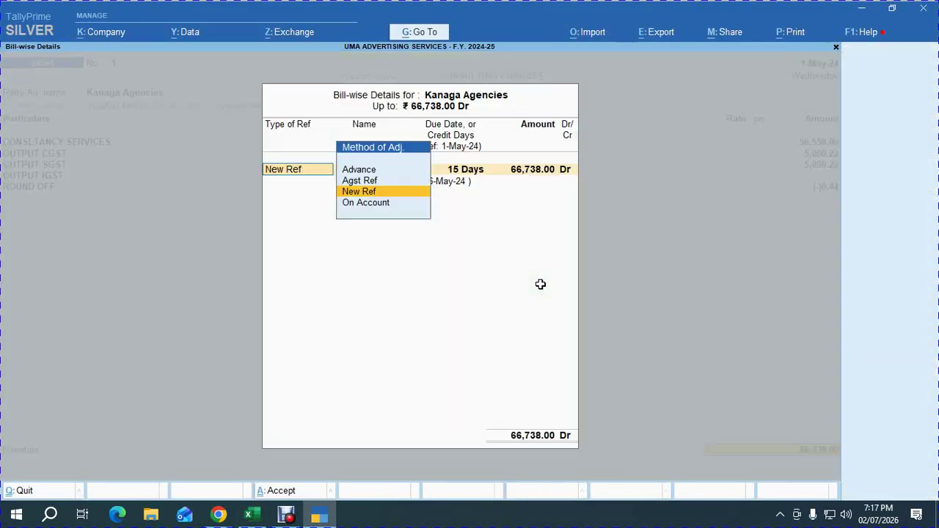
{"action": "key", "text": "Return"}
Accept New Ref bill 1, due in 15 days, for 66,738.00 Dr and close bill-wise details.
{"action": "key", "text": "Return"}
{"action": "key", "text": "Return"}
{"action": "key", "text": "Return"}
{"action": "key", "text": "Return"}
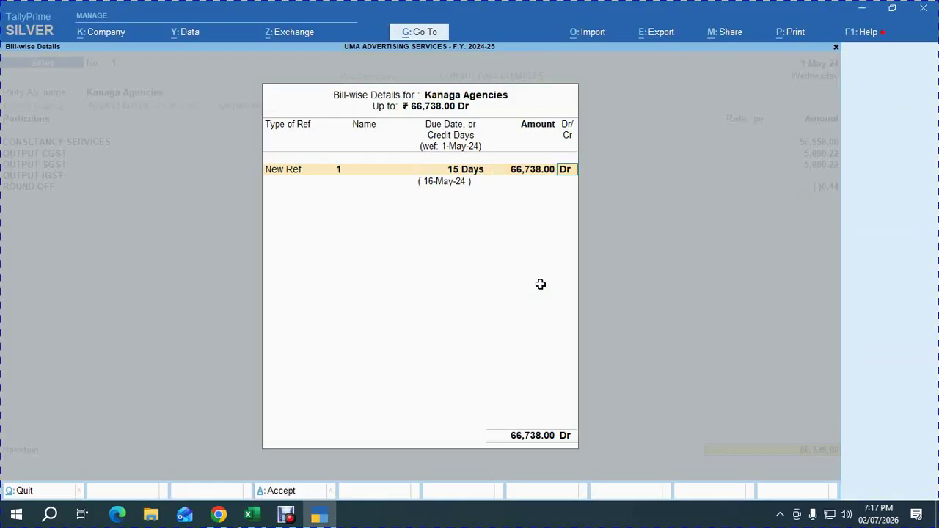
{"action": "key", "text": "Return"}
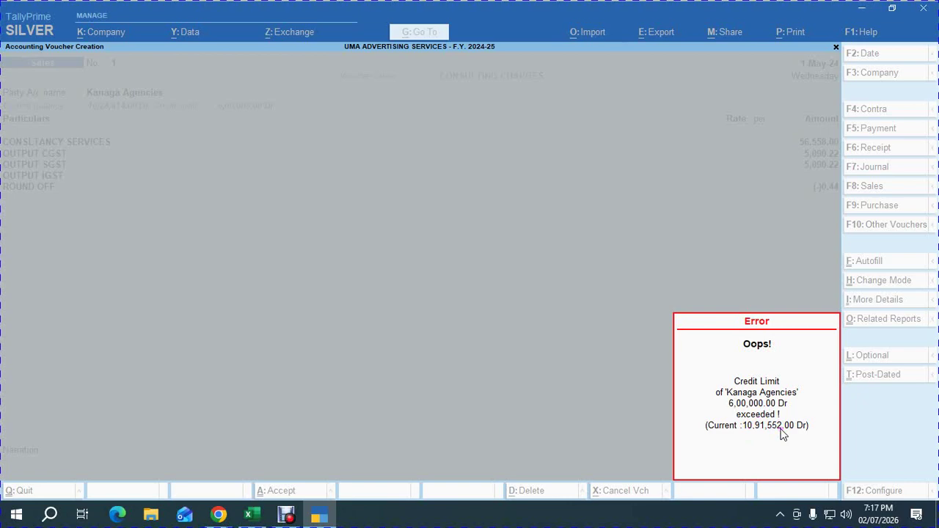
Come back from Google Meet and dismiss Kanaga Agencies' credit-limit-exceeded error.
{"action": "key", "text": "alt+Tab"}
{"action": "key", "text": "alt+Tab"}
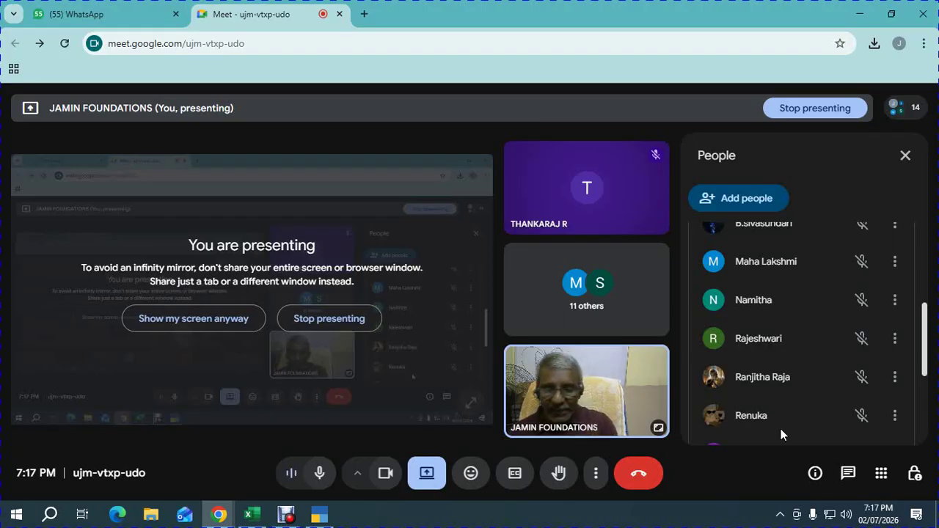
{"action": "key", "text": "alt+Tab"}
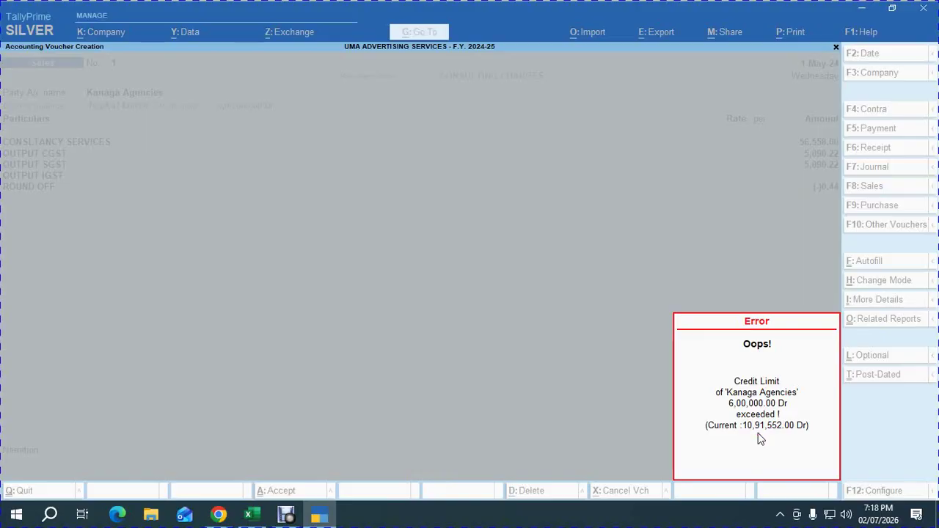
{"action": "key", "text": "Escape"}
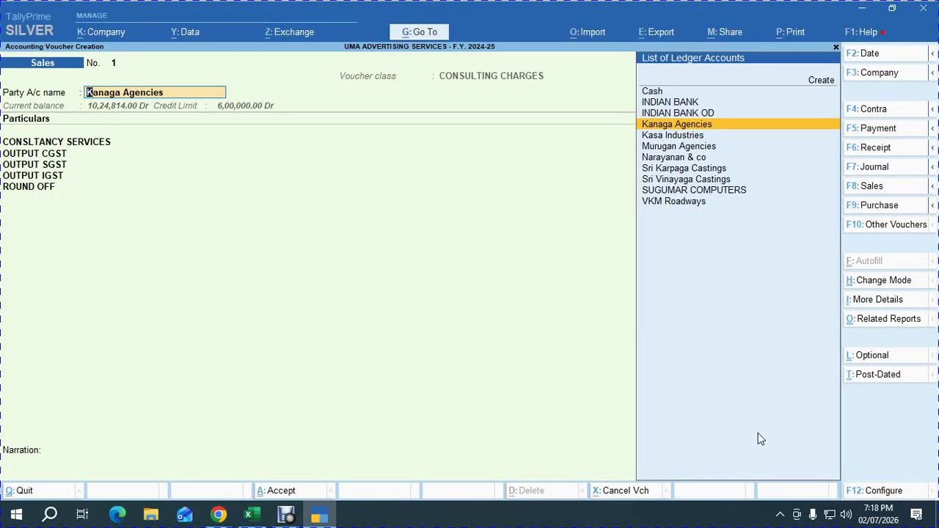
Reselect Kanaga Agencies, compute 492000 + 67000 = 5,59,000 in the calculator, then return to Google Meet.
{"action": "key", "text": "Return"}
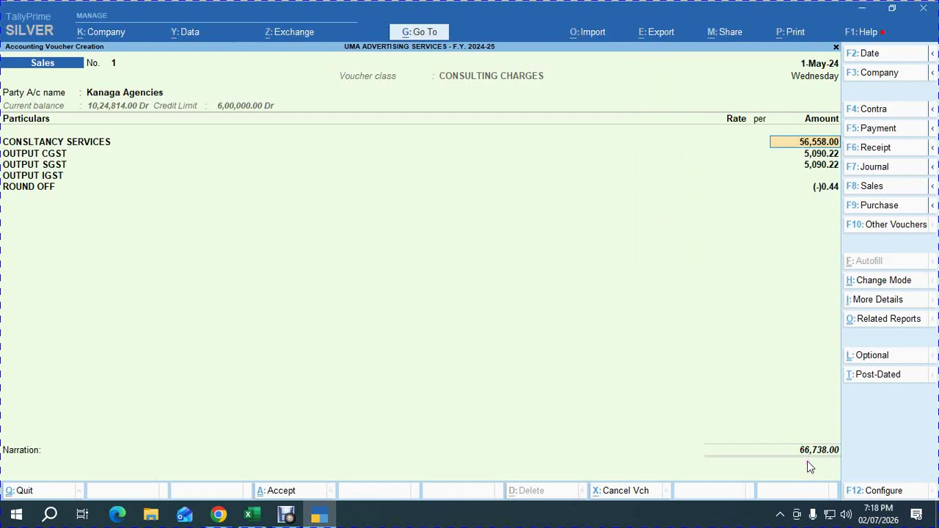
{"action": "key", "text": "ctrl+n"}
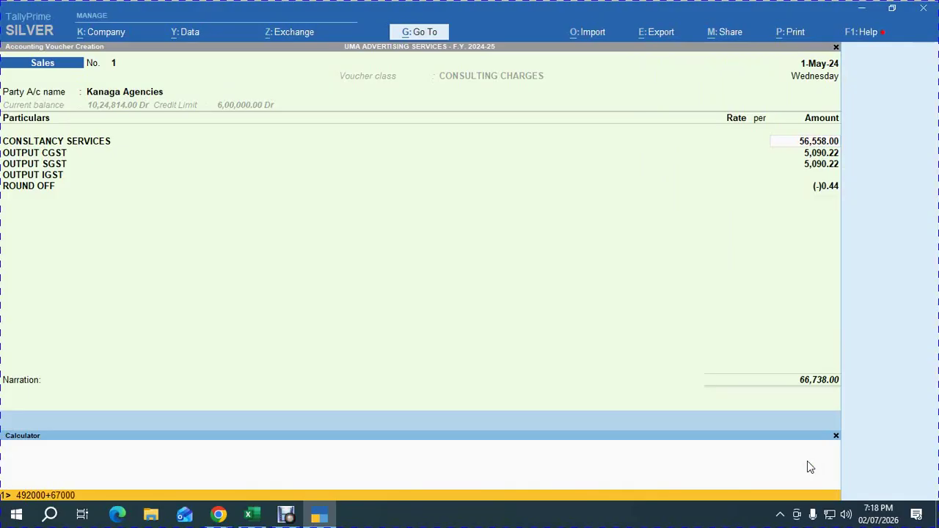
{"action": "key", "text": "Return"}
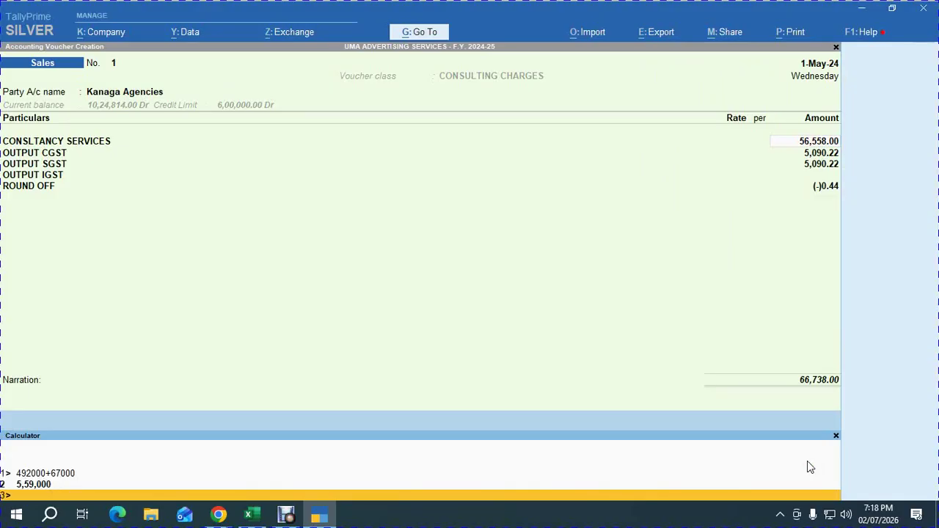
{"action": "key", "text": "alt+Tab"}
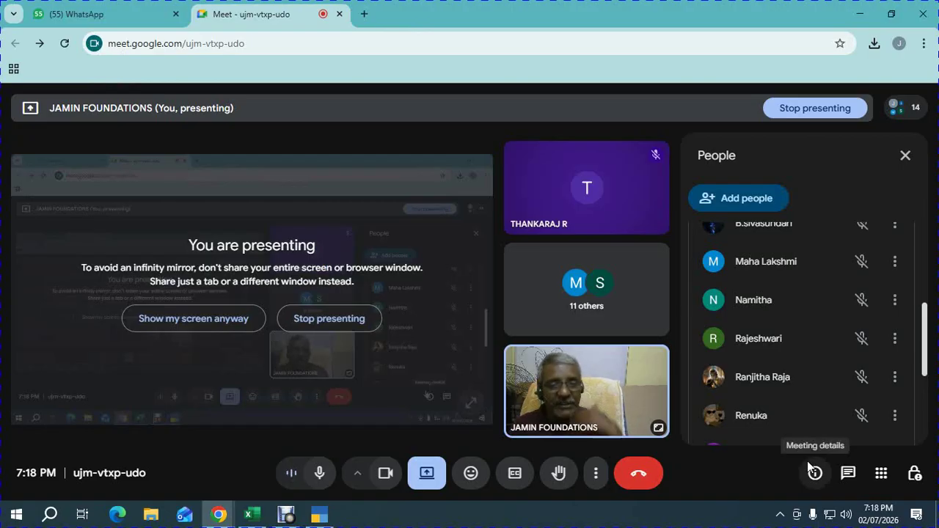
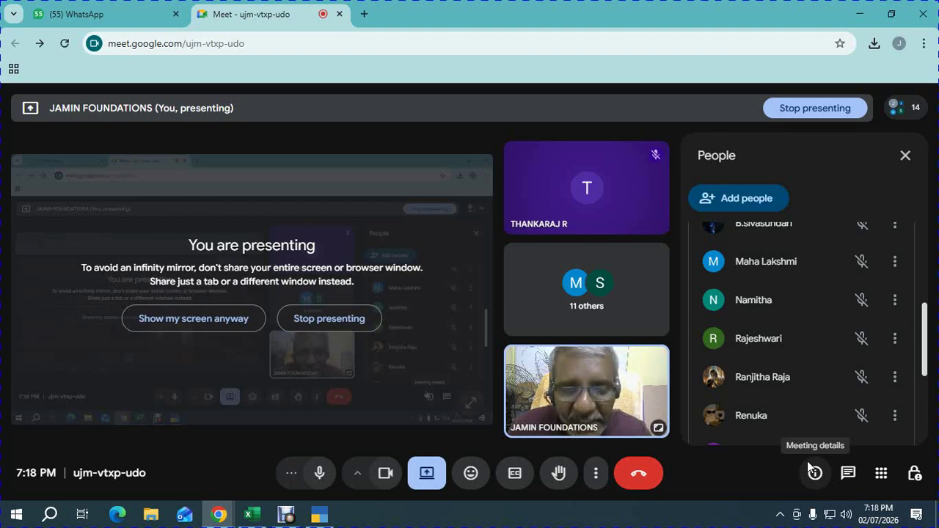
Return from Google Meet to the TallyPrime sales voucher totalling 66,738.00.
{"action": "key", "text": "alt+Tab"}
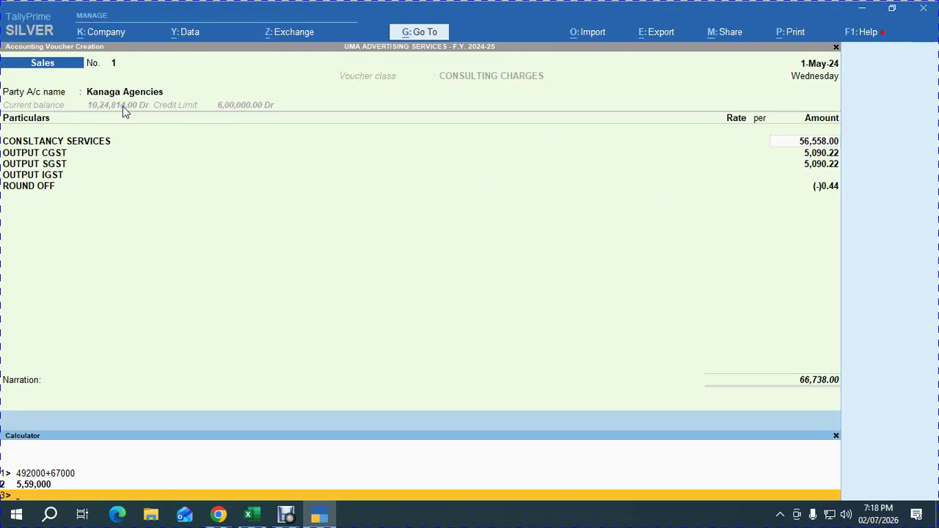
Open Kanaga Agencies' ledger for alteration and set Provide Credit Limits to Yes via F12.
{"action": "key", "text": "ctrl+m"}
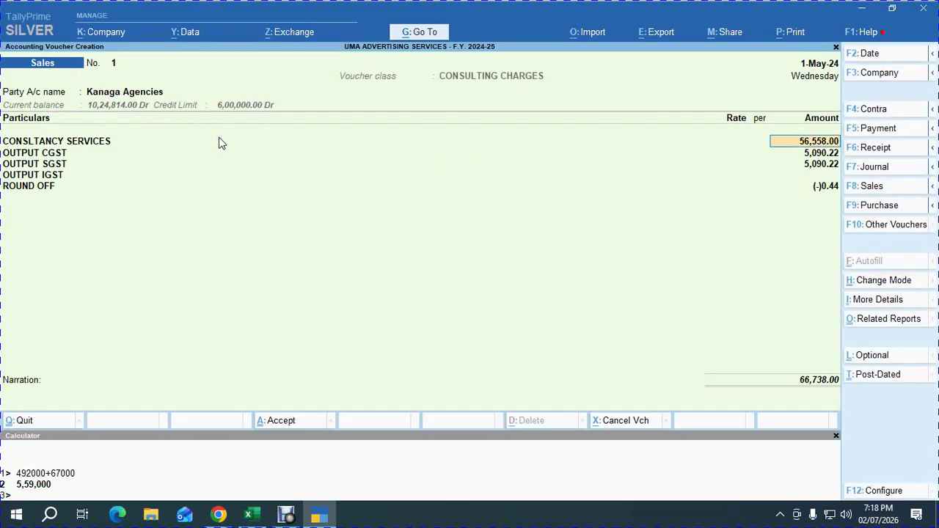
{"action": "key", "text": "BackSpace"}
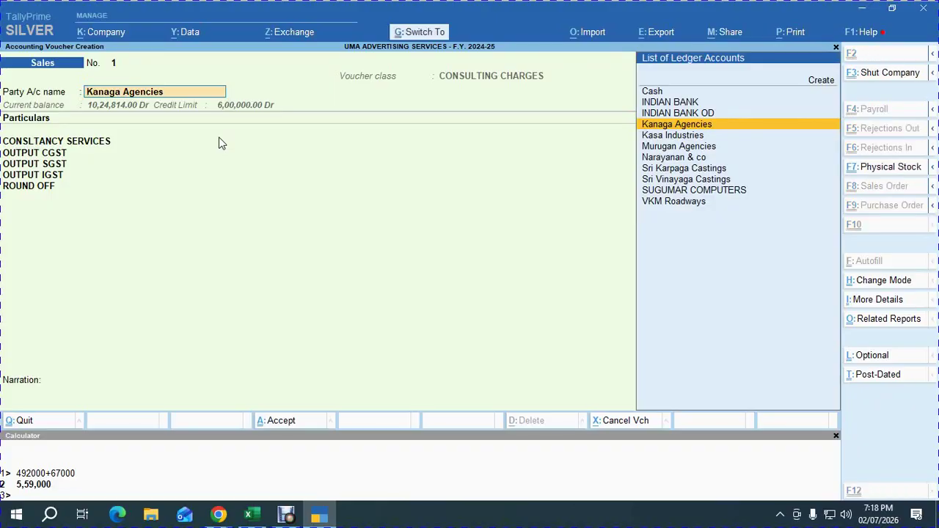
{"action": "key", "text": "ctrl+Return"}
{"action": "key", "text": "Return"}
{"action": "key", "text": "Return"}
{"action": "key", "text": "Return"}
{"action": "key", "text": "Return"}
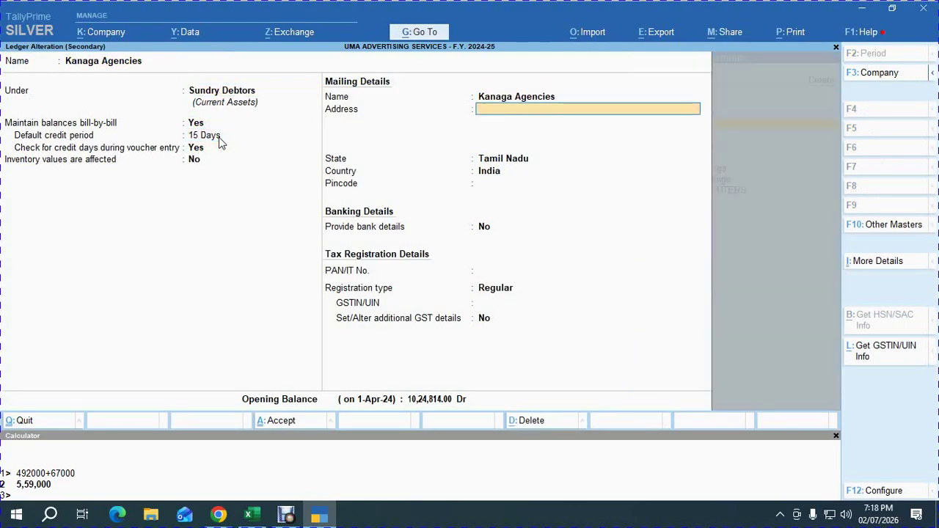
{"action": "key", "text": "Return"}
{"action": "key", "text": "BackSpace"}
{"action": "key", "text": "BackSpace"}
{"action": "key", "text": "BackSpace"}
{"action": "key", "text": "BackSpace"}
{"action": "key", "text": "BackSpace"}
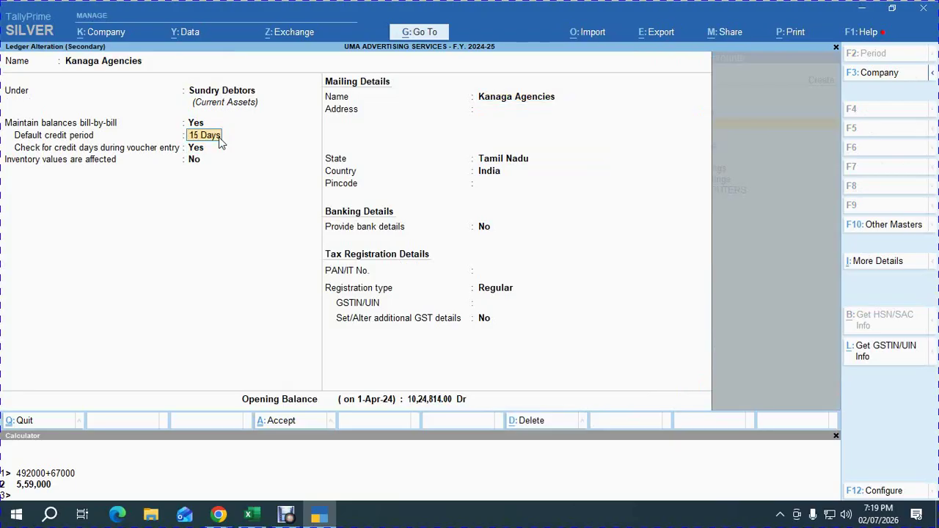
{"action": "key", "text": "F12"}
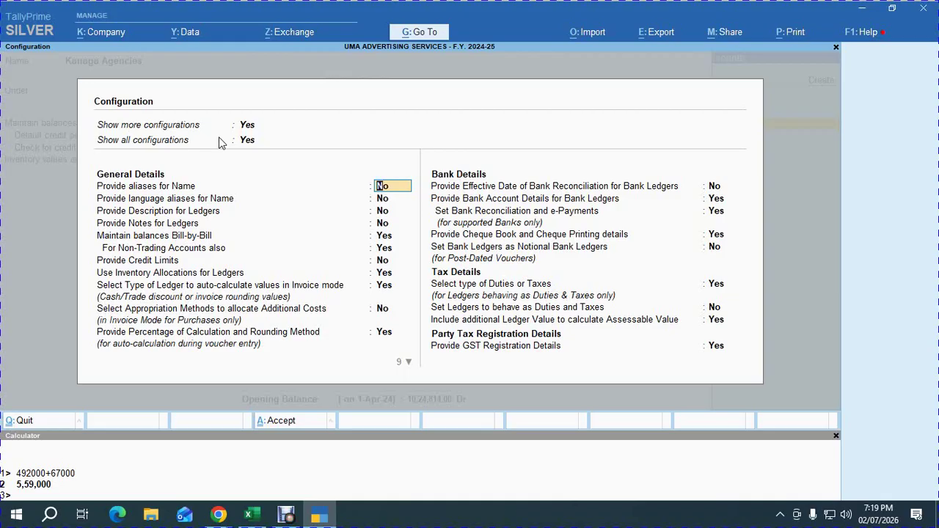
{"action": "key", "text": "Down"}
{"action": "key", "text": "Down"}
{"action": "key", "text": "Down"}
{"action": "key", "text": "Down"}
{"action": "key", "text": "Down"}
{"action": "key", "text": "Down"}
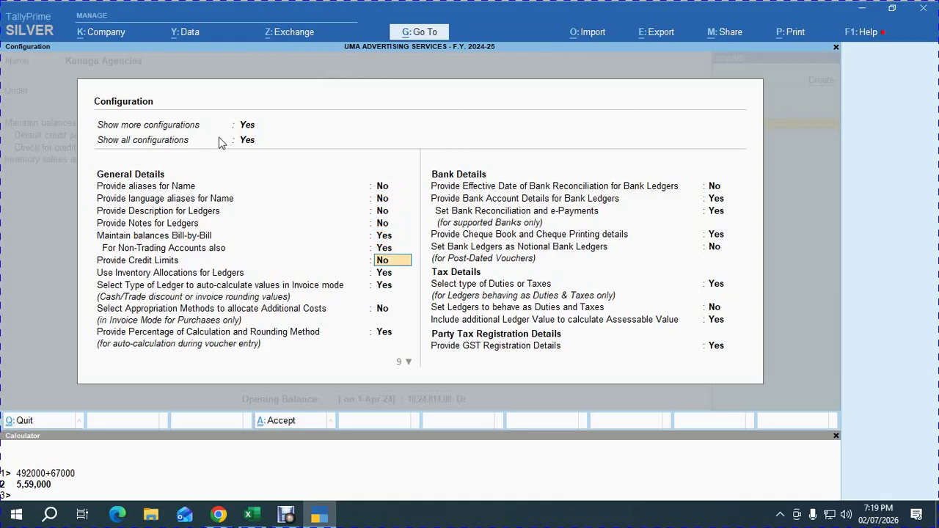
{"action": "type", "text": "Y"}
{"action": "key", "text": "Return"}
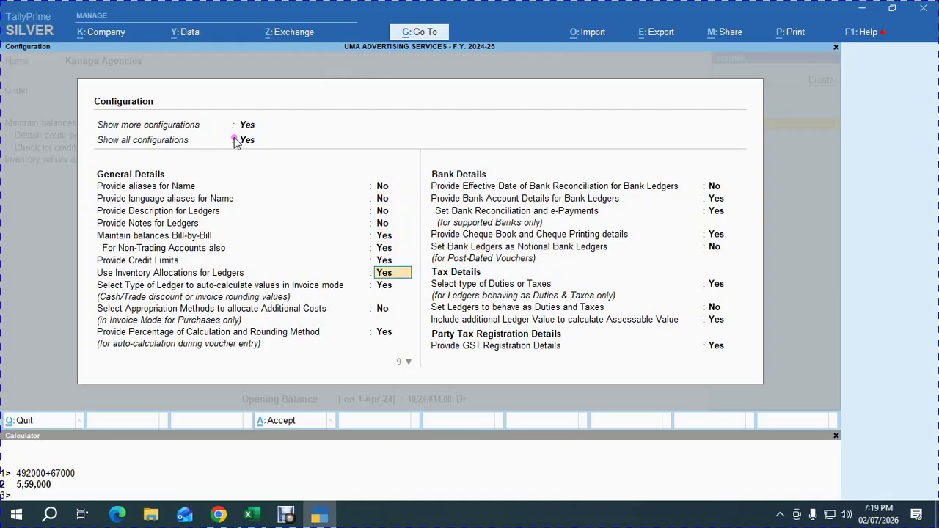
{"action": "key", "text": "ctrl+a"}
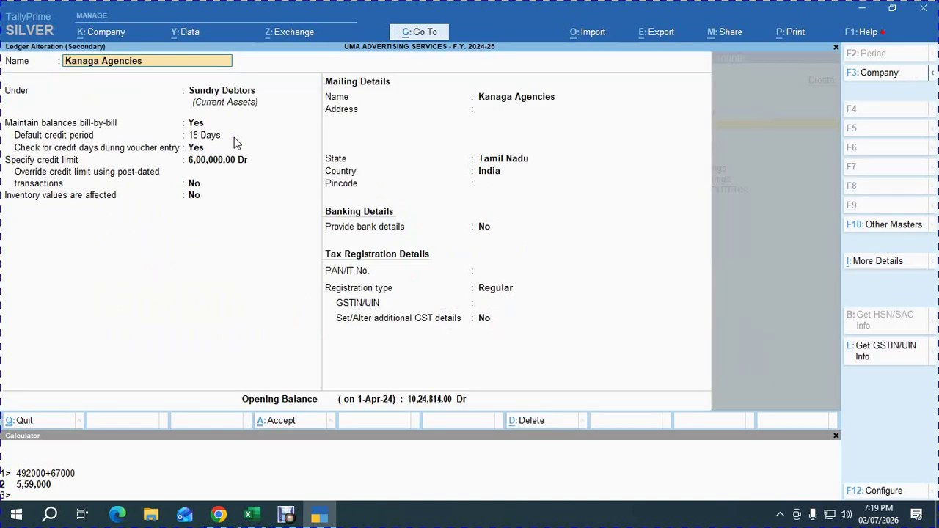
Set Kanaga Agencies' credit limit to 12,00,000, save the ledger, and accept New Ref.
{"action": "key", "text": "Return"}
{"action": "key", "text": "Return"}
{"action": "key", "text": "Return"}
{"action": "key", "text": "Return"}
{"action": "key", "text": "Return"}
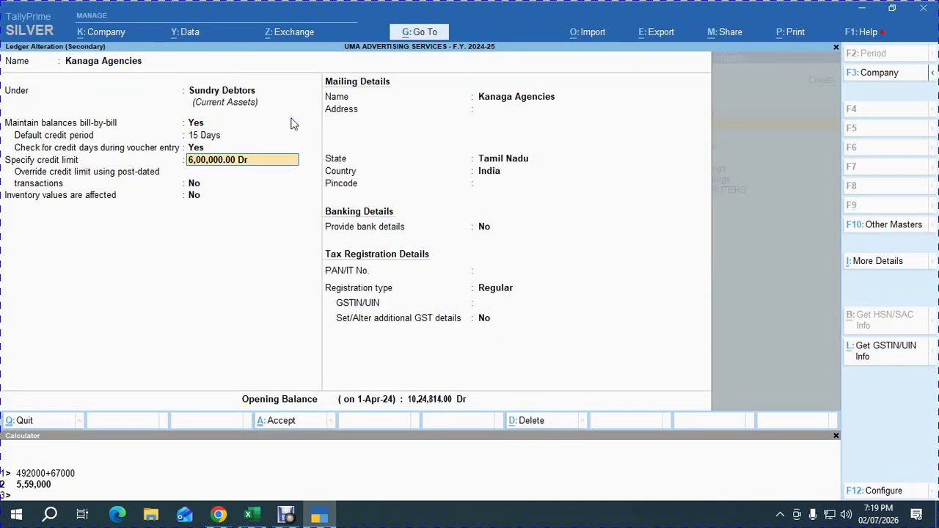
{"action": "type", "text": "12000000"}
{"action": "key", "text": "Return"}
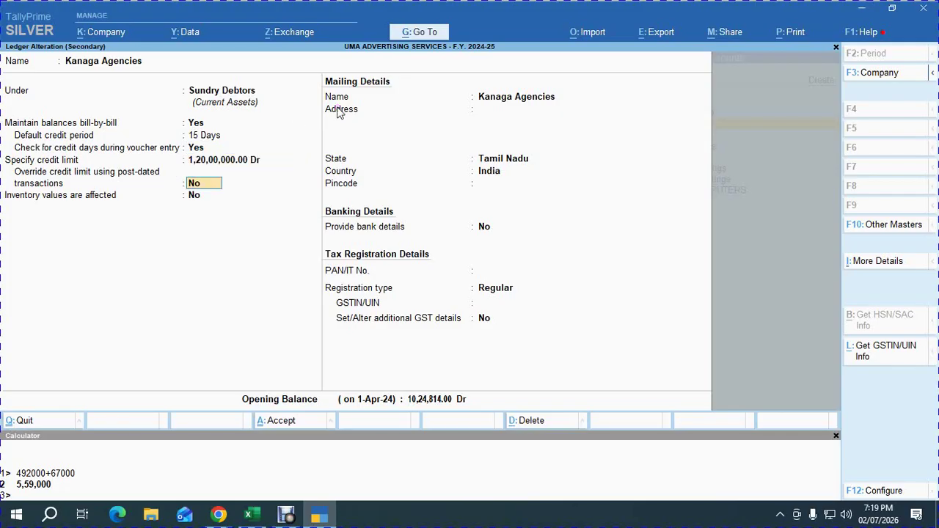
{"action": "key", "text": "BackSpace"}
{"action": "type", "text": "12,00,000"}
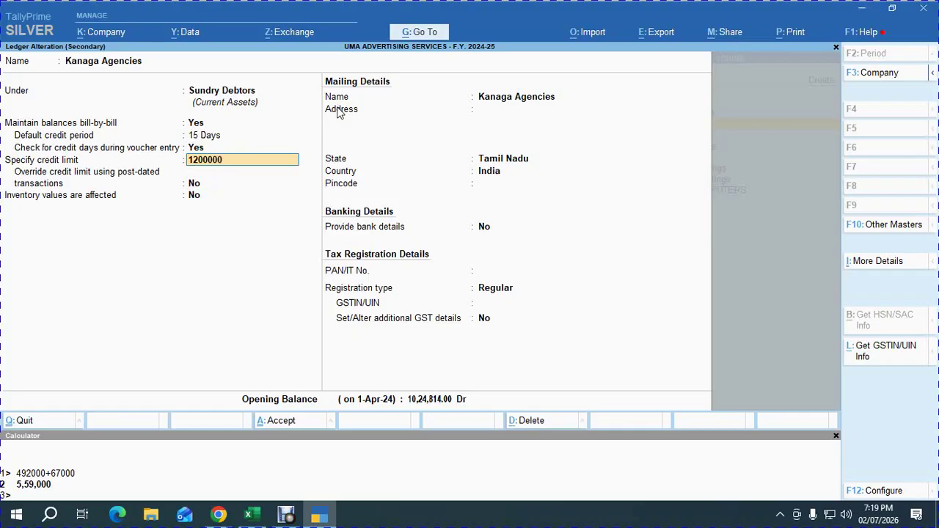
{"action": "key", "text": "Return"}
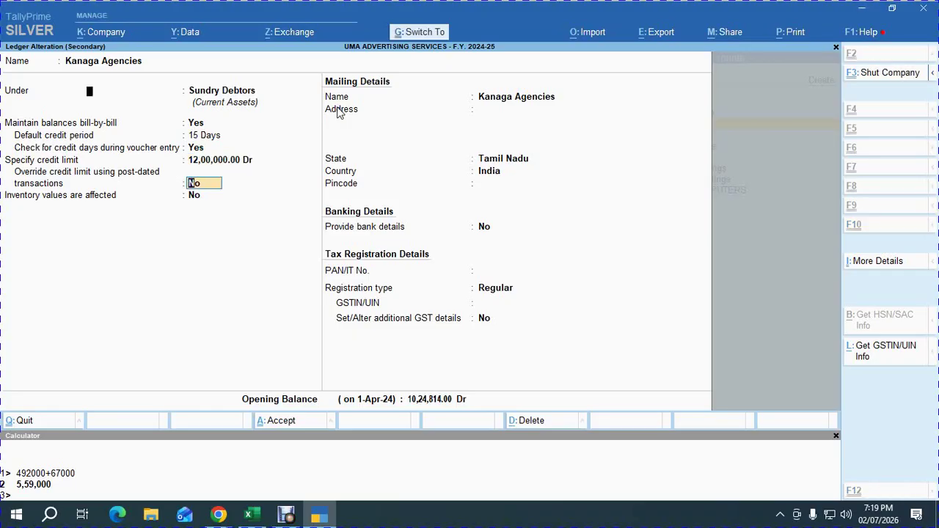
{"action": "key", "text": "ctrl+a"}
{"action": "key", "text": "Return"}
{"action": "key", "text": "Return"}
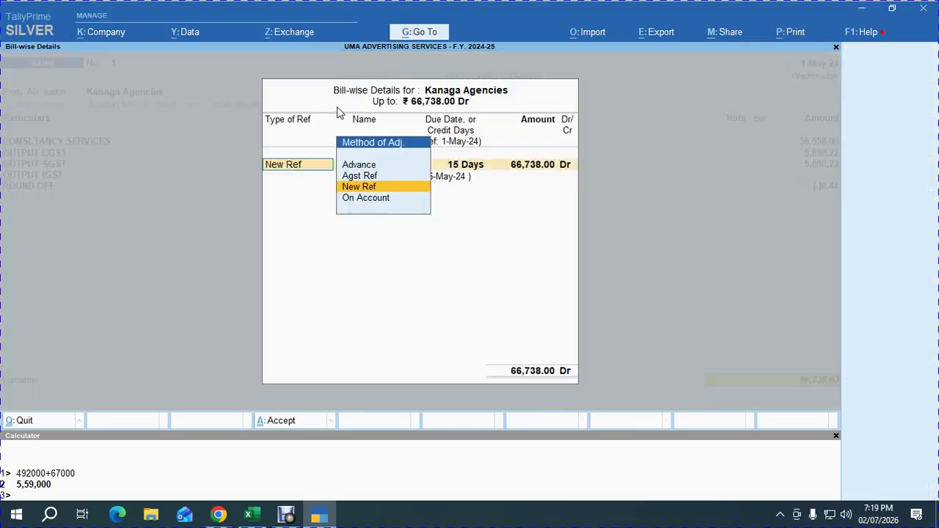
{"action": "key", "text": "Return"}
Accept the New Ref allocation, save sales voucher 1, and switch to Google Meet.
{"action": "key", "text": "Return"}
{"action": "key", "text": "Return"}
{"action": "key", "text": "Return"}
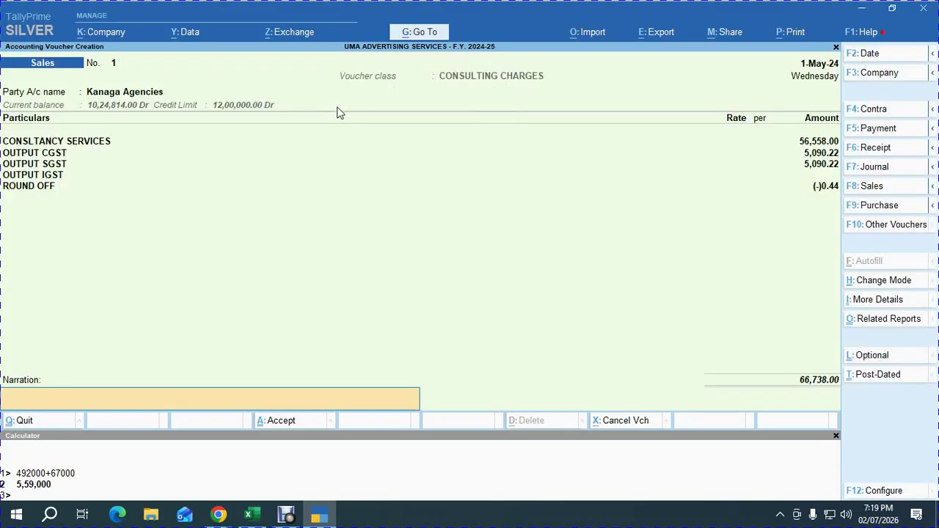
{"action": "key", "text": "Return"}
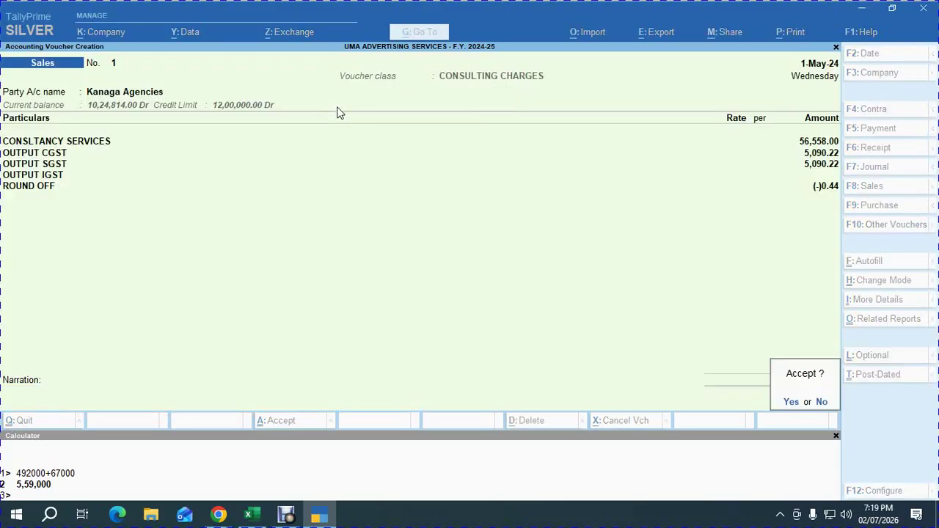
{"action": "key", "text": "Return"}
{"action": "key", "text": "alt+Tab"}
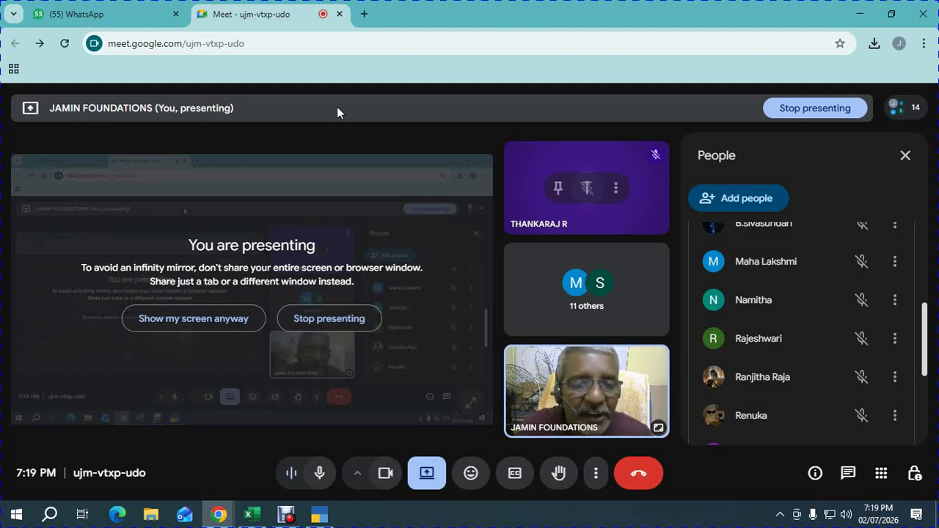
Check party balances and Sri Karpaga Castings' 62208 advance and 44955 taxable value in Excel.
{"action": "key", "text": "alt+Tab"}
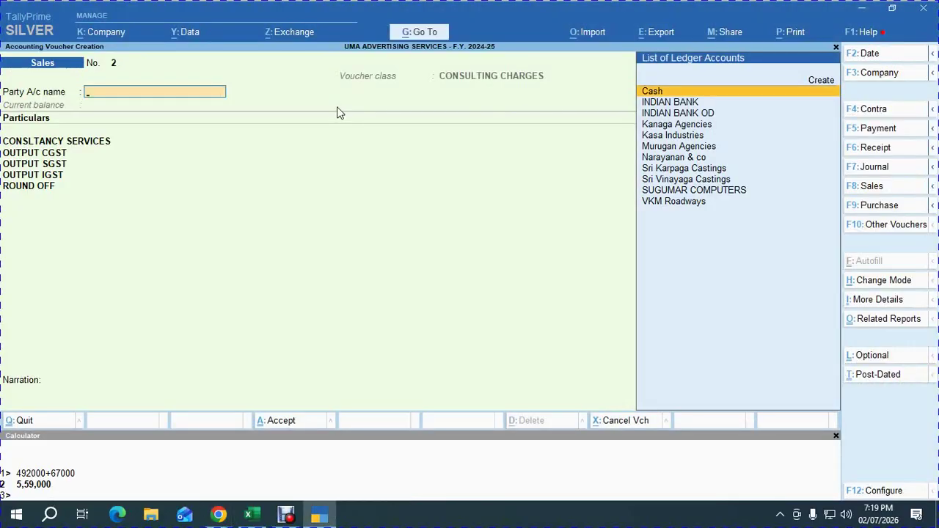
{"action": "key", "text": "alt+Tab"}
{"action": "key", "text": "alt+Tab"}
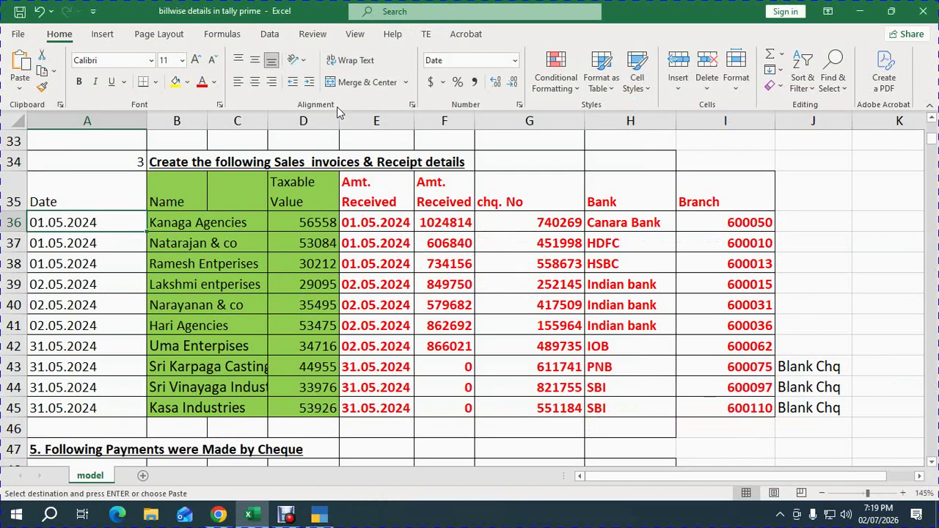
{"action": "key", "text": "Up"}
{"action": "key", "text": "Up"}
{"action": "key", "text": "Up"}
{"action": "key", "text": "Up"}
{"action": "key", "text": "Up"}
{"action": "key", "text": "Up"}
{"action": "key", "text": "Up"}
{"action": "key", "text": "Up"}
{"action": "key", "text": "Up"}
{"action": "key", "text": "Up"}
{"action": "key", "text": "Up"}
{"action": "key", "text": "Up"}
{"action": "key", "text": "Up"}
{"action": "key", "text": "Up"}
{"action": "key", "text": "Up"}
{"action": "key", "text": "Up"}
{"action": "key", "text": "Up"}
{"action": "key", "text": "Up"}
{"action": "key", "text": "Up"}
{"action": "key", "text": "Up"}
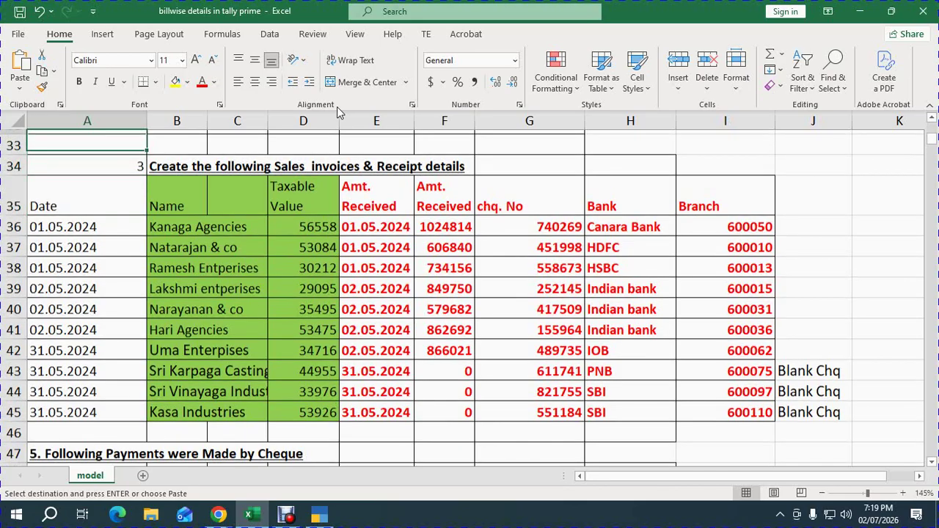
{"action": "key", "text": "Up"}
{"action": "key", "text": "Up"}
{"action": "key", "text": "Up"}
{"action": "key", "text": "Up"}
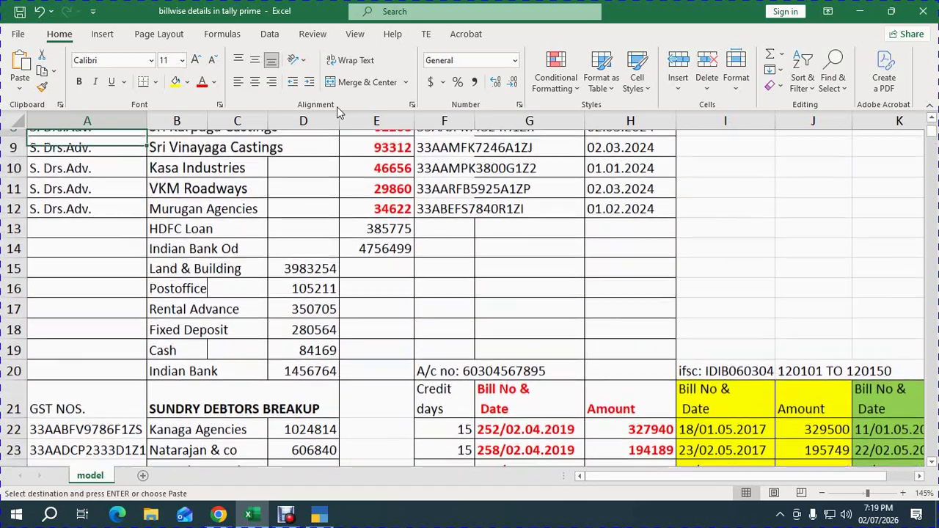
{"action": "key", "text": "Right"}
{"action": "key", "text": "Right"}
{"action": "key", "text": "Down"}
{"action": "key", "text": "Down"}
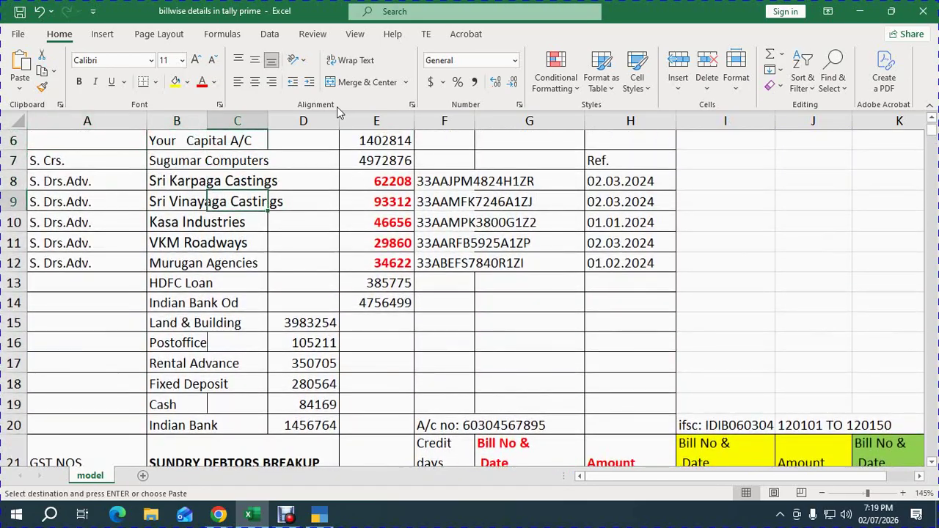
{"action": "key", "text": "Right"}
{"action": "key", "text": "Right"}
{"action": "key", "text": "Down"}
{"action": "key", "text": "Down"}
{"action": "key", "text": "Down"}
{"action": "key", "text": "Down"}
{"action": "key", "text": "Down"}
{"action": "key", "text": "Down"}
{"action": "key", "text": "Down"}
{"action": "key", "text": "Down"}
{"action": "key", "text": "Down"}
{"action": "key", "text": "Down"}
{"action": "key", "text": "Down"}
{"action": "key", "text": "Down"}
{"action": "key", "text": "Down"}
{"action": "key", "text": "Down"}
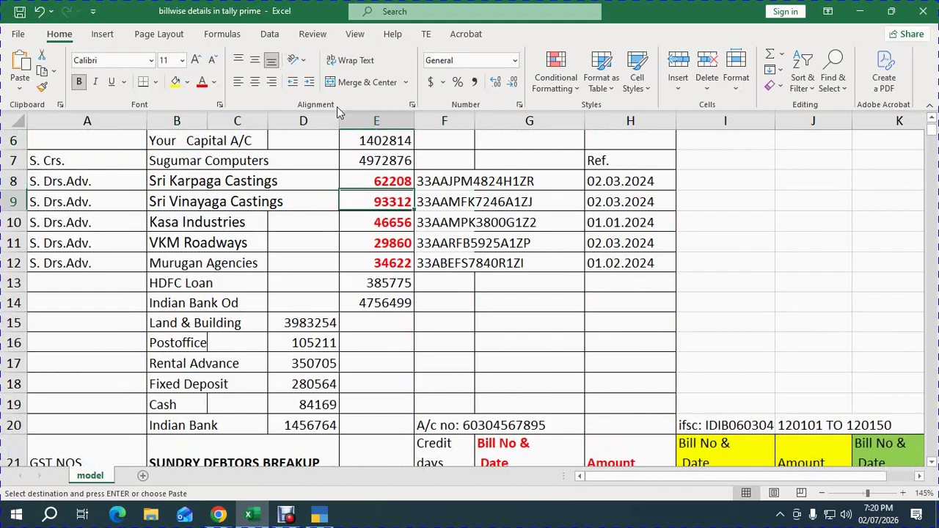
{"action": "key", "text": "Down"}
{"action": "key", "text": "Down"}
{"action": "key", "text": "Down"}
{"action": "key", "text": "Down"}
{"action": "key", "text": "Down"}
{"action": "key", "text": "Down"}
{"action": "key", "text": "Down"}
{"action": "key", "text": "Down"}
{"action": "key", "text": "Down"}
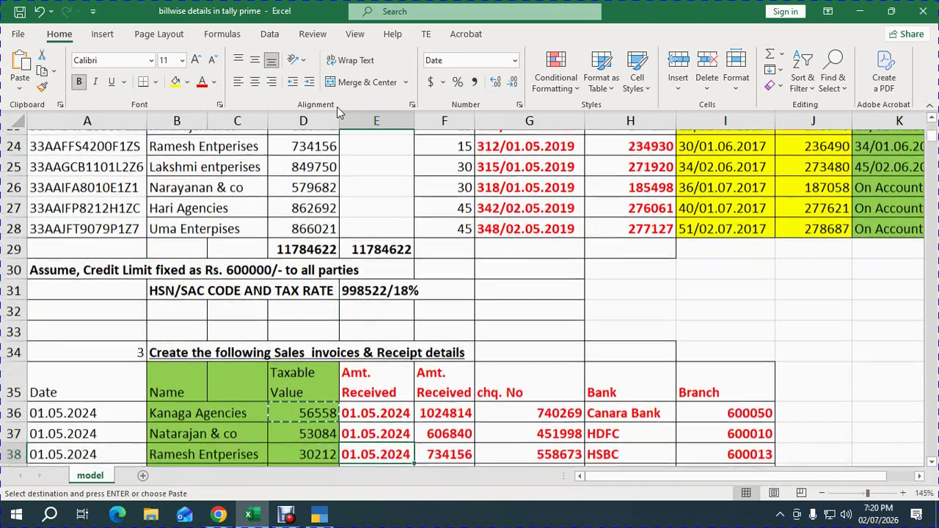
{"action": "key", "text": "Up"}
{"action": "key", "text": "Up"}
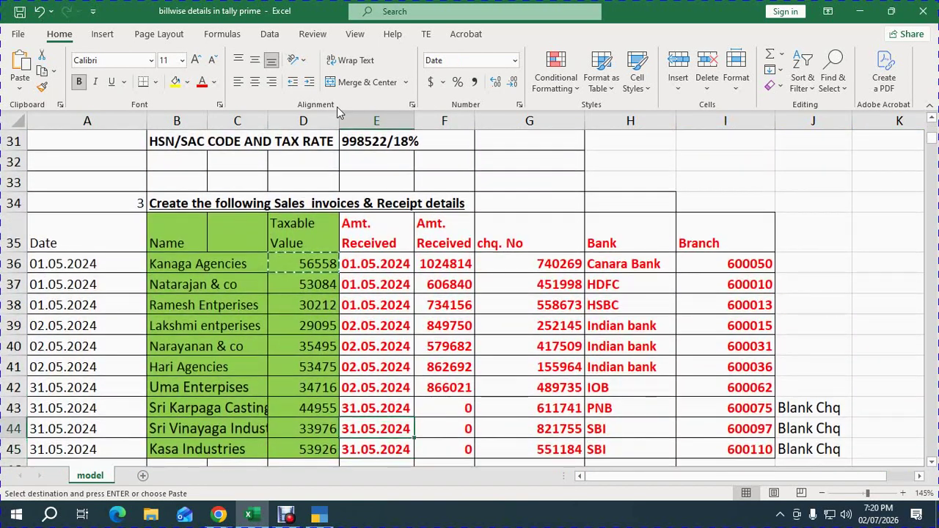
{"action": "key", "text": "Left"}
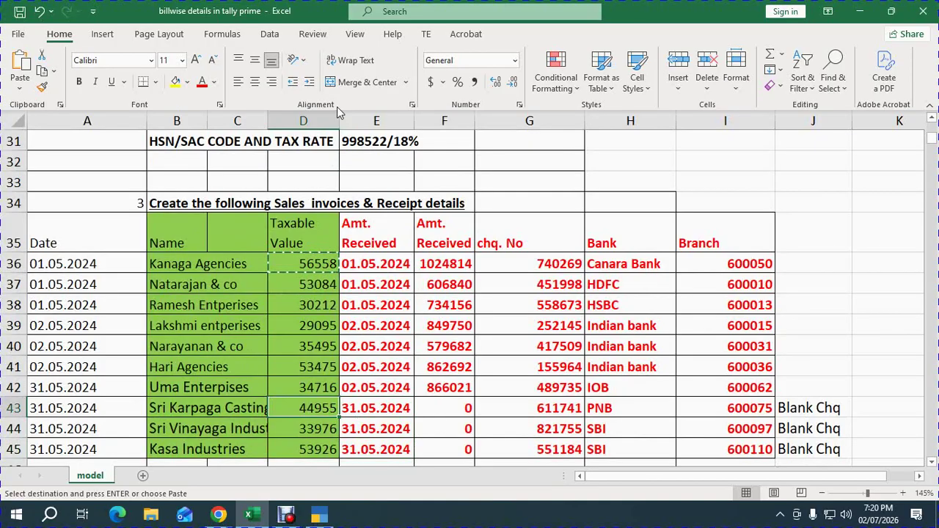
{"action": "key", "text": "alt+Tab"}
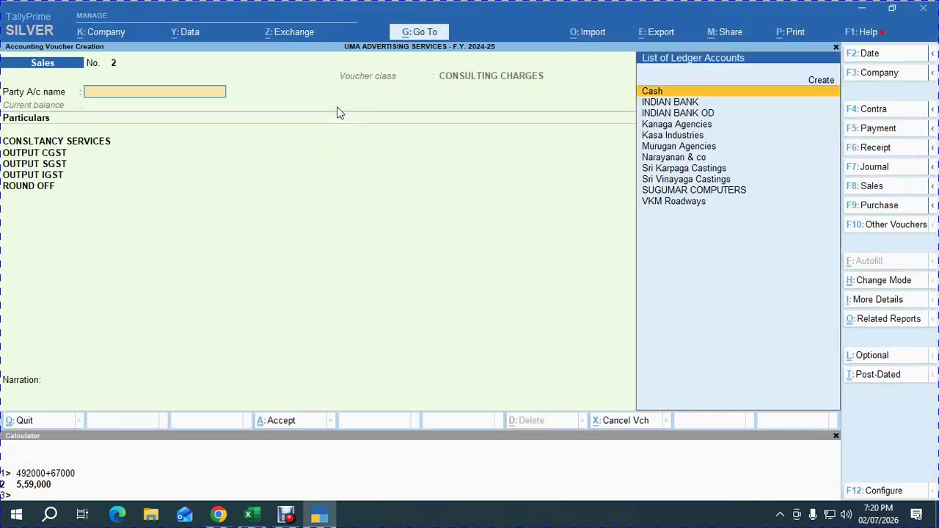
Date the voucher 31.05.2024 and select Sri Karpaga Castings as party, dismissing the outstanding-bill warning.
{"action": "key", "text": "F2"}
{"action": "type", "text": "3"}
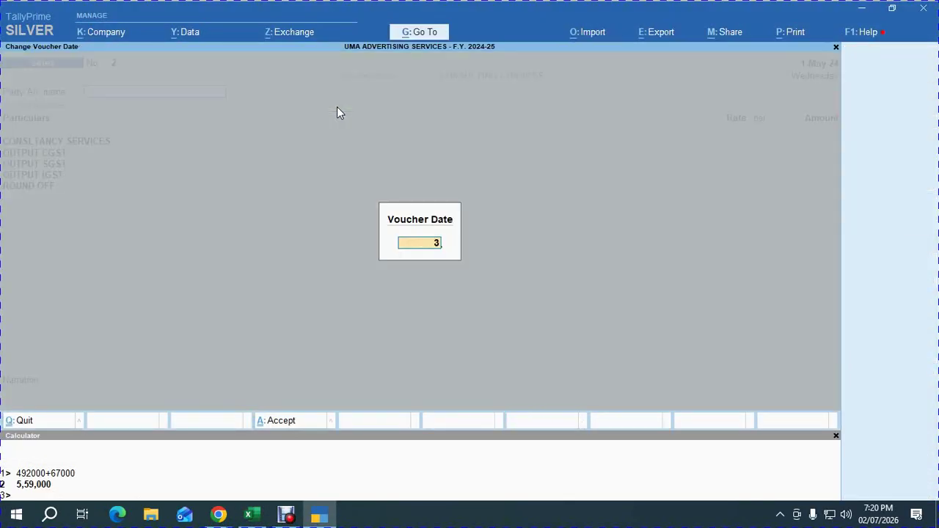
{"action": "type", "text": "1.05.2024"}
{"action": "key", "text": "Return"}
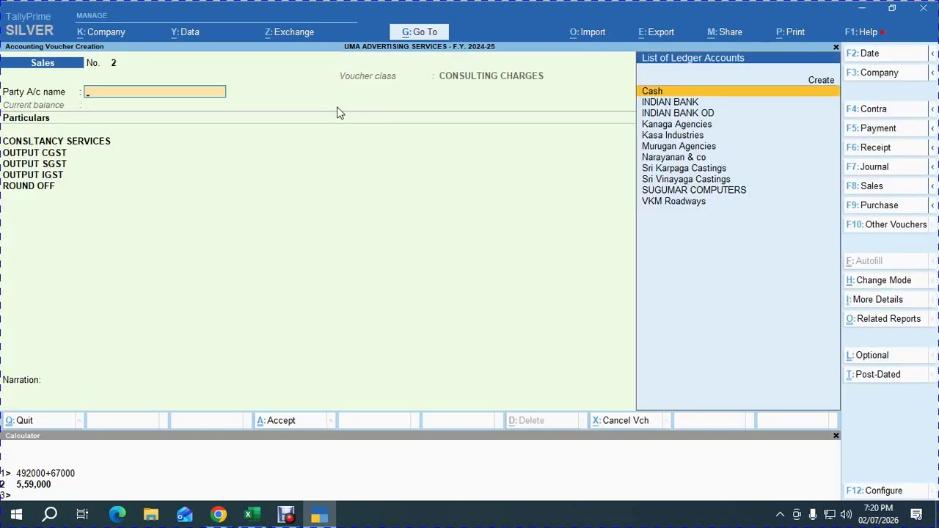
{"action": "type", "text": "karp"}
{"action": "key", "text": "Return"}
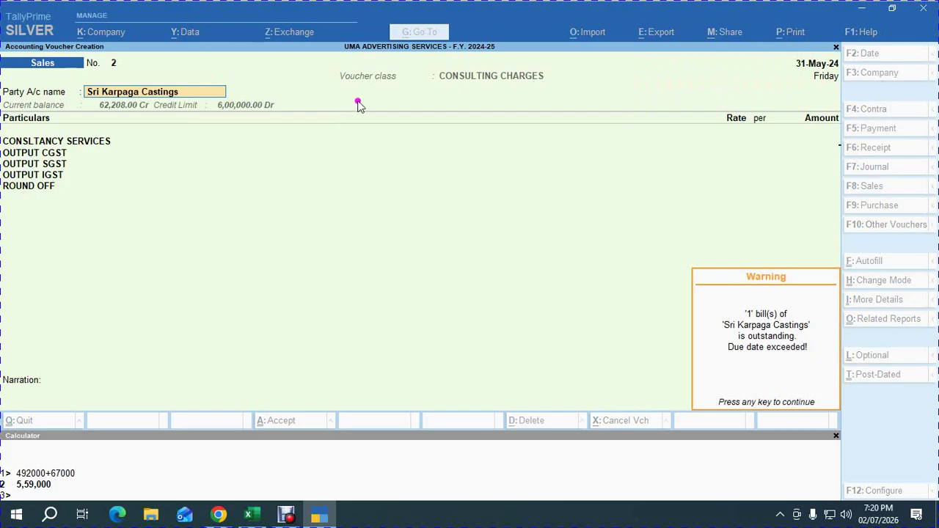
{"action": "key", "text": "Return"}
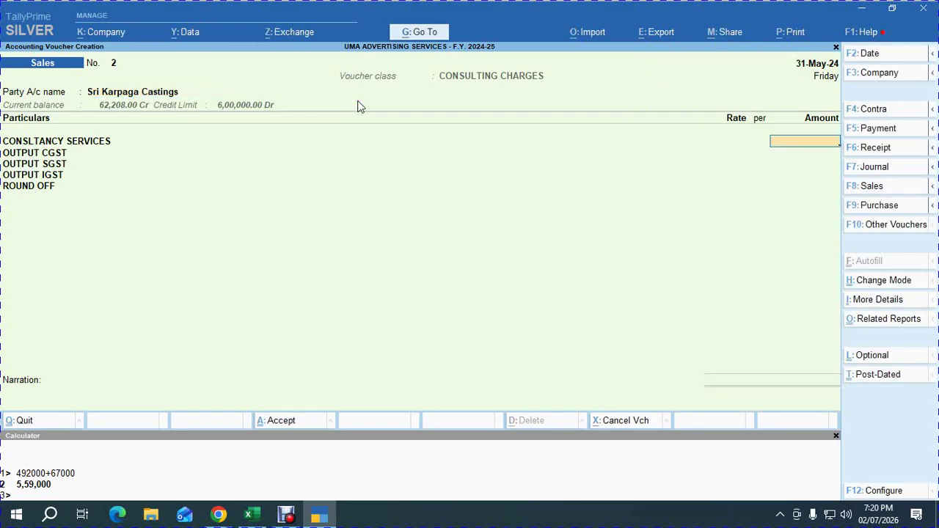
Enter 56,558 as the consultancy amount, totalling 66,738, and reach bill-wise details.
{"action": "key", "text": "alt+Tab"}
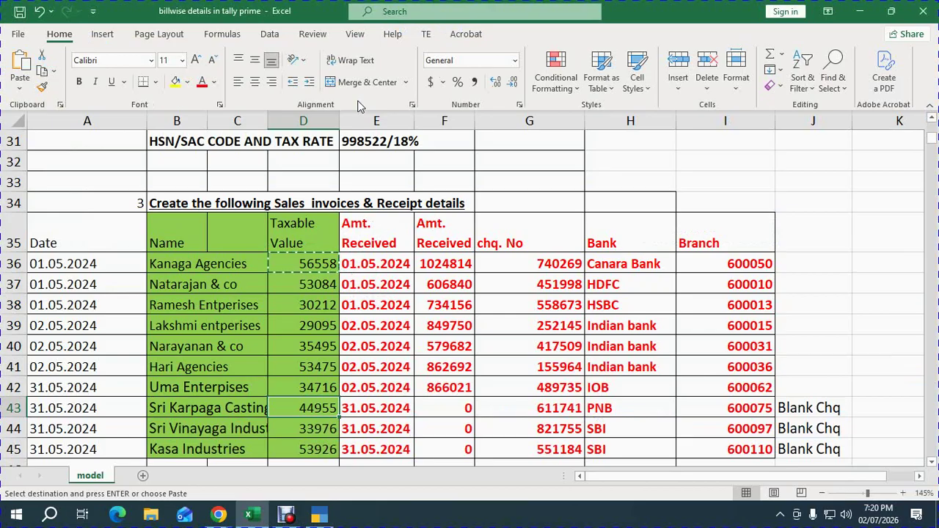
{"action": "key", "text": "alt+Tab"}
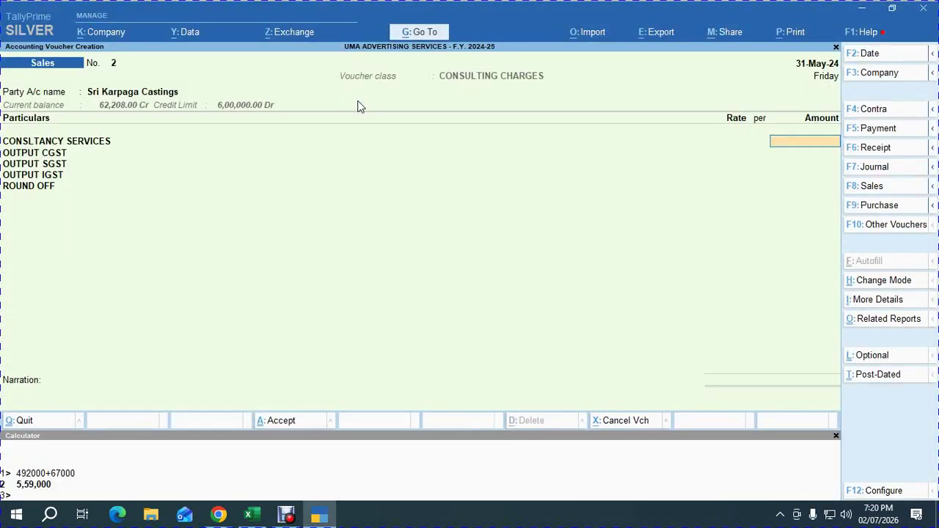
{"action": "type", "text": "56558"}
{"action": "key", "text": "Return"}
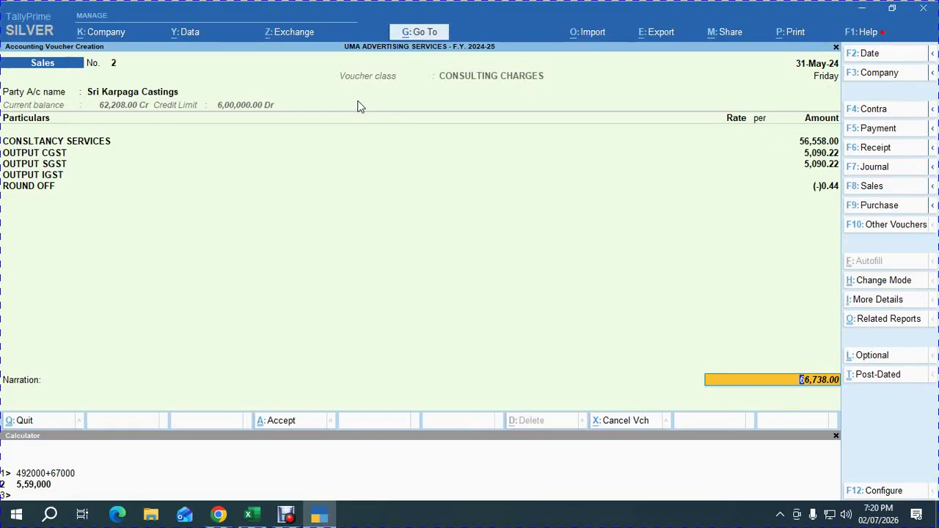
{"action": "key", "text": "Return"}
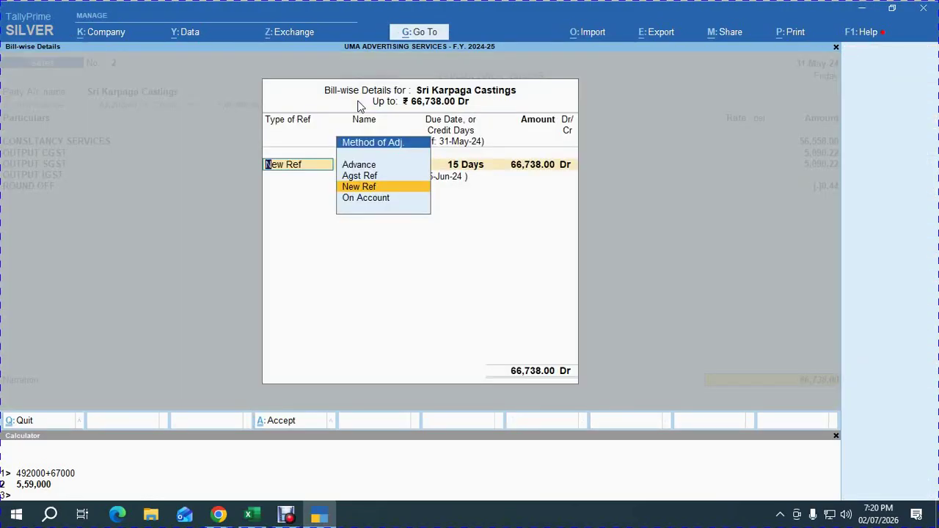
Adjust the sale against advance bill ADV. 02.03.2024, then decline saving at Accept.
{"action": "key", "text": "Up"}
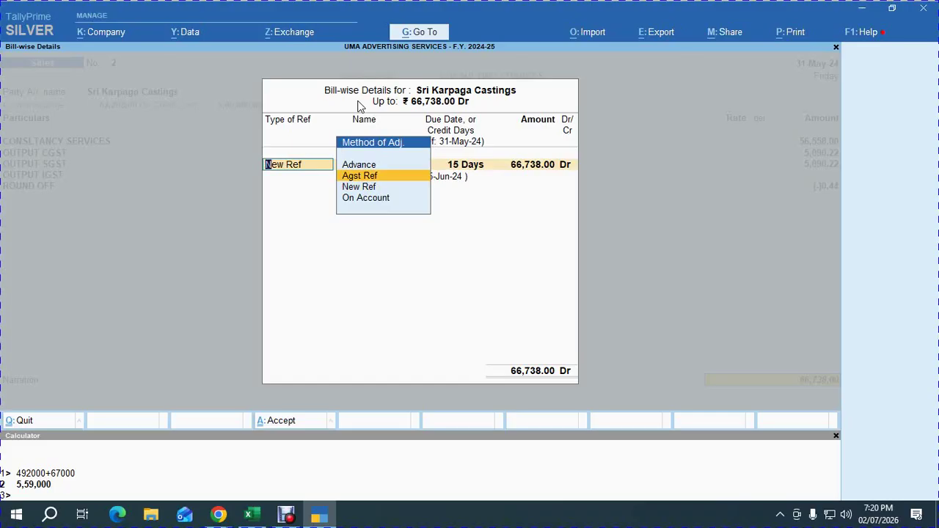
{"action": "key", "text": "Return"}
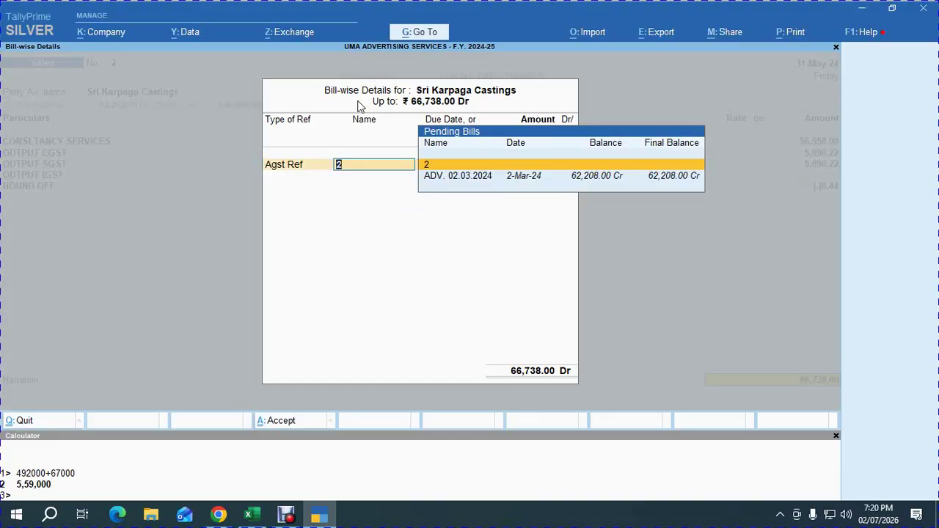
{"action": "key", "text": "Down"}
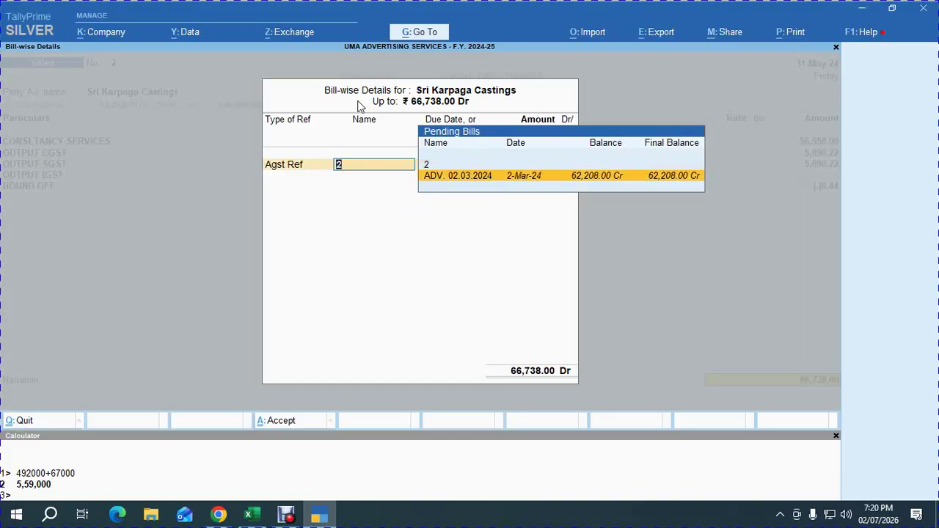
{"action": "key", "text": "Return"}
{"action": "key", "text": "Return"}
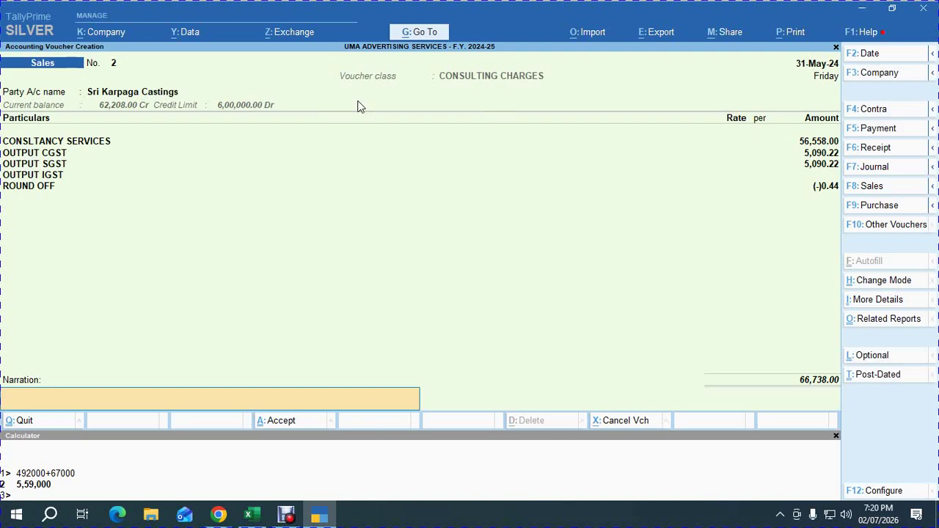
{"action": "key", "text": "Return"}
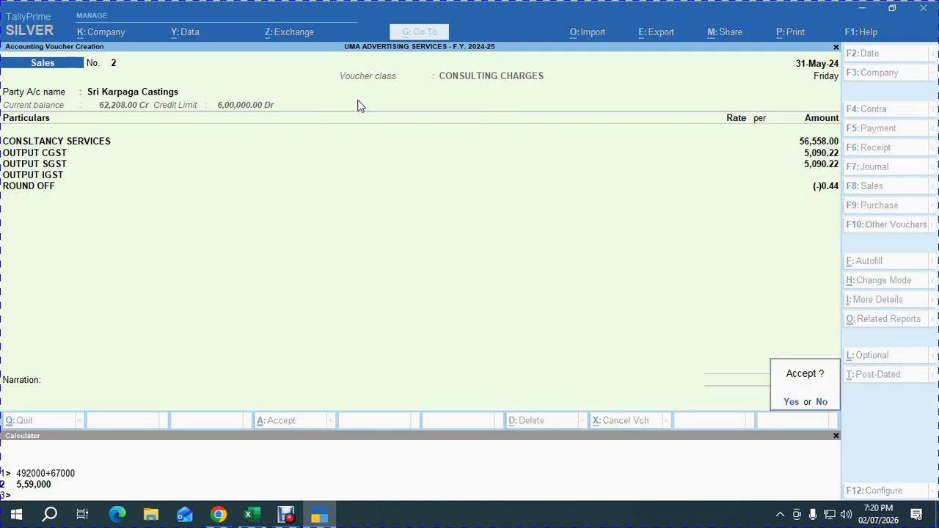
{"action": "key", "text": "n"}
Abandon the voucher and restart a sales voucher with Sri Karpaga Castings as party.
{"action": "key", "text": "Escape"}
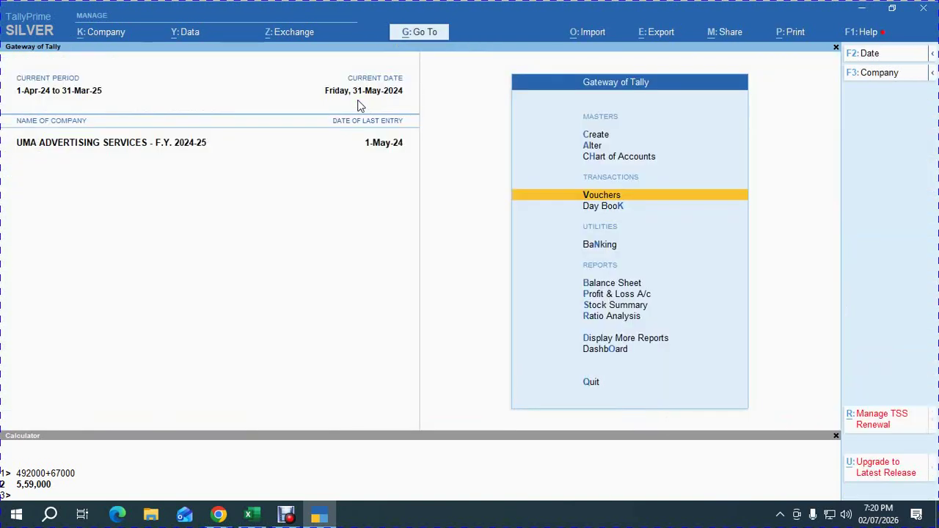
{"action": "key", "text": "Return"}
{"action": "type", "text": "kar"}
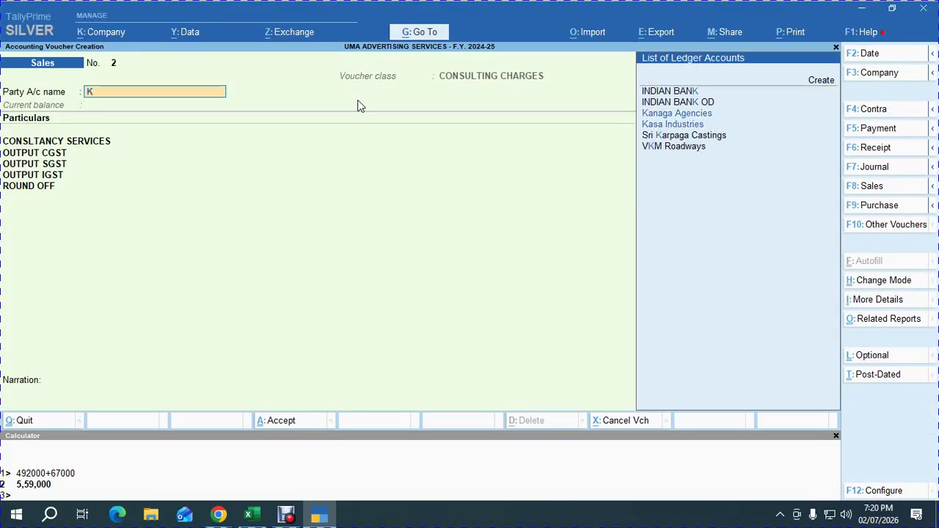
{"action": "key", "text": "Return"}
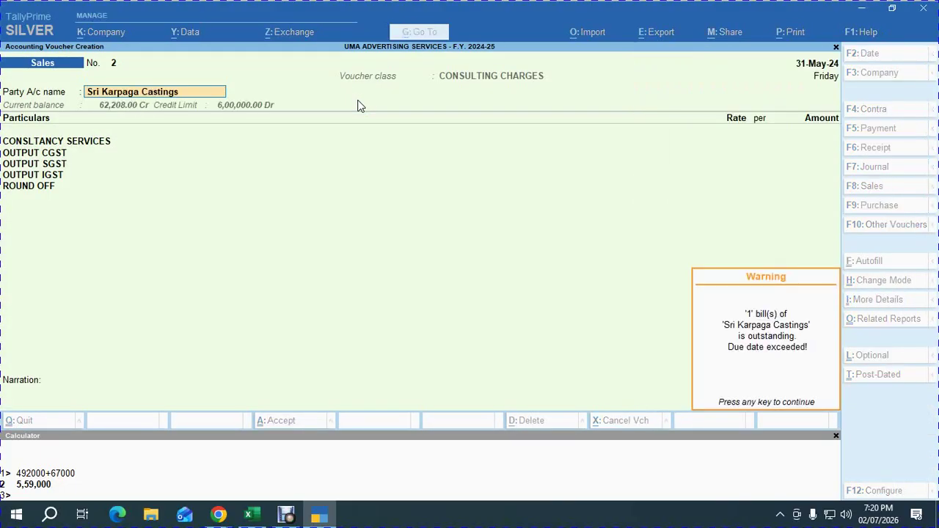
Dismiss the outstanding-bill warning and enter 56,558 as the consultancy amount.
{"action": "key", "text": "Return"}
{"action": "key", "text": "alt+Tab"}
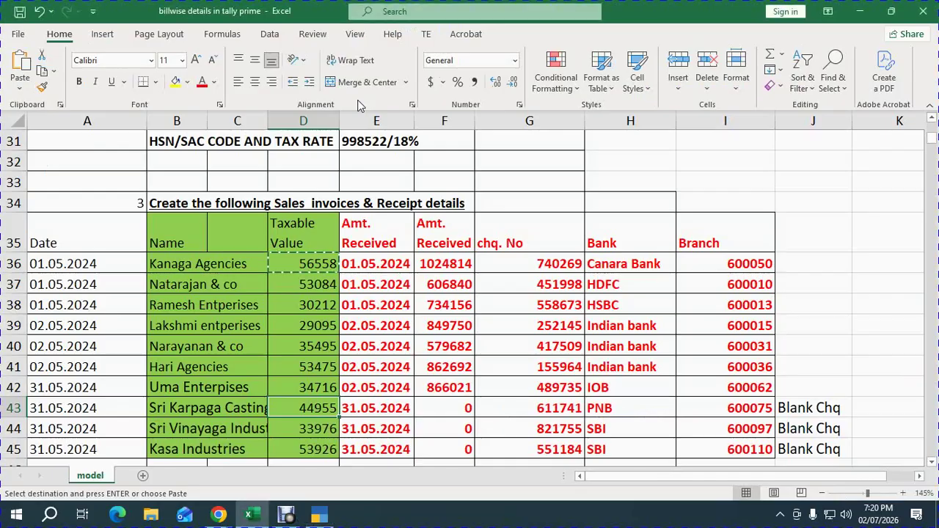
{"action": "key", "text": "alt+Tab"}
{"action": "key", "text": "alt+Tab"}
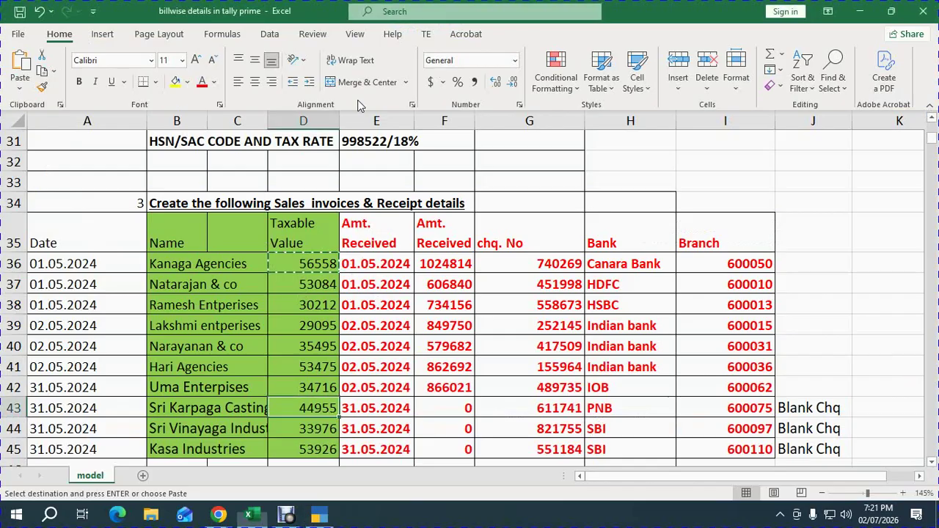
{"action": "key", "text": "alt+Tab"}
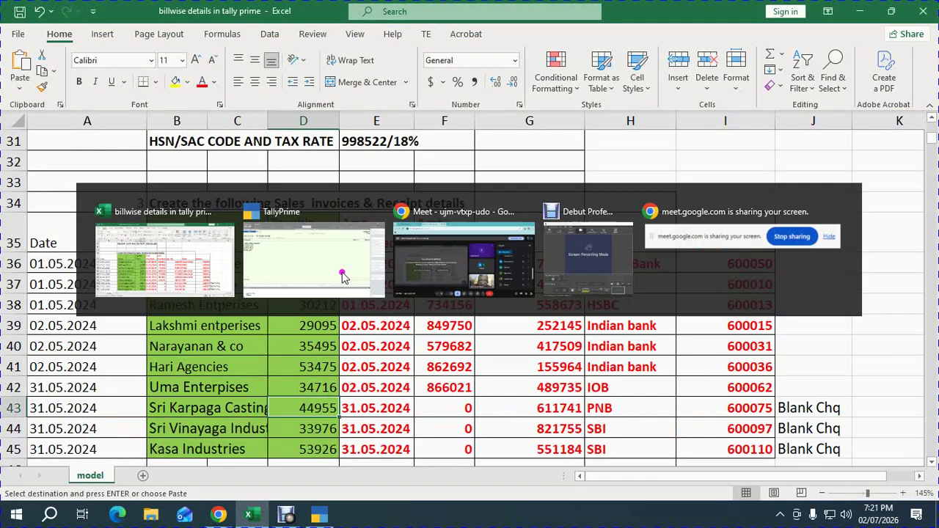
{"action": "type", "text": "56558"}
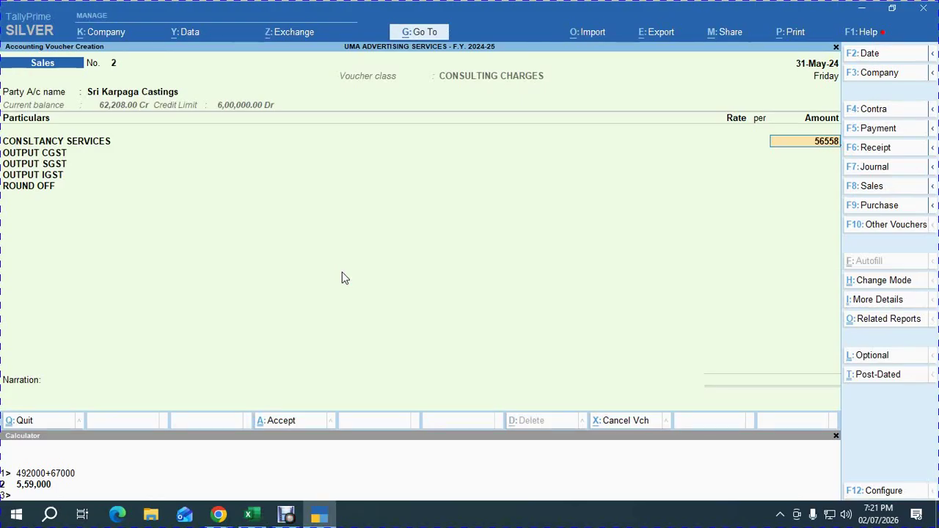
{"action": "key", "text": "Return"}
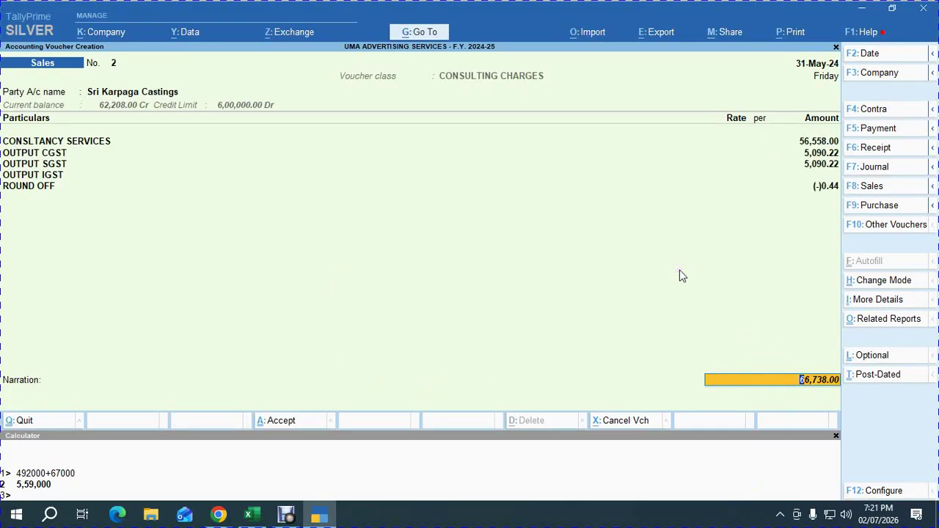
In Excel, record the 66738 invoice total in cell I8 beside the 62208 advance.
{"action": "key", "text": "alt+Tab"}
{"action": "scroll", "coordinate": [343, 260], "scroll_direction": "up", "scroll_amount": 8}
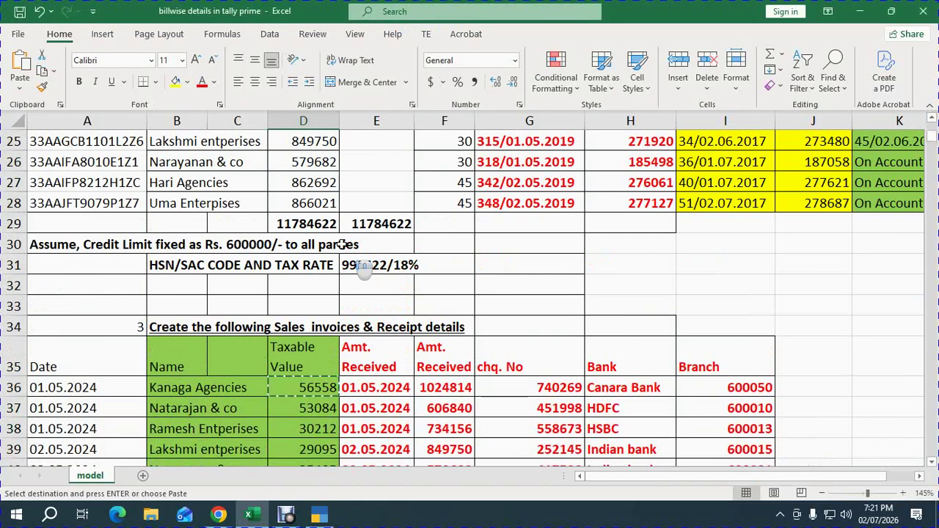
{"action": "scroll", "coordinate": [339, 240], "scroll_direction": "up", "scroll_amount": 1}
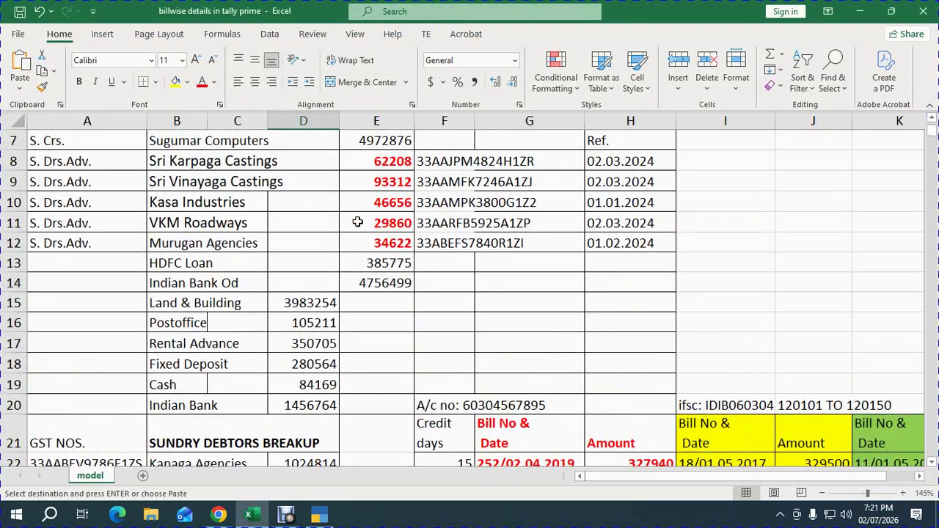
{"action": "left_click", "coordinate": [403, 169]}
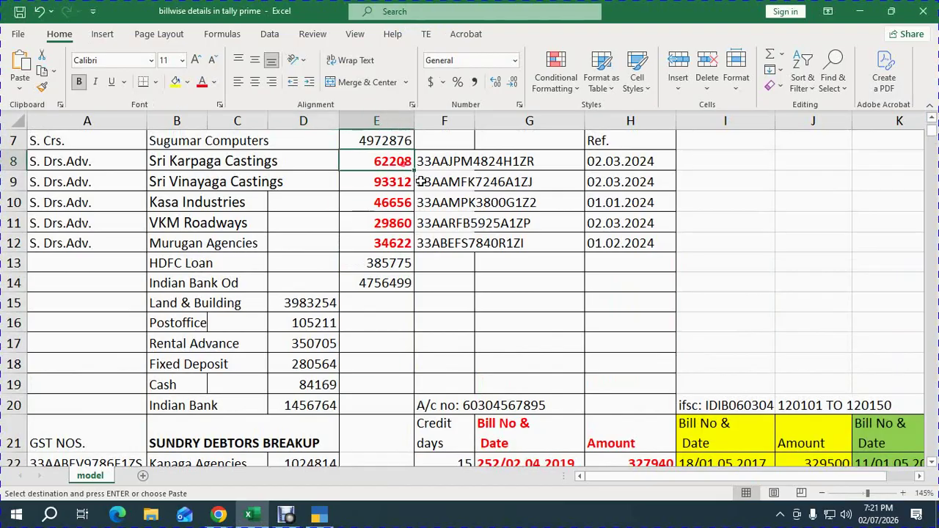
{"action": "key", "text": "alt+Tab"}
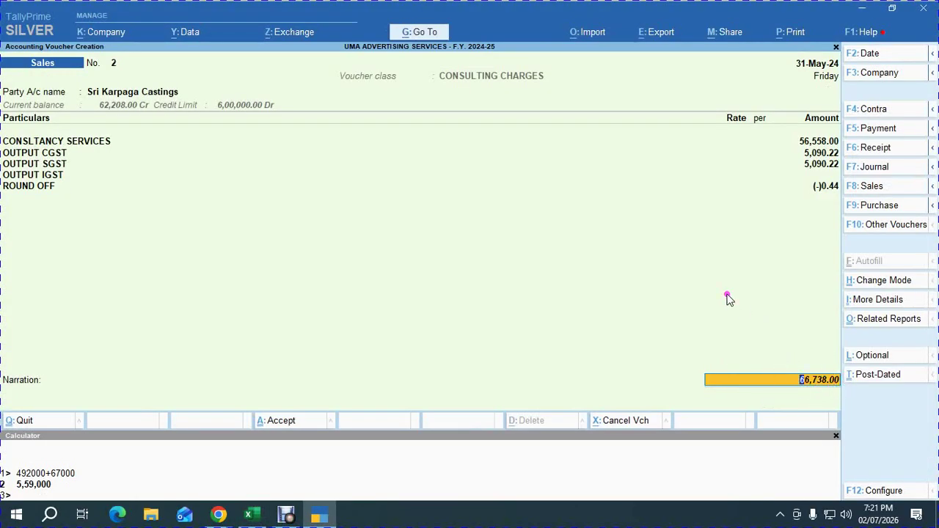
{"action": "key", "text": "alt+Tab"}
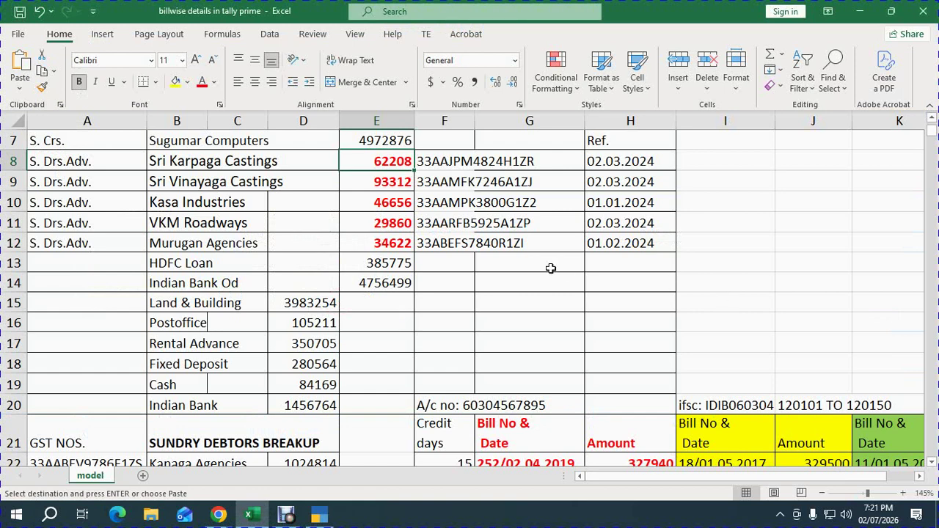
{"action": "key", "text": "alt"}
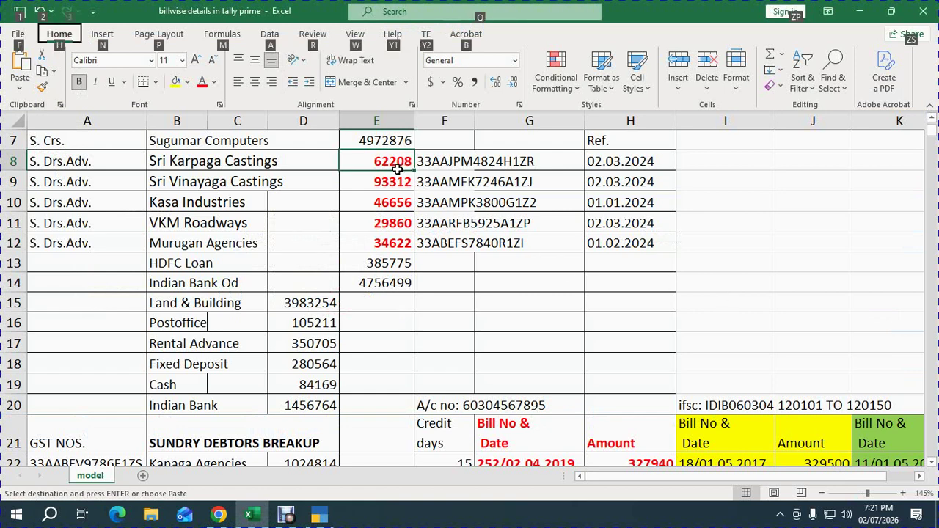
{"action": "left_click", "coordinate": [394, 167]}
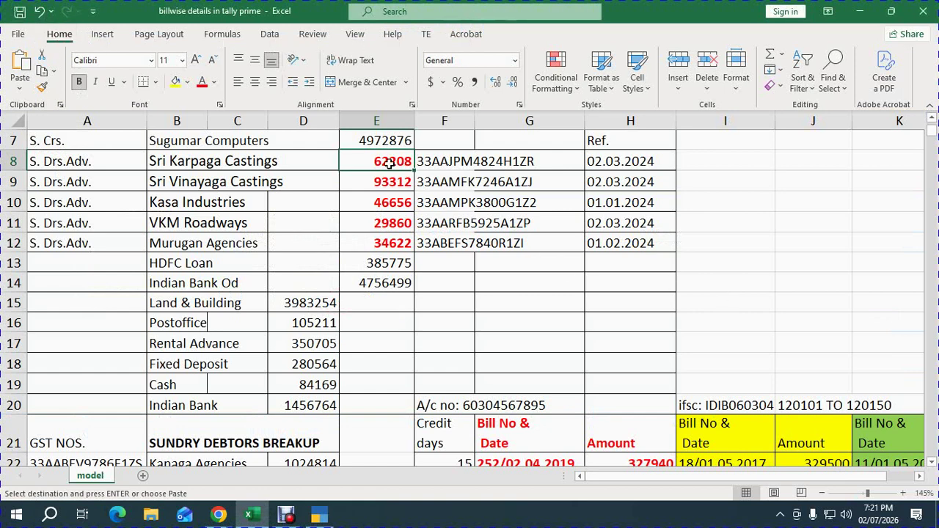
{"action": "left_click", "coordinate": [702, 162]}
{"action": "key", "text": "alt+Tab"}
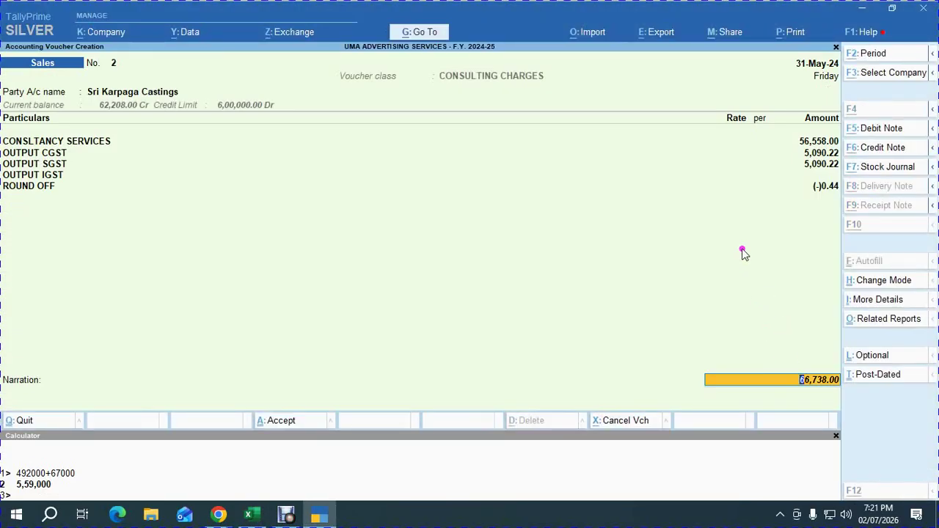
{"action": "key", "text": "alt+Tab"}
{"action": "type", "text": "66738"}
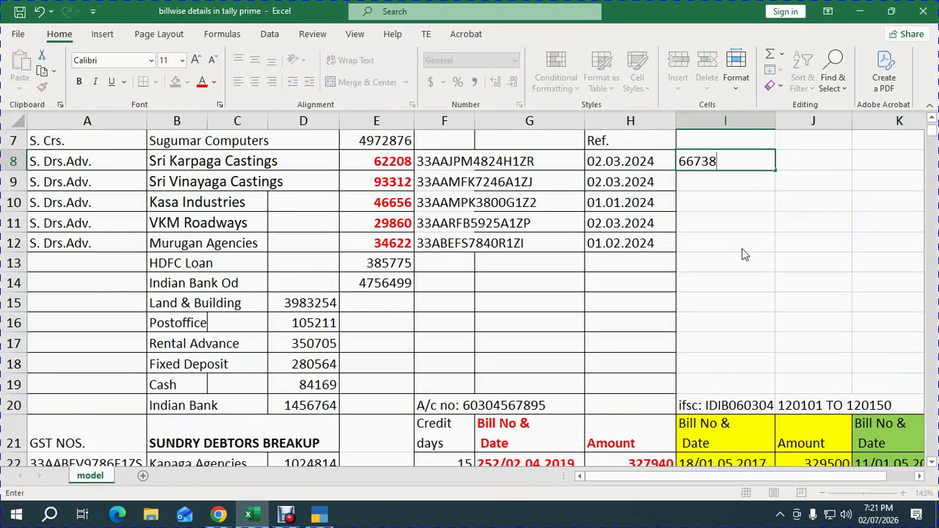
{"action": "key", "text": "Tab"}
Enter =I8-E8 in J8, showing 4530 beyond the advance.
{"action": "type", "text": "="}
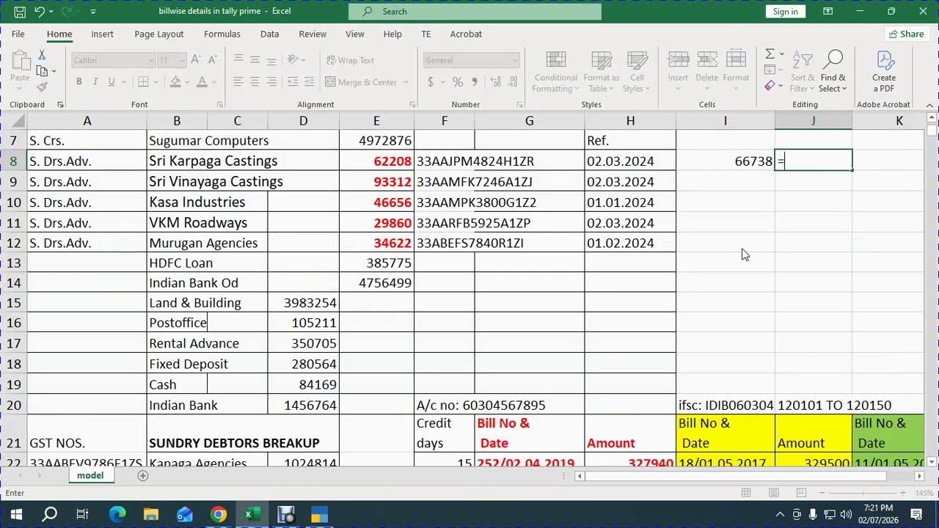
{"action": "key", "text": "Left"}
{"action": "type", "text": "-"}
{"action": "key", "text": "Left"}
{"action": "key", "text": "Left"}
{"action": "key", "text": "Left"}
{"action": "key", "text": "Left"}
{"action": "key", "text": "Left"}
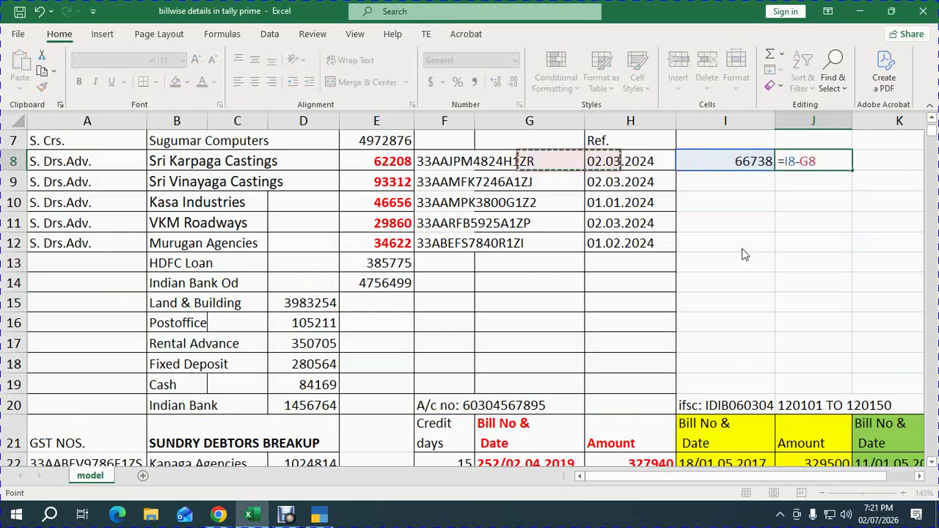
{"action": "key", "text": "Return"}
{"action": "key", "text": "Up"}
{"action": "key", "text": "Right"}
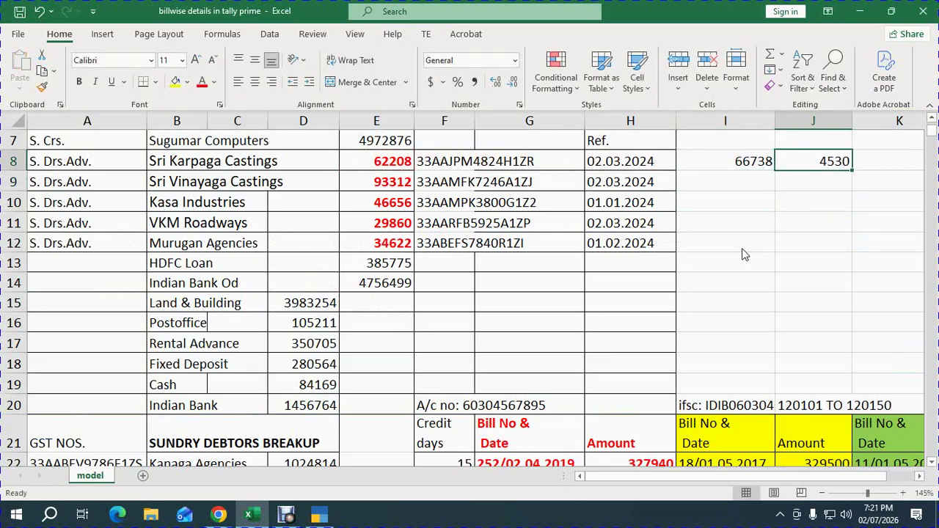
{"action": "key", "text": "alt+Tab"}
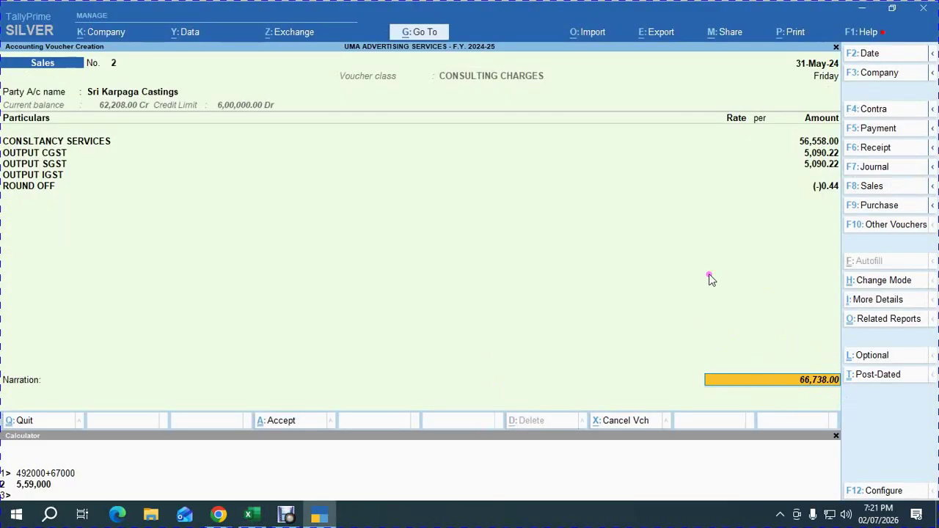
Adjust 62,208.00 of the sale against advance bill ADV. 02.03.2024.
{"action": "key", "text": "Return"}
{"action": "key", "text": "Up"}
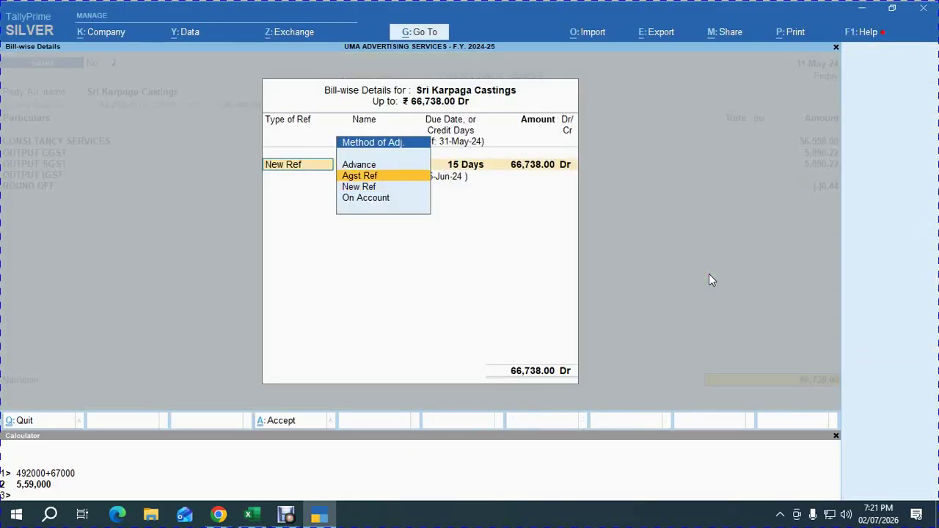
{"action": "key", "text": "Return"}
{"action": "key", "text": "Down"}
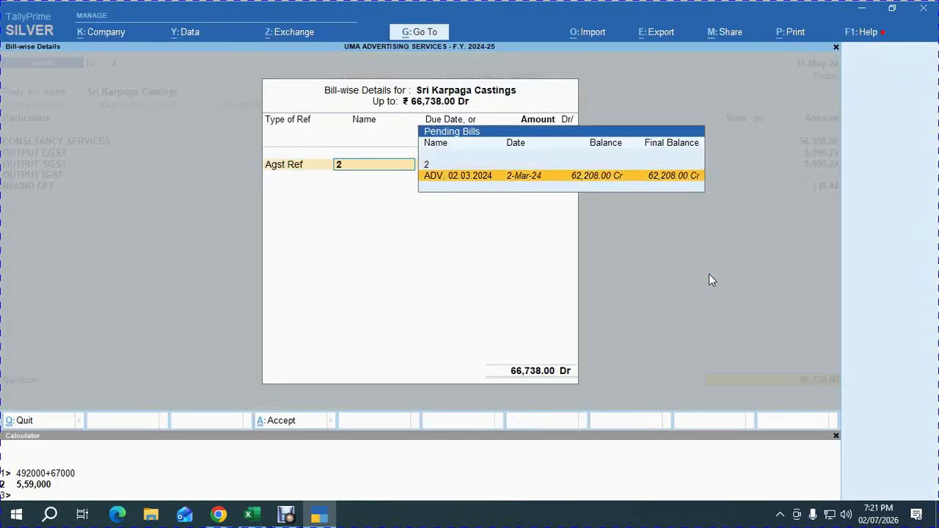
{"action": "left_click", "coordinate": [656, 187]}
{"action": "key", "text": "Return"}
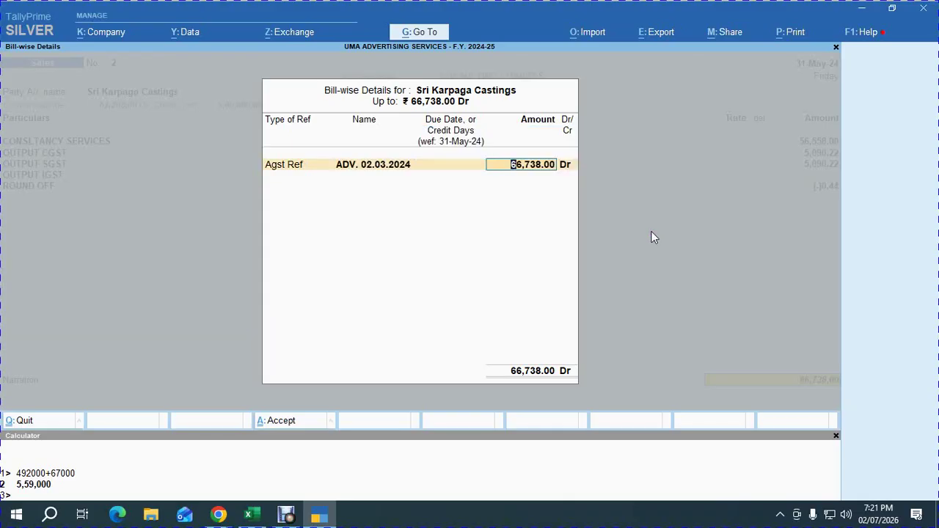
{"action": "type", "text": "62208"}
{"action": "key", "text": "Return"}
Add New Ref bill 2 for the remaining 4,530.00 Dr and save the voucher.
{"action": "key", "text": "Return"}
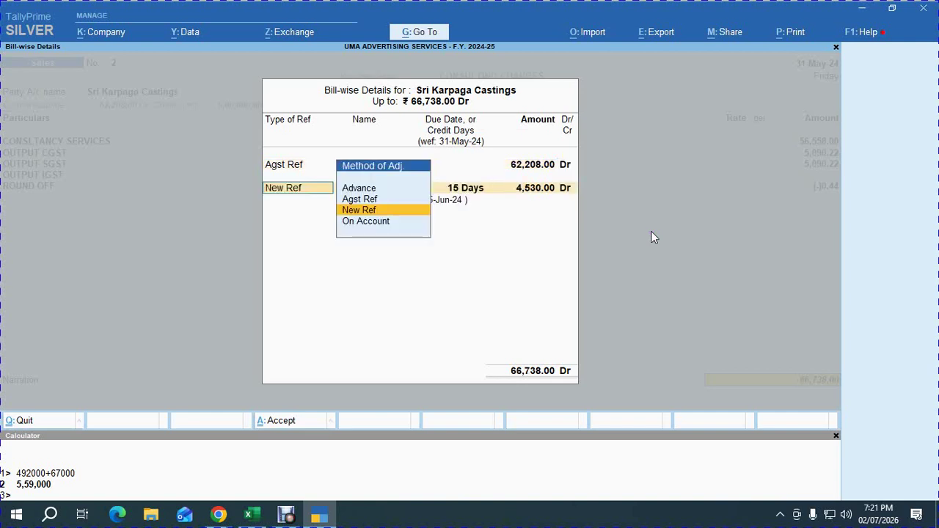
{"action": "key", "text": "Return"}
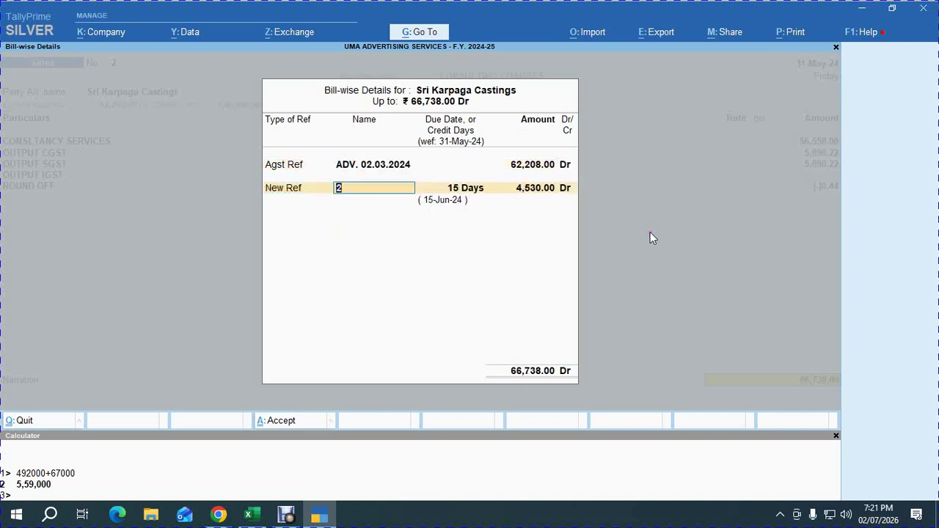
{"action": "key", "text": "Return"}
{"action": "key", "text": "Return"}
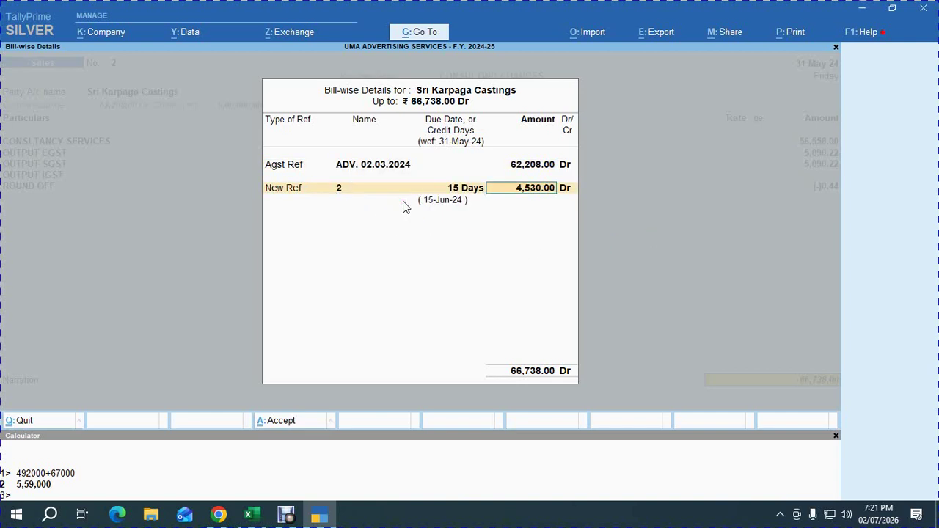
{"action": "key", "text": "Return"}
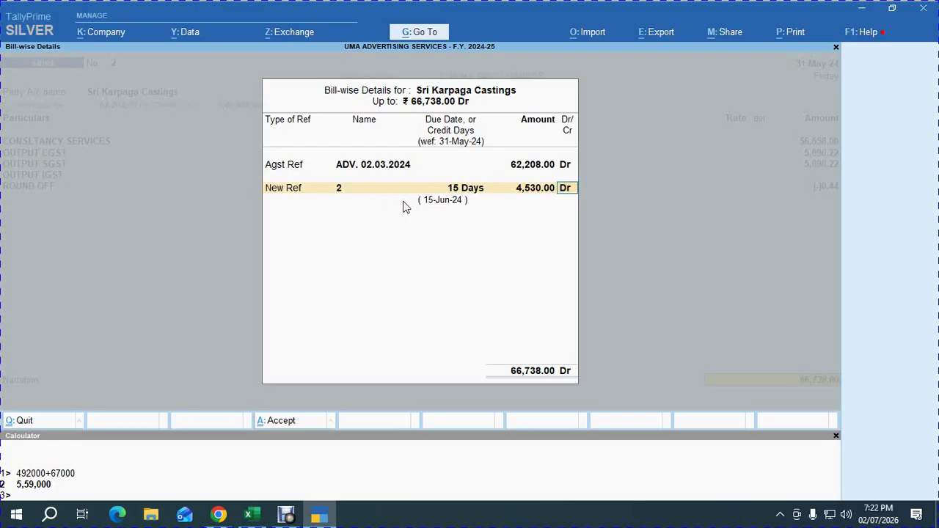
{"action": "key", "text": "BackSpace"}
{"action": "key", "text": "Return"}
{"action": "key", "text": "Return"}
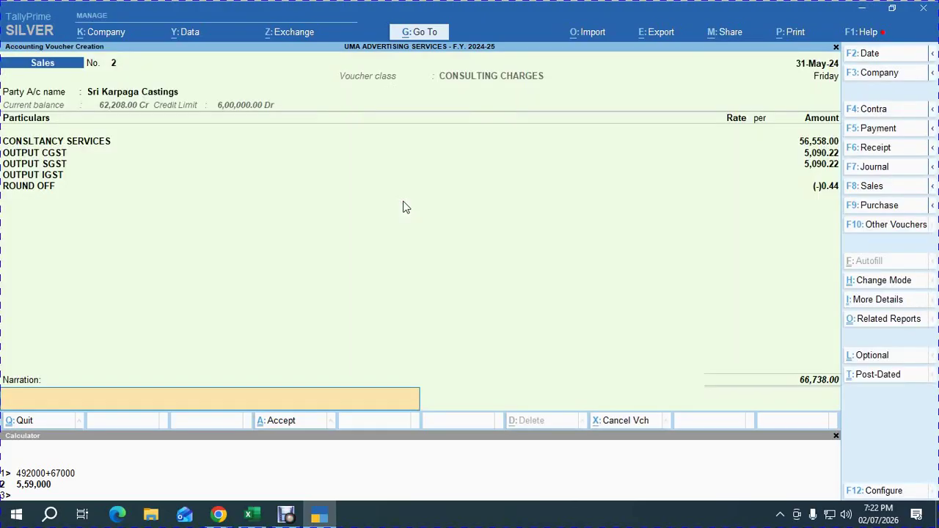
{"action": "key", "text": "Return"}
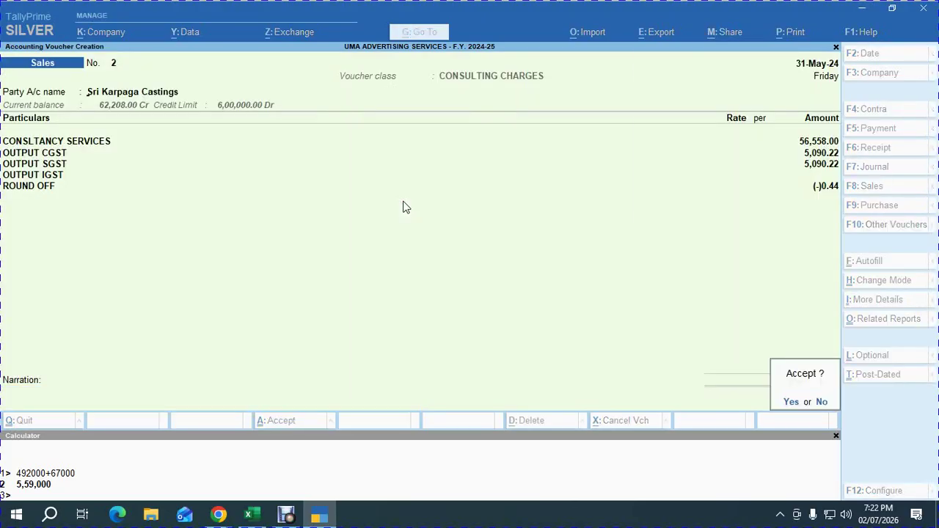
{"action": "key", "text": "Return"}
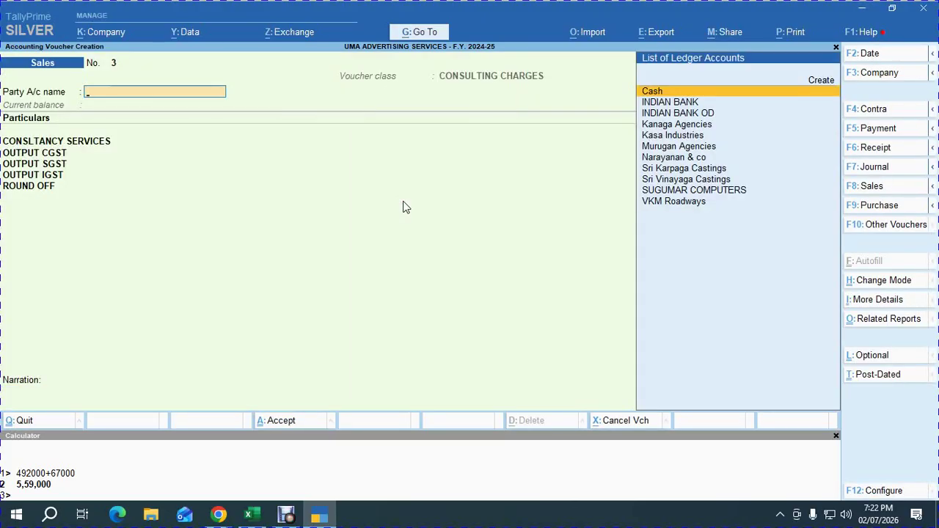
Check the meeting, then find Kanaga Agencies' 1024814 received amount in the Excel receipt table.
{"action": "key", "text": "alt+Tab"}
{"action": "key", "text": "alt+Tab"}
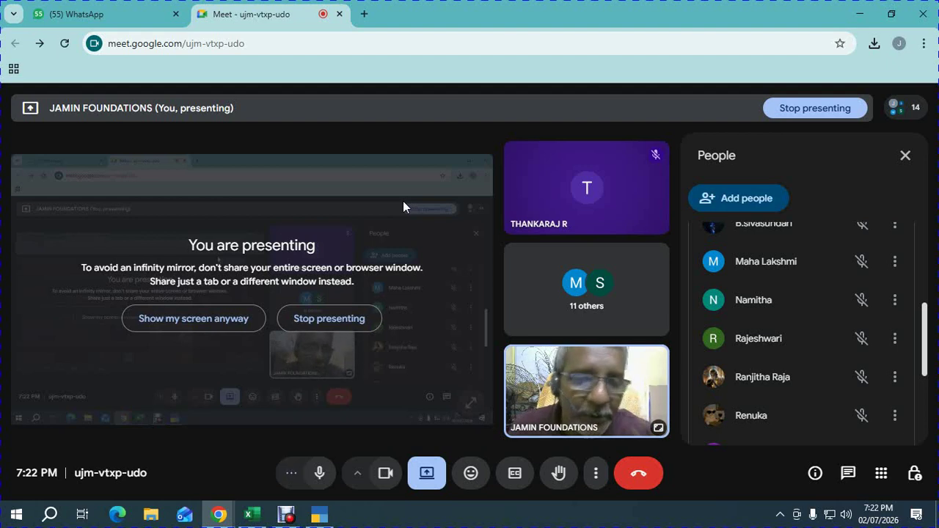
{"action": "key", "text": "alt+Tab"}
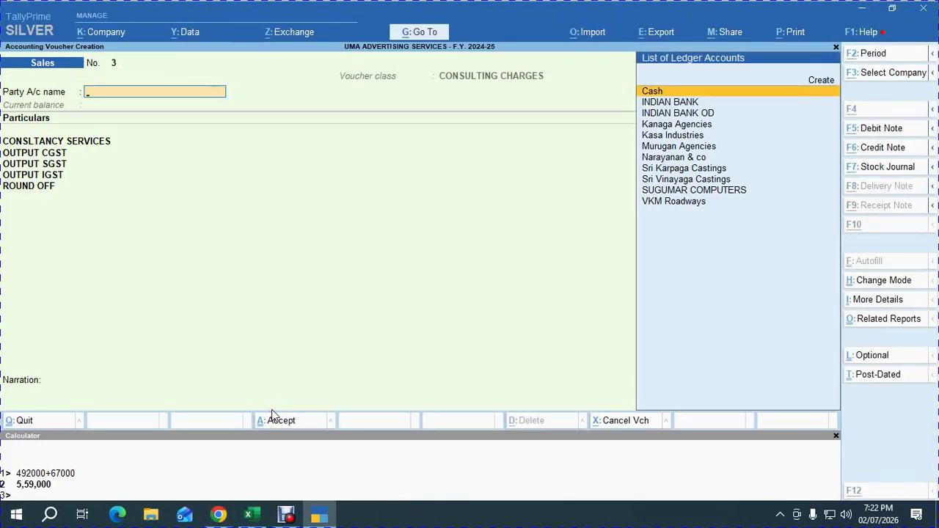
{"action": "key", "text": "alt+Tab"}
{"action": "key", "text": "Tab"}
{"action": "key", "text": "Down"}
{"action": "key", "text": "Down"}
{"action": "key", "text": "Down"}
{"action": "key", "text": "Down"}
{"action": "key", "text": "Down"}
{"action": "key", "text": "Down"}
{"action": "key", "text": "Down"}
{"action": "key", "text": "Down"}
{"action": "key", "text": "Down"}
{"action": "key", "text": "Down"}
{"action": "key", "text": "Down"}
{"action": "key", "text": "Down"}
{"action": "key", "text": "Down"}
{"action": "key", "text": "Down"}
{"action": "key", "text": "Down"}
{"action": "key", "text": "Down"}
{"action": "key", "text": "Down"}
{"action": "key", "text": "Down"}
{"action": "key", "text": "Down"}
{"action": "key", "text": "Down"}
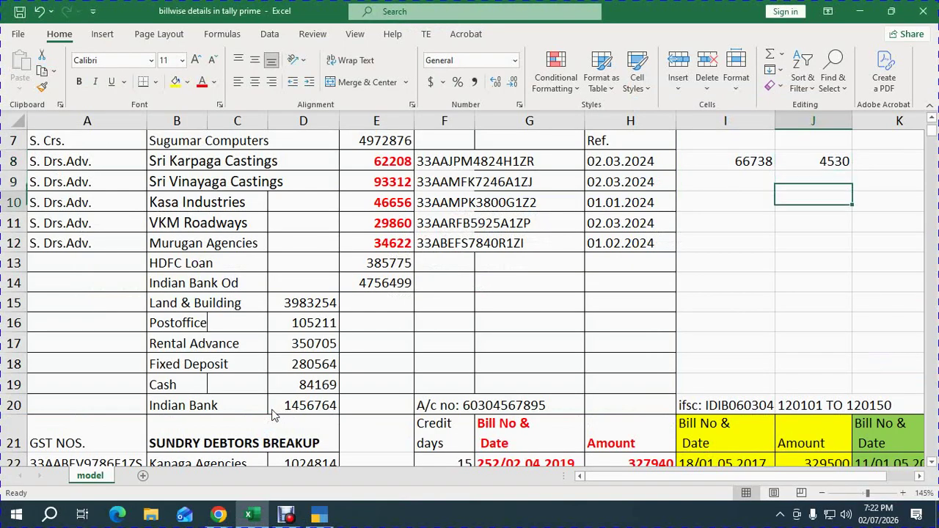
{"action": "key", "text": "Down"}
{"action": "key", "text": "Down"}
{"action": "key", "text": "Down"}
{"action": "key", "text": "Down"}
{"action": "key", "text": "Down"}
{"action": "key", "text": "Down"}
{"action": "key", "text": "Down"}
{"action": "key", "text": "Down"}
{"action": "key", "text": "Down"}
{"action": "key", "text": "Down"}
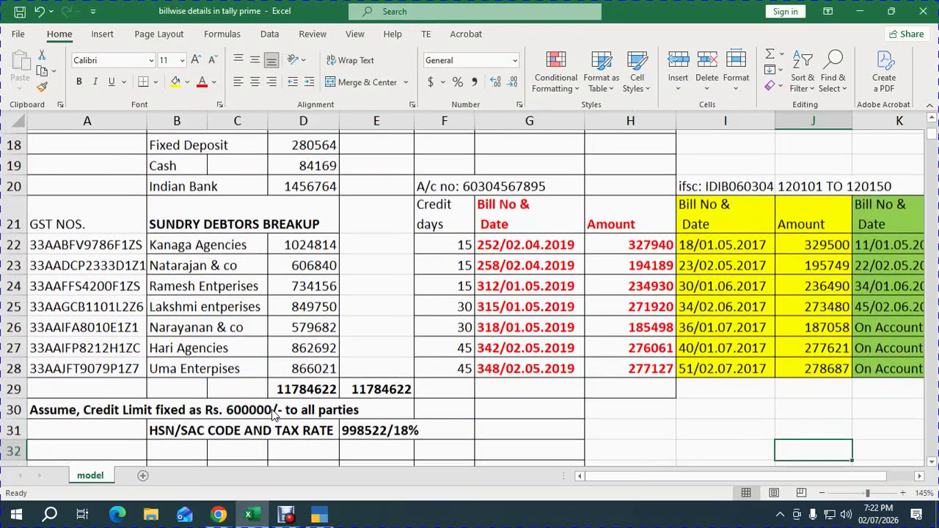
{"action": "key", "text": "Down"}
{"action": "key", "text": "Down"}
{"action": "key", "text": "Down"}
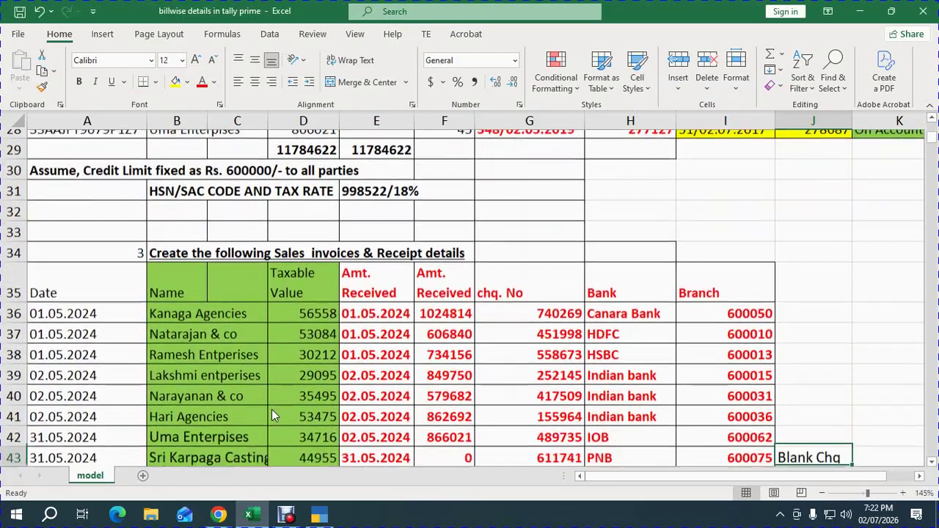
{"action": "key", "text": "Left"}
{"action": "key", "text": "Left"}
{"action": "key", "text": "Left"}
{"action": "key", "text": "Left"}
{"action": "key", "text": "Left"}
{"action": "key", "text": "Up"}
{"action": "key", "text": "Up"}
{"action": "key", "text": "Up"}
{"action": "key", "text": "Up"}
{"action": "key", "text": "Up"}
{"action": "key", "text": "Up"}
{"action": "key", "text": "Up"}
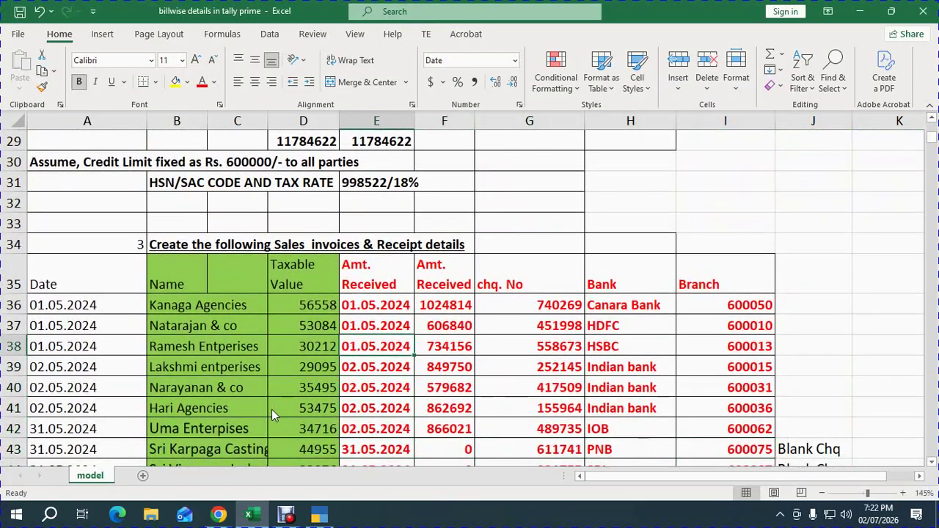
{"action": "key", "text": "Right"}
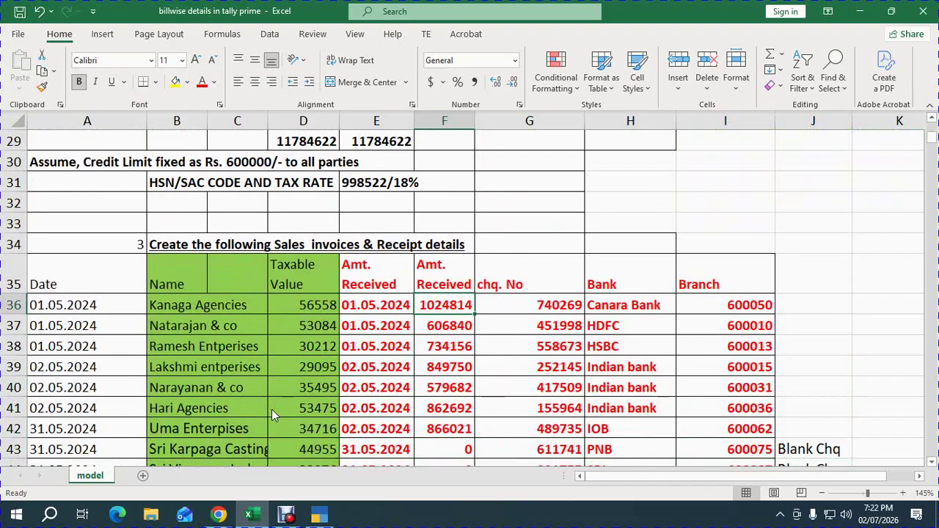
{"action": "key", "text": "alt+Tab"}
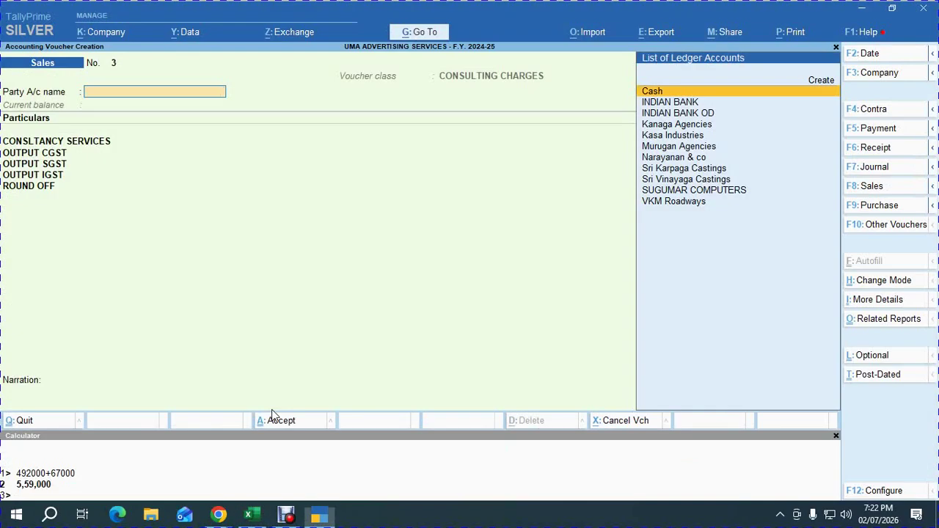
Leave the blank sales voucher and switch to a Receipt voucher with F6.
{"action": "key", "text": "Escape"}
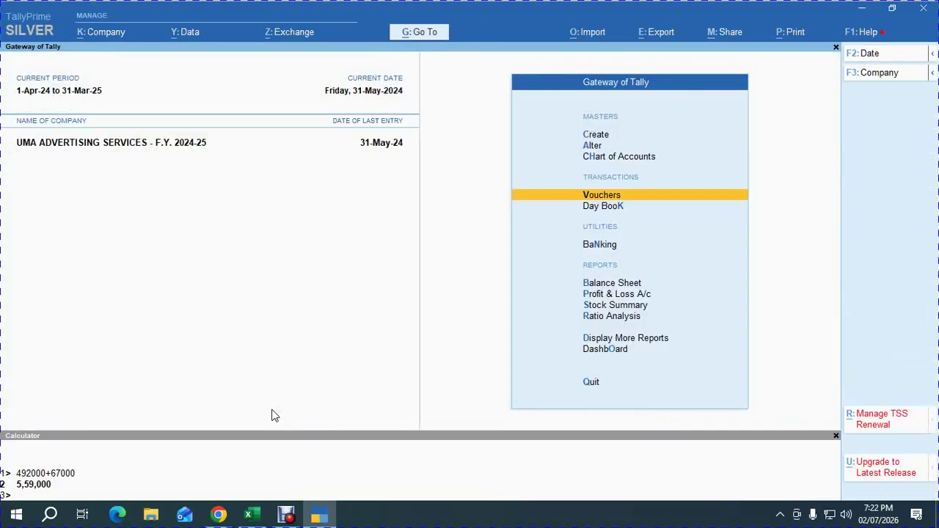
{"action": "key", "text": "Return"}
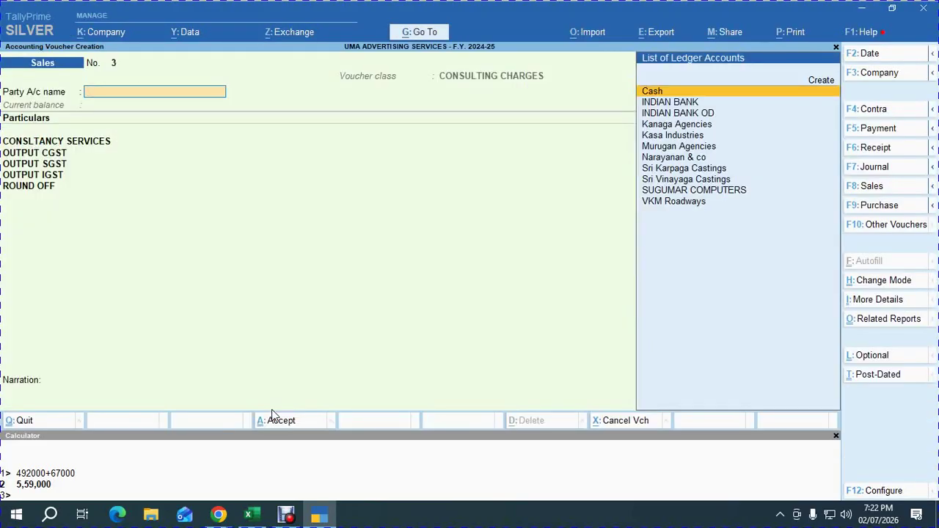
{"action": "key", "text": "F6"}
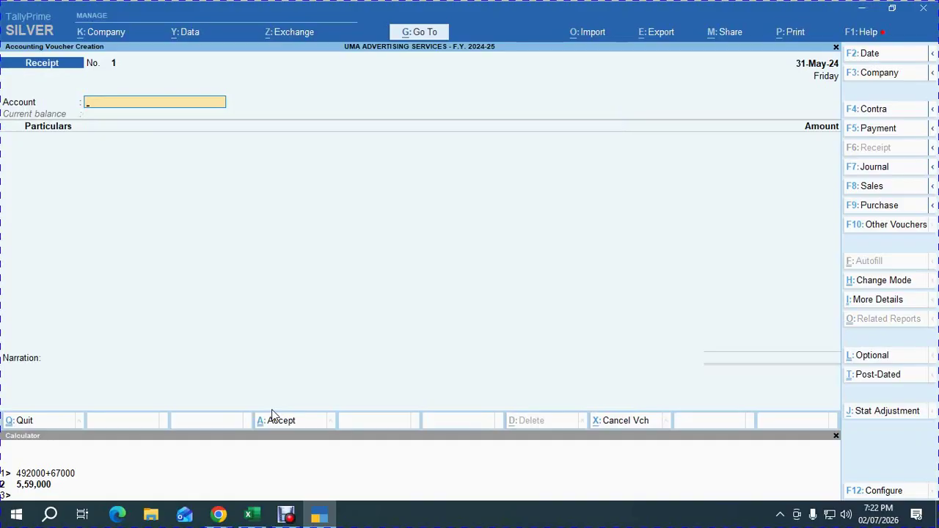
Select INDIAN BANK as the receiving account and Kanaga Agencies as the party.
{"action": "type", "text": "ind"}
{"action": "key", "text": "Return"}
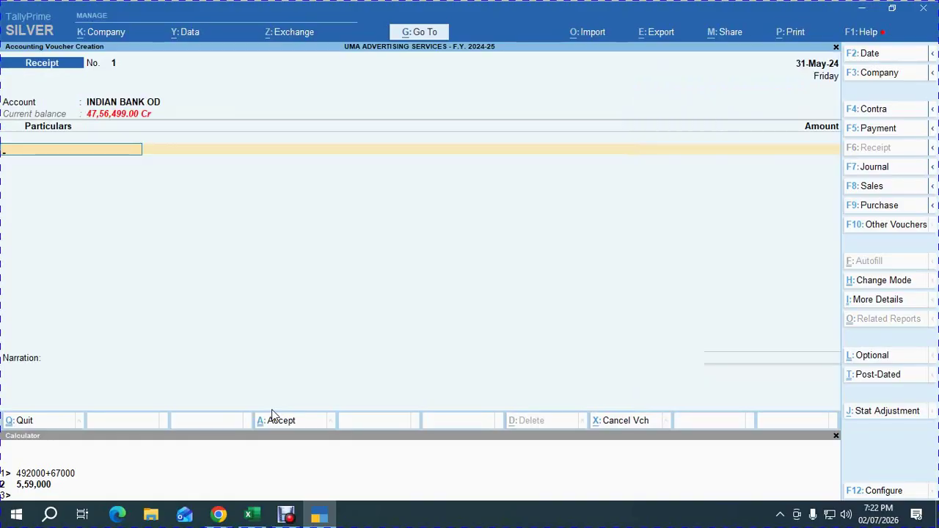
{"action": "key", "text": "BackSpace"}
{"action": "key", "text": "BackSpace"}
{"action": "type", "text": "IND"}
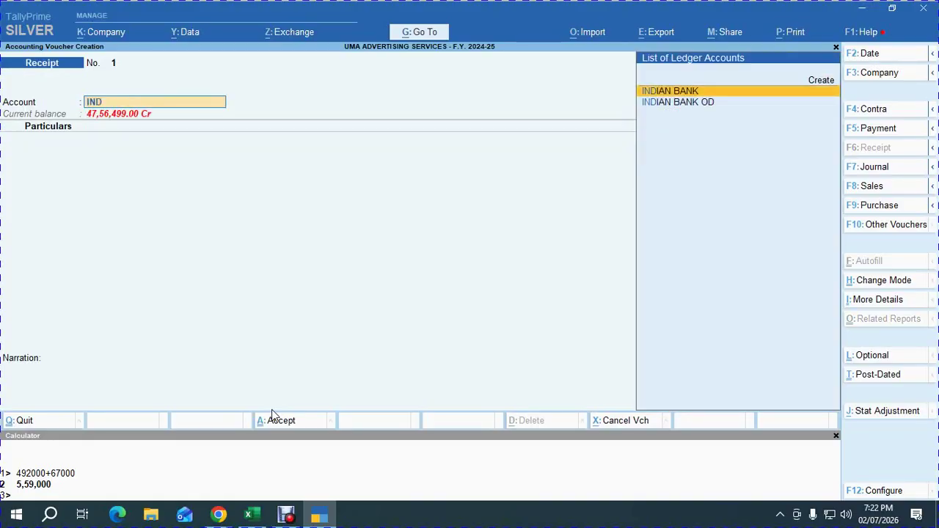
{"action": "key", "text": "Return"}
{"action": "type", "text": "KANA"}
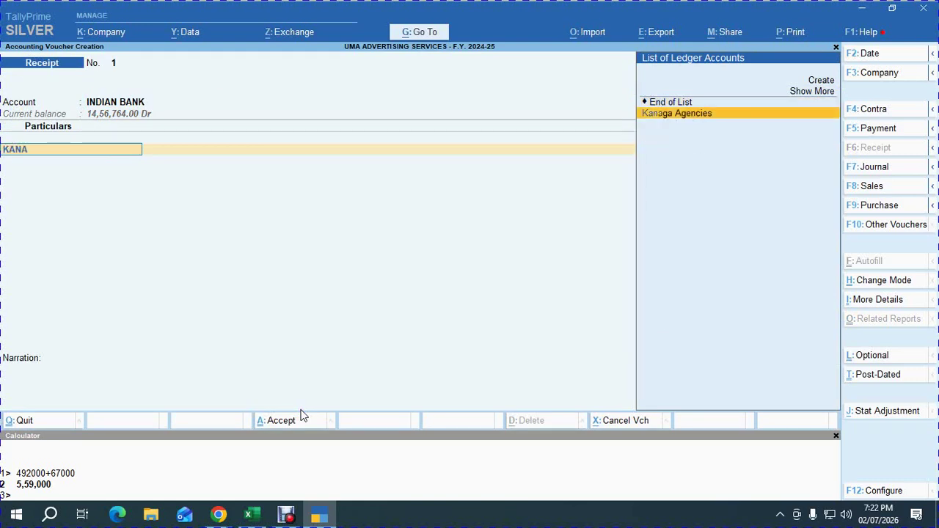
{"action": "key", "text": "Return"}
Copy 1024814 from Excel and paste it as Kanaga Agencies' receipt amount.
{"action": "key", "text": "alt+Tab"}
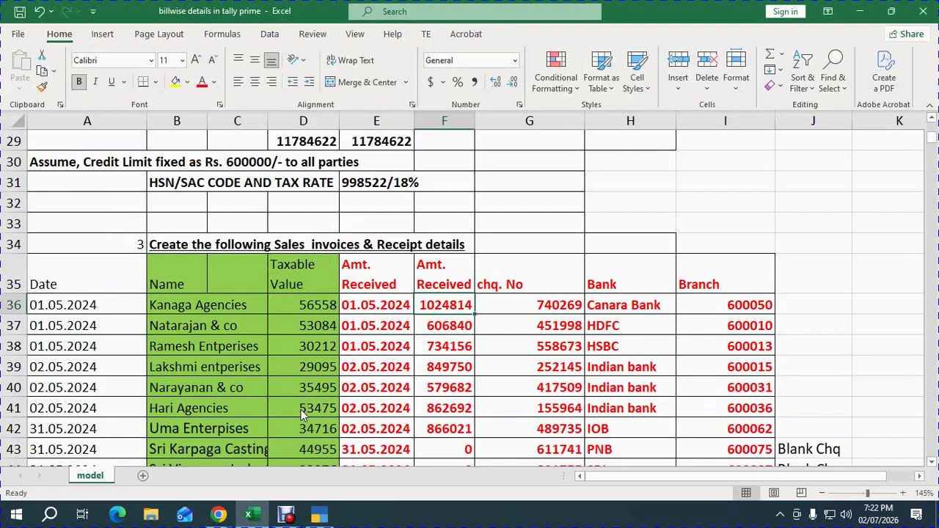
{"action": "key", "text": "Left"}
{"action": "key", "text": "Left"}
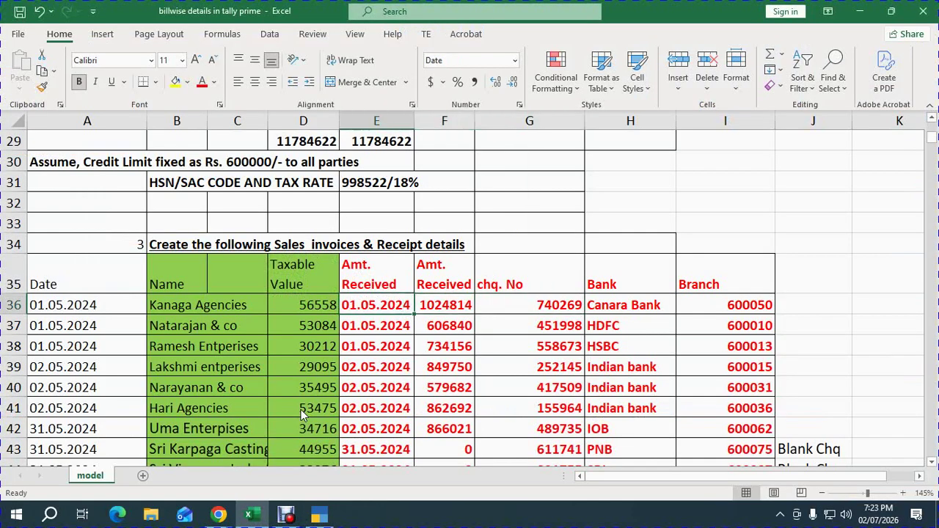
{"action": "key", "text": "Right"}
{"action": "key", "text": "ctrl+c"}
{"action": "key", "text": "alt+Tab"}
{"action": "key", "text": "ctrl+alt+v"}
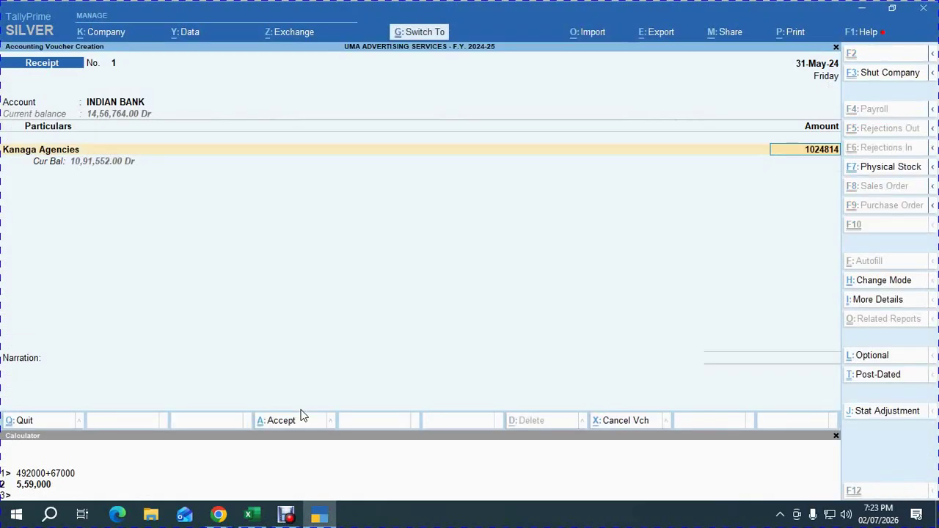
{"action": "key", "text": "Return"}
{"action": "key", "text": "Return"}
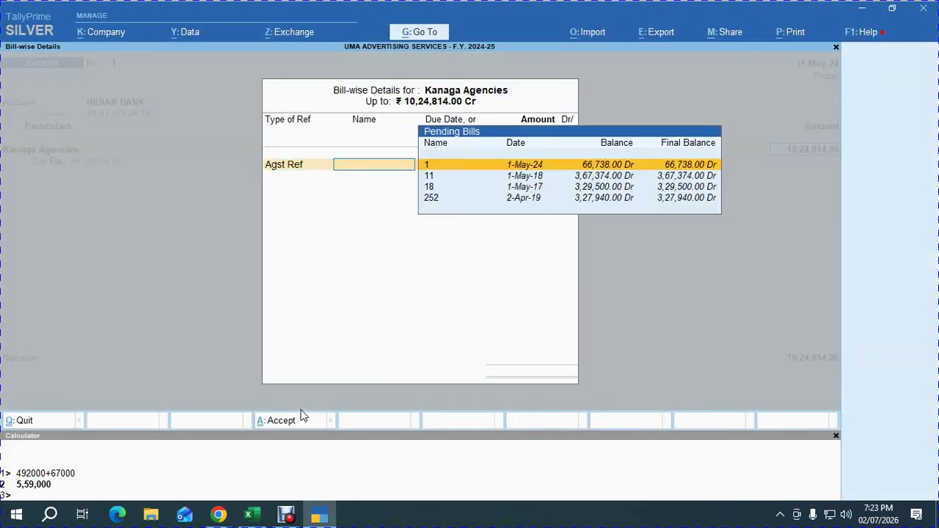
Allocate the receipt against pending bills 18, 11 and 252 and close bill-wise details.
{"action": "key", "text": "Down"}
{"action": "key", "text": "Down"}
{"action": "key", "text": "Down"}
{"action": "key", "text": "Up"}
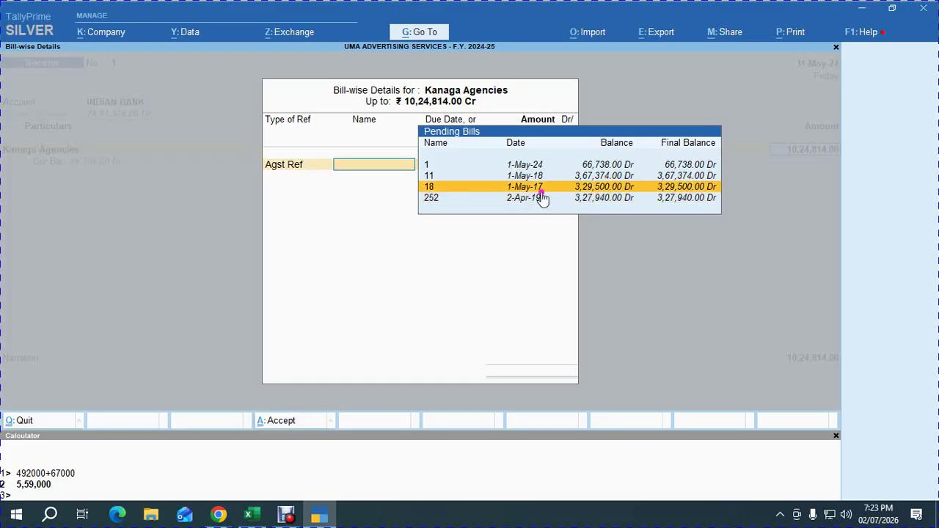
{"action": "key", "text": "Return"}
{"action": "key", "text": "Return"}
{"action": "key", "text": "Return"}
{"action": "key", "text": "Return"}
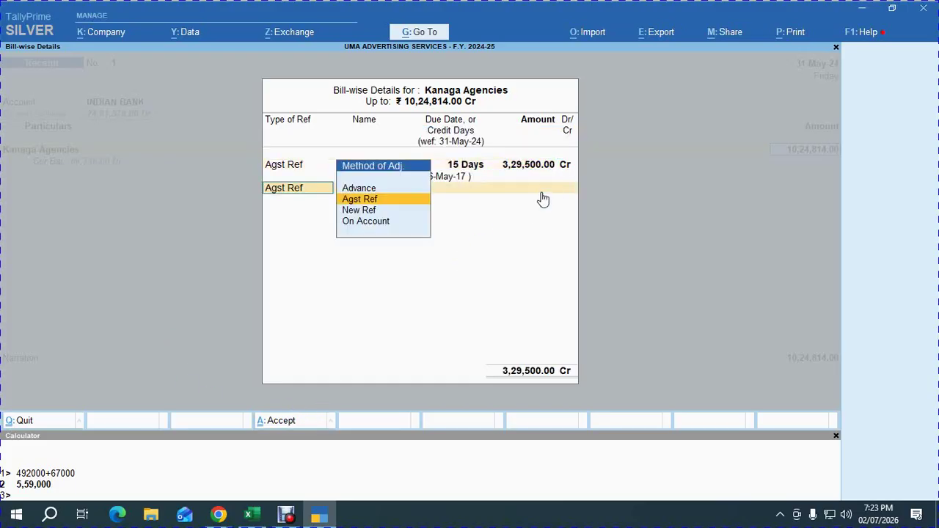
{"action": "key", "text": "Down"}
{"action": "key", "text": "Down"}
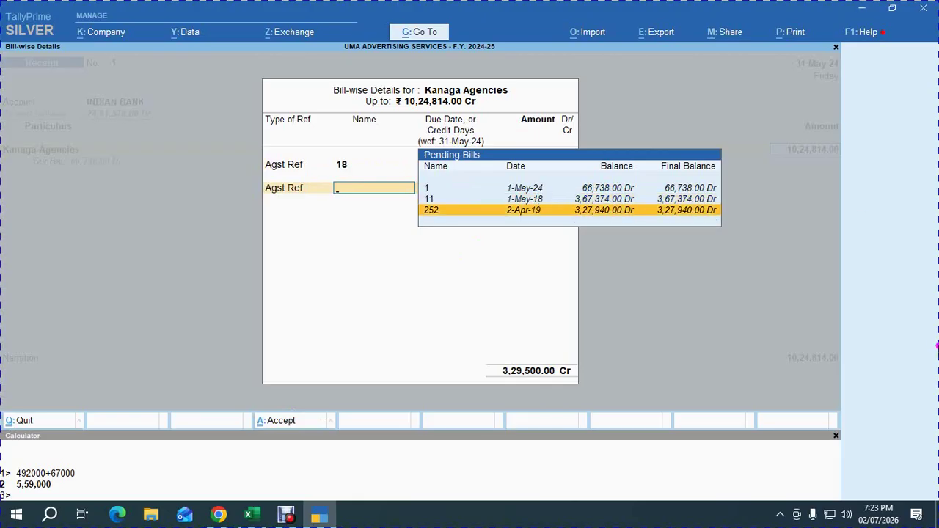
{"action": "key", "text": "Up"}
{"action": "key", "text": "Return"}
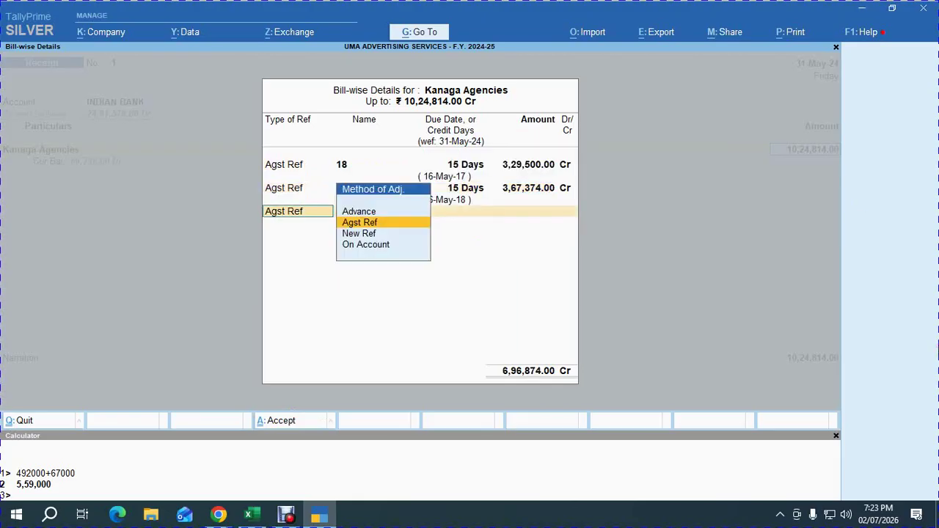
{"action": "key", "text": "Return"}
{"action": "key", "text": "Down"}
{"action": "key", "text": "Return"}
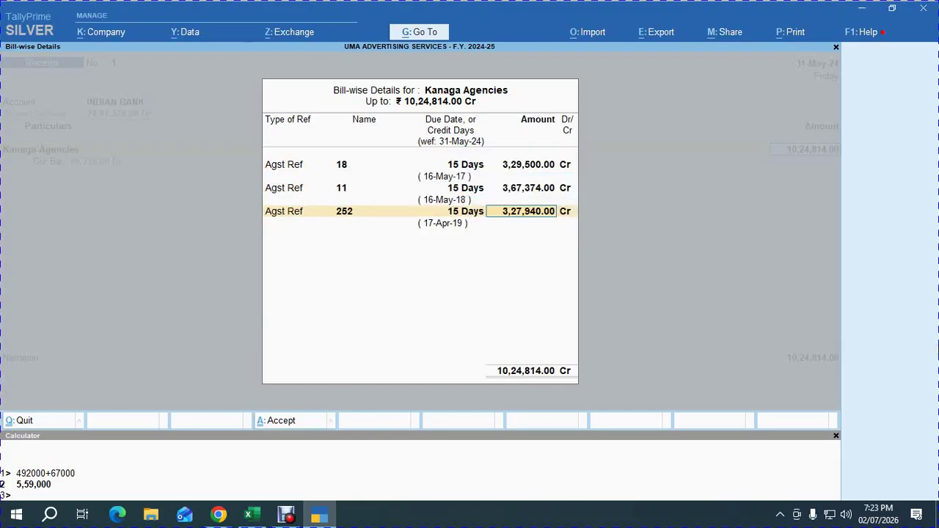
{"action": "key", "text": "Return"}
{"action": "key", "text": "Return"}
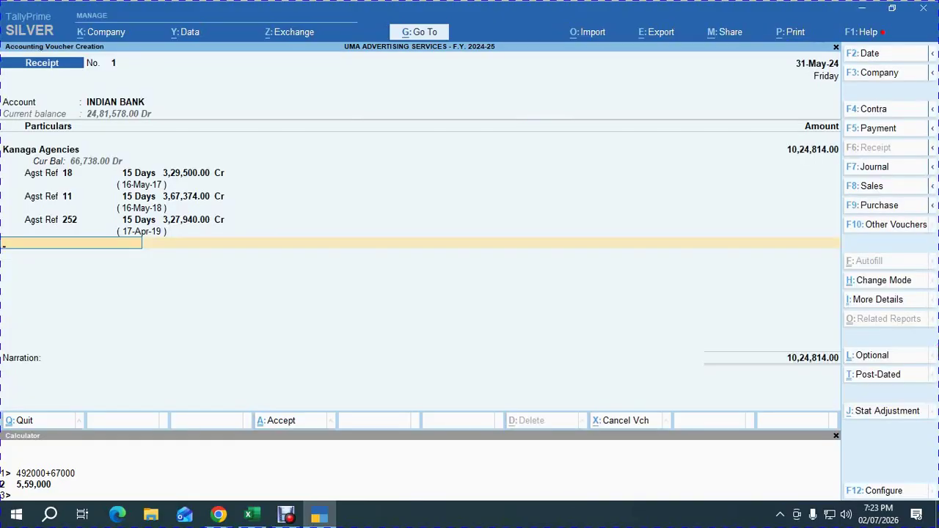
{"action": "key", "text": "Return"}
{"action": "key", "text": "Return"}
{"action": "key", "text": "Return"}
Enter cheque 740269 from Canara Bank in the bank allocation and accept Receipt No. 1.
{"action": "key", "text": "alt+Tab"}
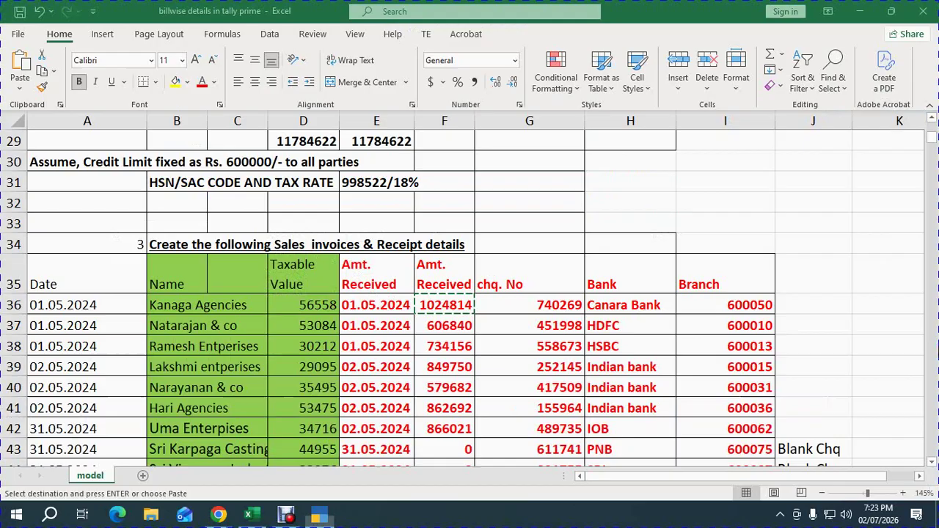
{"action": "key", "text": "Right"}
{"action": "key", "text": "ctrl+c"}
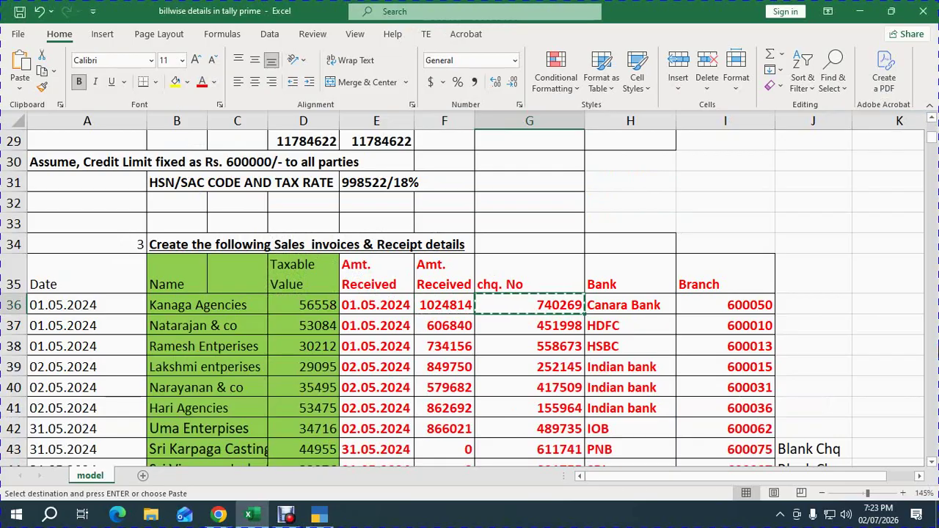
{"action": "key", "text": "alt+Tab"}
{"action": "key", "text": "ctrl+alt+v"}
{"action": "key", "text": "Return"}
{"action": "key", "text": "Return"}
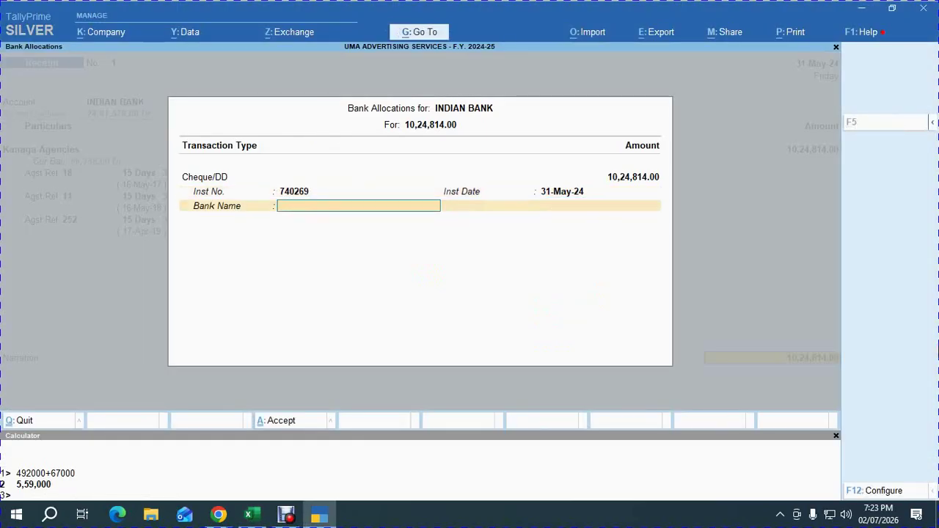
{"action": "type", "text": "CANA"}
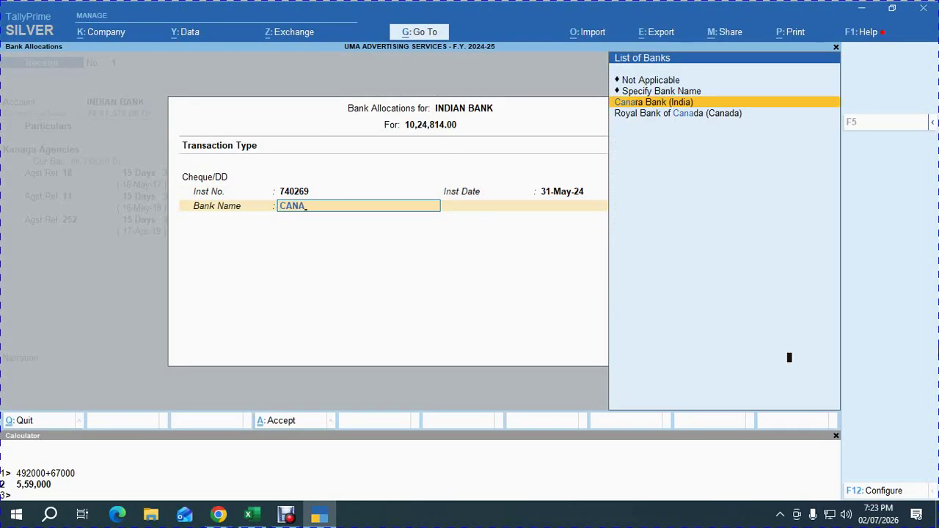
{"action": "key", "text": "Return"}
{"action": "key", "text": "Return"}
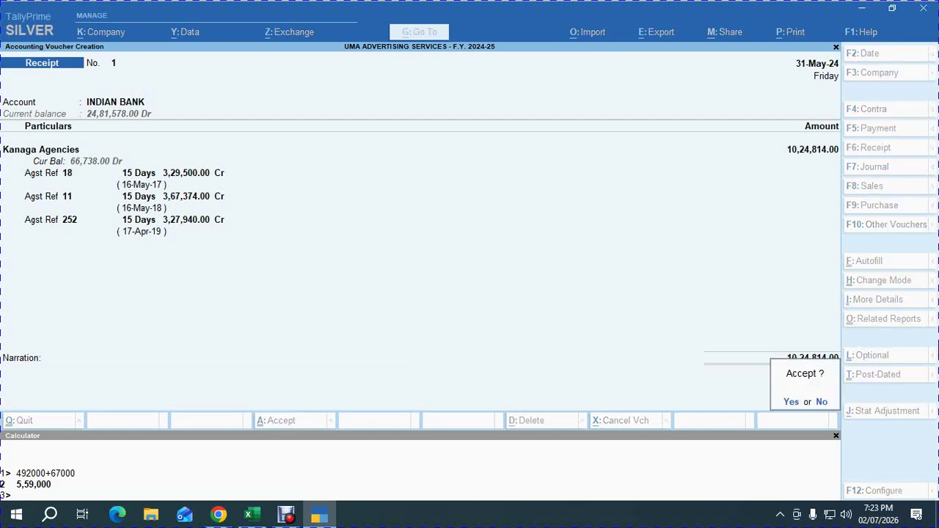
{"action": "key", "text": "y"}
Look up Narayanan & co's received amount of 579682 in the Excel receipts sheet.
{"action": "key", "text": "alt+Tab"}
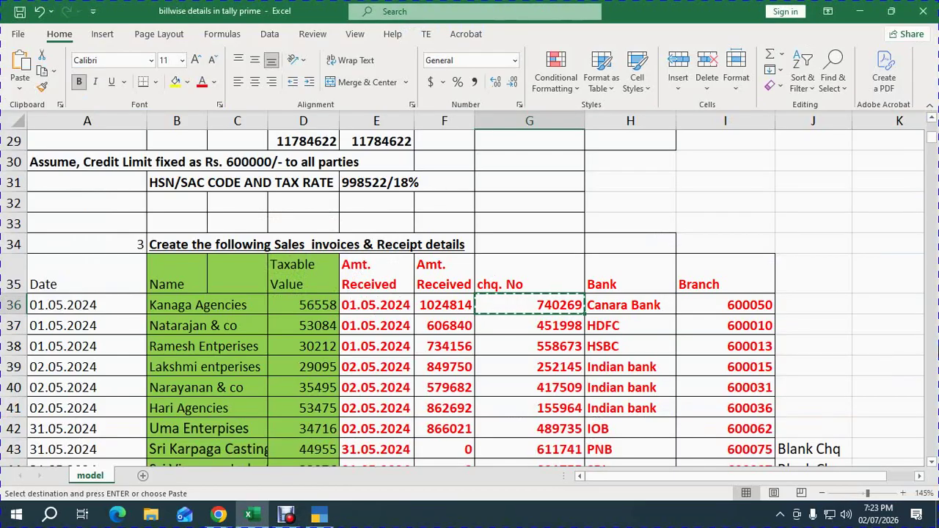
{"action": "key", "text": "Down"}
{"action": "key", "text": "Down"}
{"action": "key", "text": "Down"}
{"action": "key", "text": "Down"}
{"action": "key", "text": "Down"}
{"action": "key", "text": "Down"}
{"action": "key", "text": "Up"}
{"action": "key", "text": "Up"}
{"action": "key", "text": "Up"}
{"action": "key", "text": "Up"}
{"action": "key", "text": "Up"}
{"action": "key", "text": "Up"}
{"action": "key", "text": "Up"}
{"action": "key", "text": "Up"}
{"action": "key", "text": "Up"}
{"action": "key", "text": "Up"}
{"action": "key", "text": "Up"}
{"action": "key", "text": "Up"}
{"action": "key", "text": "Up"}
{"action": "key", "text": "Up"}
{"action": "key", "text": "Up"}
{"action": "key", "text": "Up"}
{"action": "key", "text": "Up"}
{"action": "key", "text": "Up"}
{"action": "key", "text": "Up"}
{"action": "key", "text": "Up"}
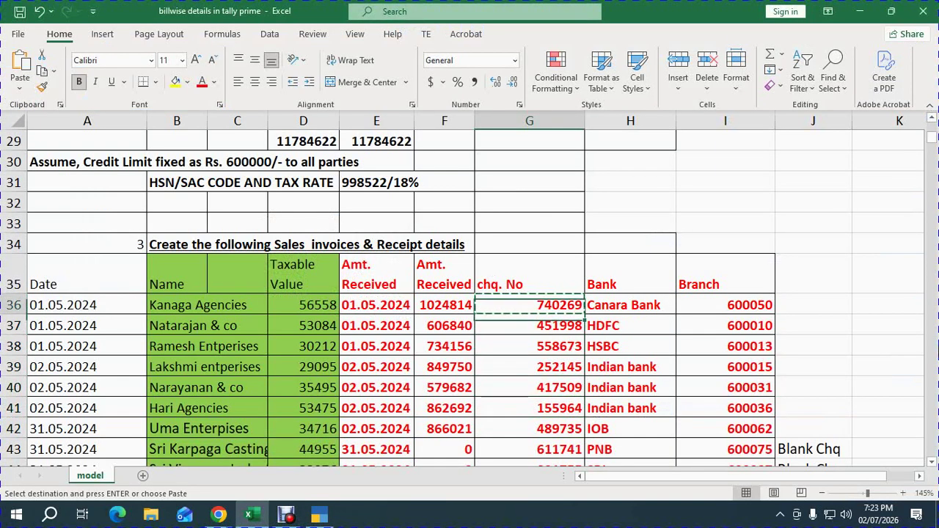
{"action": "key", "text": "Up"}
{"action": "key", "text": "Up"}
{"action": "key", "text": "Up"}
{"action": "key", "text": "Up"}
{"action": "key", "text": "Down"}
{"action": "key", "text": "Down"}
{"action": "key", "text": "Down"}
{"action": "key", "text": "Down"}
{"action": "key", "text": "Down"}
{"action": "key", "text": "Down"}
{"action": "key", "text": "Down"}
{"action": "key", "text": "Down"}
{"action": "key", "text": "Down"}
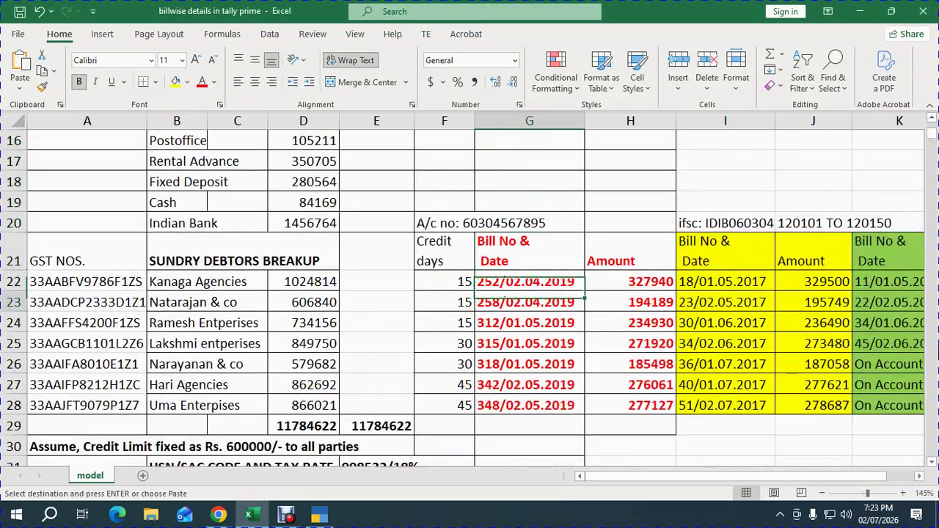
{"action": "key", "text": "Down"}
{"action": "key", "text": "Left"}
{"action": "key", "text": "Left"}
{"action": "key", "text": "Left"}
{"action": "key", "text": "Left"}
{"action": "key", "text": "Left"}
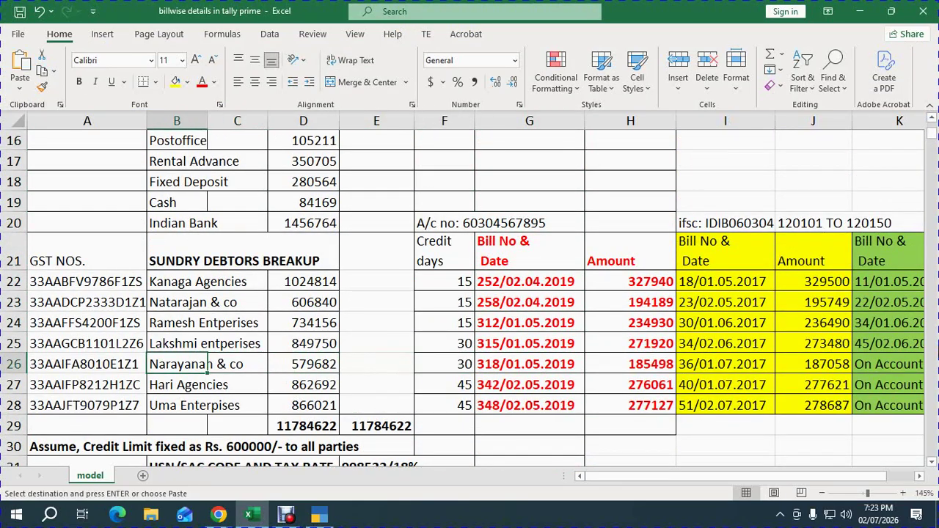
{"action": "key", "text": "Right"}
{"action": "key", "text": "Right"}
{"action": "key", "text": "Right"}
{"action": "key", "text": "Down"}
{"action": "key", "text": "Down"}
{"action": "key", "text": "Down"}
{"action": "key", "text": "Down"}
{"action": "key", "text": "Down"}
{"action": "key", "text": "Down"}
{"action": "key", "text": "Down"}
{"action": "key", "text": "Down"}
{"action": "key", "text": "Down"}
{"action": "key", "text": "Down"}
{"action": "key", "text": "Down"}
{"action": "key", "text": "Down"}
{"action": "key", "text": "Down"}
{"action": "key", "text": "Down"}
{"action": "key", "text": "Down"}
{"action": "key", "text": "Down"}
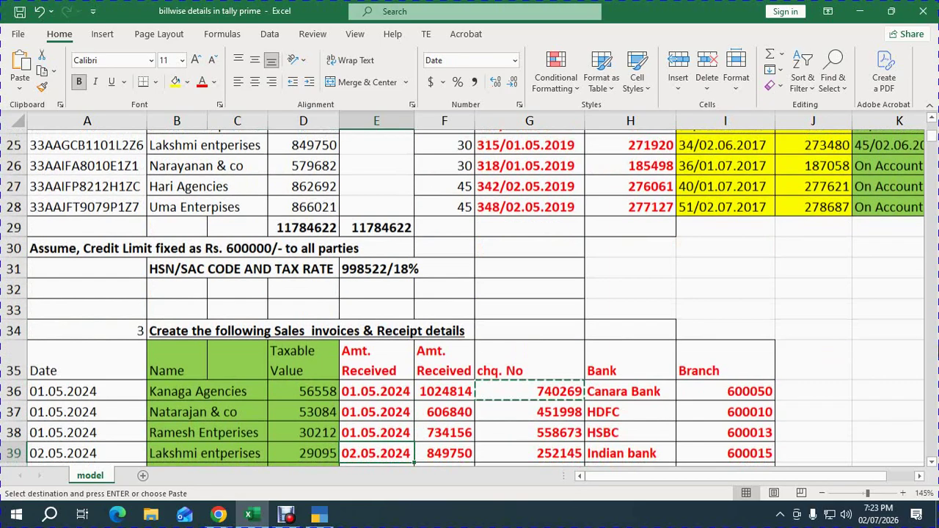
{"action": "key", "text": "Down"}
{"action": "key", "text": "Down"}
{"action": "key", "text": "Down"}
{"action": "key", "text": "Up"}
{"action": "key", "text": "Up"}
{"action": "key", "text": "Up"}
{"action": "key", "text": "Up"}
{"action": "key", "text": "Up"}
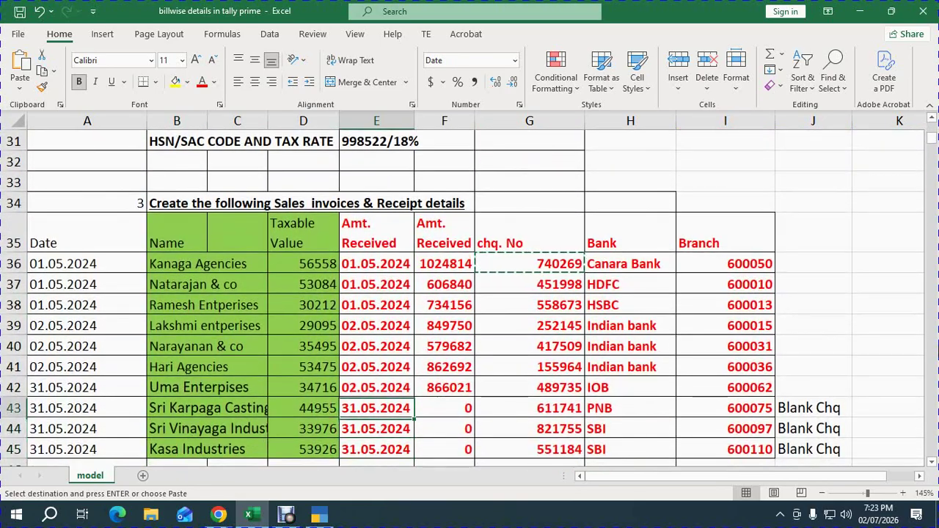
{"action": "key", "text": "Right"}
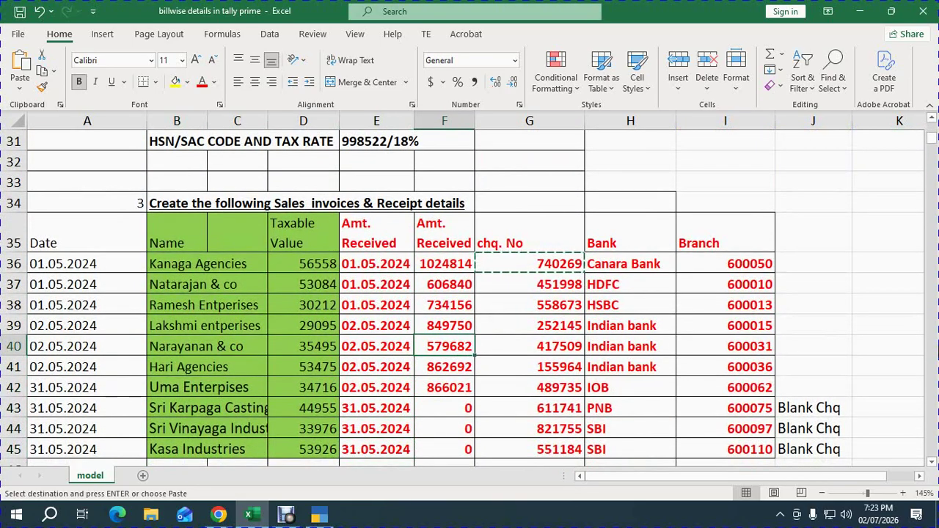
{"action": "key", "text": "alt+Tab"}
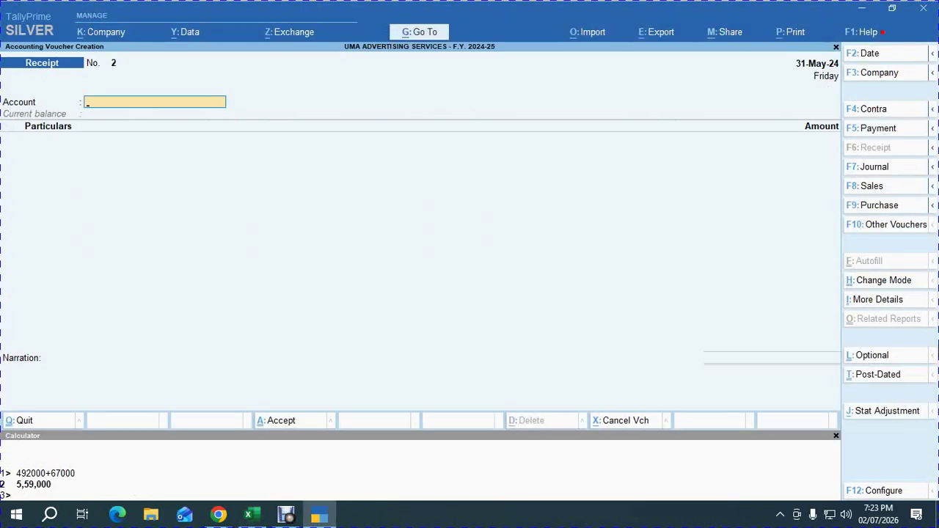
Date Receipt No. 2 as 2-May-24 into INDIAN BANK, crediting Narayanan & co 5,79,682.
{"action": "key", "text": "F2"}
{"action": "type", "text": "02.05"}
{"action": "key", "text": "Return"}
{"action": "type", "text": "IND"}
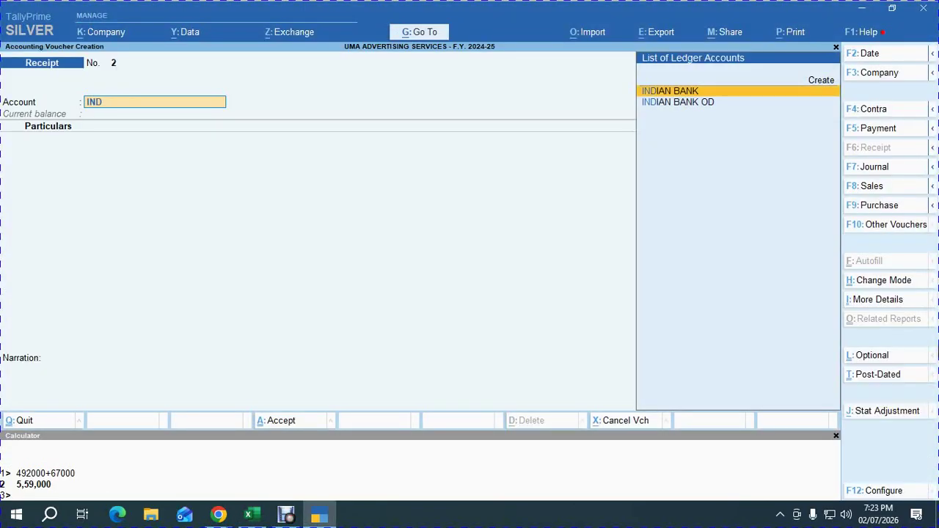
{"action": "key", "text": "Return"}
{"action": "type", "text": "nara"}
{"action": "key", "text": "Return"}
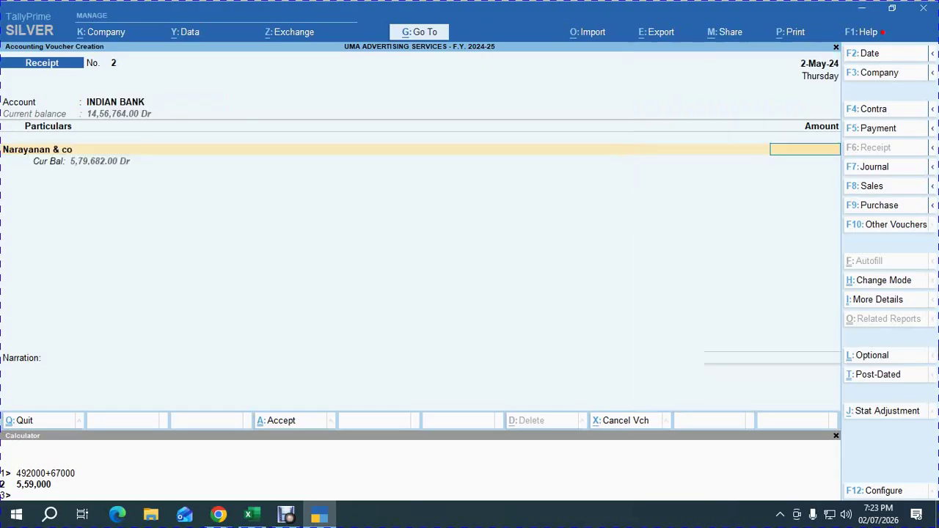
{"action": "key", "text": "alt+Tab"}
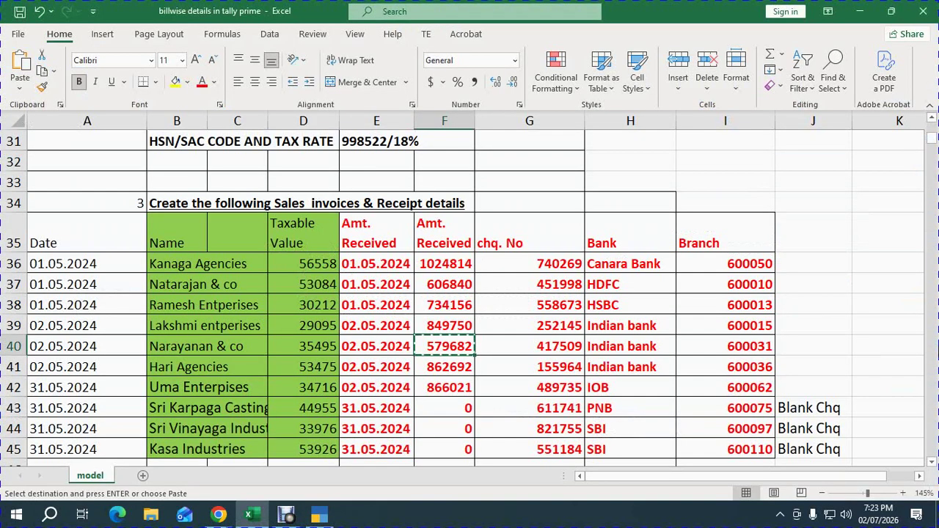
{"action": "key", "text": "alt+Tab"}
{"action": "key", "text": "ctrl+alt+v"}
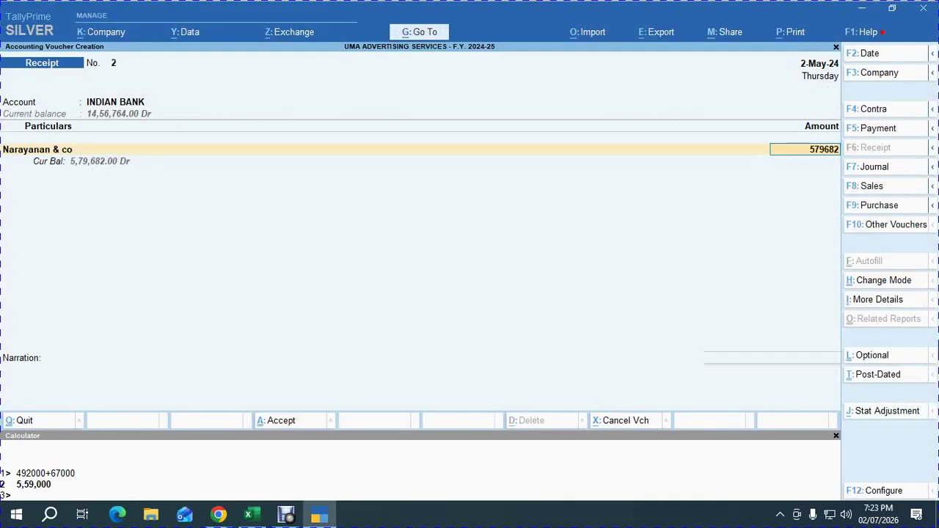
{"action": "key", "text": "Return"}
Settle the amount against bills 36 and 318, putting the remaining 2,07,126 on account.
{"action": "key", "text": "Return"}
{"action": "key", "text": "Down"}
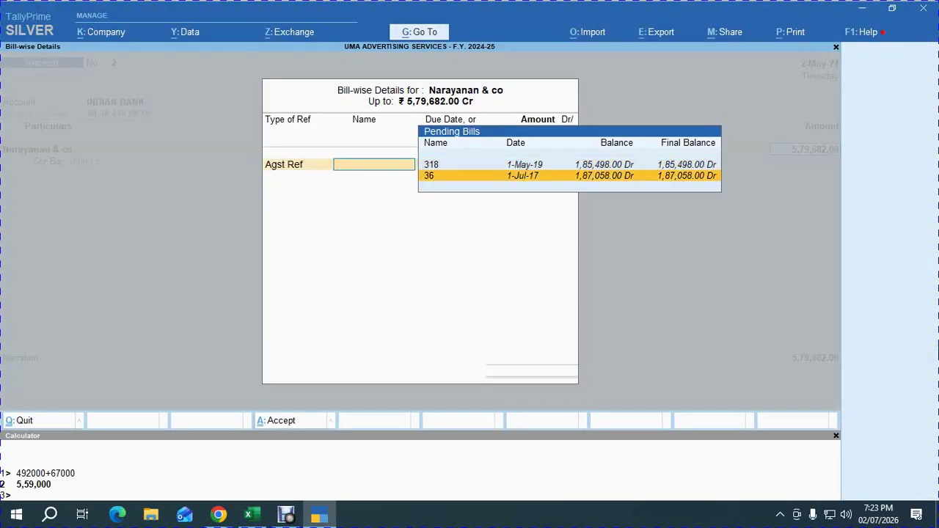
{"action": "key", "text": "Up"}
{"action": "key", "text": "Down"}
{"action": "key", "text": "Return"}
{"action": "key", "text": "Return"}
{"action": "key", "text": "Return"}
{"action": "key", "text": "Return"}
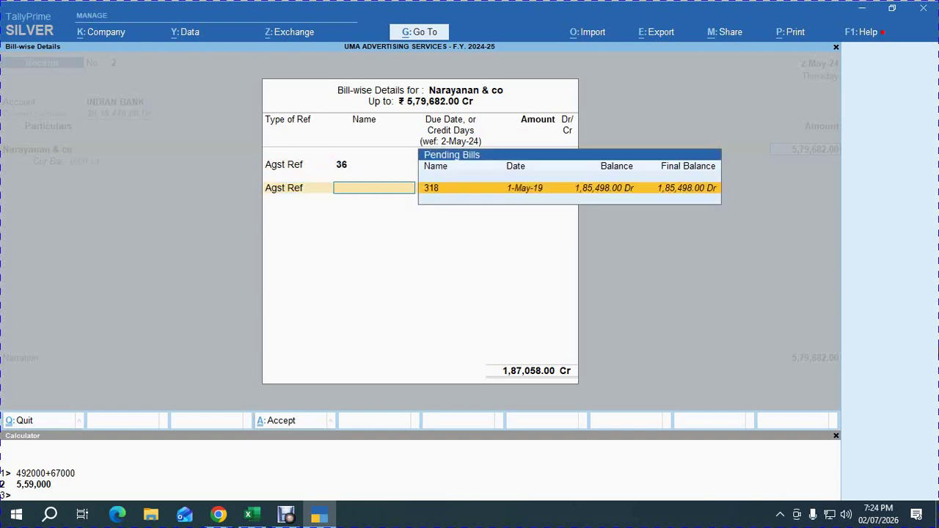
{"action": "key", "text": "Return"}
{"action": "key", "text": "Return"}
{"action": "key", "text": "Return"}
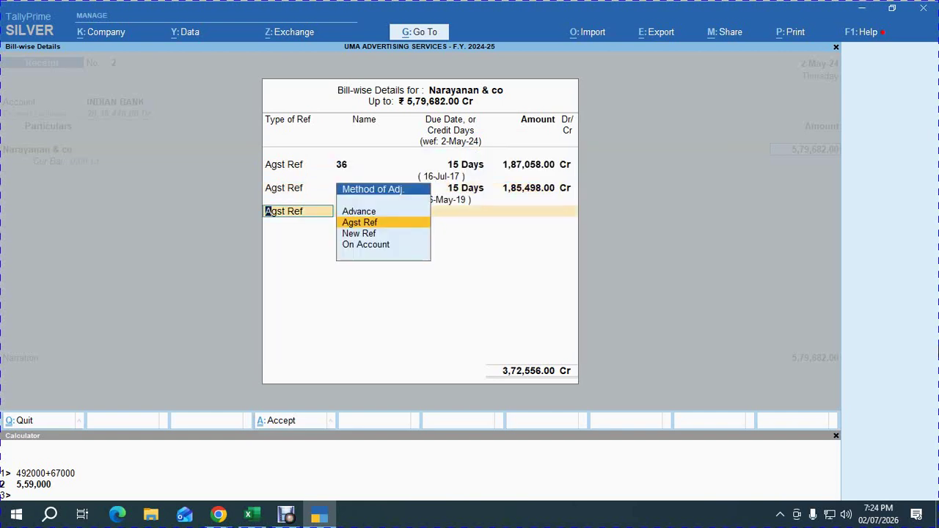
{"action": "key", "text": "Return"}
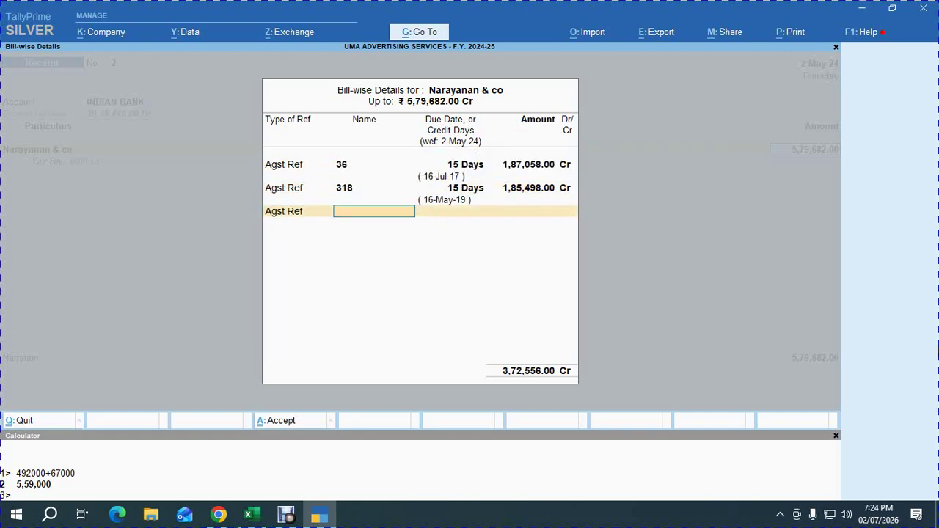
{"action": "key", "text": "BackSpace"}
{"action": "key", "text": "Down"}
{"action": "key", "text": "Down"}
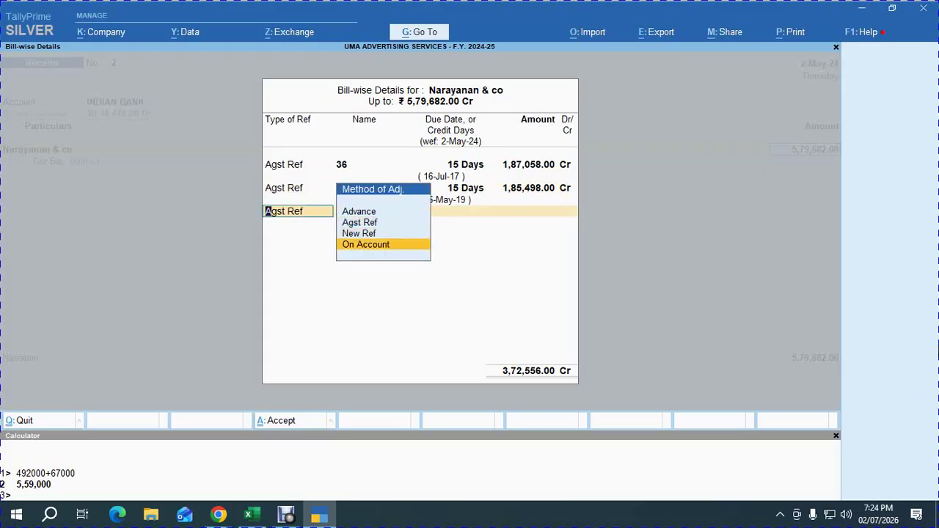
{"action": "key", "text": "Return"}
{"action": "key", "text": "Return"}
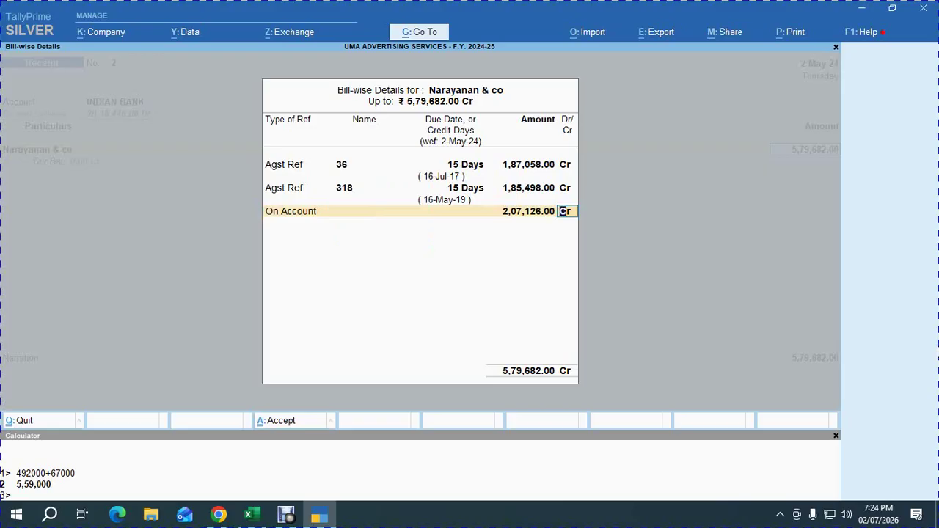
{"action": "key", "text": "Return"}
Allocate cheque 417509 dated 2-May-24 with INDIAN BANK as the bank name.
{"action": "key", "text": "Return"}
{"action": "key", "text": "Return"}
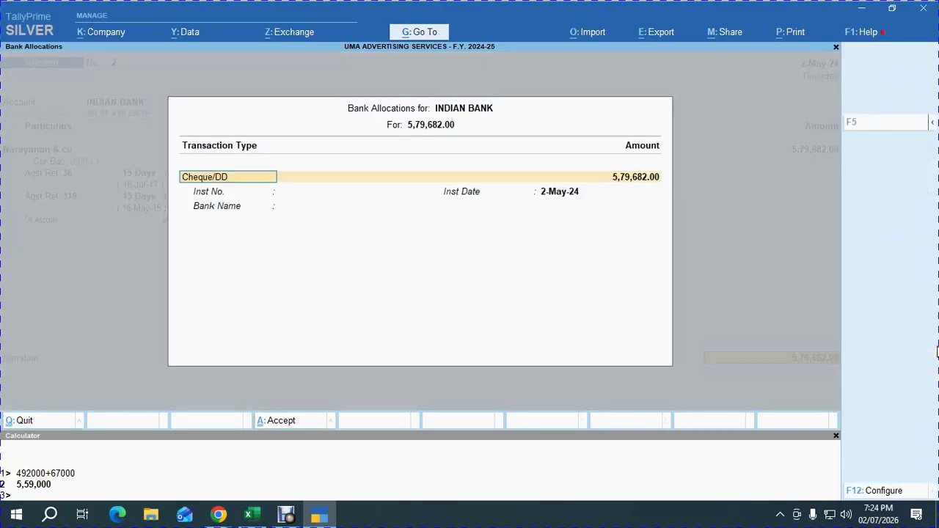
{"action": "key", "text": "Return"}
{"action": "key", "text": "alt+Tab"}
{"action": "key", "text": "Right"}
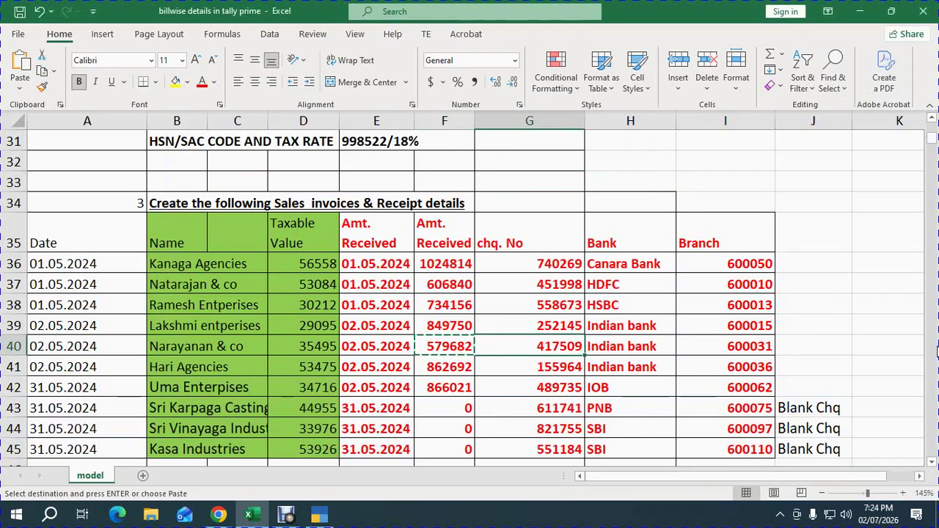
{"action": "key", "text": "ctrl+c"}
{"action": "key", "text": "alt+Tab"}
{"action": "key", "text": "ctrl+v"}
{"action": "key", "text": "Return"}
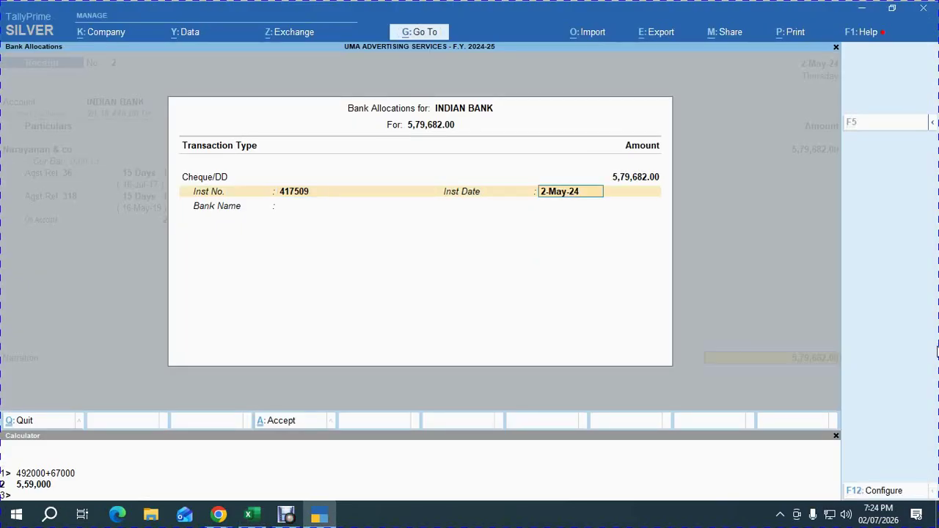
{"action": "key", "text": "Return"}
{"action": "type", "text": "ID"}
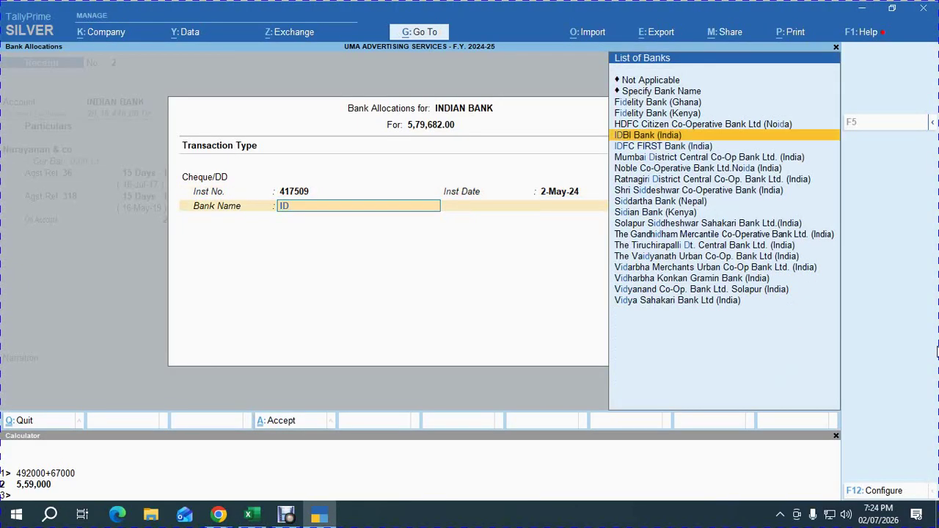
{"action": "key", "text": "Up"}
{"action": "key", "text": "Up"}
{"action": "key", "text": "Up"}
{"action": "key", "text": "Up"}
{"action": "key", "text": "Return"}
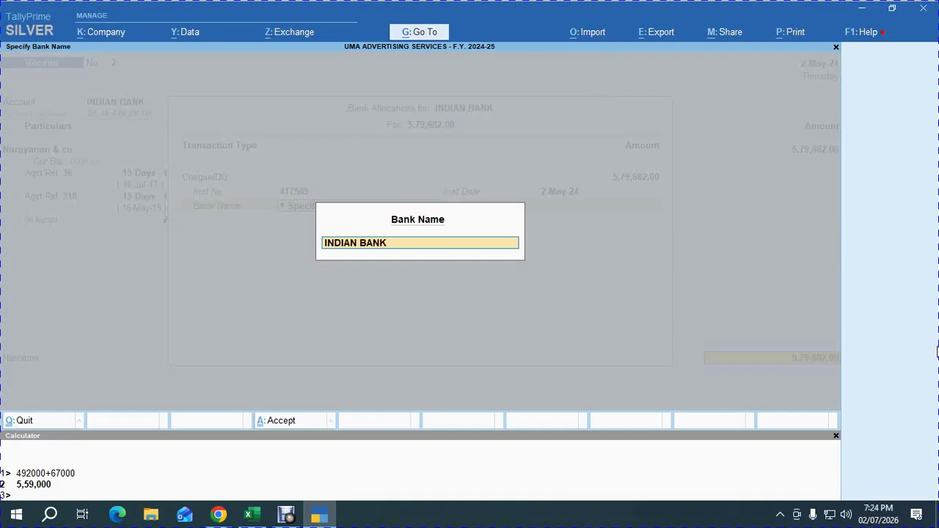
{"action": "key", "text": "Return"}
{"action": "key", "text": "Return"}
Accept Receipt No. 2 and move to the checklist in the Excel sheet.
{"action": "key", "text": "Return"}
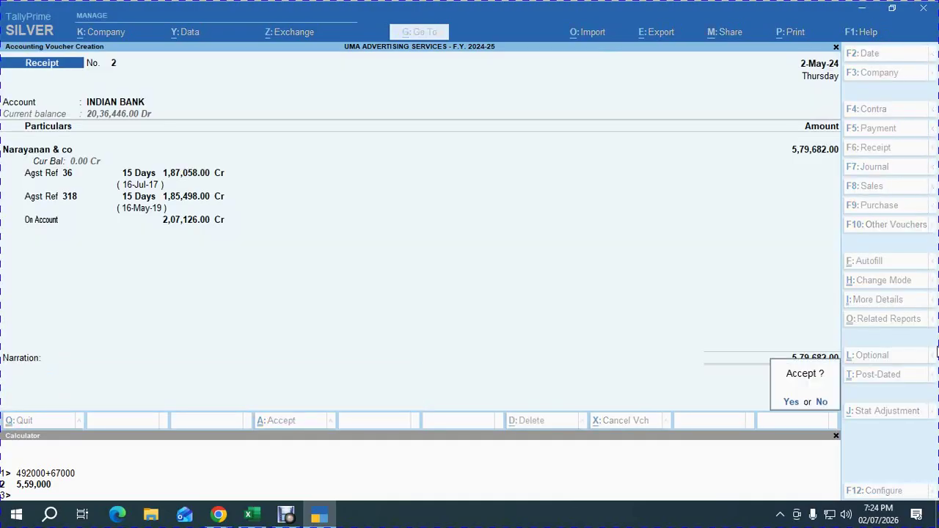
{"action": "key", "text": "Return"}
{"action": "key", "text": "alt+Tab"}
{"action": "key", "text": "alt+Tab"}
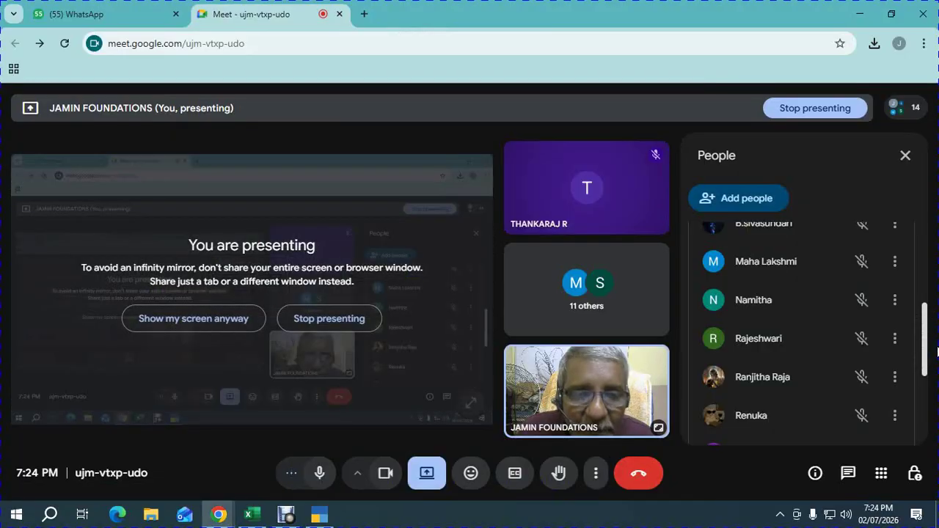
{"action": "key", "text": "alt+Tab"}
{"action": "key", "text": "alt+Tab"}
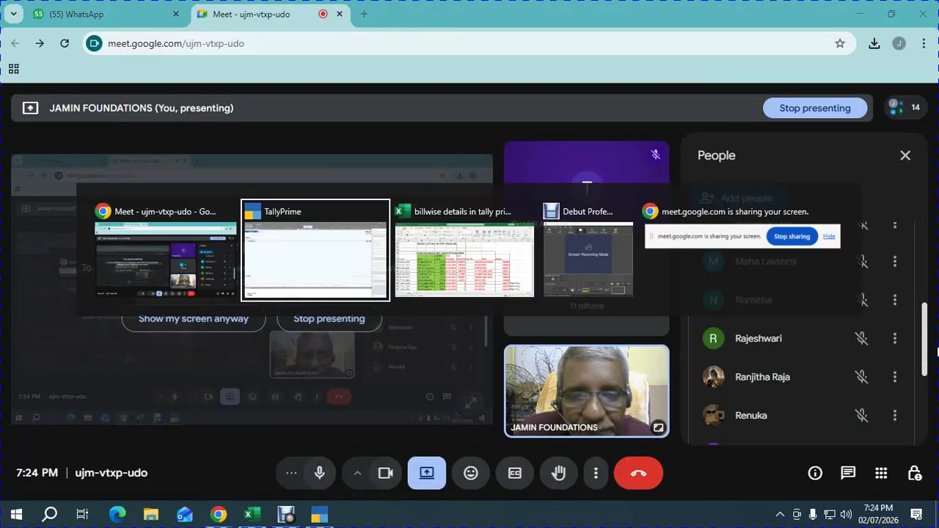
{"action": "key", "text": "Right"}
{"action": "key", "text": "Right"}
{"action": "key", "text": "Right"}
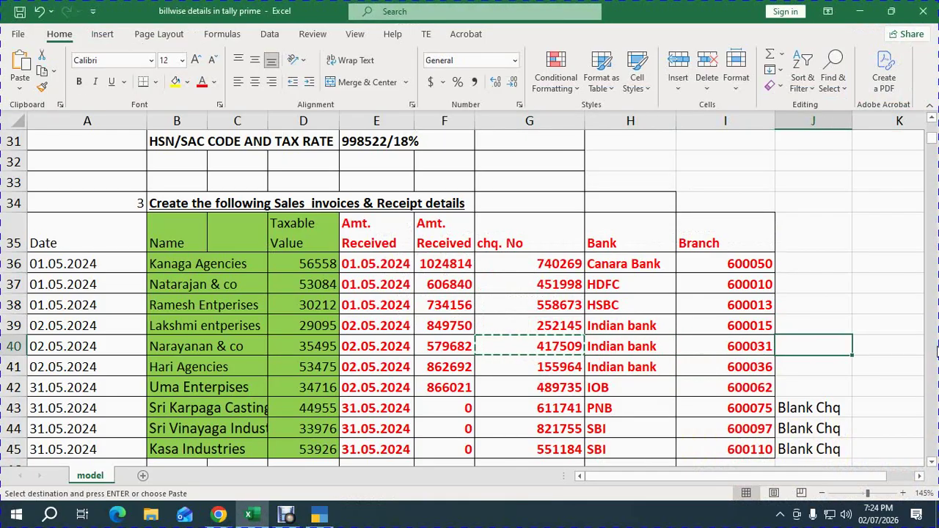
Enter OK in G70 and G71 for the sales entries and receipt entries steps.
{"action": "key", "text": "Down"}
{"action": "key", "text": "Down"}
{"action": "key", "text": "Down"}
{"action": "key", "text": "Down"}
{"action": "key", "text": "Down"}
{"action": "key", "text": "Down"}
{"action": "key", "text": "Down"}
{"action": "key", "text": "Down"}
{"action": "key", "text": "Down"}
{"action": "key", "text": "Down"}
{"action": "key", "text": "Down"}
{"action": "key", "text": "Down"}
{"action": "key", "text": "Down"}
{"action": "key", "text": "Down"}
{"action": "key", "text": "Down"}
{"action": "key", "text": "Down"}
{"action": "key", "text": "Down"}
{"action": "key", "text": "Down"}
{"action": "key", "text": "Down"}
{"action": "key", "text": "Down"}
{"action": "key", "text": "Down"}
{"action": "key", "text": "Down"}
{"action": "key", "text": "Down"}
{"action": "key", "text": "Down"}
{"action": "key", "text": "Left"}
{"action": "key", "text": "Left"}
{"action": "key", "text": "Left"}
{"action": "key", "text": "Left"}
{"action": "key", "text": "Left"}
{"action": "key", "text": "Left"}
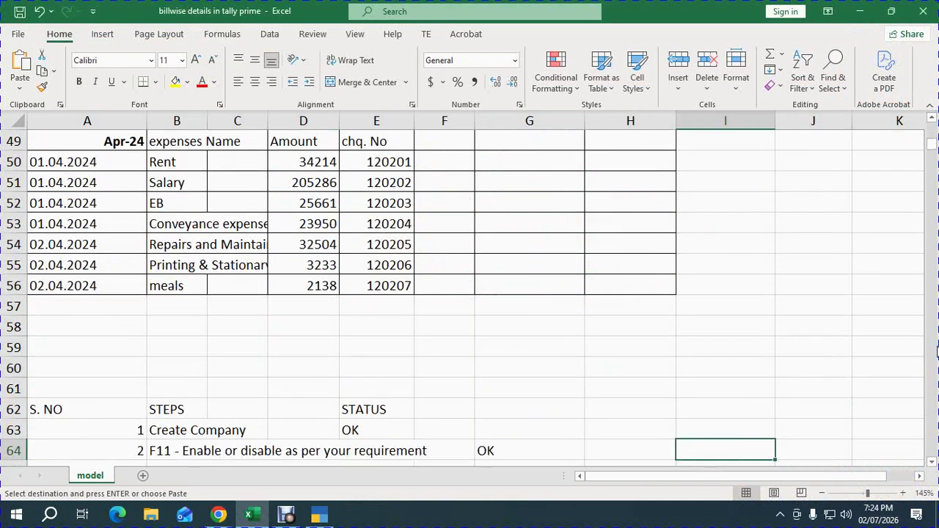
{"action": "key", "text": "Down"}
{"action": "key", "text": "Down"}
{"action": "key", "text": "Down"}
{"action": "key", "text": "Down"}
{"action": "key", "text": "Down"}
{"action": "key", "text": "Down"}
{"action": "key", "text": "Down"}
{"action": "key", "text": "Down"}
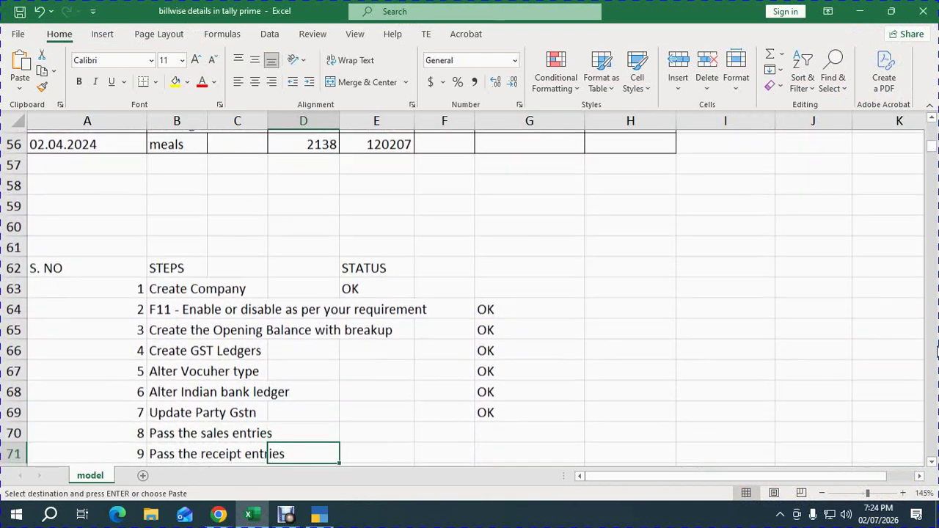
{"action": "key", "text": "Right"}
{"action": "key", "text": "Right"}
{"action": "key", "text": "Up"}
{"action": "key", "text": "Up"}
{"action": "key", "text": "Right"}
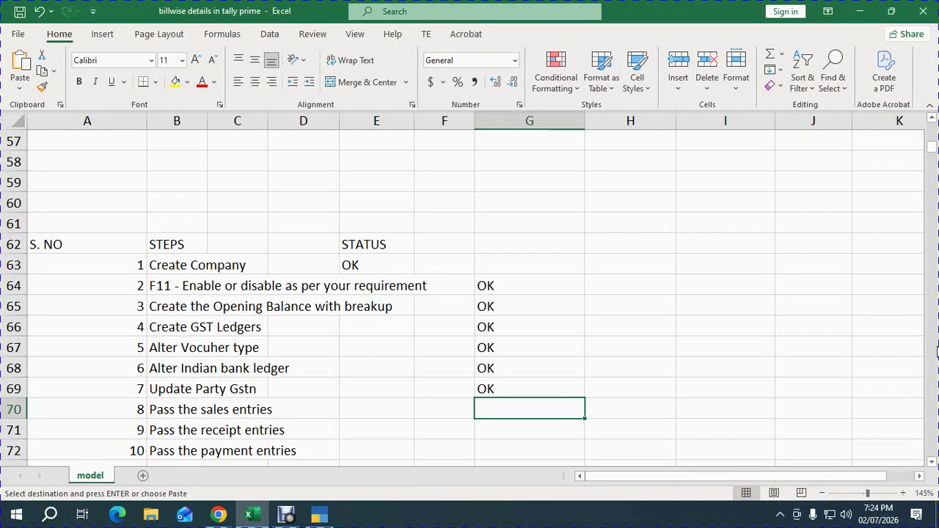
{"action": "type", "text": "OK"}
{"action": "key", "text": "Return"}
{"action": "type", "text": "OK"}
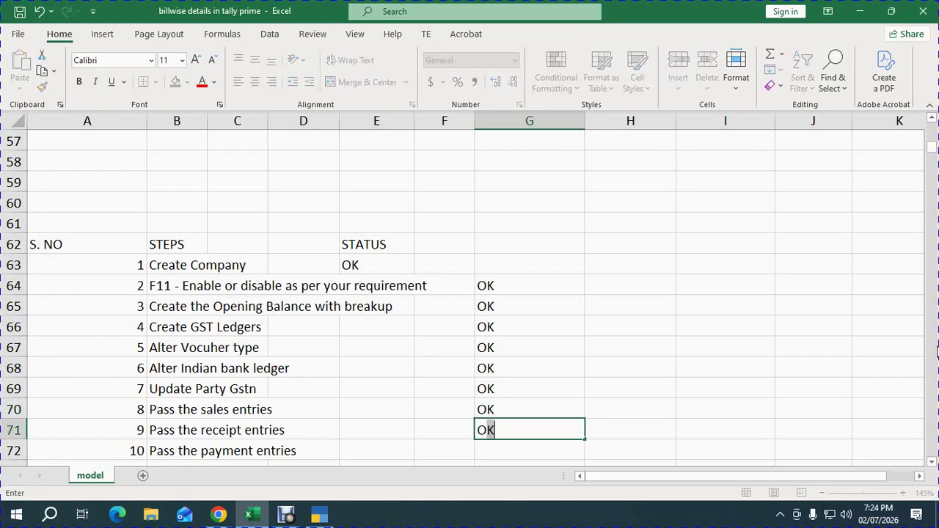
{"action": "key", "text": "Return"}
{"action": "key", "text": "Down"}
{"action": "key", "text": "Down"}
{"action": "key", "text": "Up"}
{"action": "key", "text": "Up"}
{"action": "key", "text": "Left"}
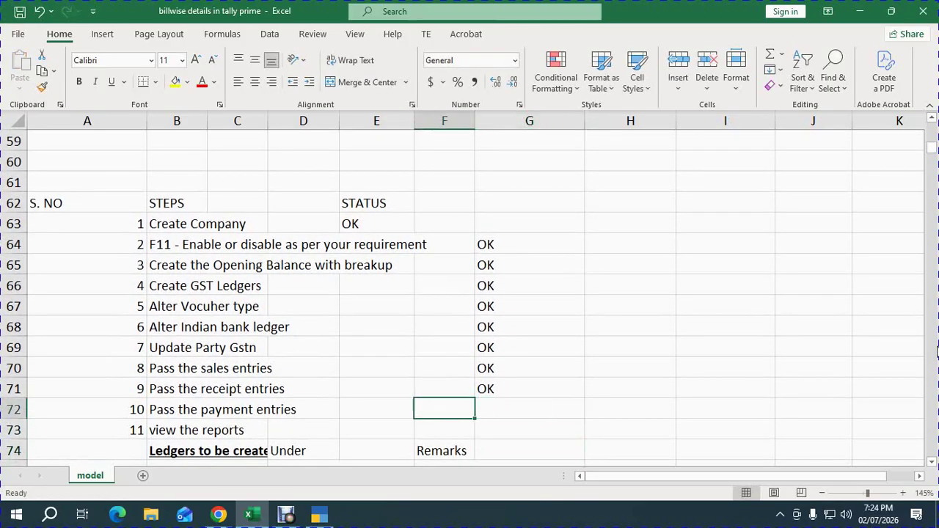
{"action": "key", "text": "Right"}
Switch the Tally voucher to Payment with F5 and bring up Excel's cheque payments table.
{"action": "key", "text": "alt+Tab"}
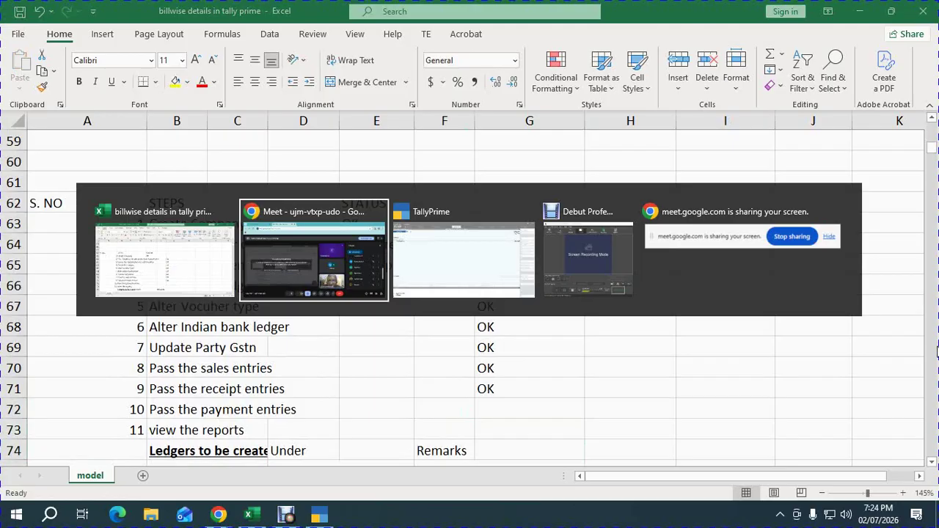
{"action": "key", "text": "alt+Tab"}
{"action": "key", "text": "F5"}
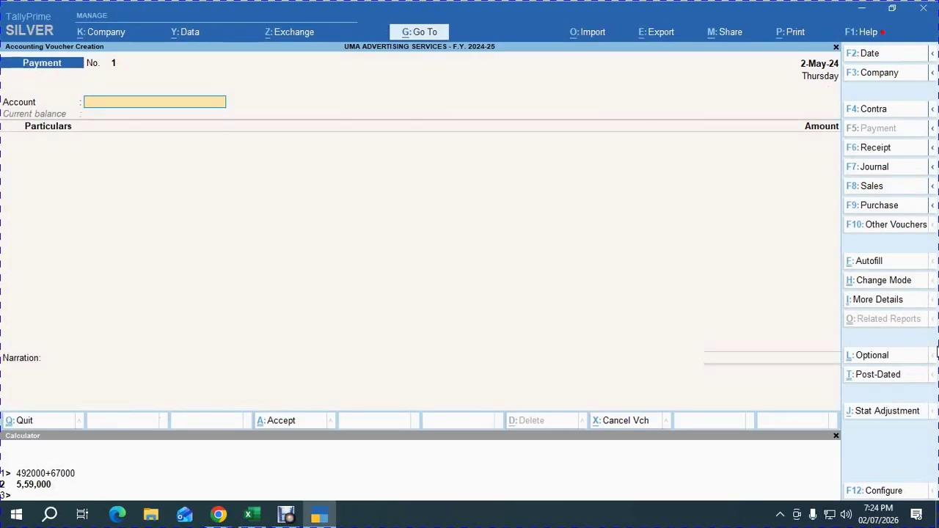
{"action": "key", "text": "alt+Tab"}
{"action": "key", "text": "Up"}
{"action": "key", "text": "Up"}
{"action": "key", "text": "Up"}
{"action": "key", "text": "Up"}
{"action": "key", "text": "Up"}
{"action": "key", "text": "Up"}
{"action": "key", "text": "Up"}
{"action": "key", "text": "Up"}
{"action": "key", "text": "Up"}
{"action": "key", "text": "Up"}
{"action": "key", "text": "Up"}
{"action": "key", "text": "Up"}
{"action": "key", "text": "Up"}
{"action": "key", "text": "Up"}
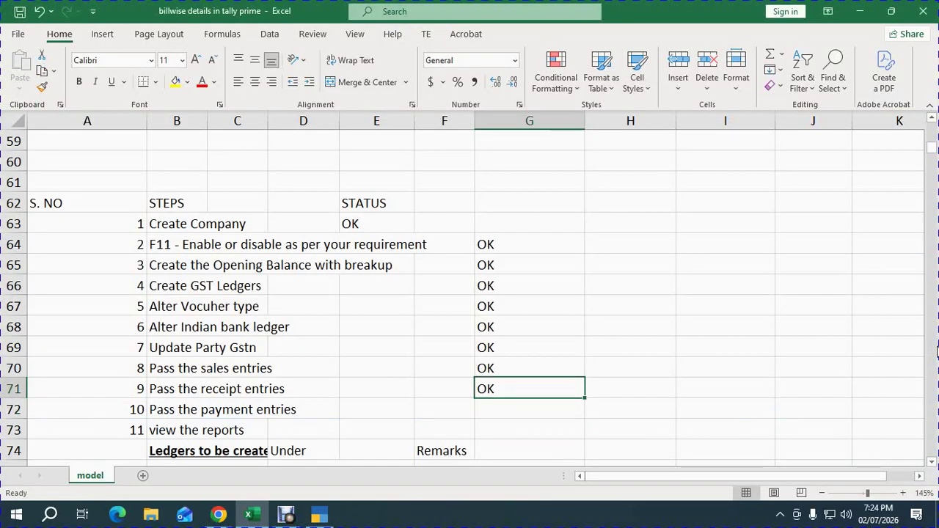
{"action": "key", "text": "Up"}
{"action": "key", "text": "Up"}
{"action": "key", "text": "Up"}
{"action": "key", "text": "Up"}
{"action": "key", "text": "Up"}
{"action": "key", "text": "Up"}
{"action": "key", "text": "Up"}
{"action": "key", "text": "Up"}
{"action": "key", "text": "Up"}
{"action": "key", "text": "Up"}
{"action": "key", "text": "Up"}
{"action": "key", "text": "Up"}
{"action": "key", "text": "Up"}
{"action": "key", "text": "Up"}
{"action": "key", "text": "Up"}
{"action": "key", "text": "Up"}
{"action": "key", "text": "Up"}
{"action": "key", "text": "Left"}
{"action": "key", "text": "Left"}
{"action": "key", "text": "Down"}
{"action": "key", "text": "Down"}
{"action": "key", "text": "Down"}
{"action": "key", "text": "Down"}
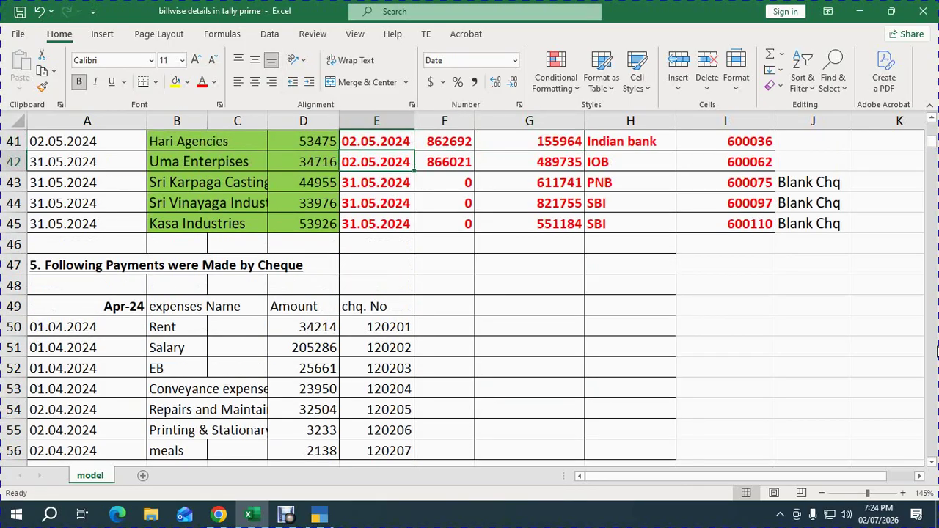
Check the Rent payment row in Excel and select INDIAN BANK as the paying account.
{"action": "key", "text": "Down"}
{"action": "key", "text": "Down"}
{"action": "key", "text": "Down"}
{"action": "key", "text": "Down"}
{"action": "key", "text": "Down"}
{"action": "key", "text": "Left"}
{"action": "key", "text": "Left"}
{"action": "key", "text": "Left"}
{"action": "key", "text": "Left"}
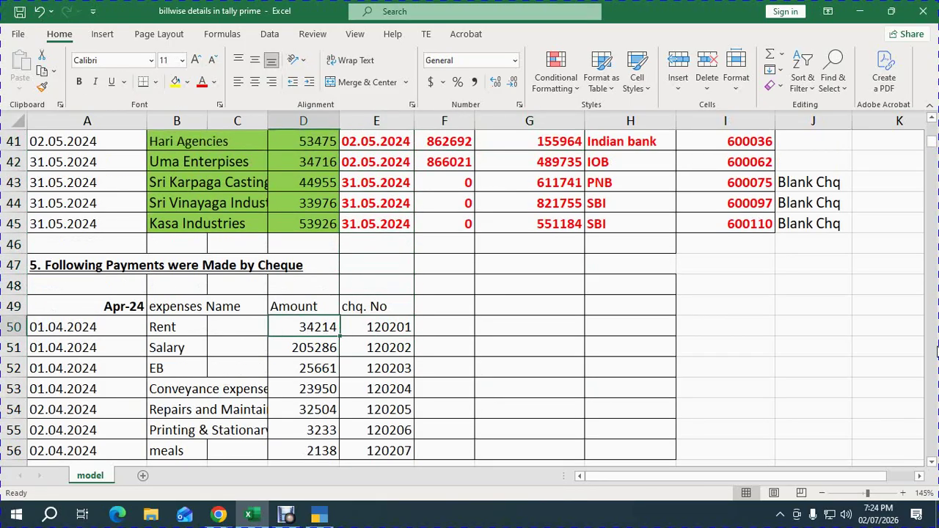
{"action": "key", "text": "Right"}
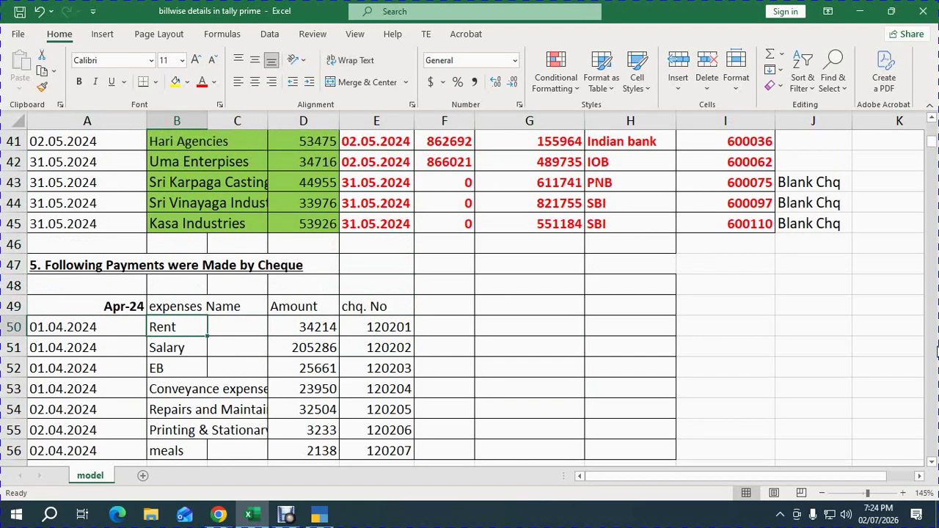
{"action": "key", "text": "alt+Tab"}
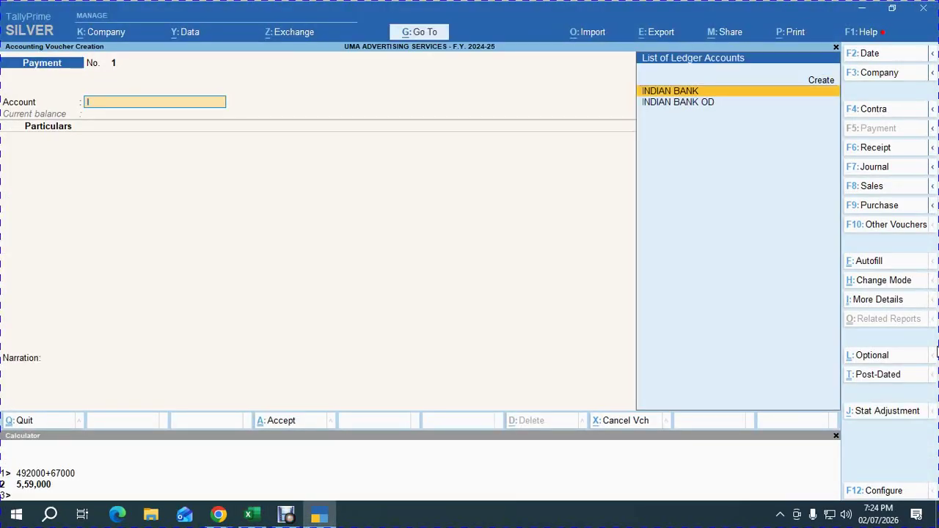
{"action": "key", "text": "Return"}
Create a RENT ledger under Indirect Expenses with GST Not Applicable.
{"action": "key", "text": "alt+c"}
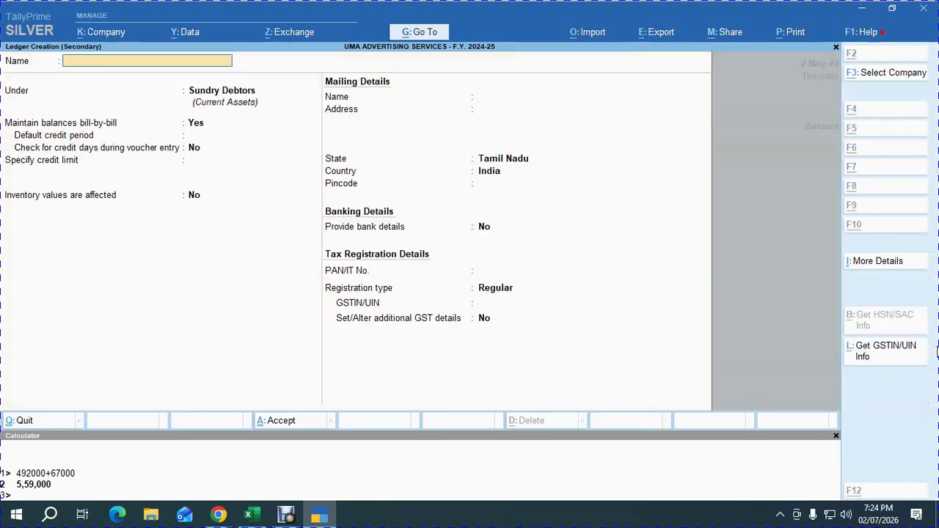
{"action": "type", "text": "RENT"}
{"action": "key", "text": "Return"}
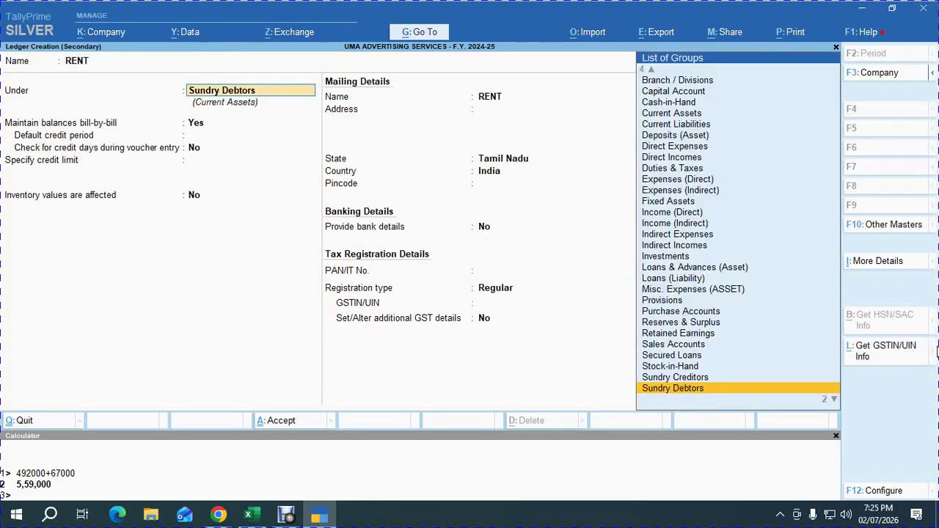
{"action": "type", "text": "IND"}
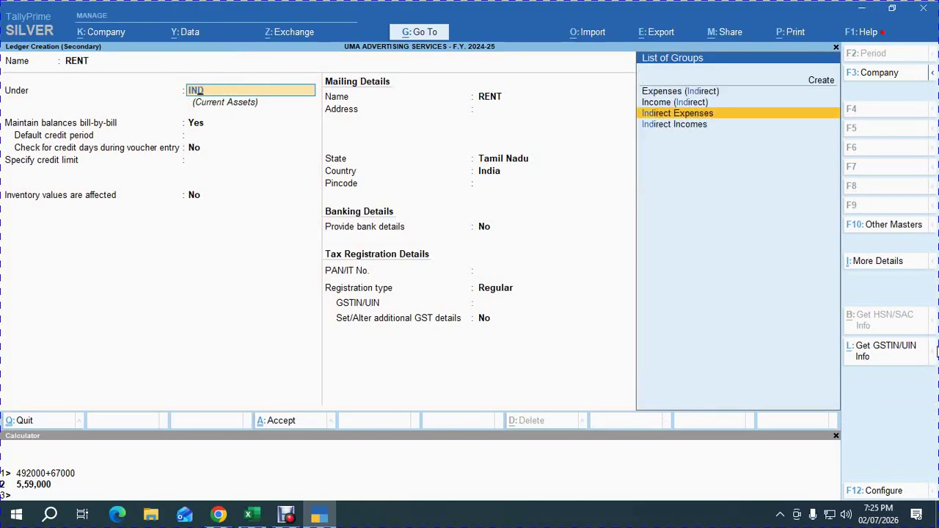
{"action": "key", "text": "Return"}
{"action": "key", "text": "Return"}
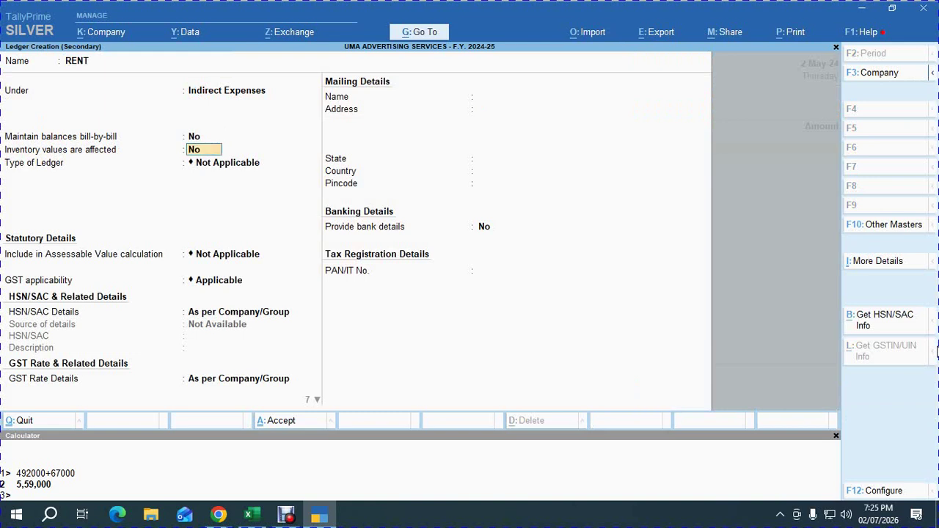
{"action": "key", "text": "Return"}
{"action": "key", "text": "Return"}
{"action": "key", "text": "Return"}
{"action": "key", "text": "Down"}
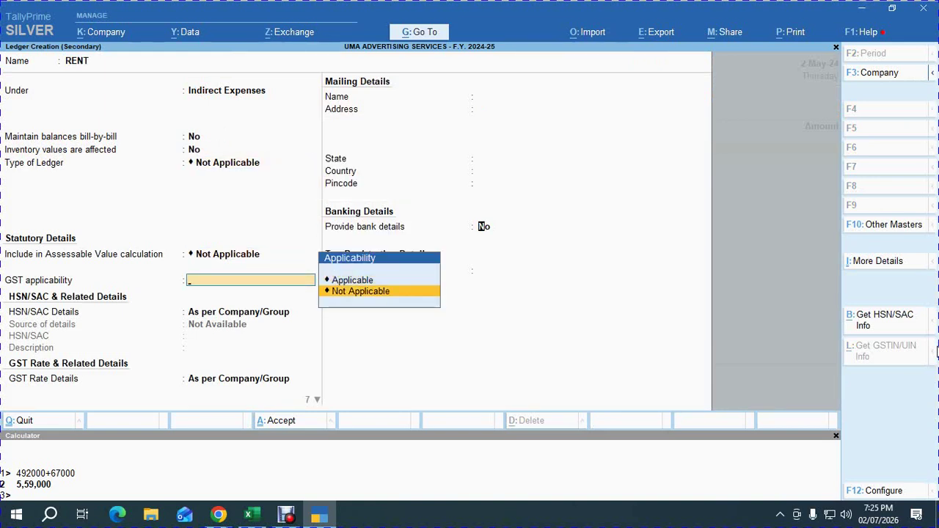
{"action": "key", "text": "Return"}
{"action": "key", "text": "ctrl+a"}
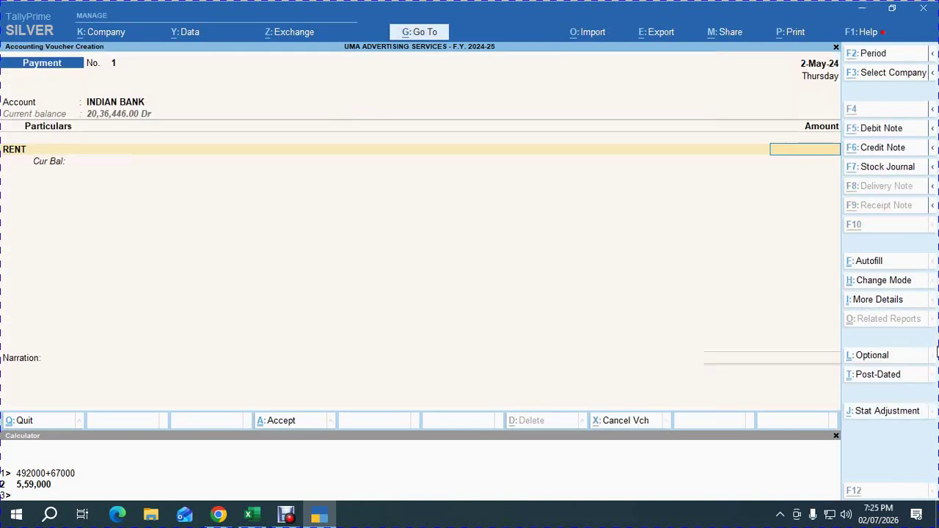
Debit RENT with 34,214 and accept the cheque 120101 allocation.
{"action": "key", "text": "alt+Tab"}
{"action": "key", "text": "Right"}
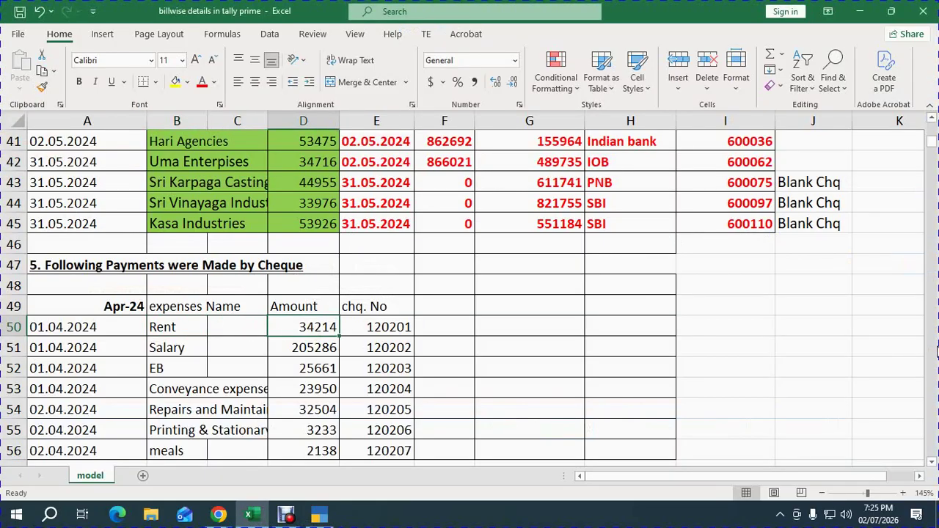
{"action": "key", "text": "alt+Tab"}
{"action": "type", "text": "3"}
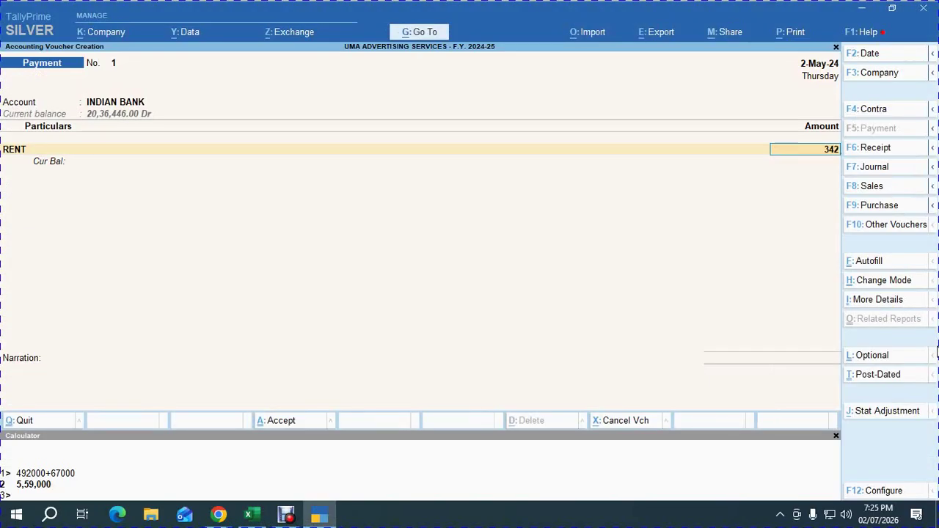
{"action": "type", "text": "4,214"}
{"action": "key", "text": "Return"}
{"action": "key", "text": "Return"}
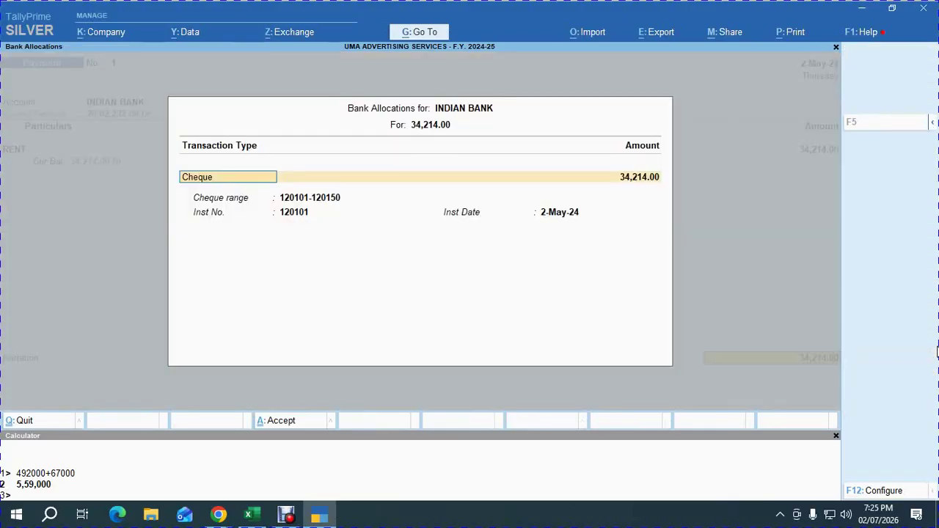
{"action": "key", "text": "Return"}
{"action": "key", "text": "Return"}
{"action": "key", "text": "Return"}
{"action": "key", "text": "Return"}
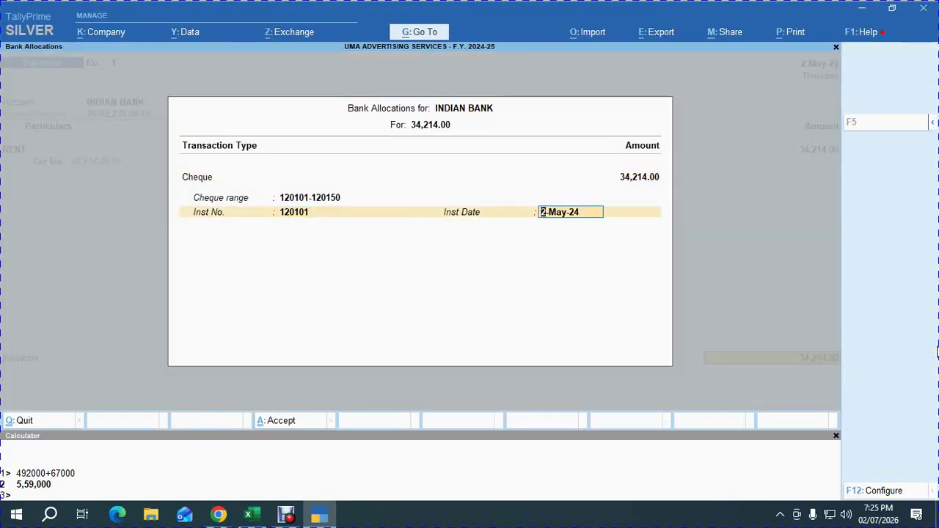
{"action": "key", "text": "Return"}
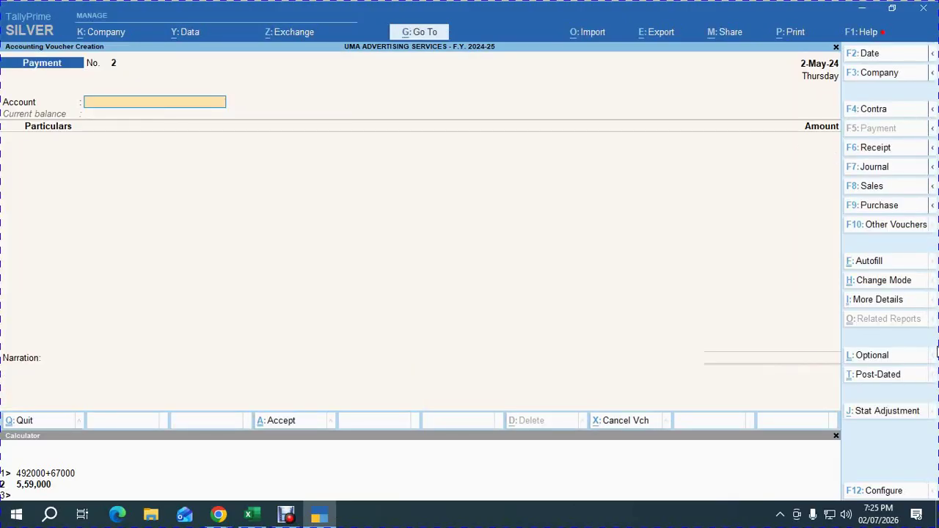
Save Payment No. 1 and copy the Salary amount 205286 from the Excel payments list.
{"action": "key", "text": "alt+Tab"}
{"action": "key", "text": "Left"}
{"action": "key", "text": "Left"}
{"action": "key", "text": "Left"}
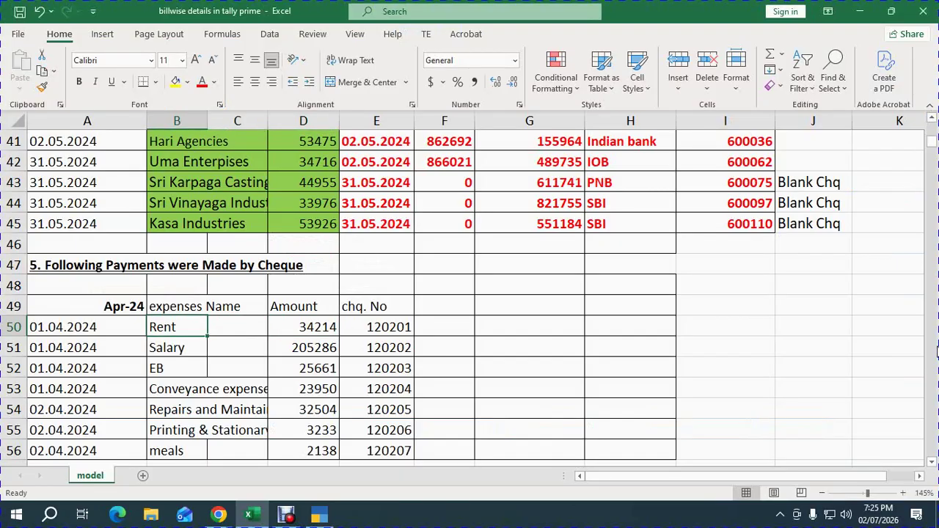
{"action": "key", "text": "Down"}
{"action": "key", "text": "Down"}
{"action": "key", "text": "Right"}
{"action": "key", "text": "Right"}
{"action": "key", "text": "Up"}
{"action": "key", "text": "Right"}
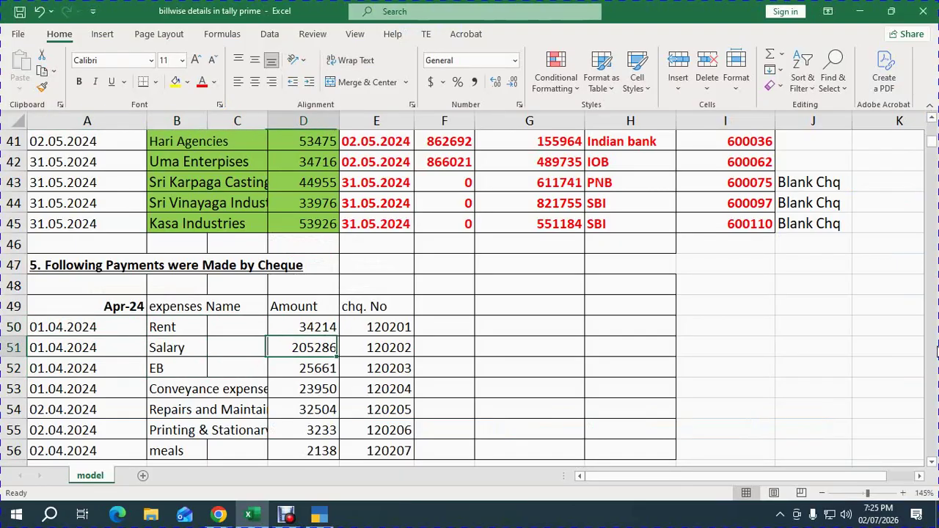
{"action": "key", "text": "ctrl+c"}
{"action": "key", "text": "alt+Tab"}
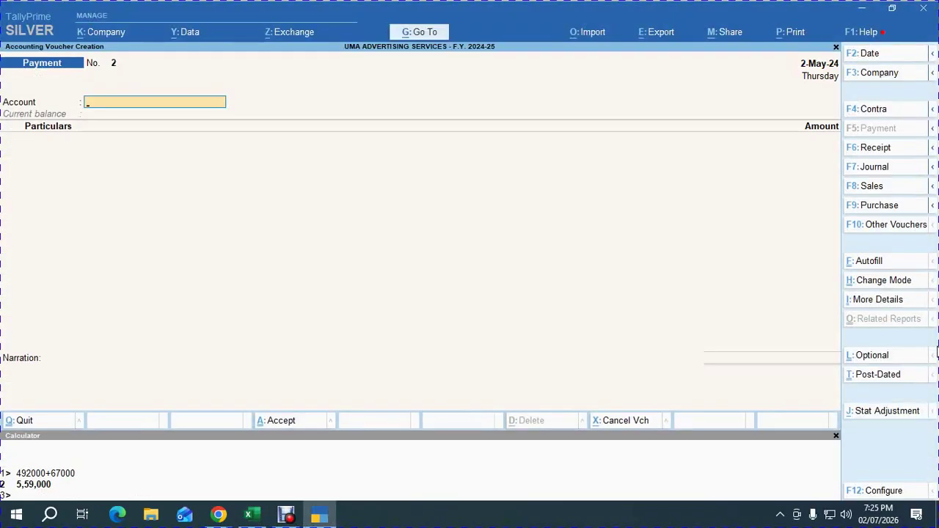
Select INDIAN BANK and create a SALARY ledger with GST Not Applicable.
{"action": "type", "text": "in"}
{"action": "key", "text": "Return"}
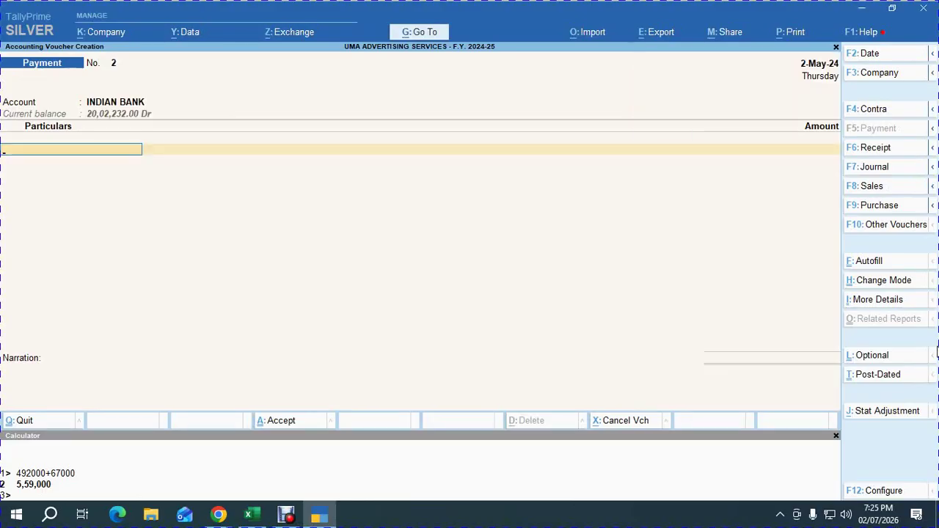
{"action": "key", "text": "alt+c"}
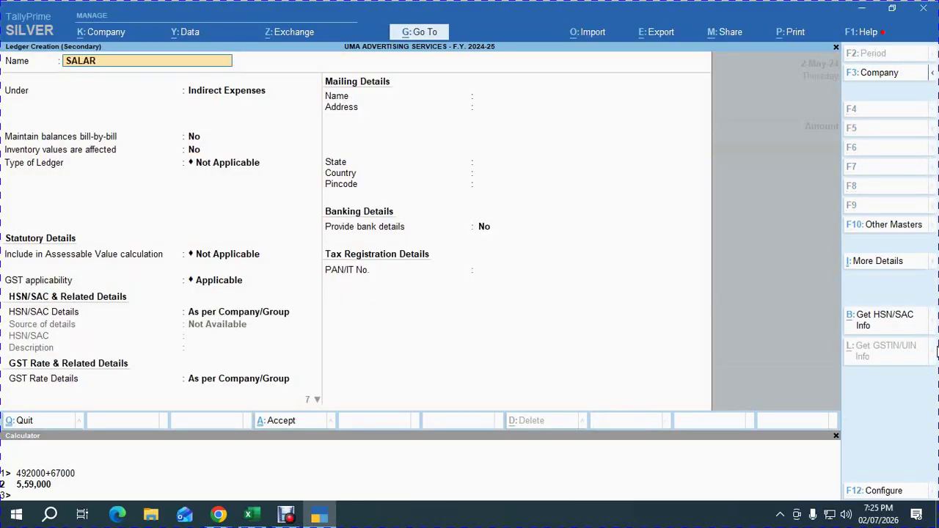
{"action": "key", "text": "Return"}
{"action": "key", "text": "Return"}
{"action": "key", "text": "Return"}
{"action": "key", "text": "Return"}
{"action": "key", "text": "Return"}
{"action": "key", "text": "Return"}
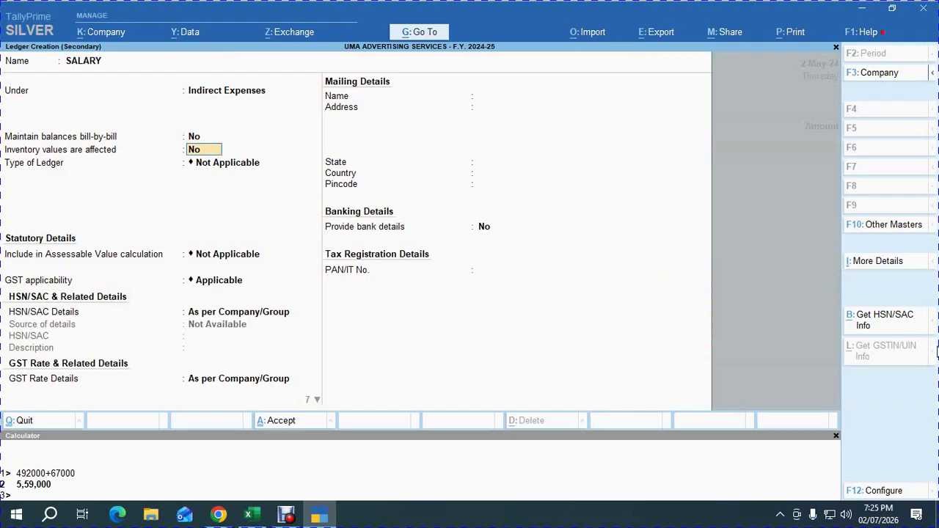
{"action": "key", "text": "Down"}
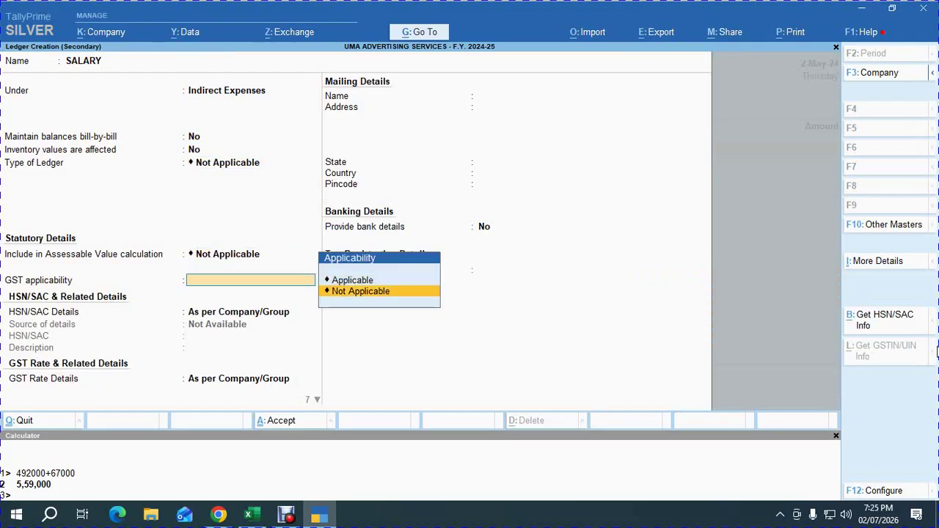
{"action": "key", "text": "Return"}
{"action": "key", "text": "ctrl+a"}
Debit SALARY with 2,05,286 and save Payment No. 2 with cheque 120102.
{"action": "type", "text": "205286"}
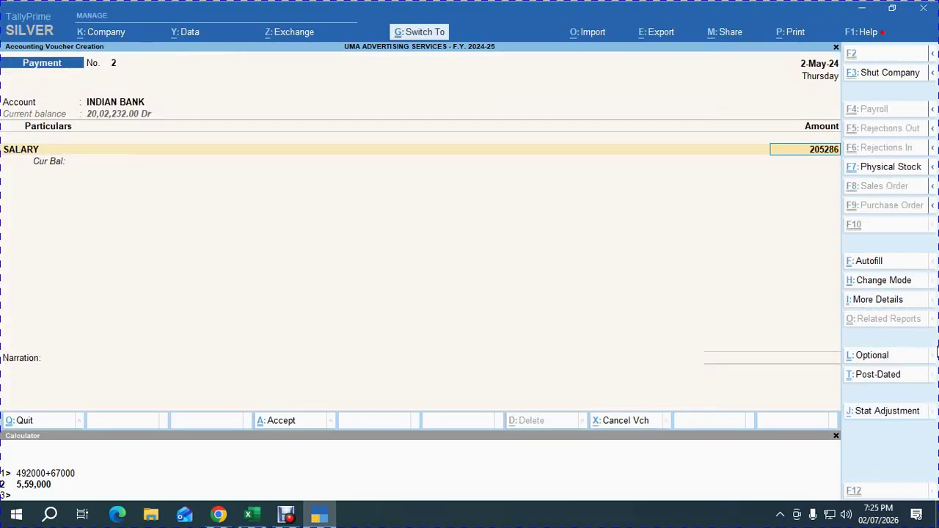
{"action": "key", "text": "Return"}
{"action": "key", "text": "Return"}
{"action": "key", "text": "Return"}
{"action": "key", "text": "Return"}
{"action": "key", "text": "Return"}
{"action": "key", "text": "Return"}
{"action": "key", "text": "Return"}
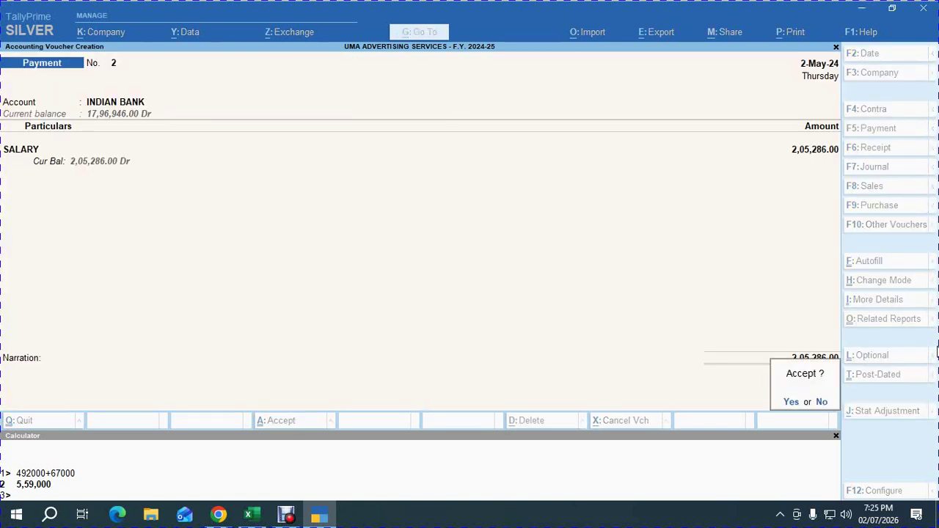
{"action": "key", "text": "Return"}
{"action": "key", "text": "alt+Tab"}
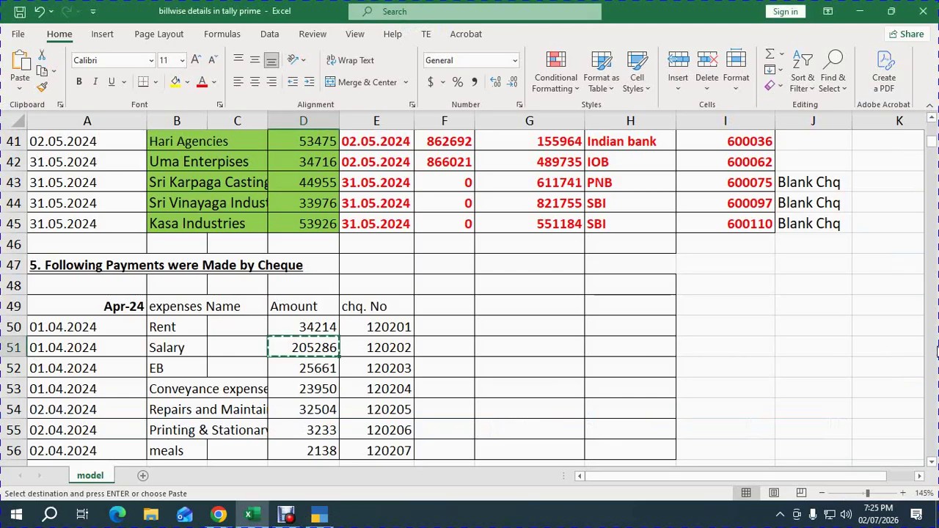
Quit the blank Payment No. 3 to Gateway of Tally, then bring the Chrome Meet window forward.
{"action": "key", "text": "alt+Tab"}
{"action": "key", "text": "alt+Tab"}
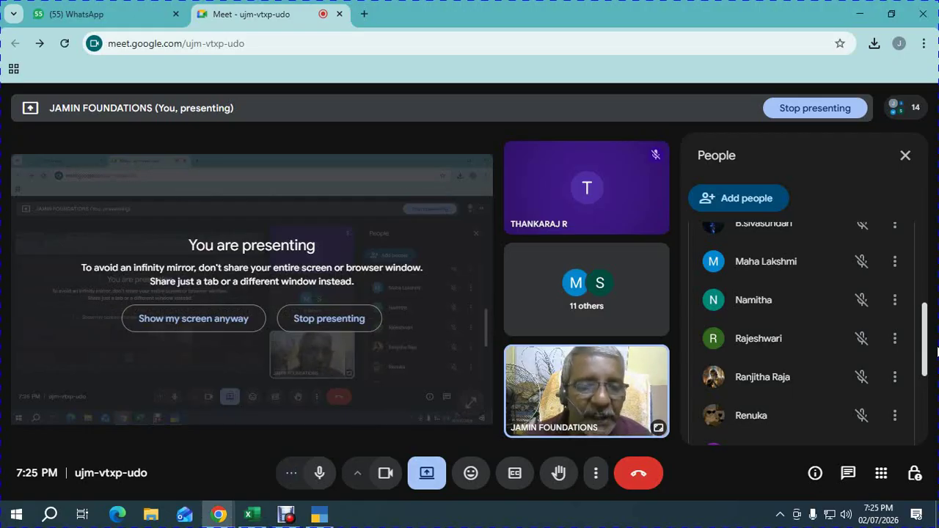
{"action": "key", "text": "alt+Tab"}
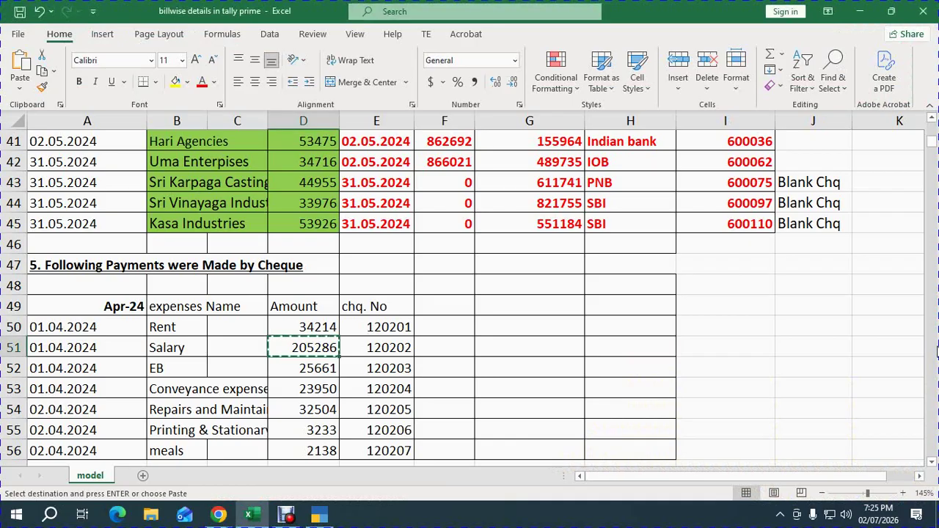
{"action": "key", "text": "alt+Tab"}
{"action": "key", "text": "alt+Tab"}
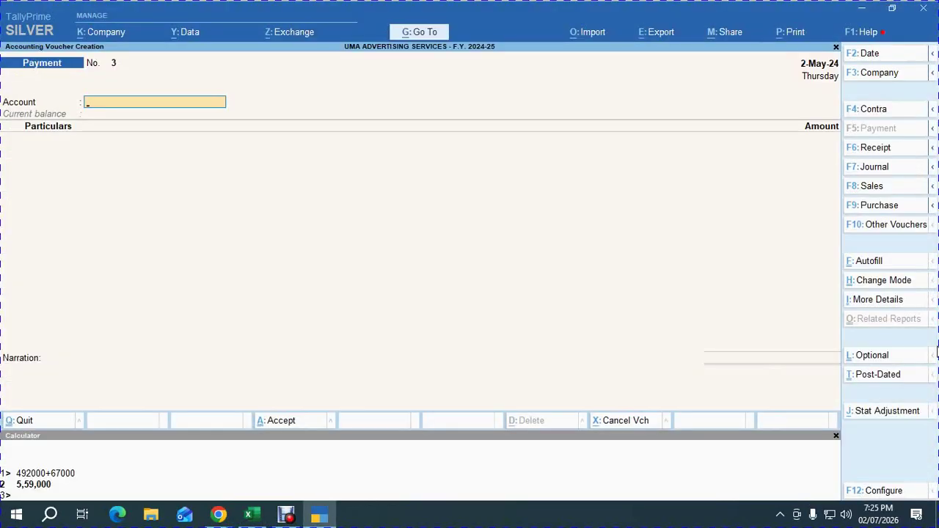
{"action": "key", "text": "Escape"}
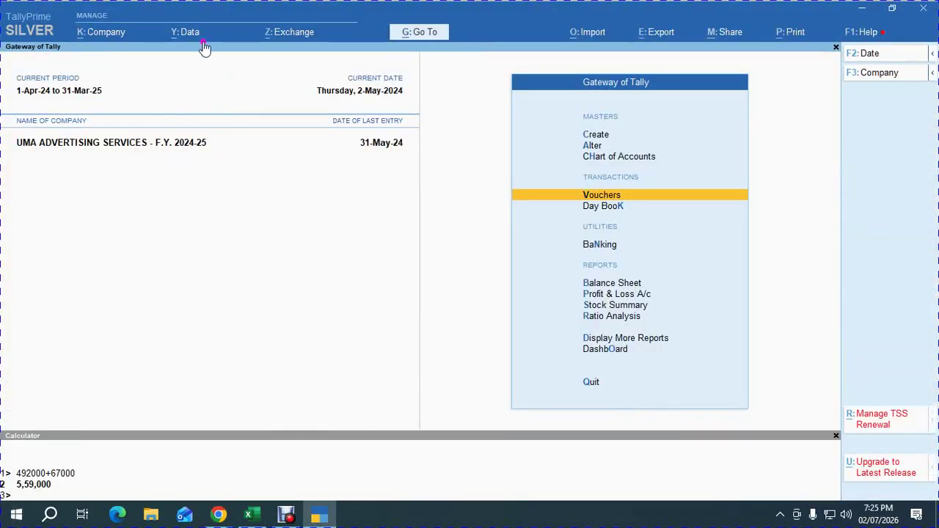
{"action": "key", "text": "alt+Tab"}
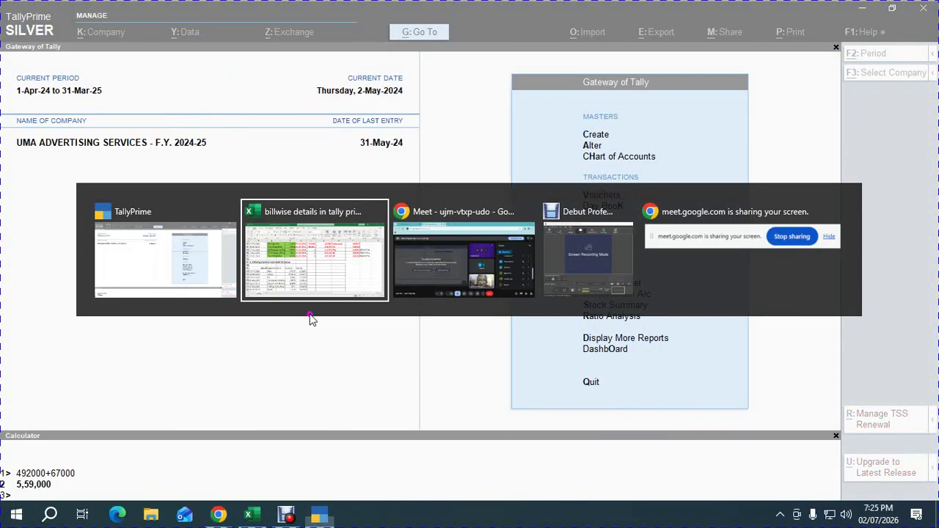
{"action": "key", "text": "alt+Tab"}
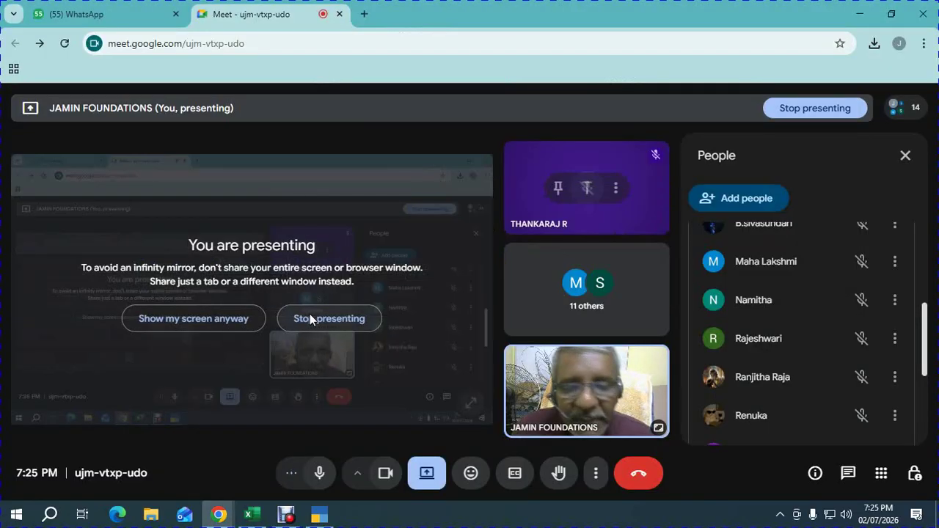
Create a new folder named '117 BATCH EXAM' on the New Volume (H:) drive.
{"action": "left_click", "coordinate": [149, 518]}
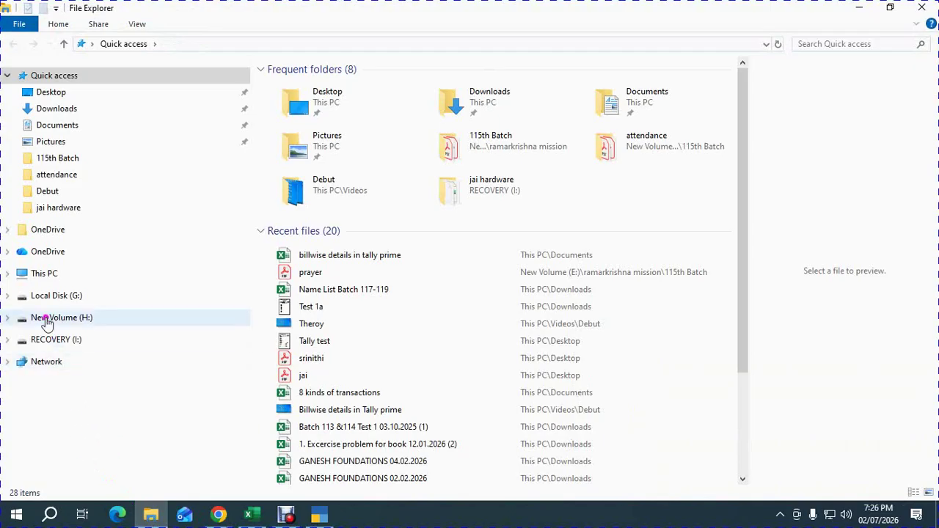
{"action": "left_click", "coordinate": [39, 275]}
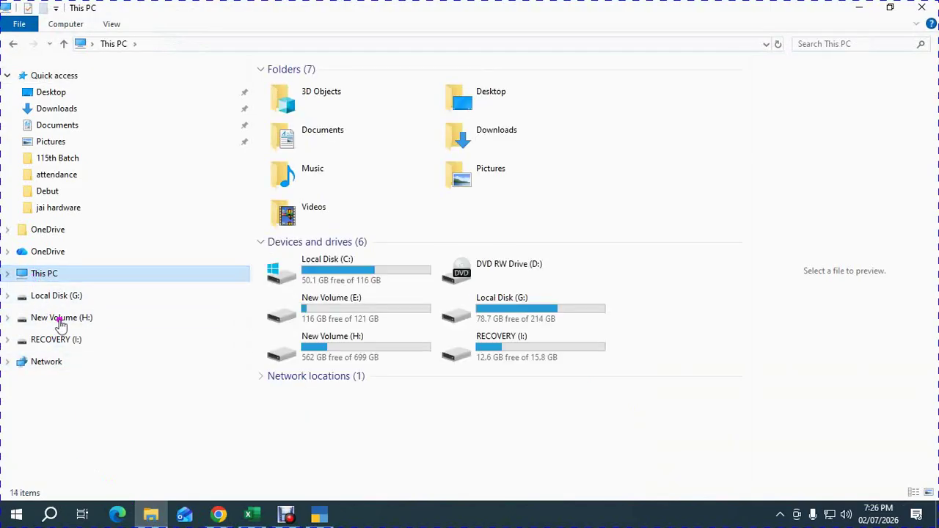
{"action": "double_click", "coordinate": [291, 321]}
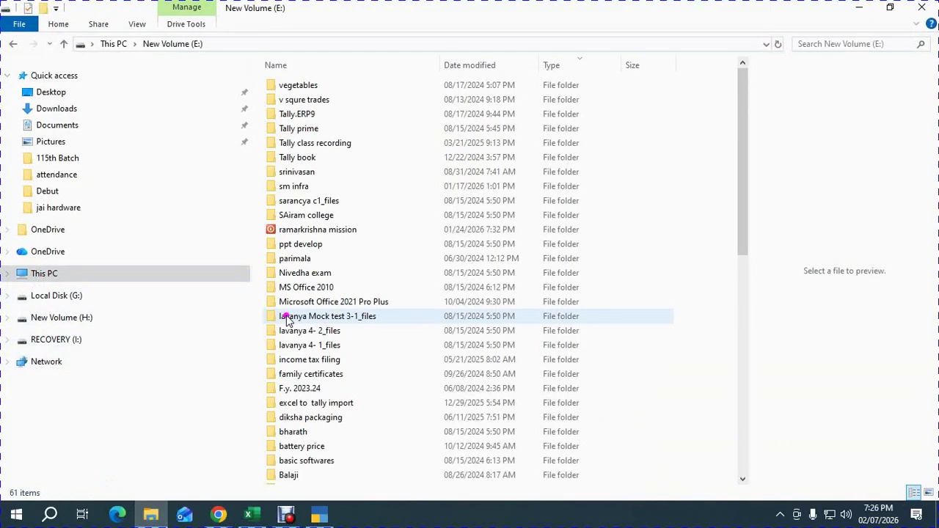
{"action": "left_click", "coordinate": [664, 258]}
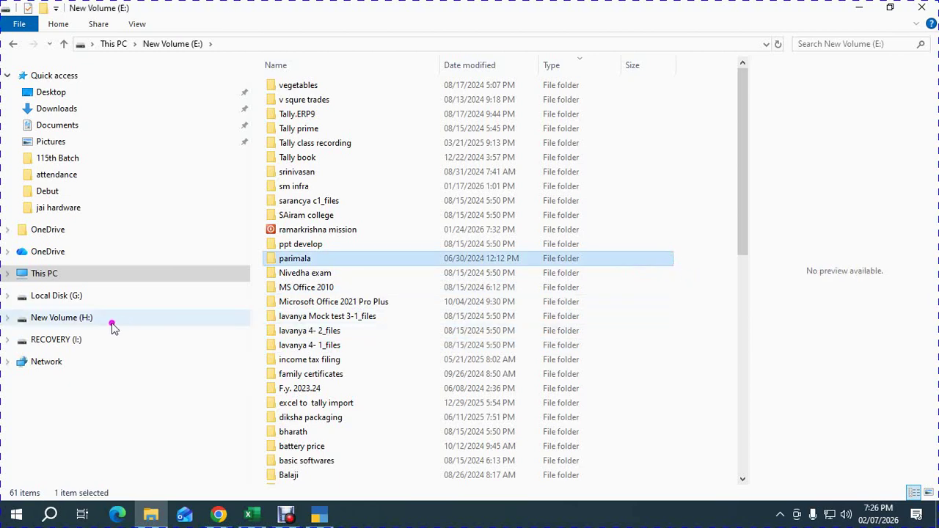
{"action": "left_click", "coordinate": [84, 319]}
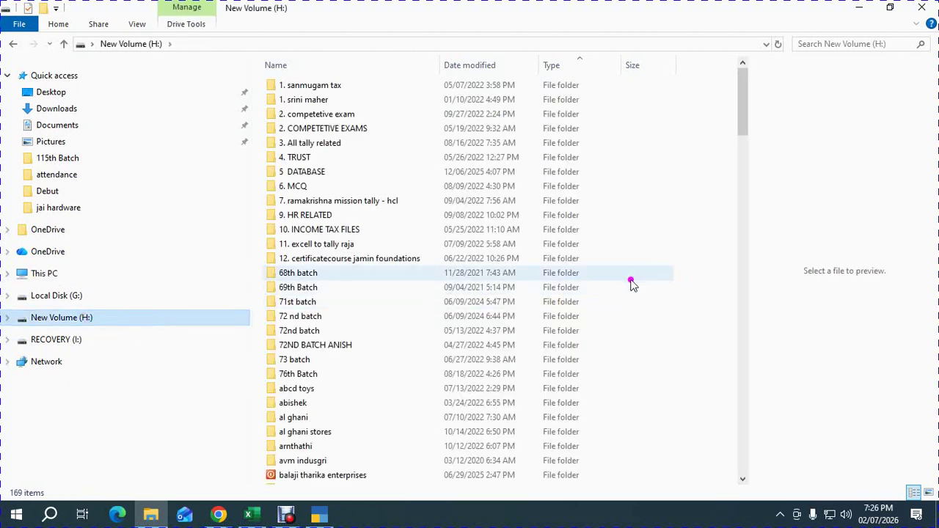
{"action": "left_click", "coordinate": [655, 276]}
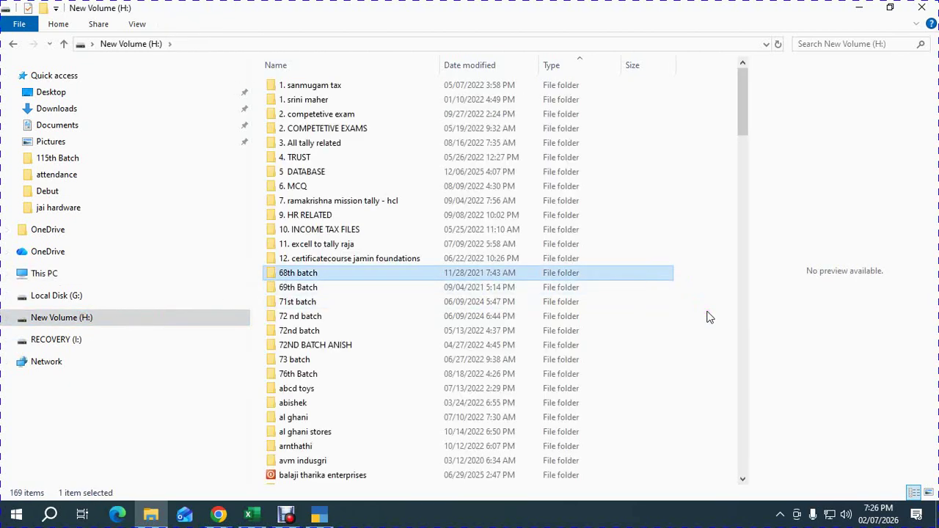
{"action": "key", "text": "ctrl+shift+n"}
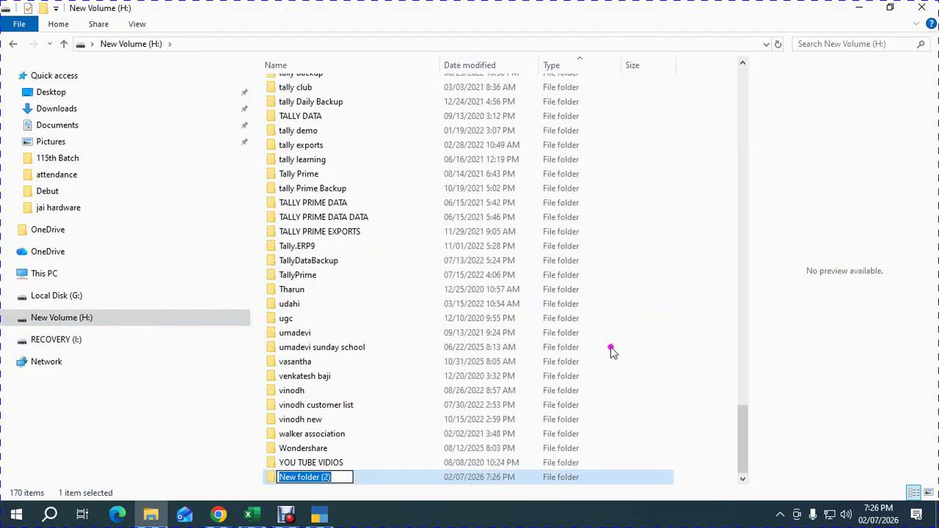
{"action": "type", "text": "1"}
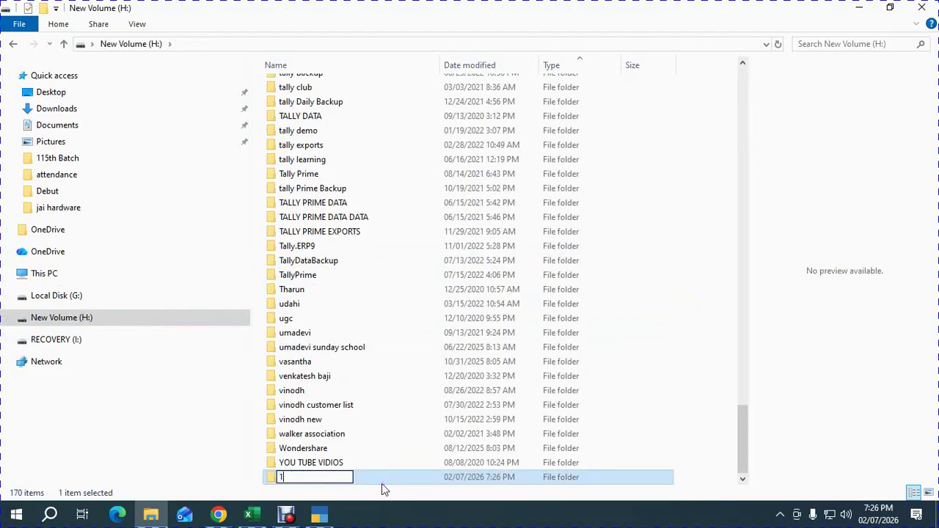
{"action": "type", "text": "17 BATCH EX"}
{"action": "type", "text": "AMS"}
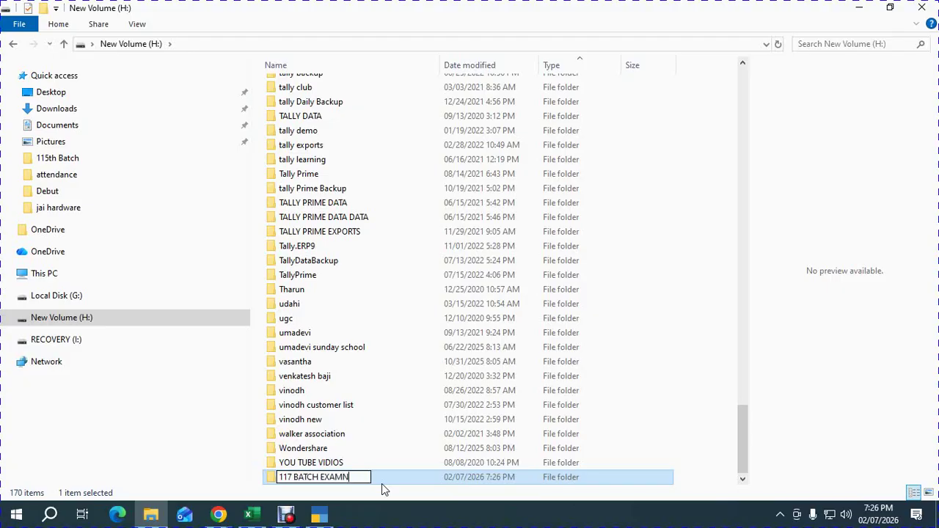
{"action": "key", "text": "BackSpace"}
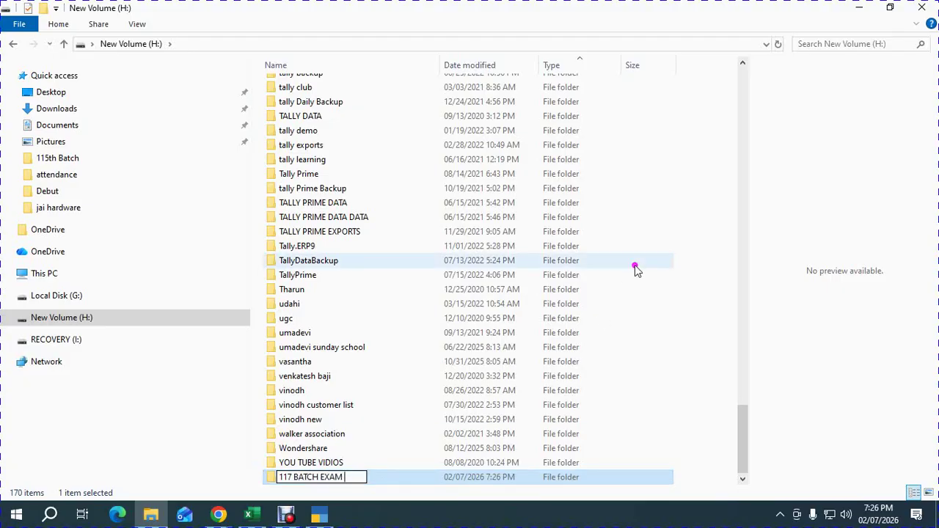
{"action": "left_click", "coordinate": [727, 271]}
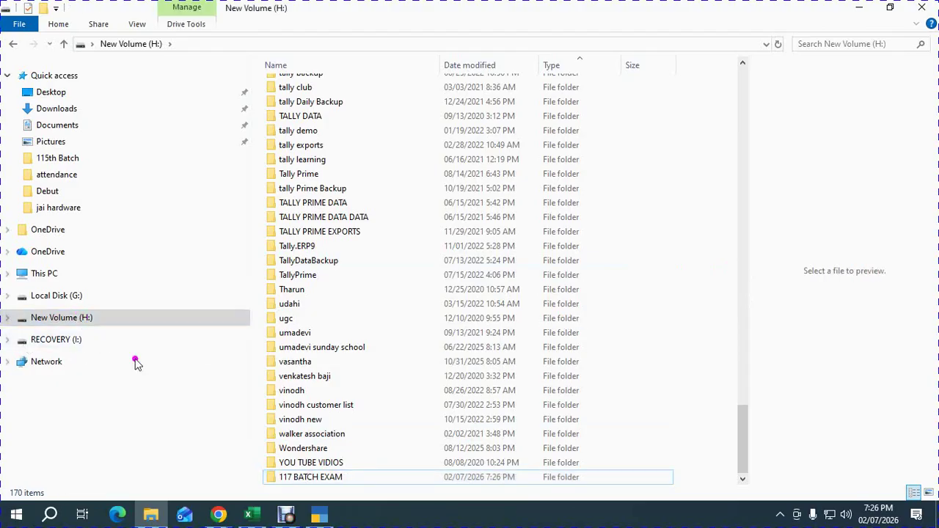
Open the 117 BATCH EXAM folder and copy its address H:\117 BATCH EXAM.
{"action": "double_click", "coordinate": [284, 475]}
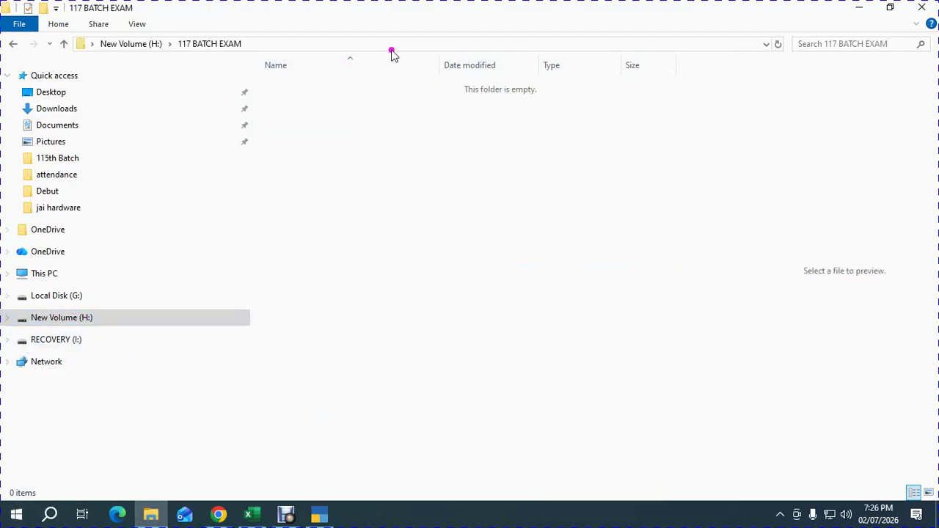
{"action": "left_click", "coordinate": [341, 44]}
{"action": "left_click", "coordinate": [389, 137]}
{"action": "right_click", "coordinate": [226, 47]}
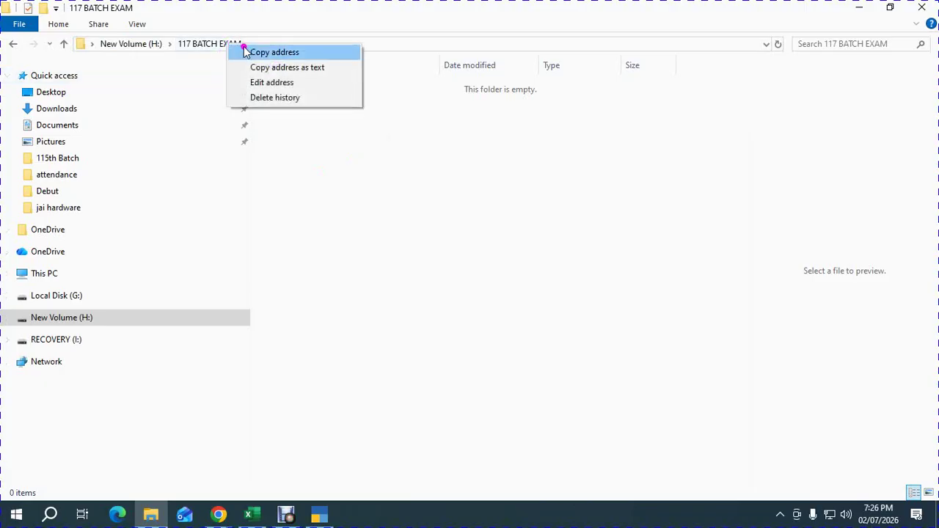
{"action": "left_click", "coordinate": [262, 54]}
{"action": "left_click", "coordinate": [268, 42]}
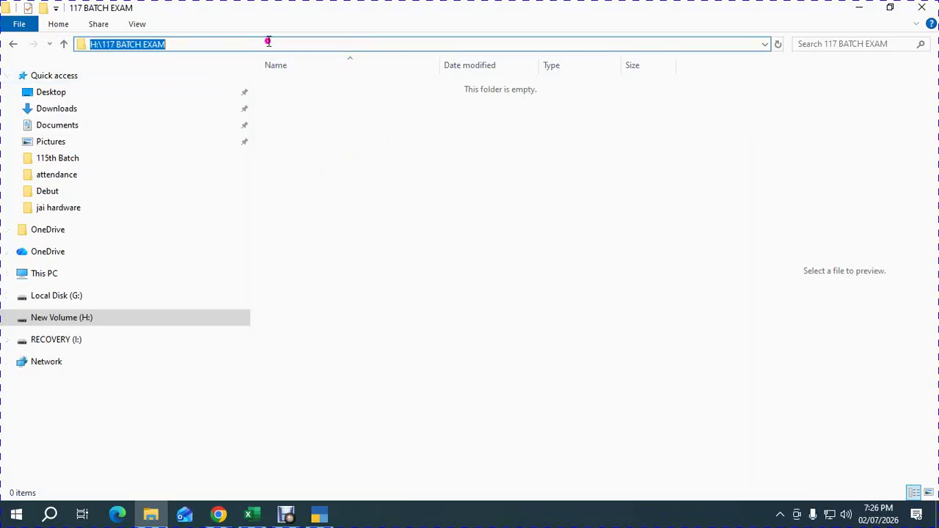
{"action": "left_click", "coordinate": [359, 157]}
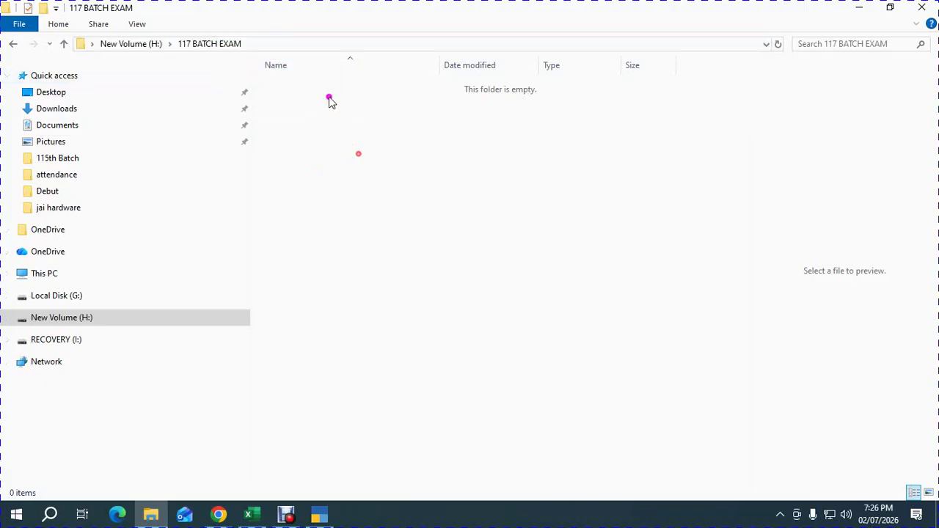
{"action": "left_click", "coordinate": [250, 44]}
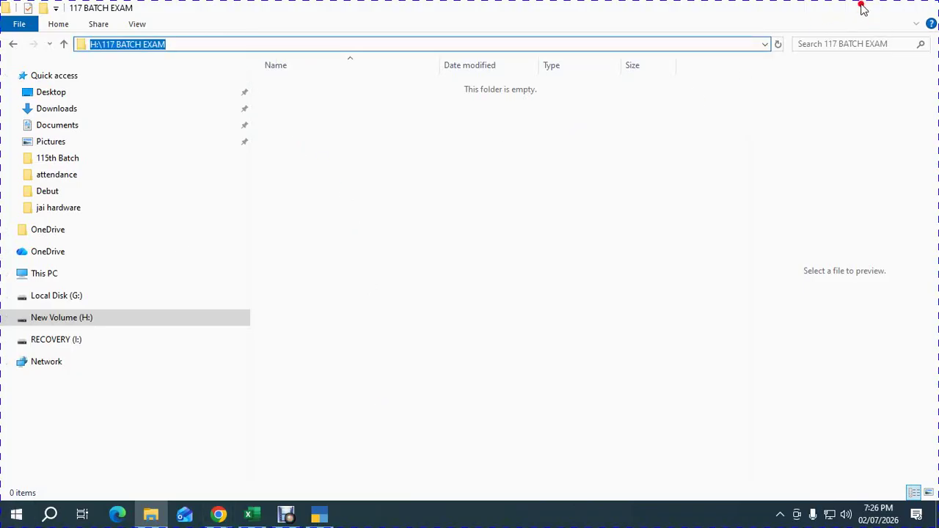
{"action": "left_click", "coordinate": [861, 8]}
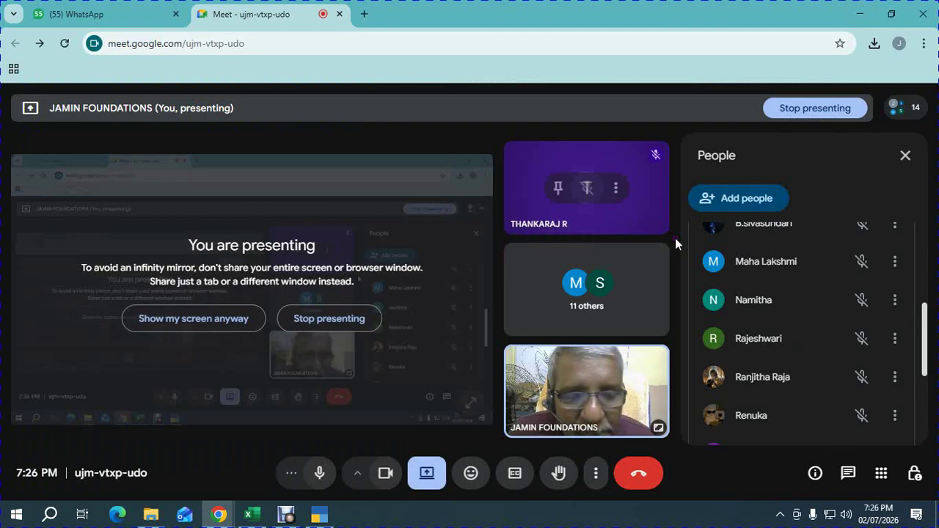
Open TallyPrime's company Backup screen from the Alt+Y data menu.
{"action": "left_click", "coordinate": [320, 513]}
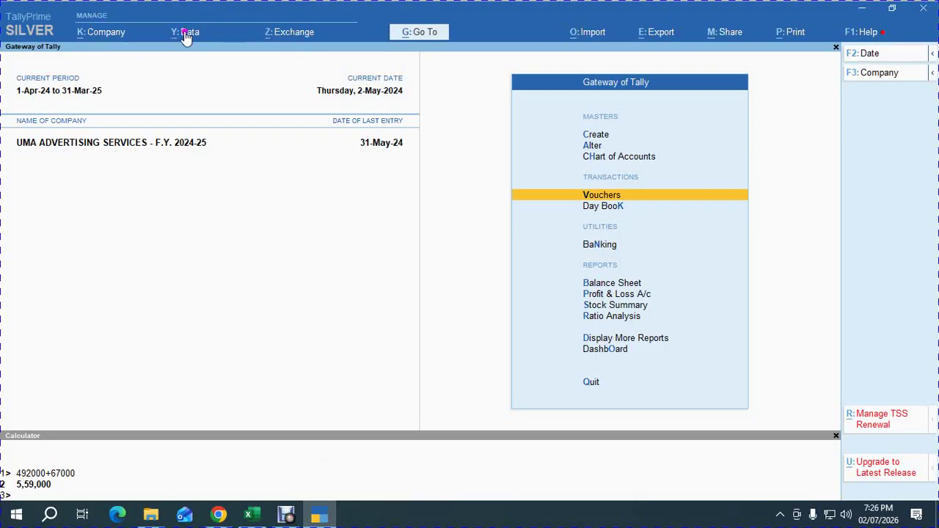
{"action": "key", "text": "alt"}
{"action": "key", "text": "alt+y"}
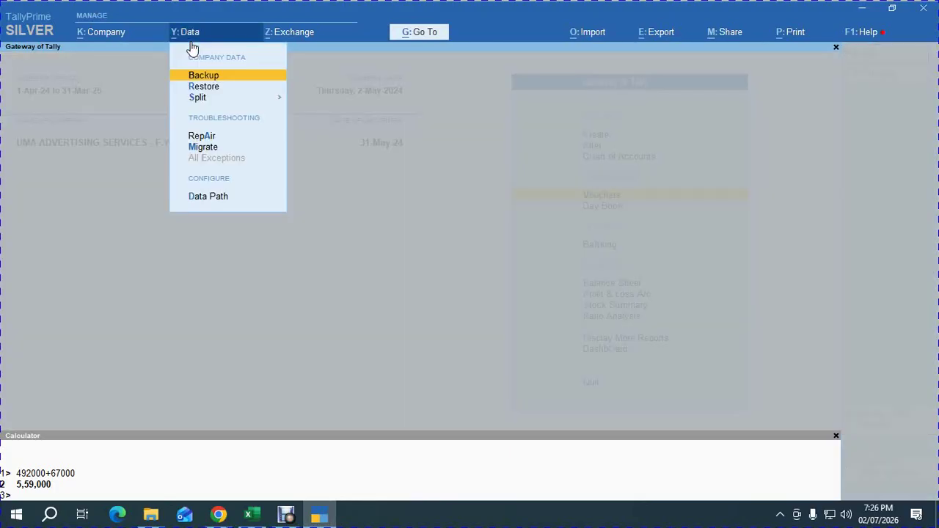
{"action": "key", "text": "Return"}
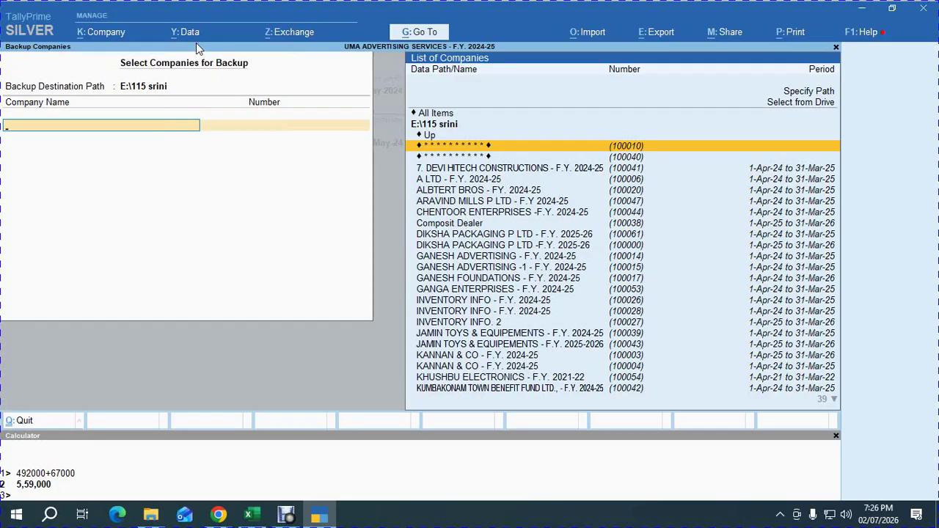
{"action": "key", "text": "Escape"}
{"action": "key", "text": "Escape"}
{"action": "key", "text": "alt+y"}
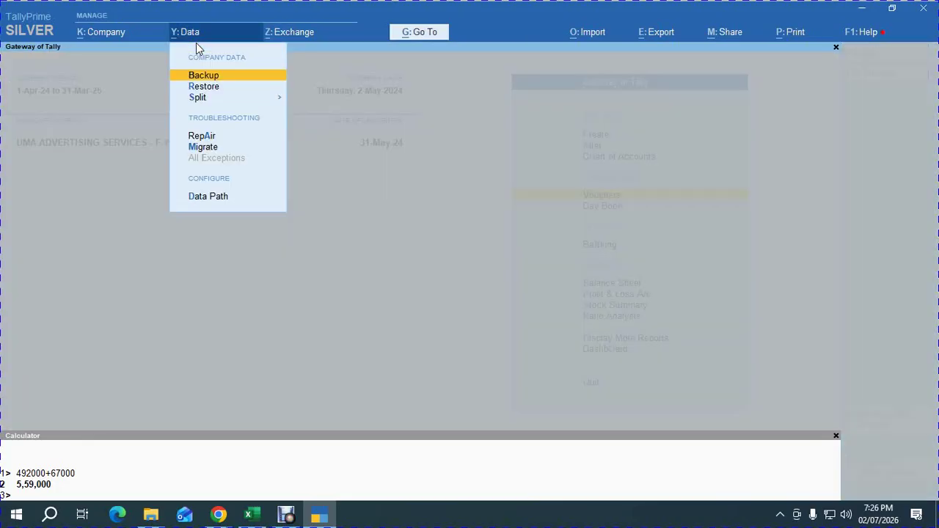
{"action": "key", "text": "Return"}
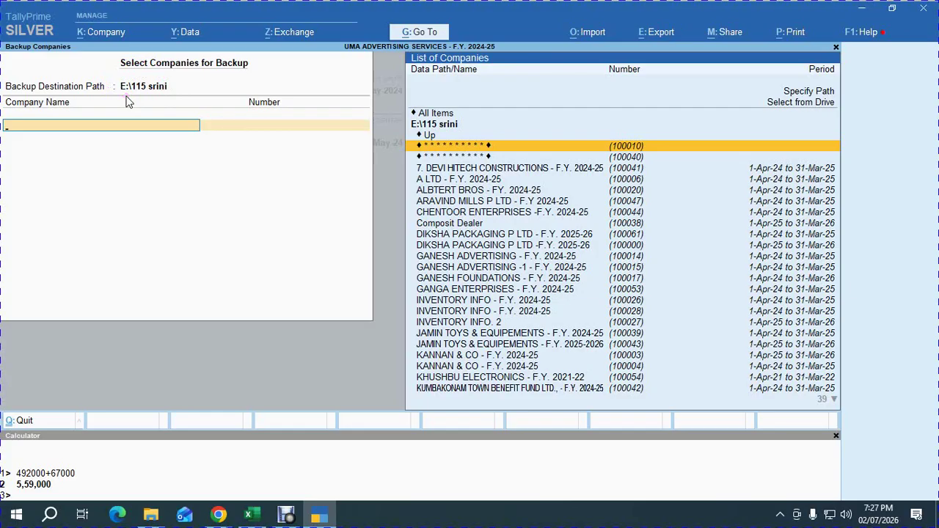
Browse the H drive and set H:\117 BATCH EXAM as the backup destination.
{"action": "key", "text": "BackSpace"}
{"action": "key", "text": "Up"}
{"action": "key", "text": "Up"}
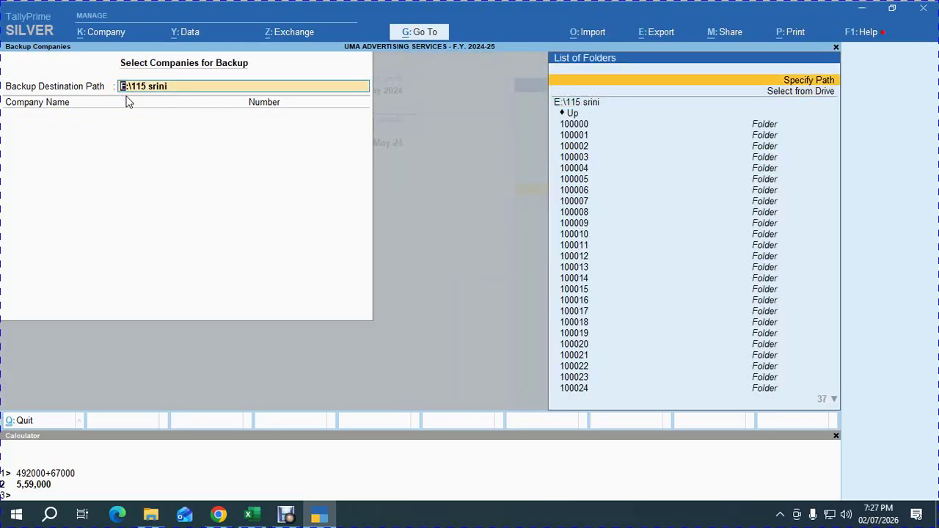
{"action": "key", "text": "Down"}
{"action": "key", "text": "Return"}
{"action": "key", "text": "Down"}
{"action": "key", "text": "Down"}
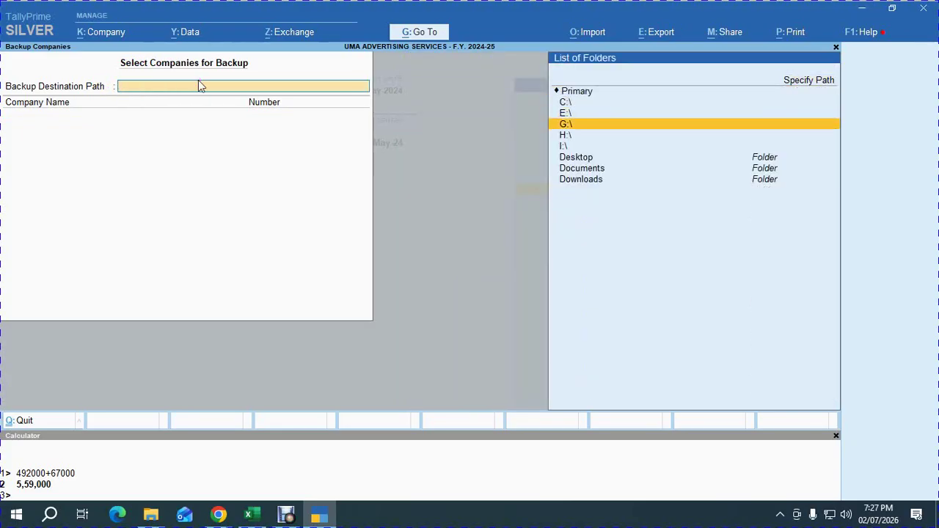
{"action": "key", "text": "Up"}
{"action": "key", "text": "Up"}
{"action": "key", "text": "Up"}
{"action": "key", "text": "Up"}
{"action": "key", "text": "Return"}
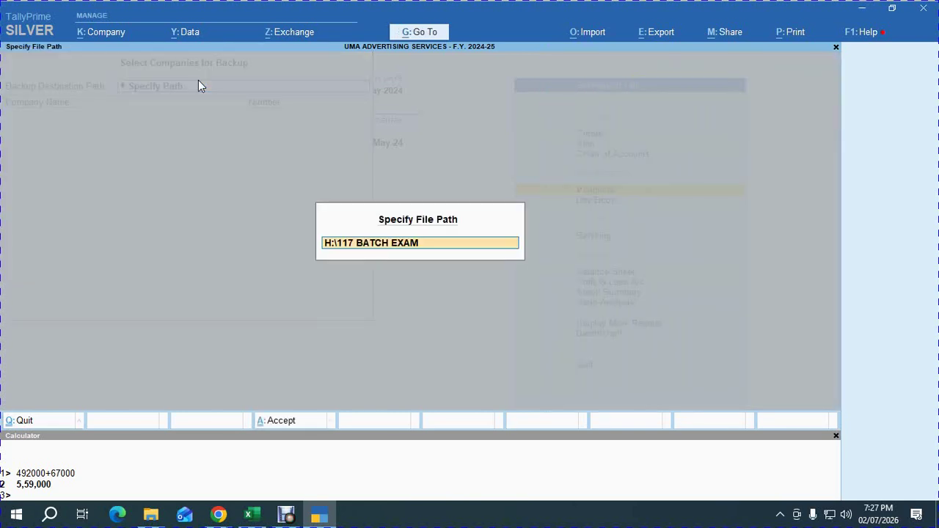
{"action": "key", "text": "BackSpace"}
{"action": "key", "text": "Escape"}
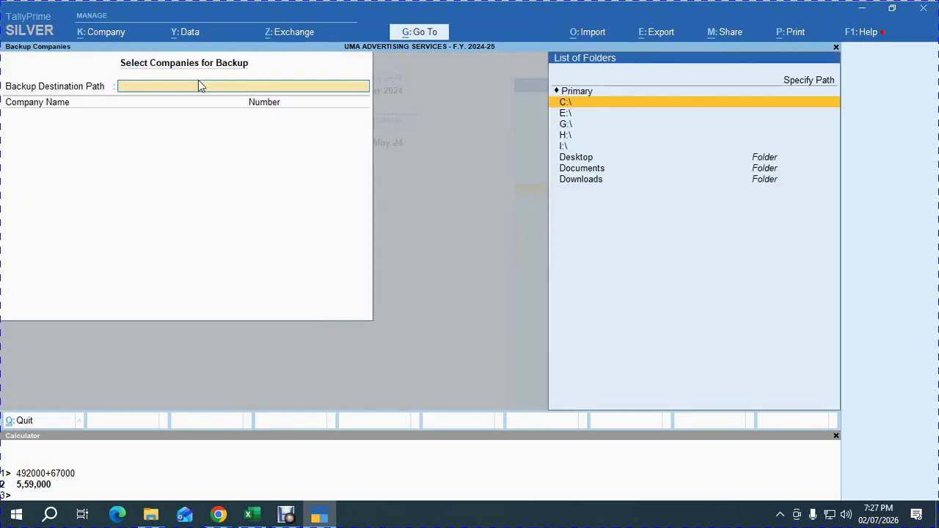
{"action": "key", "text": "Down"}
{"action": "key", "text": "Down"}
{"action": "key", "text": "Down"}
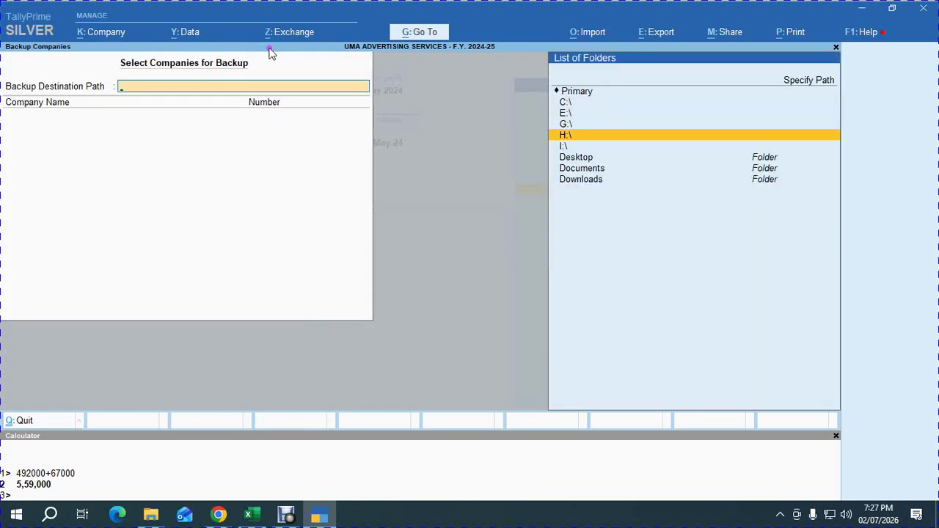
{"action": "key", "text": "Return"}
{"action": "type", "text": "117"}
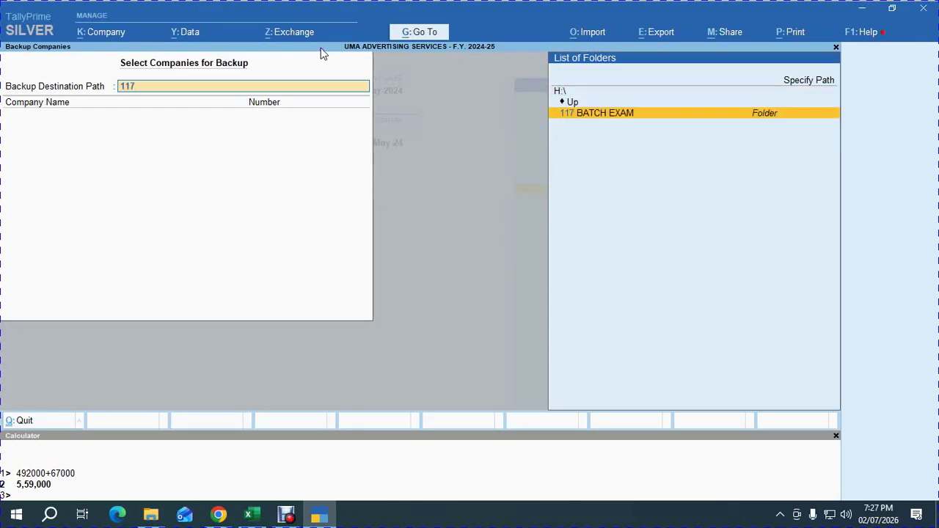
{"action": "key", "text": "Return"}
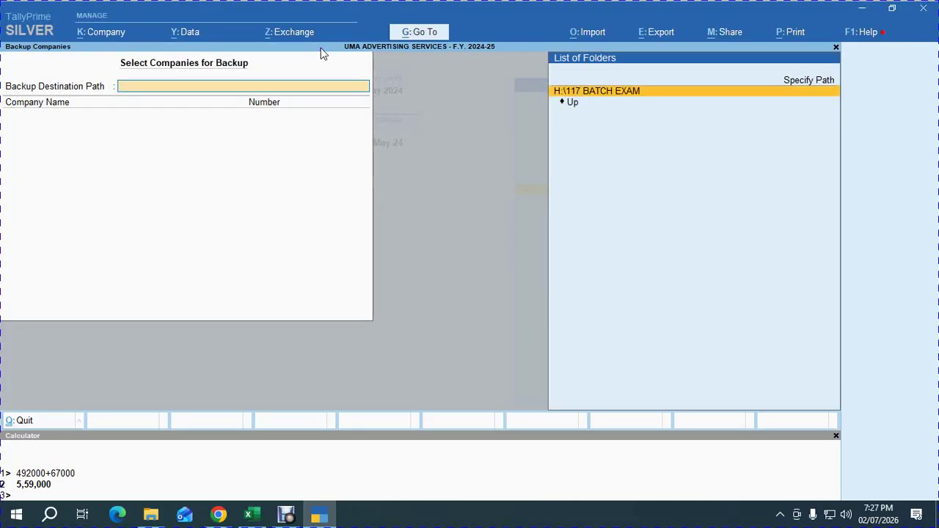
{"action": "key", "text": "Return"}
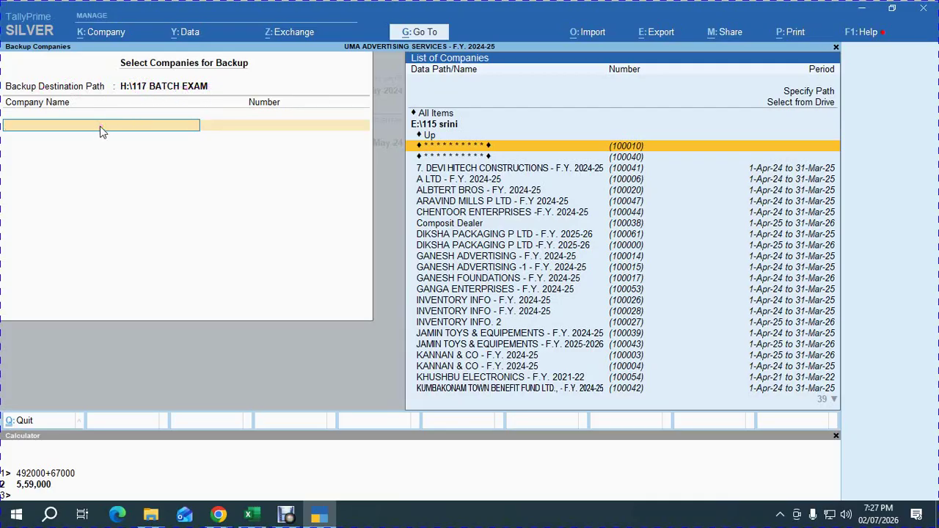
Choose E:\117th Batch as the source data folder for the backup.
{"action": "key", "text": "Up"}
{"action": "key", "text": "Up"}
{"action": "key", "text": "Up"}
{"action": "key", "text": "Return"}
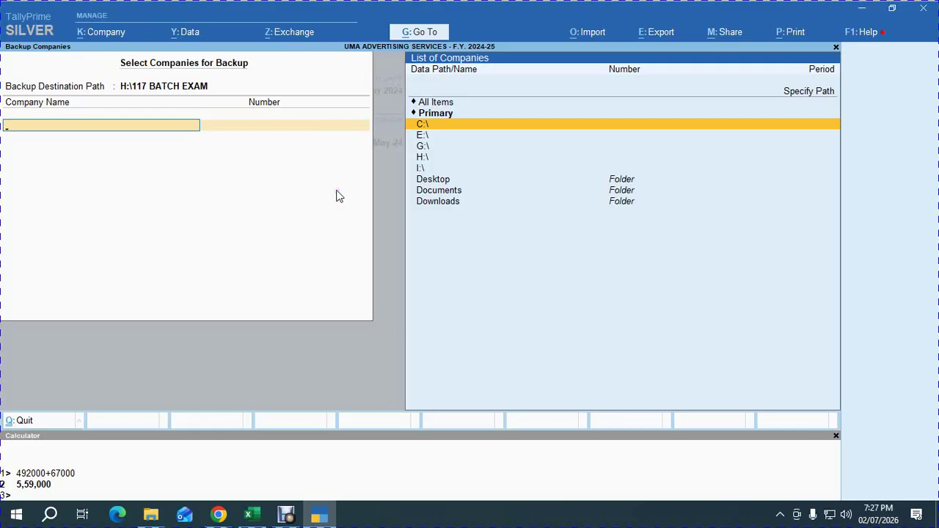
{"action": "key", "text": "Down"}
{"action": "key", "text": "Return"}
{"action": "type", "text": "117"}
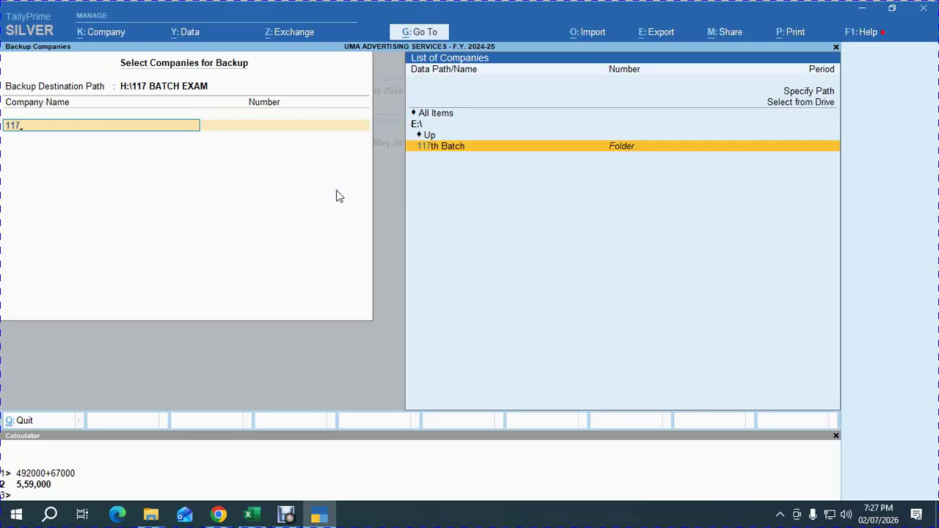
{"action": "key", "text": "Return"}
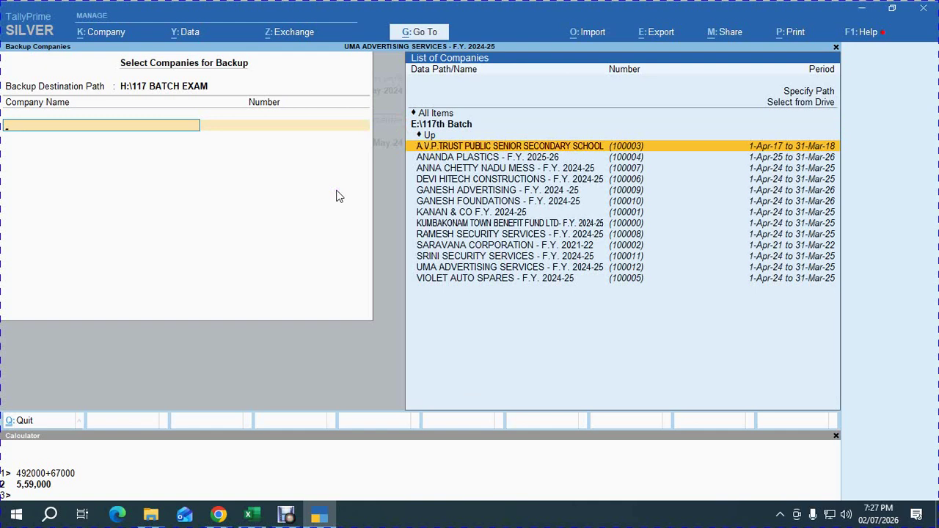
Select UMA ADVERTISING SERVICES, finish at End of List and run the backup.
{"action": "key", "text": "Down"}
{"action": "key", "text": "Down"}
{"action": "key", "text": "Down"}
{"action": "key", "text": "Down"}
{"action": "key", "text": "Down"}
{"action": "key", "text": "Down"}
{"action": "key", "text": "Down"}
{"action": "key", "text": "Down"}
{"action": "key", "text": "Down"}
{"action": "key", "text": "Down"}
{"action": "key", "text": "Down"}
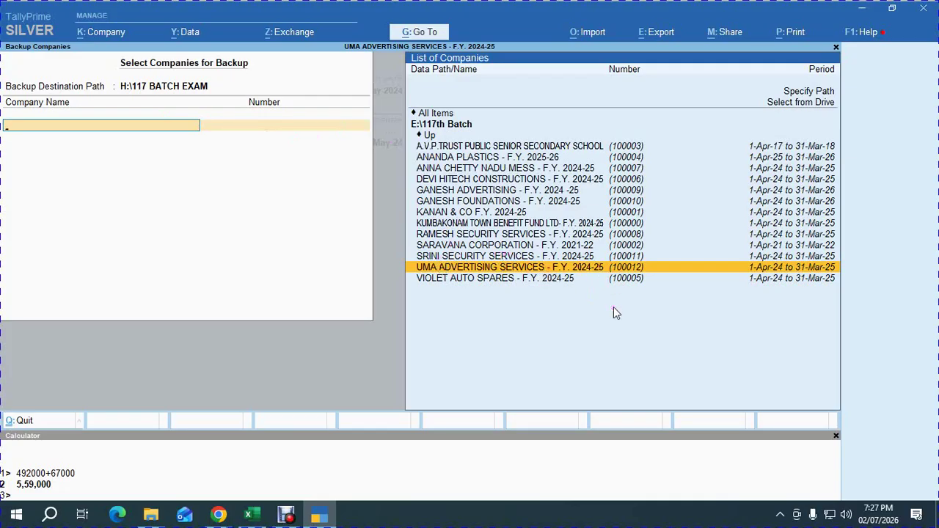
{"action": "key", "text": "Return"}
{"action": "key", "text": "Up"}
{"action": "key", "text": "Up"}
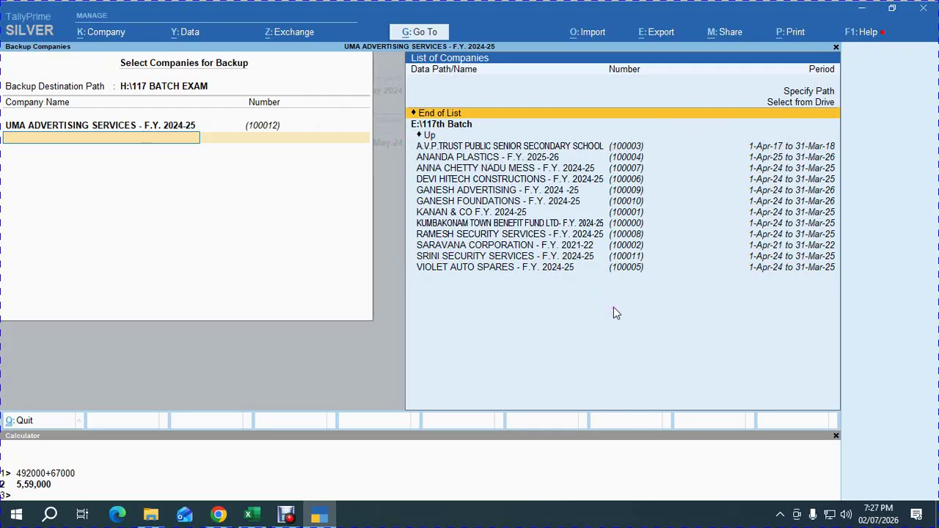
{"action": "key", "text": "Return"}
{"action": "key", "text": "Return"}
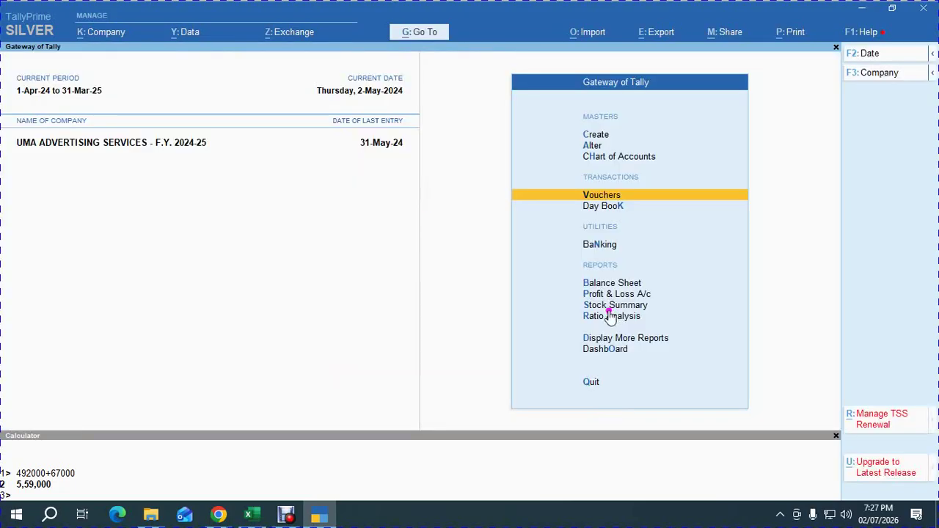
Check that TBK1800_100012.001 (374 KB) is in H:\117 BATCH EXAM, then return to Google Meet.
{"action": "left_click", "coordinate": [150, 514]}
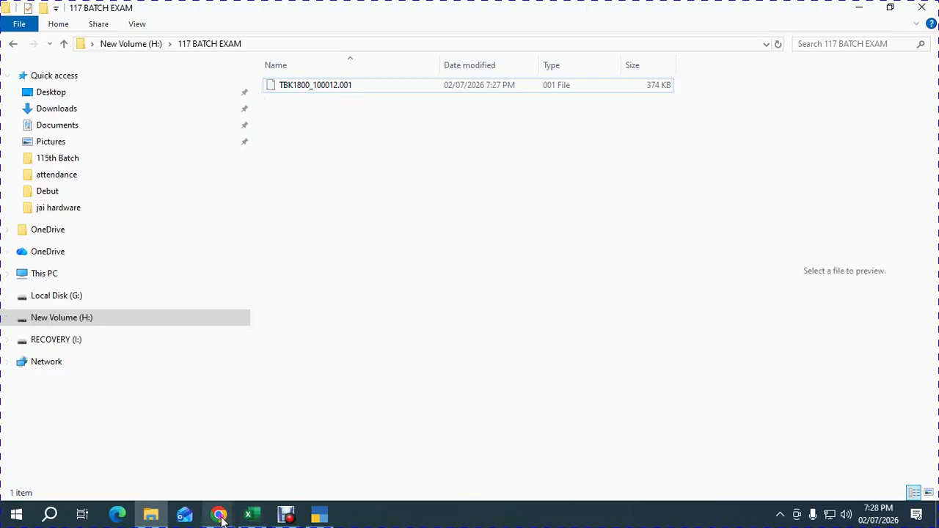
{"action": "mouse_move", "coordinate": [219, 516]}
{"action": "left_click", "coordinate": [201, 462]}
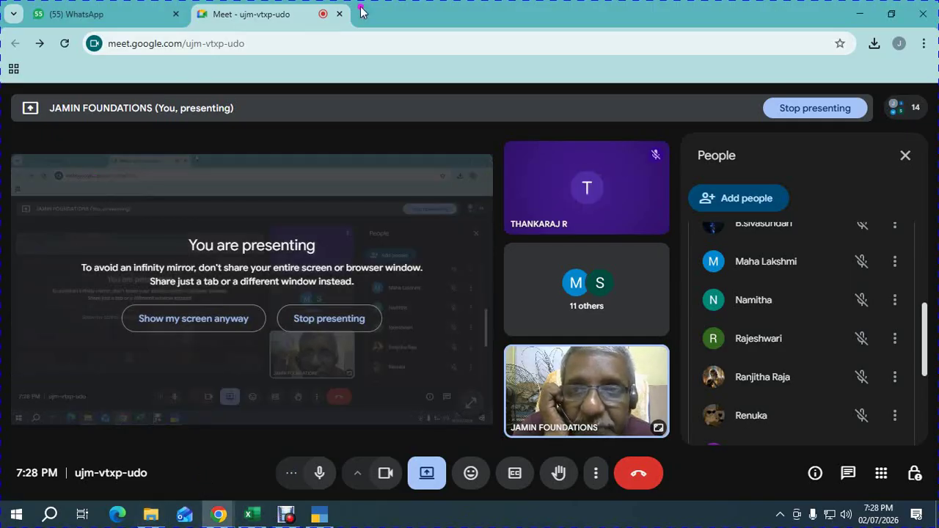
Open Google Classroom in a new browser tab from the Google apps grid.
{"action": "left_click", "coordinate": [361, 13]}
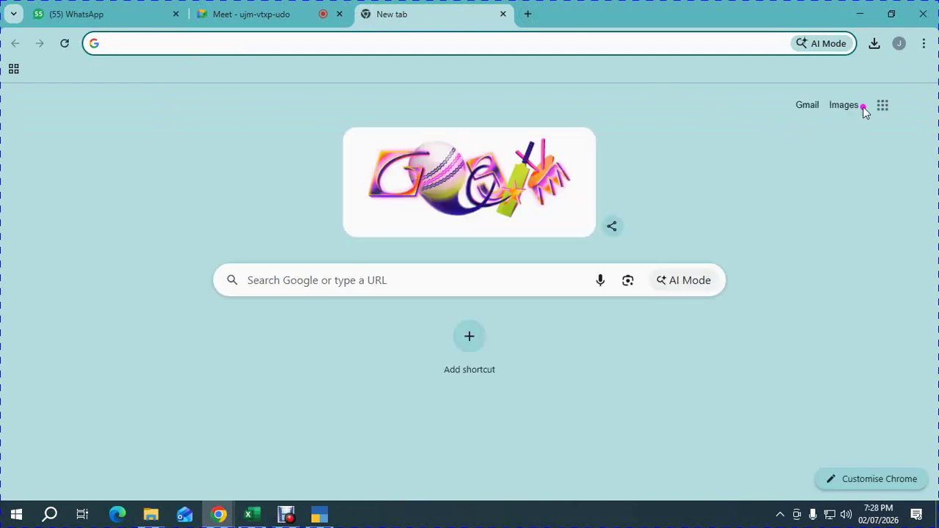
{"action": "left_click", "coordinate": [883, 105]}
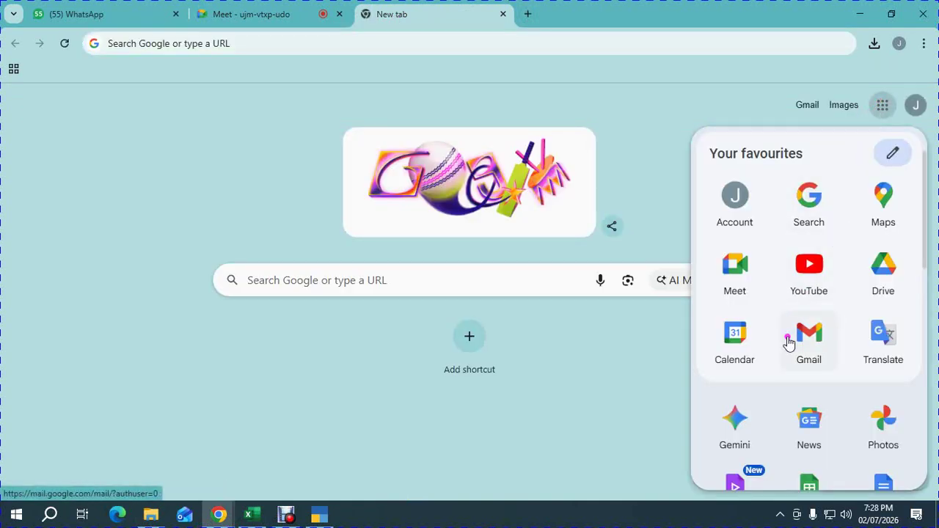
{"action": "scroll", "coordinate": [807, 430], "scroll_direction": "down", "scroll_amount": 6}
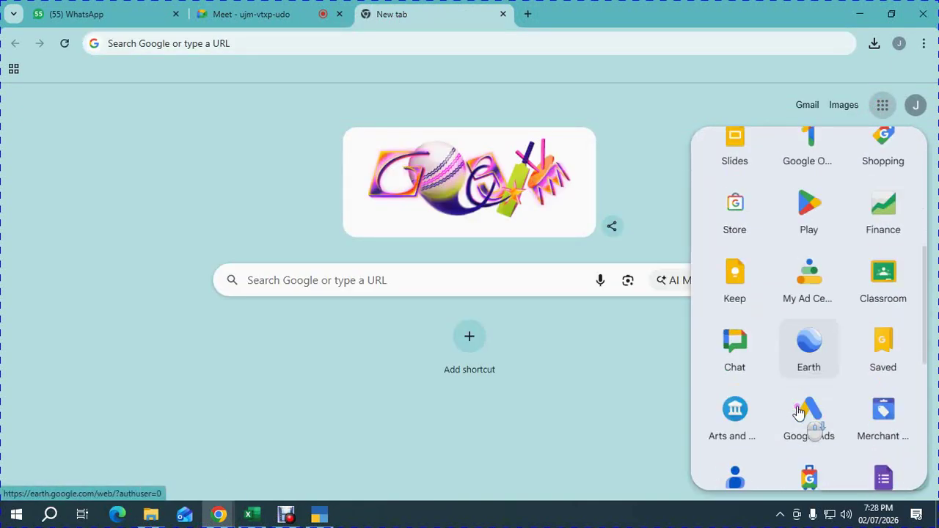
{"action": "scroll", "coordinate": [807, 353], "scroll_direction": "down", "scroll_amount": 1}
{"action": "left_click", "coordinate": [883, 219]}
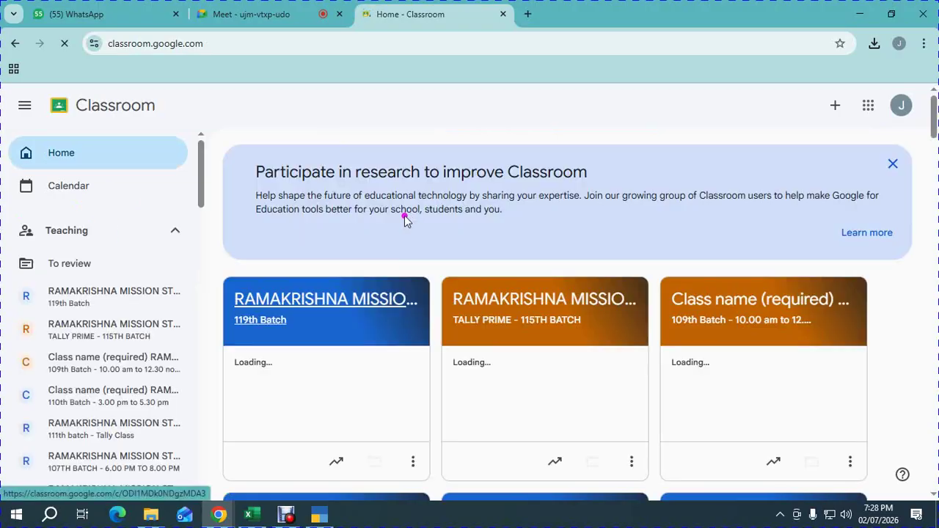
Open the 119th Batch class, view its Classwork and Stream, then return to Meet.
{"action": "left_click", "coordinate": [324, 314]}
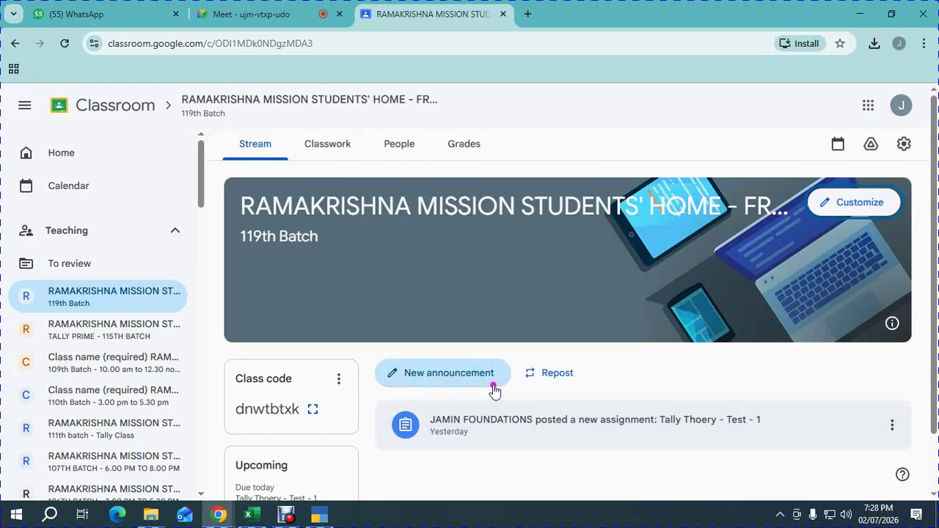
{"action": "left_click", "coordinate": [339, 147]}
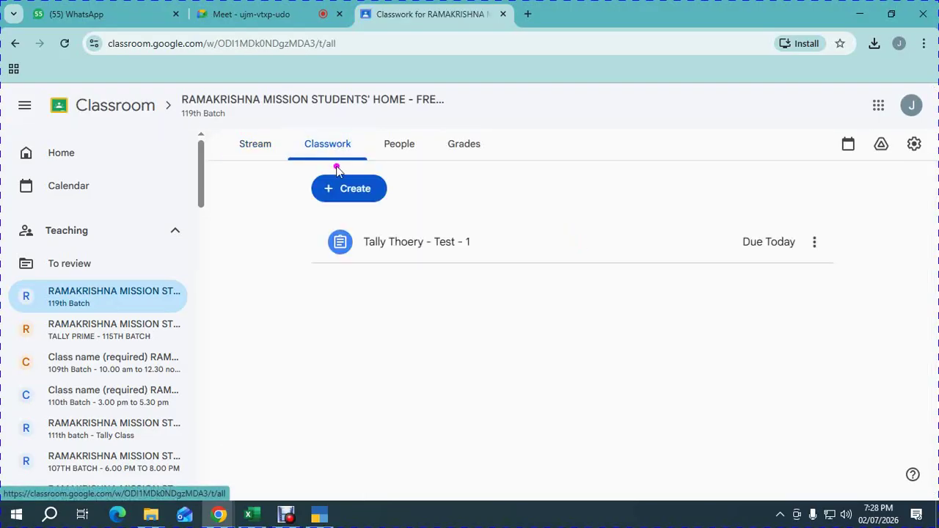
{"action": "left_click", "coordinate": [267, 154]}
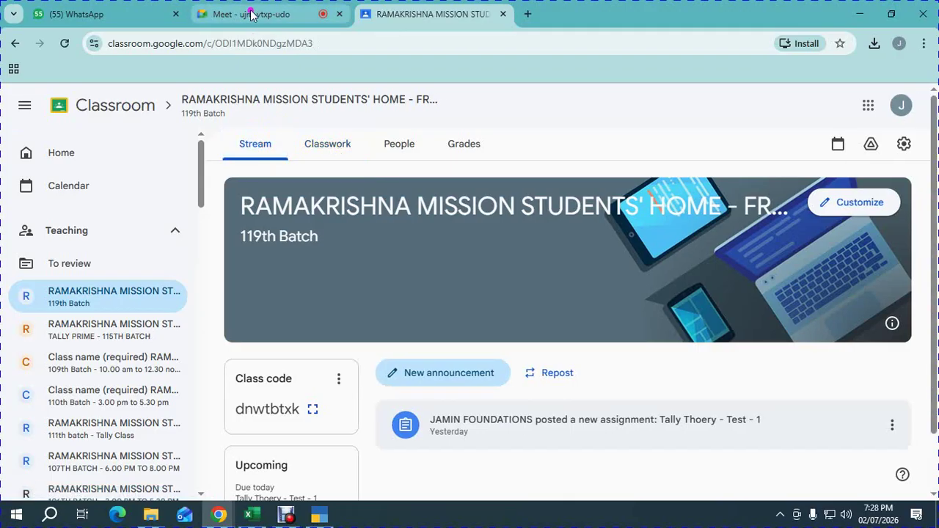
{"action": "left_click", "coordinate": [252, 15]}
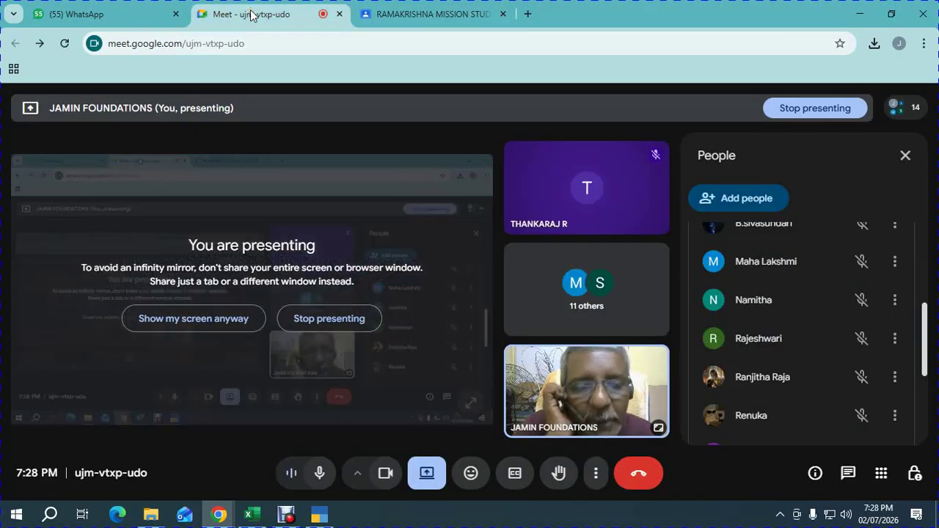